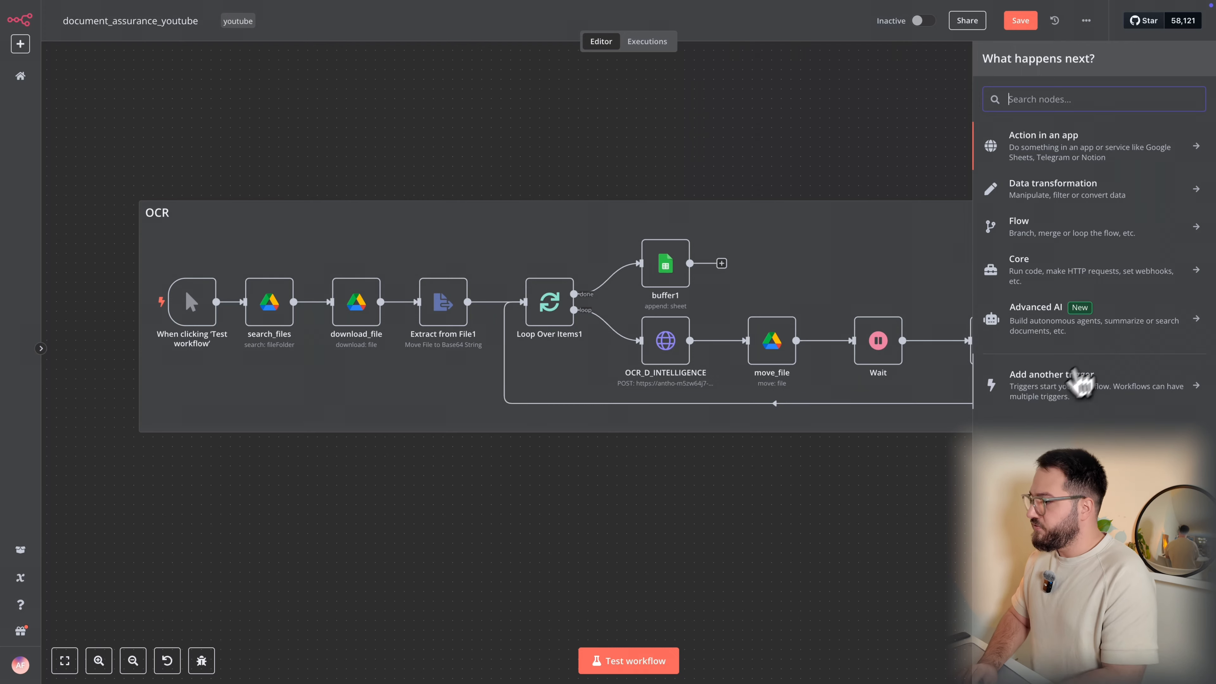
Try a Schedule Trigger as an additional trigger, placed above the OCR group, and remove it again
click(1077, 381)
click(1064, 271)
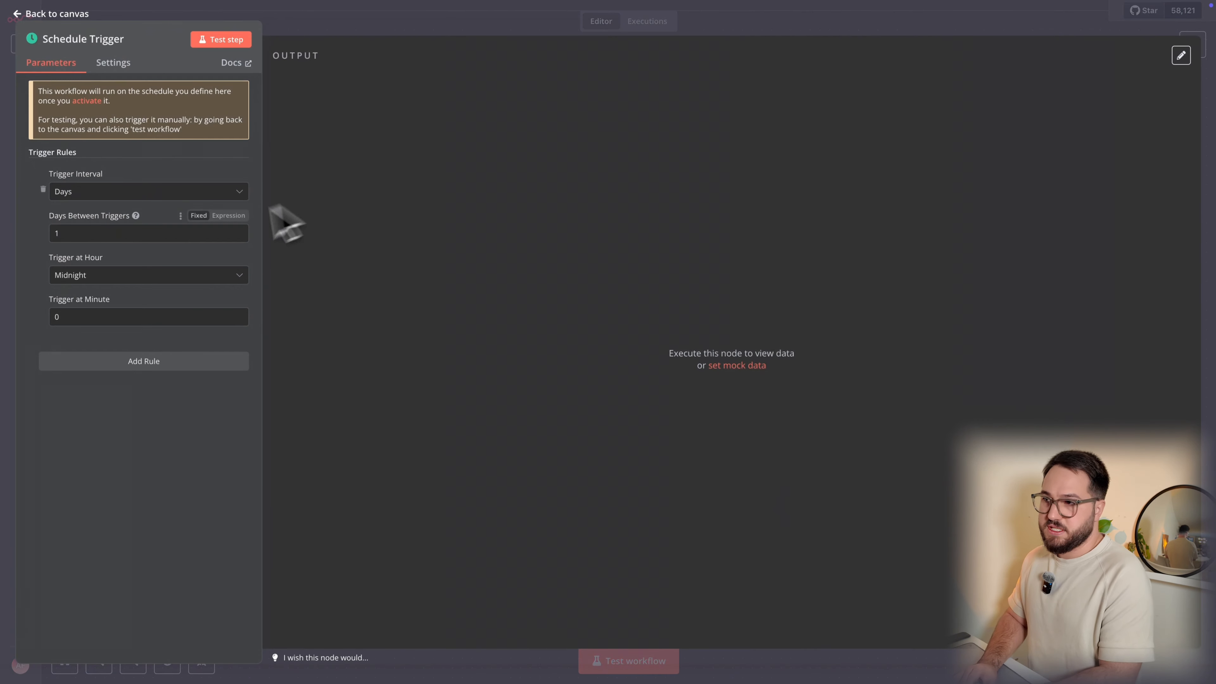
click(359, 31)
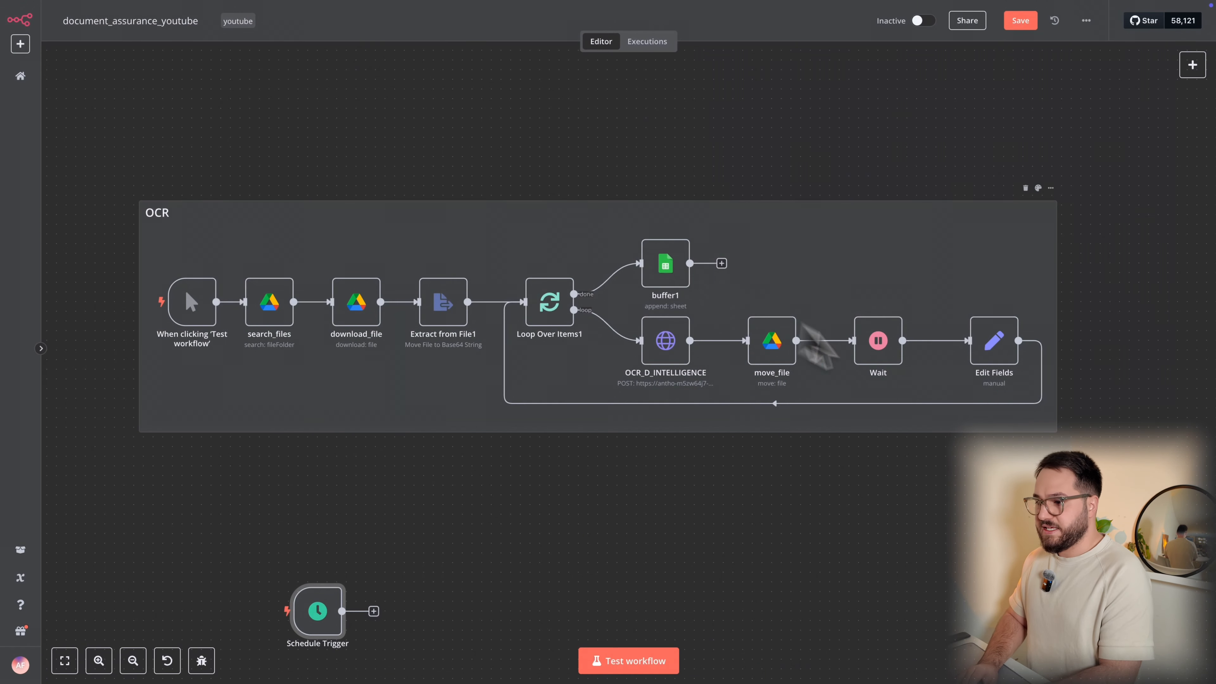
drag(313, 601, 248, 105)
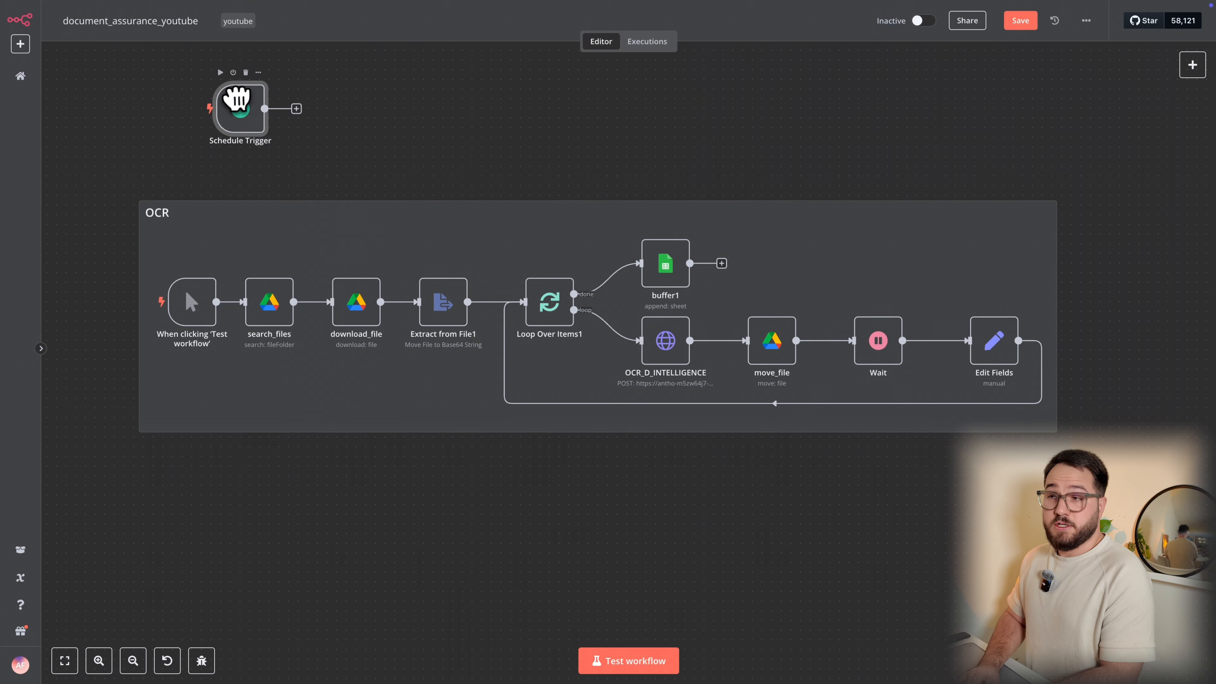
click(245, 72)
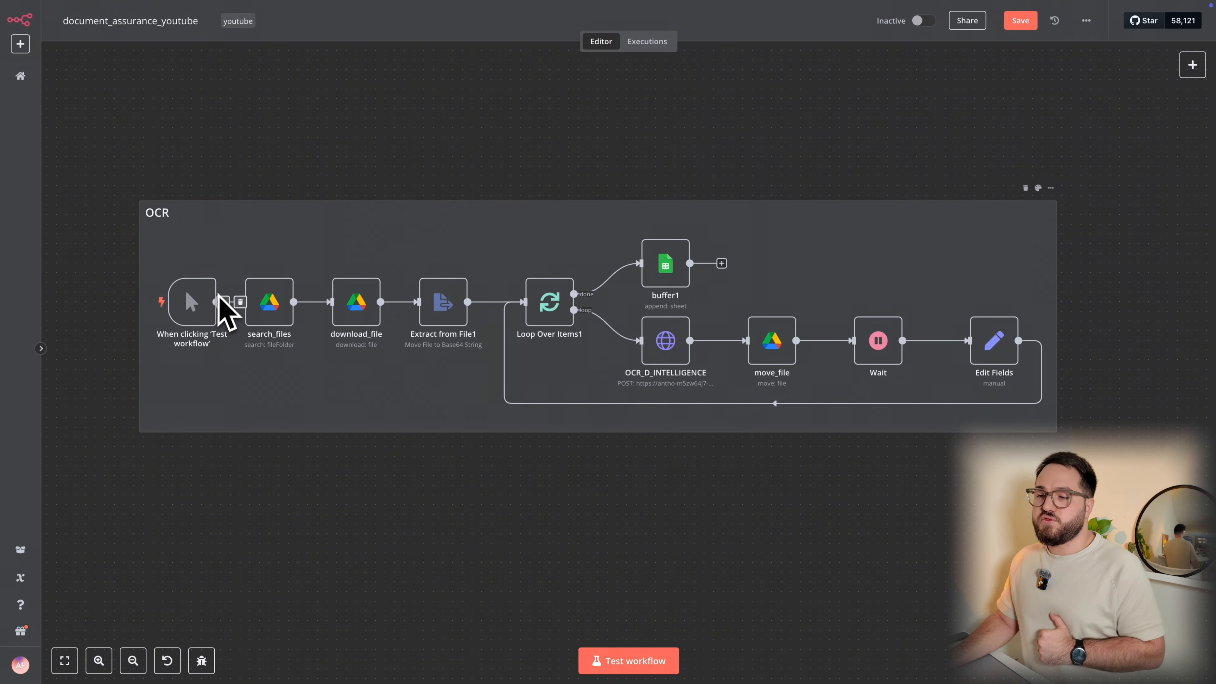
Examine the search_files node's settings, especially the folder ID used in its filter
double_click(275, 311)
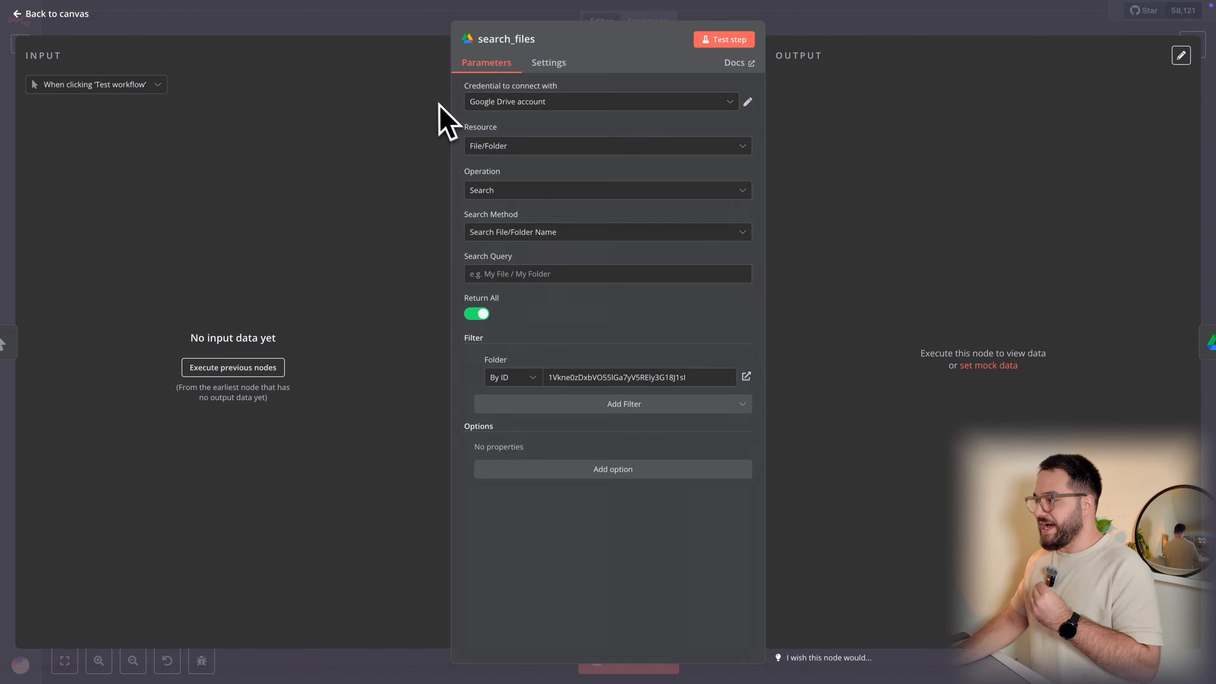
double_click(599, 377)
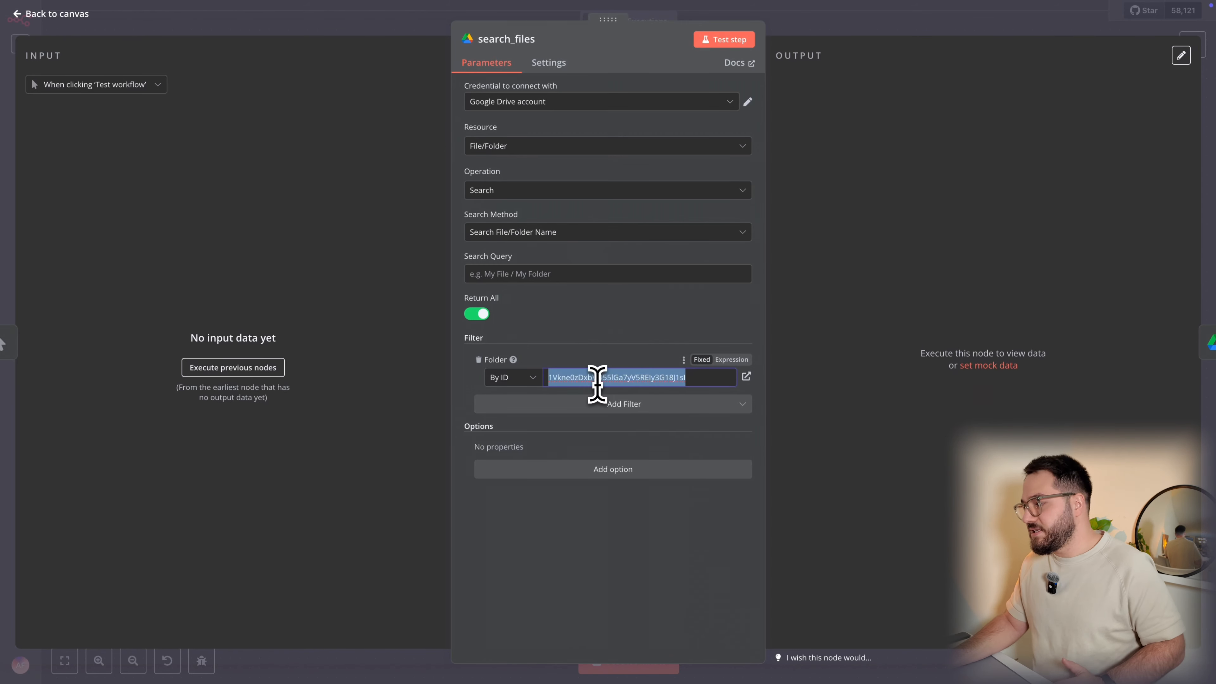
click(808, 185)
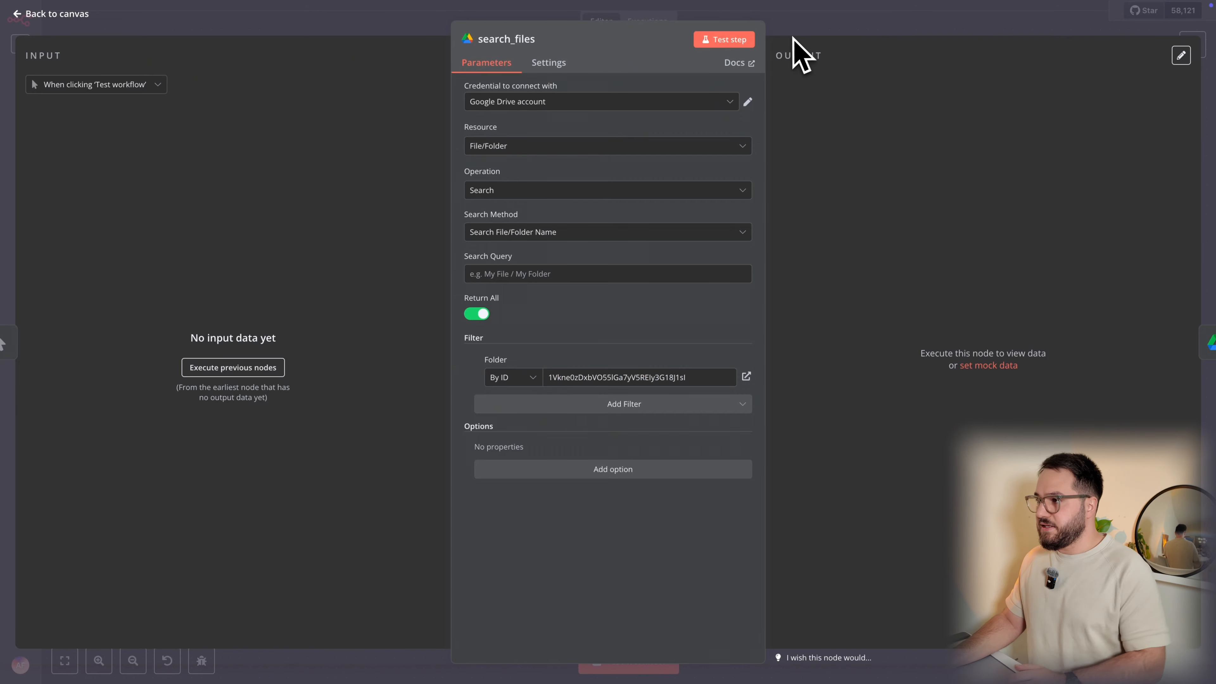
key(Escape)
Duplicate the search_files node and place the copy below the OCR group
scroll(613, 454, down, 5)
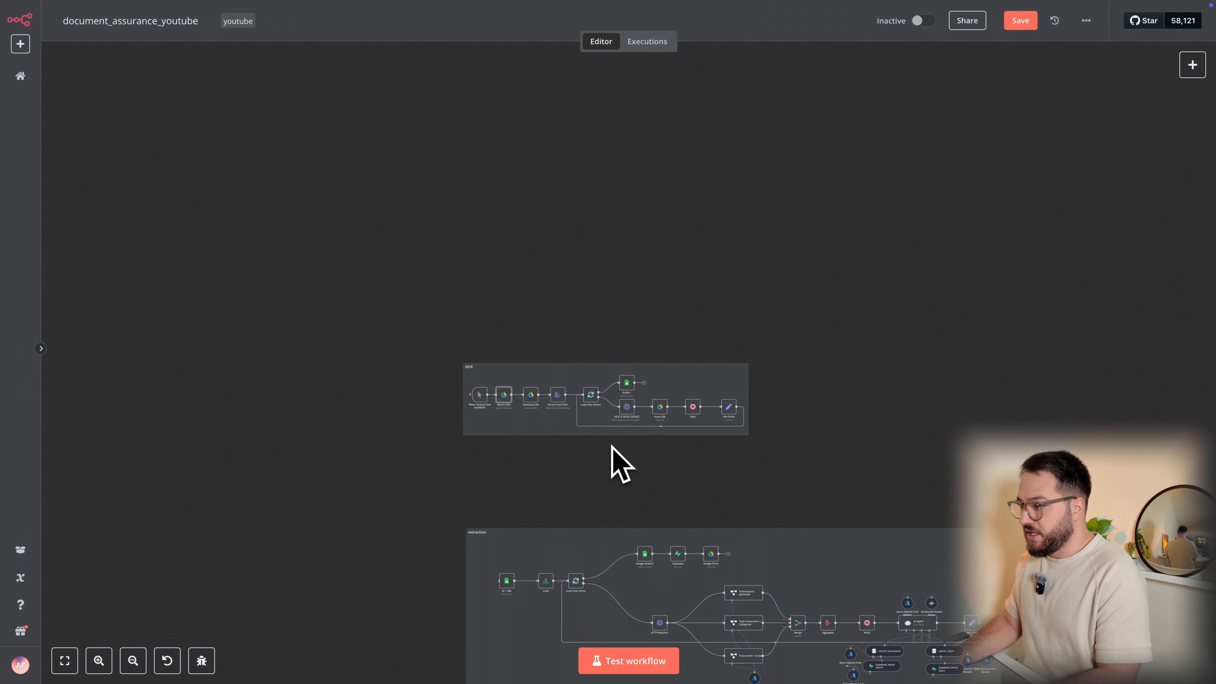
scroll(613, 454, up, 5)
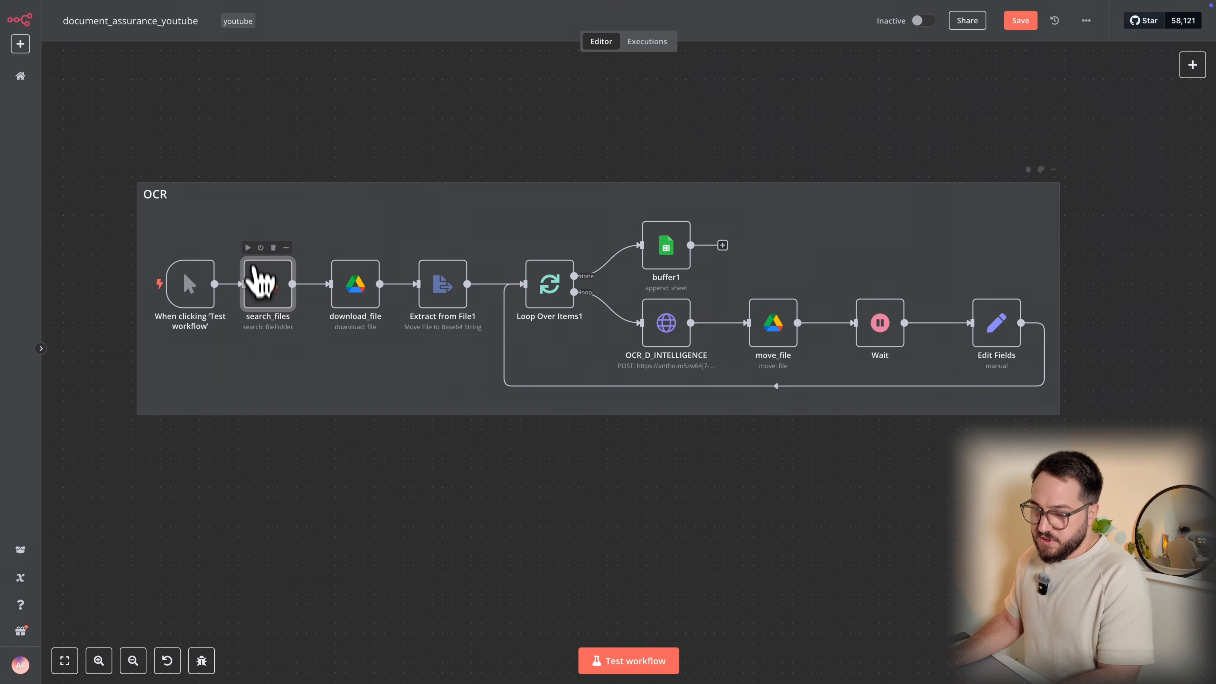
mouse_move(268, 288)
mouse_down()
mouse_move(271, 259)
mouse_move(278, 287)
mouse_up()
right_click(295, 261)
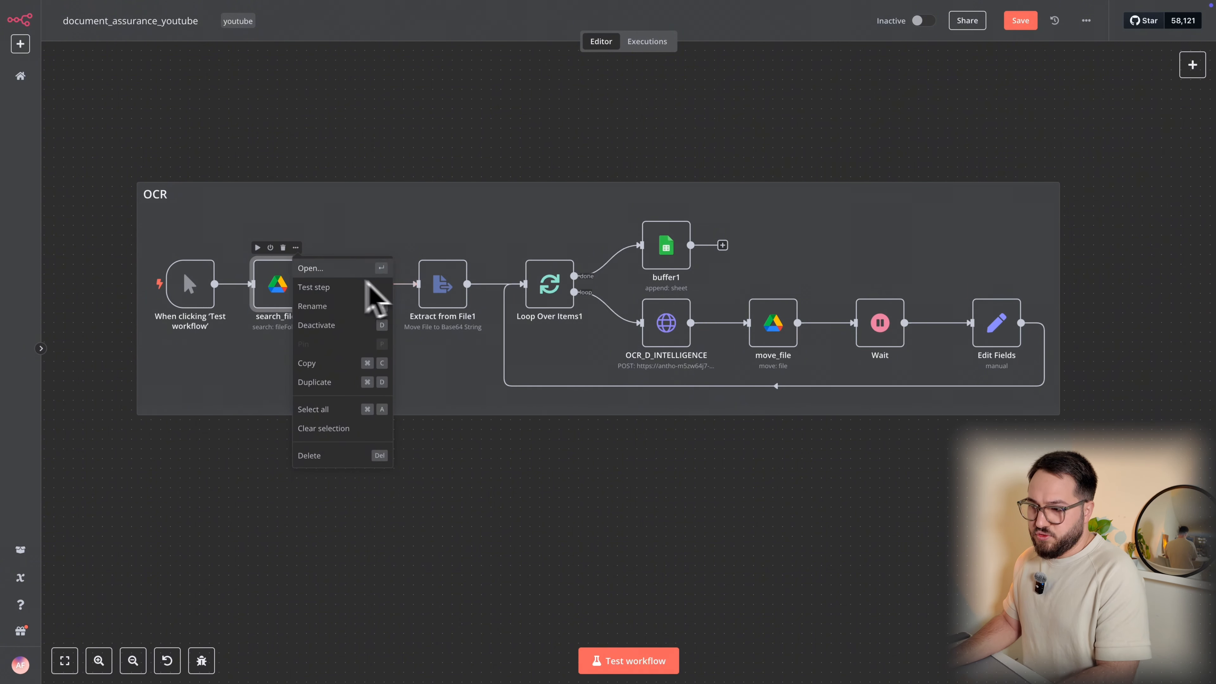
click(335, 382)
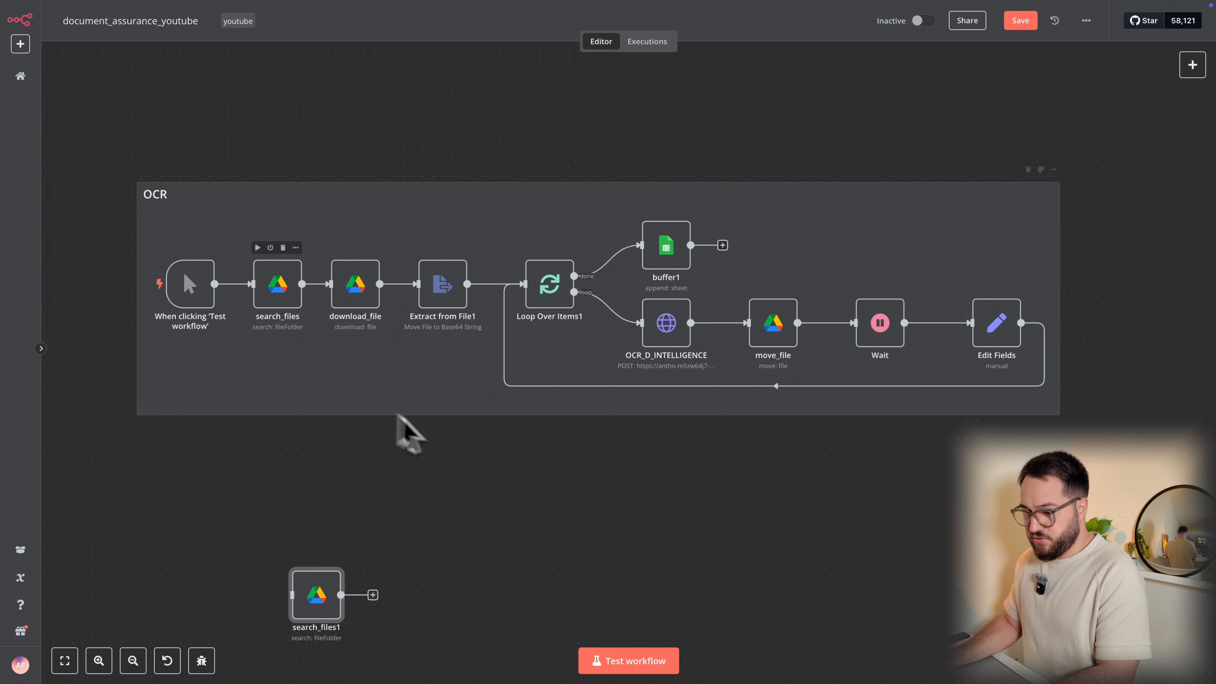
drag(311, 602, 351, 534)
Filter the duplicated search node by folder, choosing police_assurance_reconaissance from the list
double_click(354, 531)
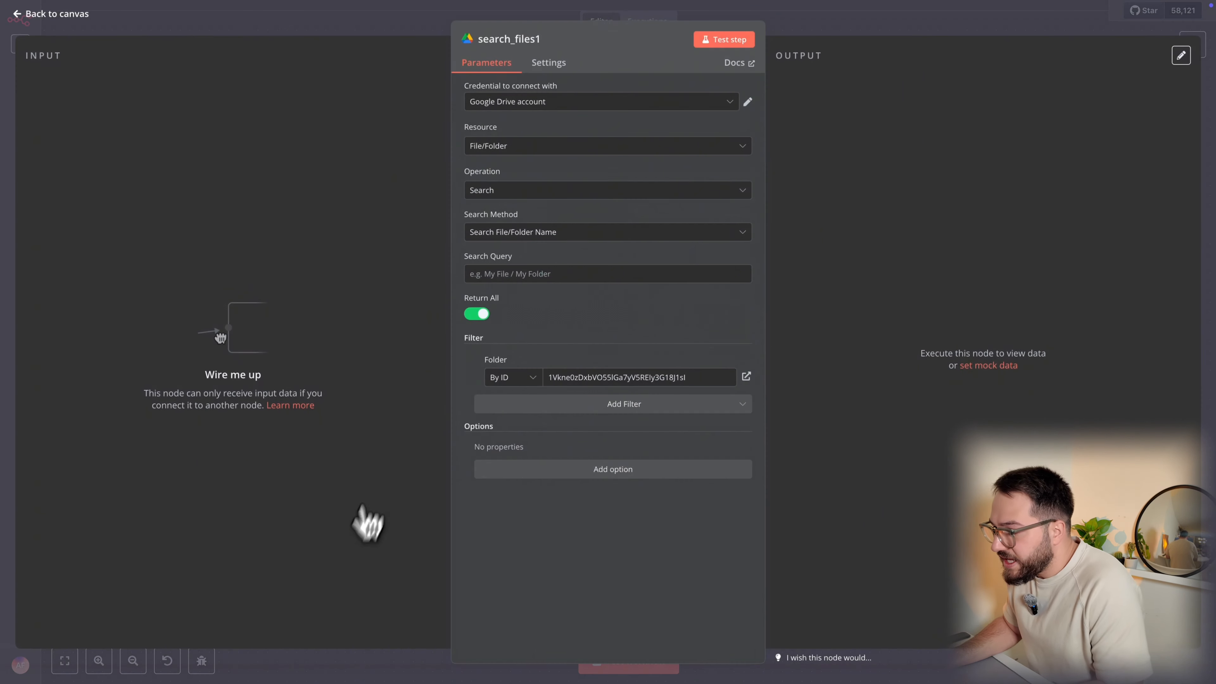
click(522, 379)
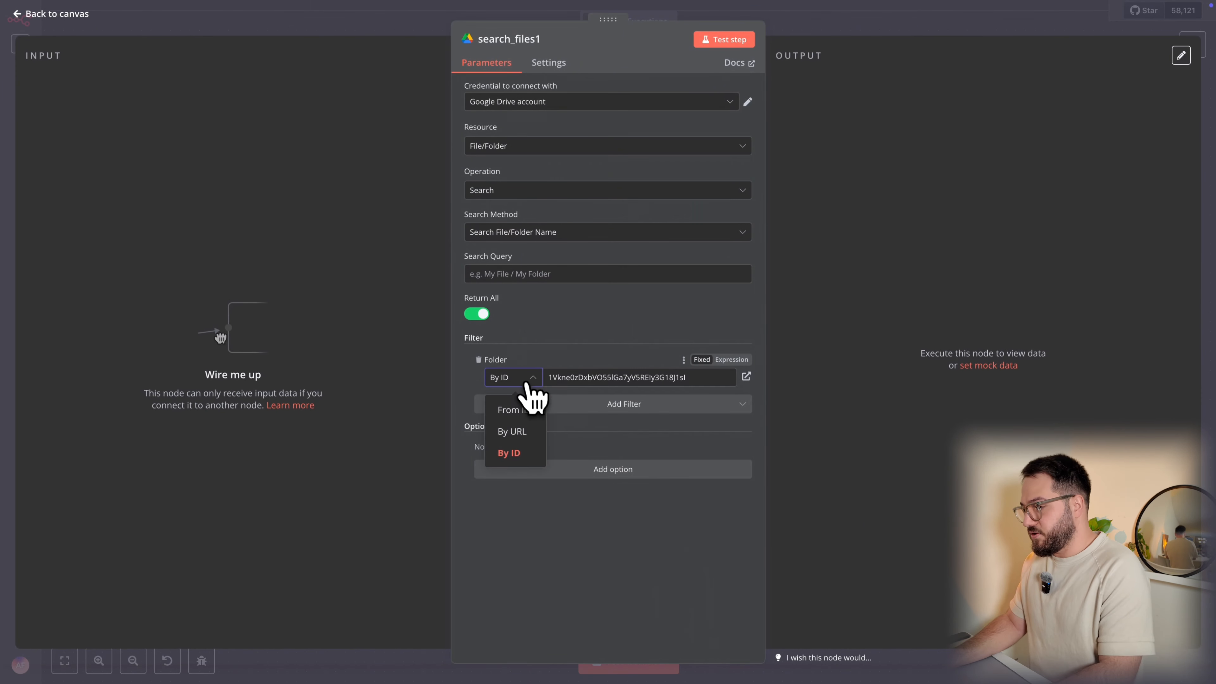
click(529, 411)
click(592, 377)
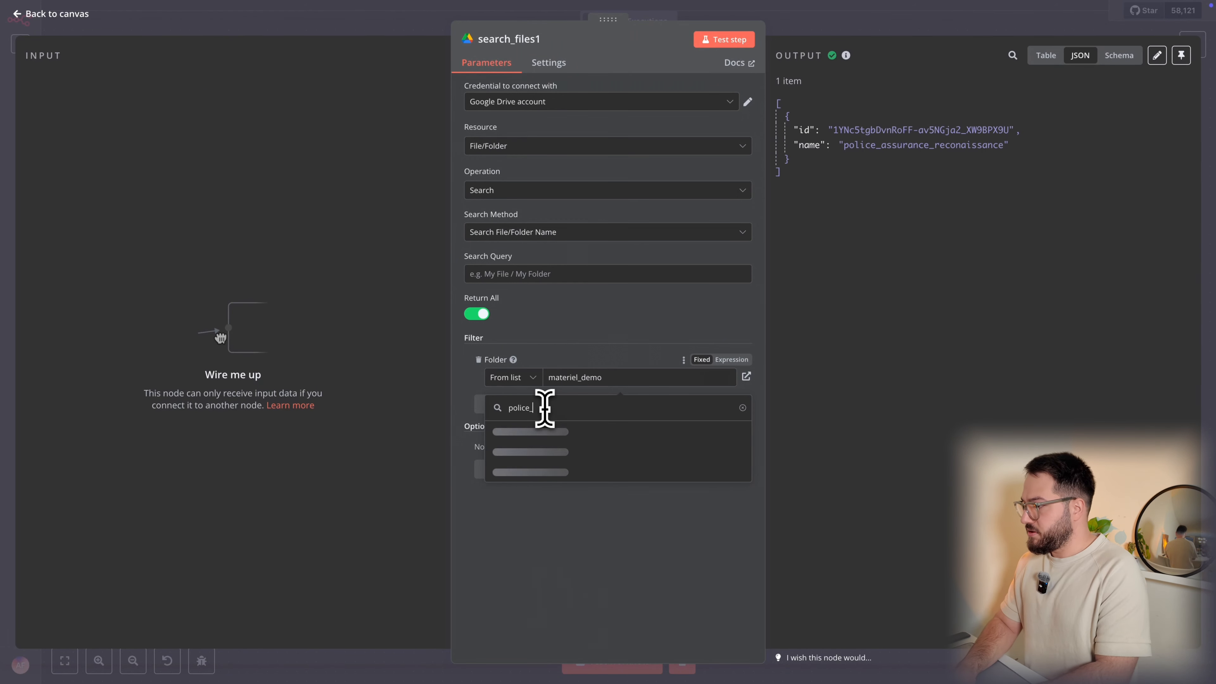
text(assurance)
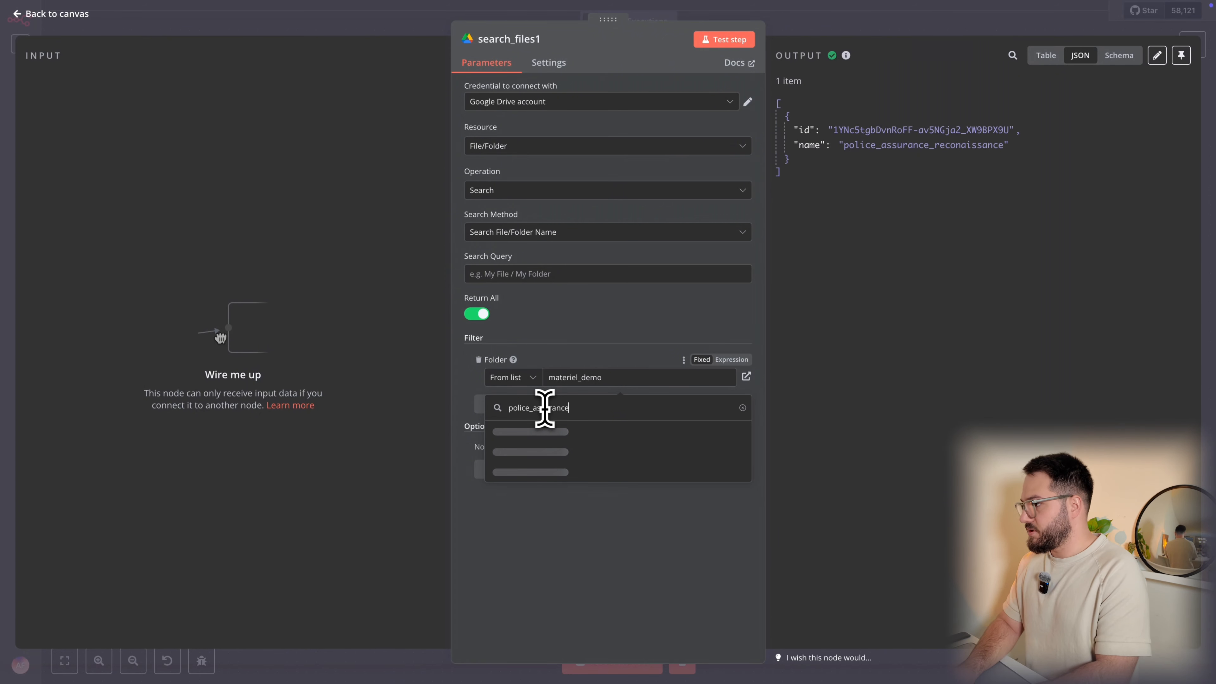
text(_recon)
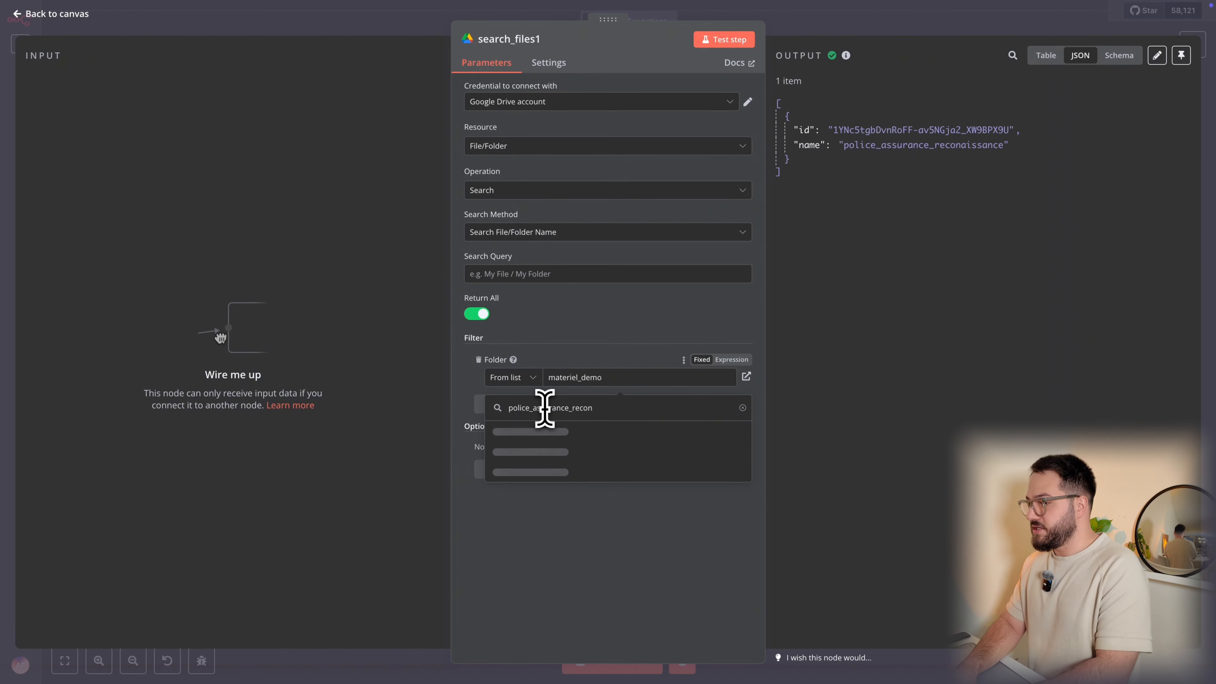
text(aissance)
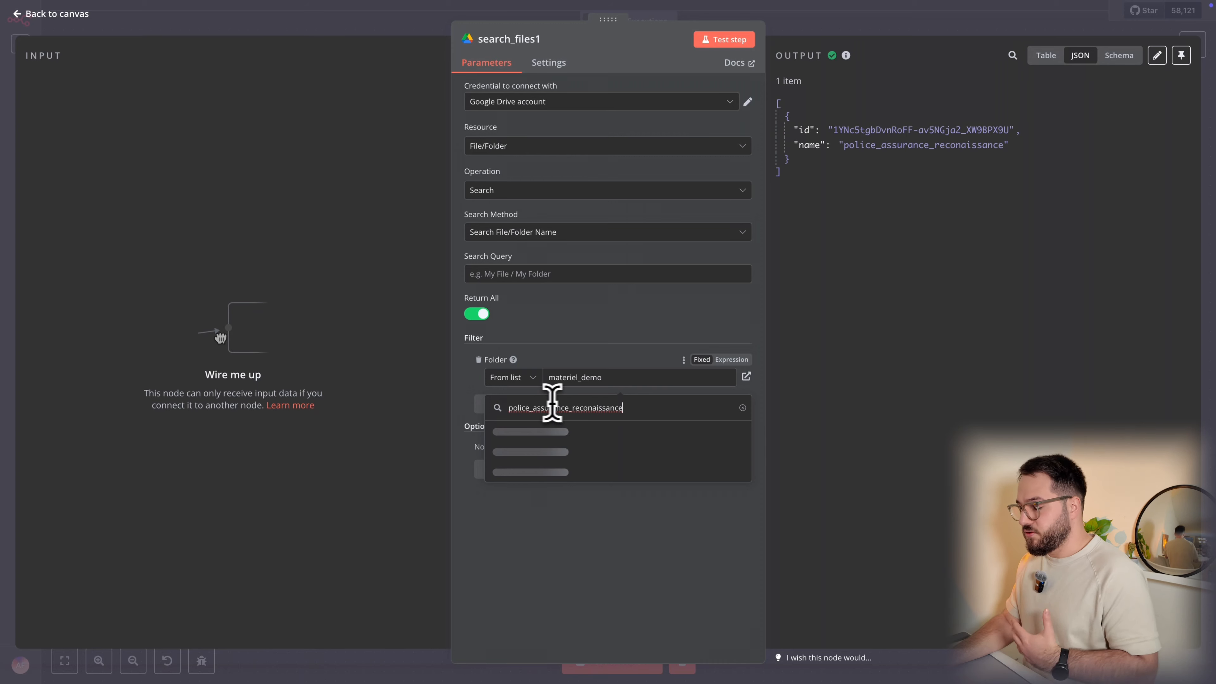
click(694, 431)
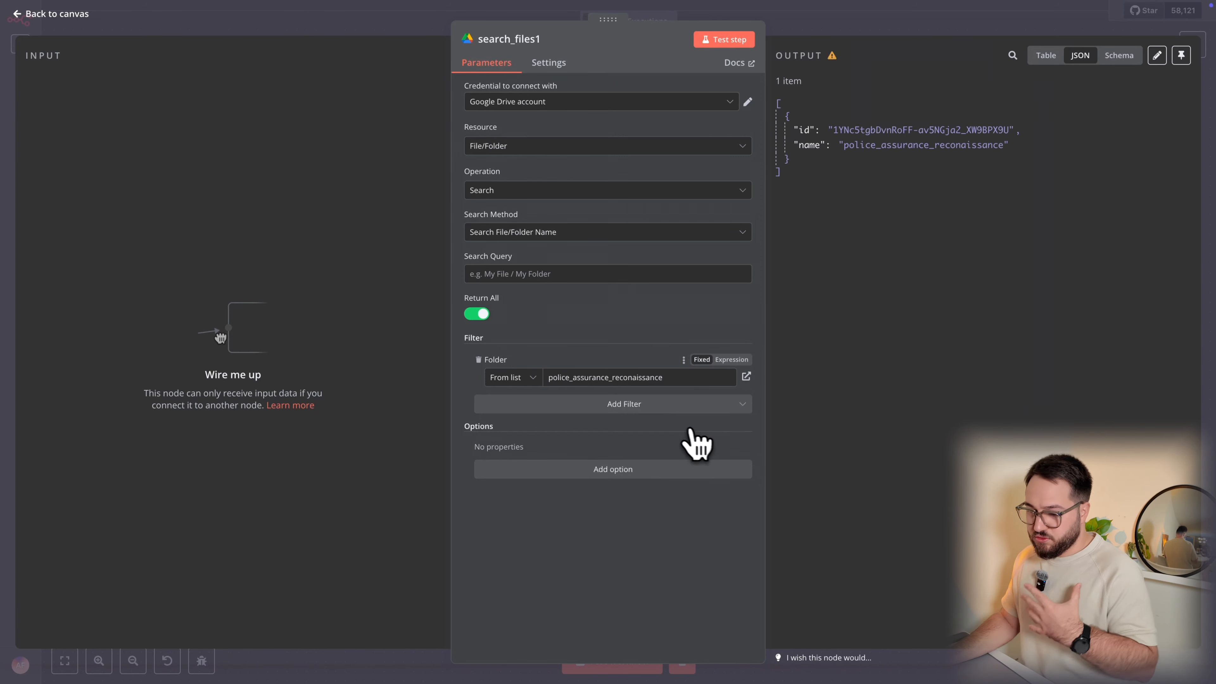
Test the duplicated search node and examine the IDs and names of the subfolders it returns
click(724, 39)
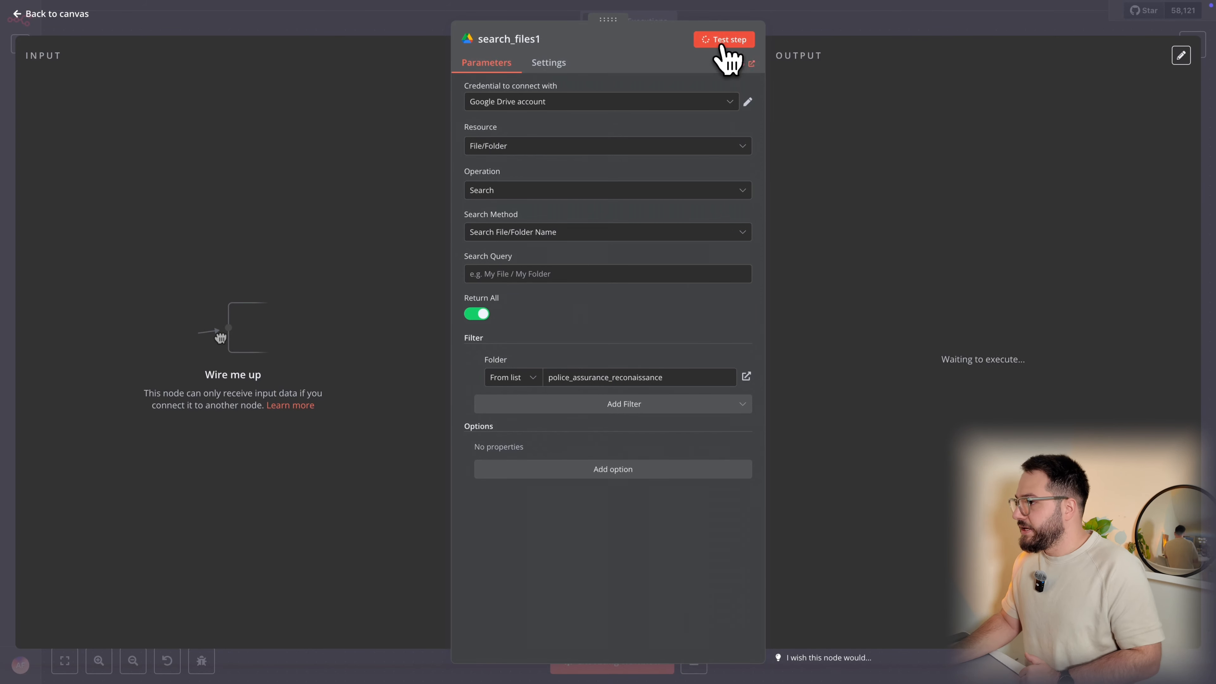
drag(838, 130, 1051, 131)
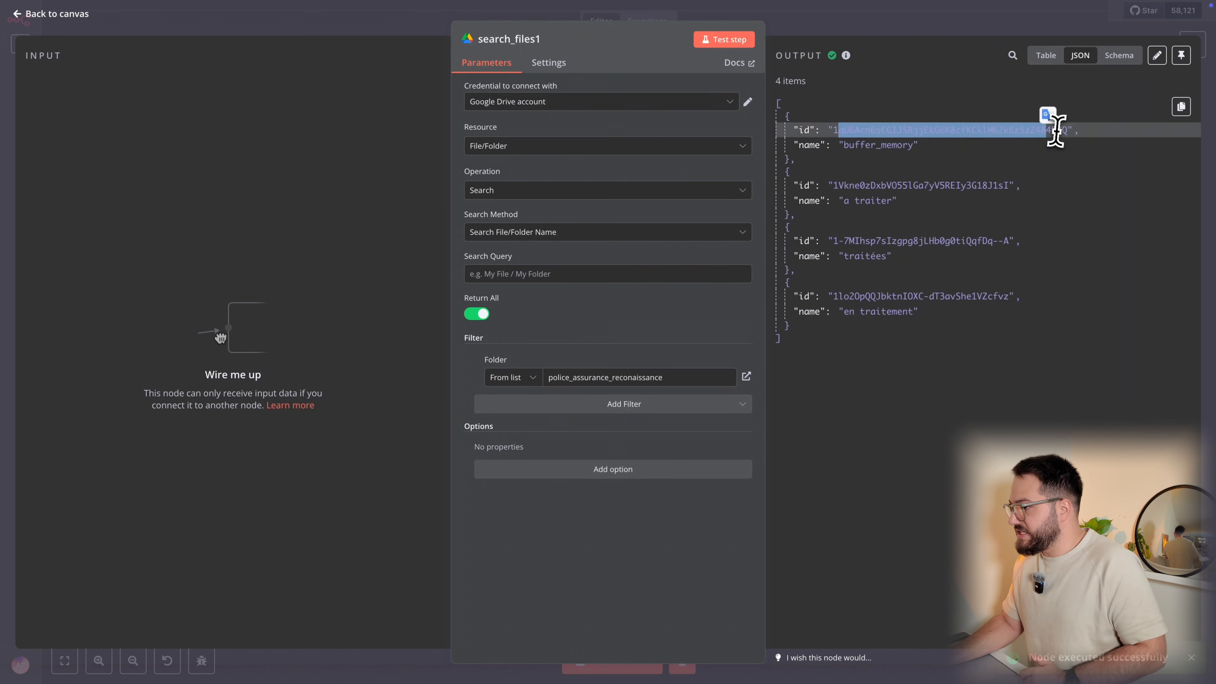
drag(834, 188, 966, 185)
drag(865, 201, 875, 198)
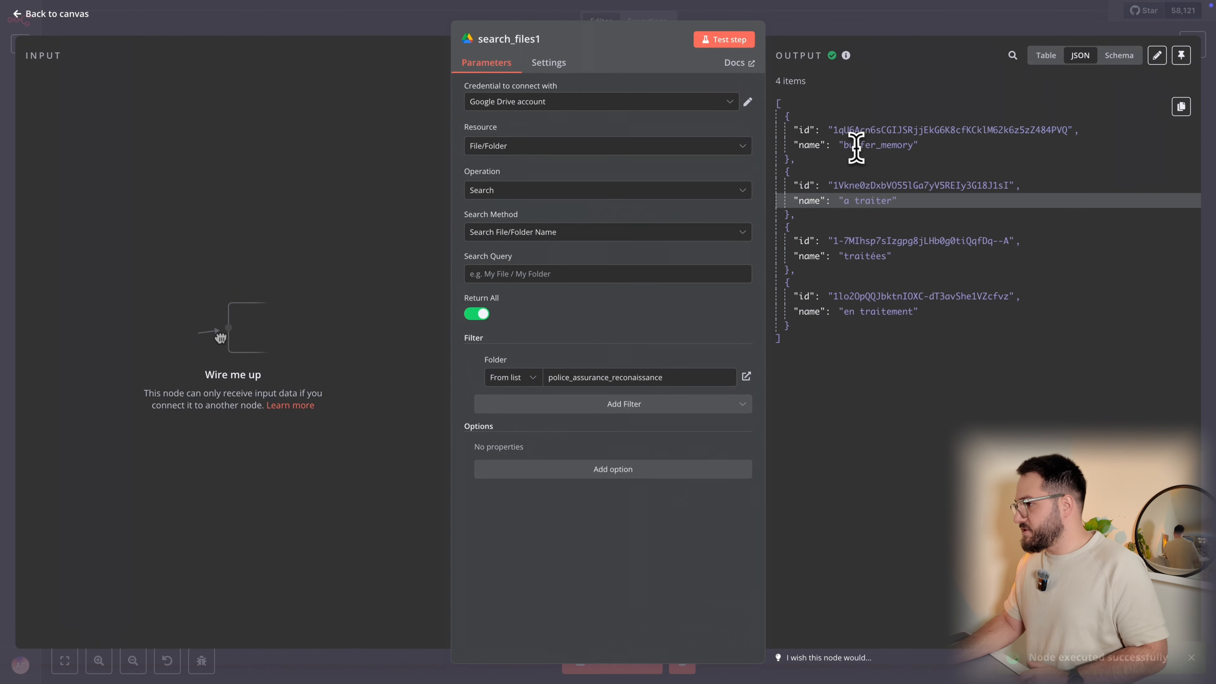
drag(855, 145, 838, 145)
click(875, 198)
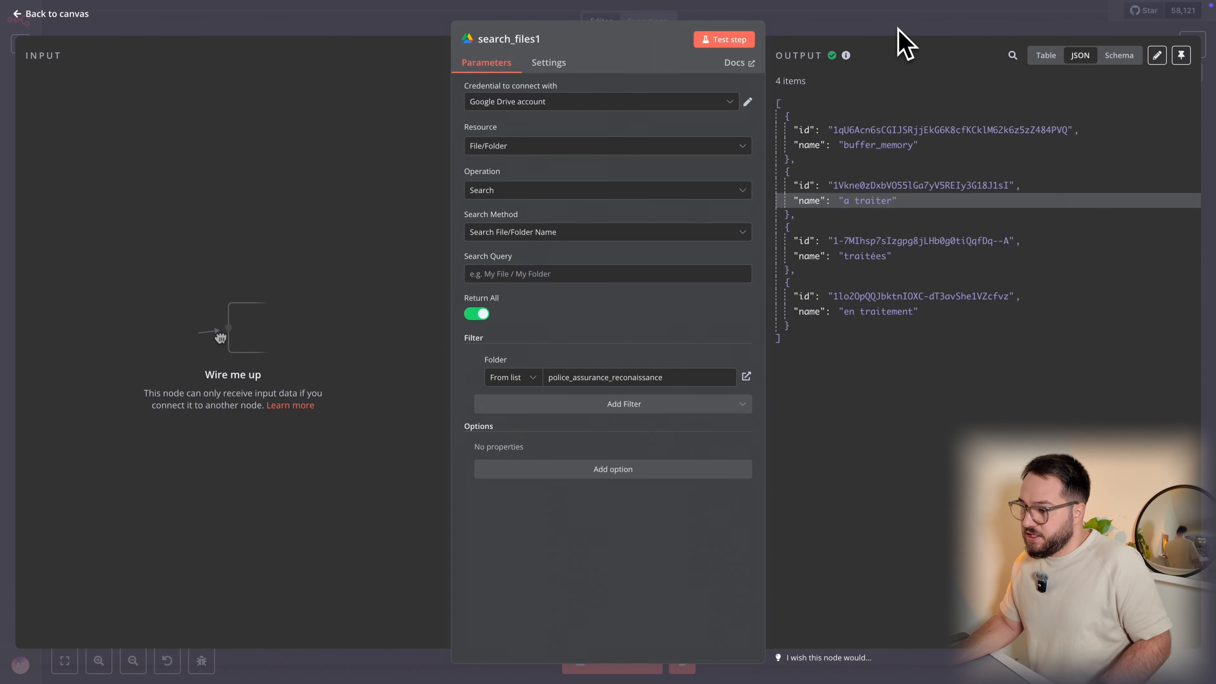
Close the duplicated search node's settings and delete the node from the canvas
key(Escape)
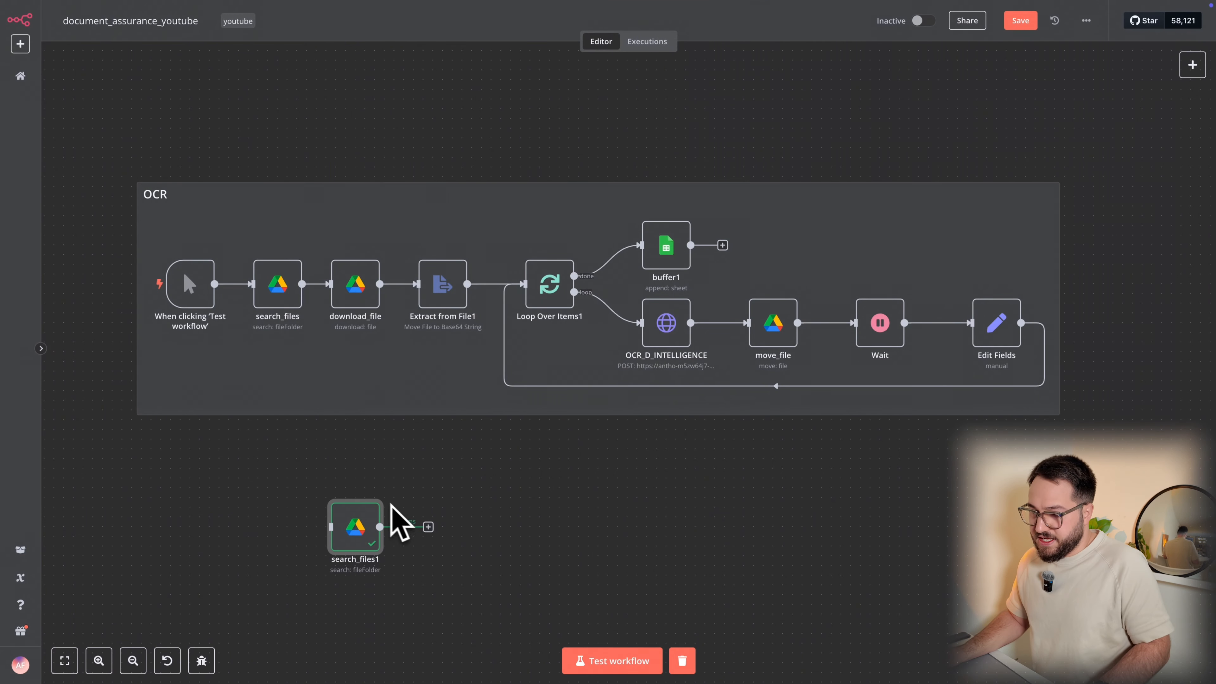
click(356, 492)
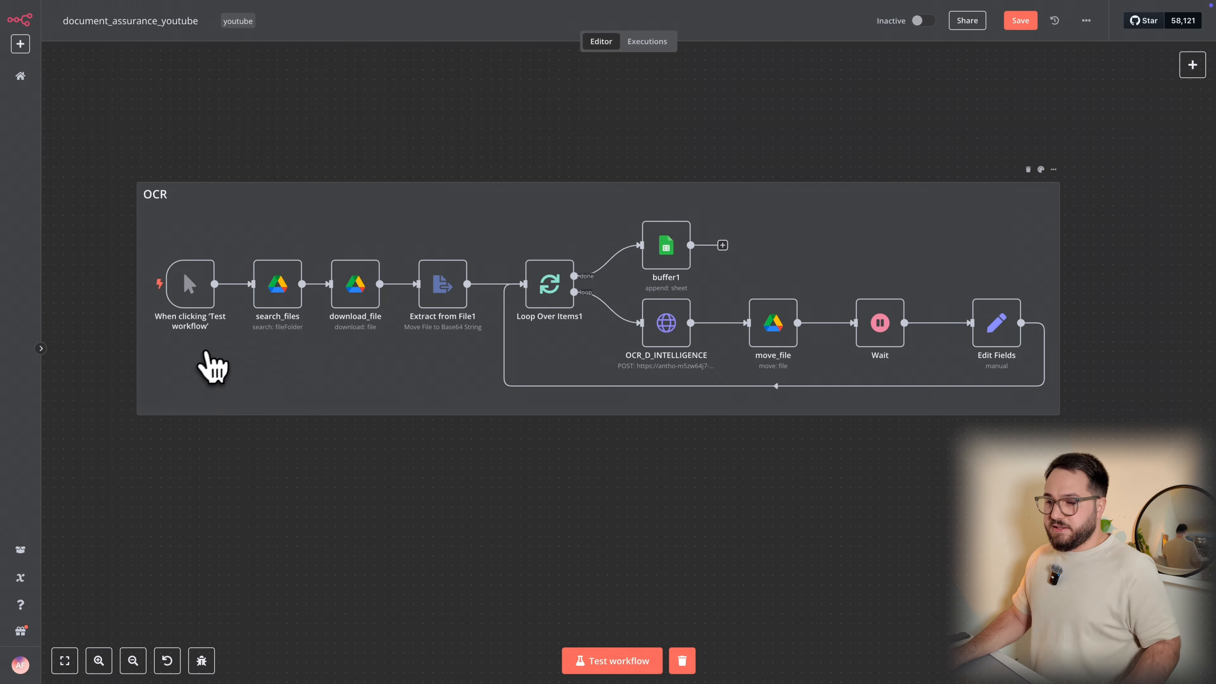
Run the original search_files node and review the file IDs and names in its output
click(308, 282)
double_click(291, 277)
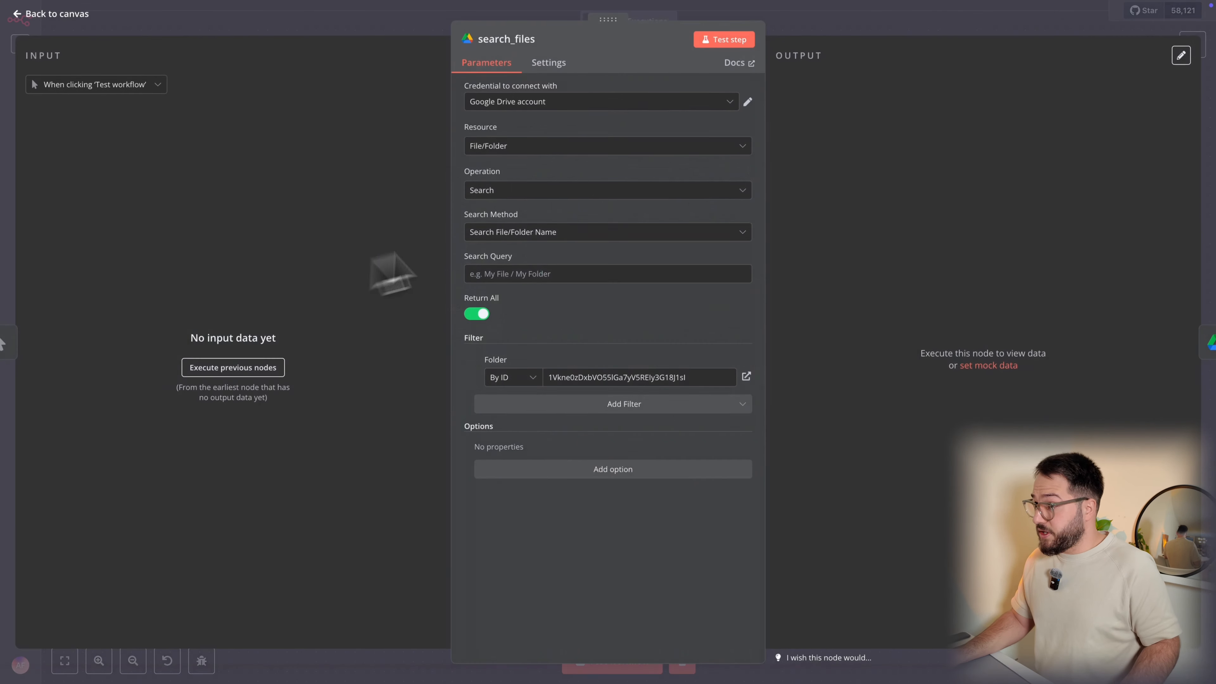
key(Escape)
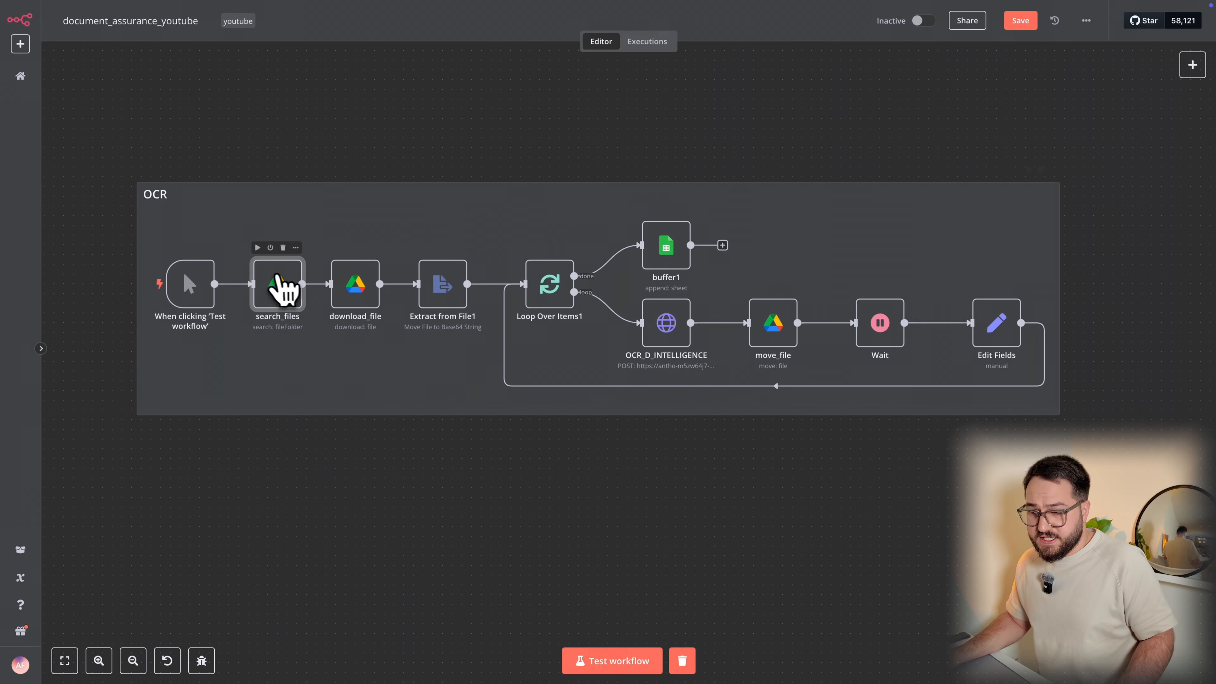
click(257, 247)
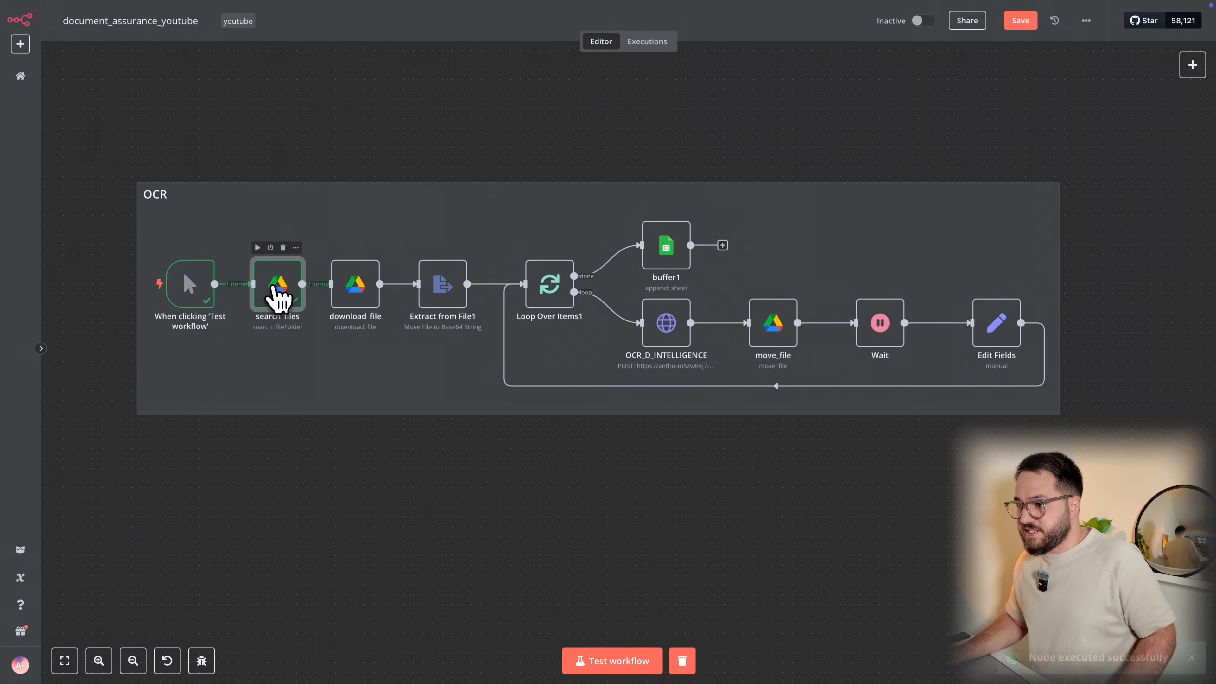
double_click(279, 295)
drag(836, 129, 936, 135)
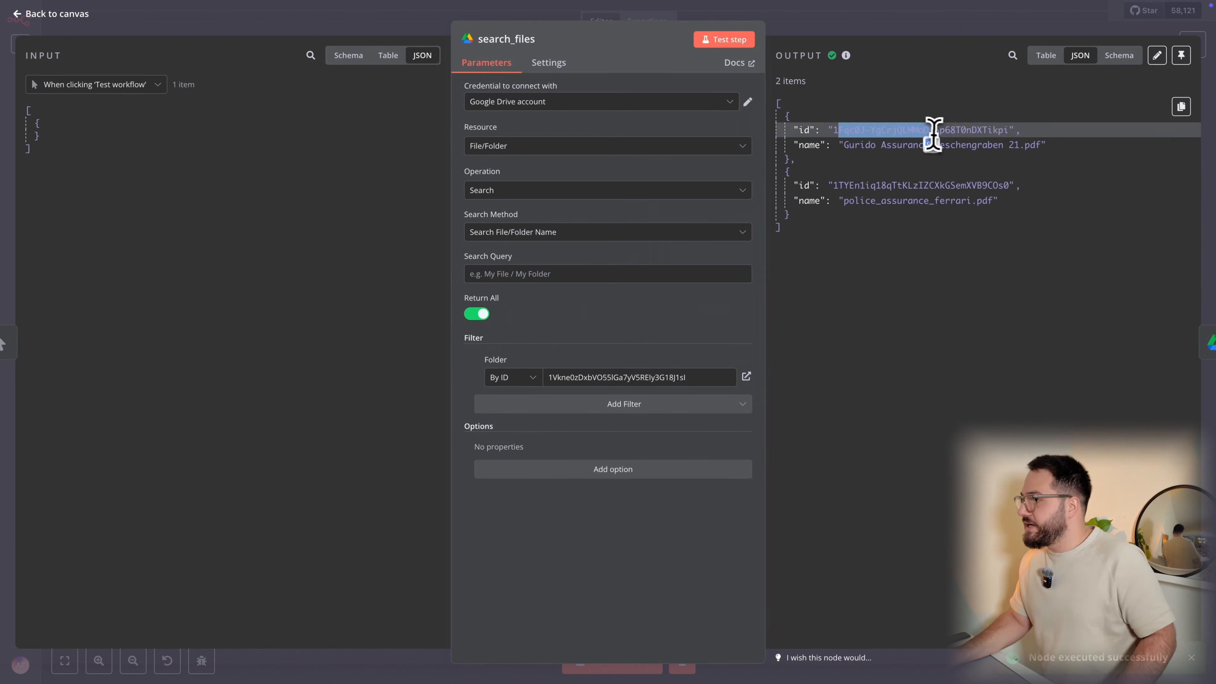
click(929, 209)
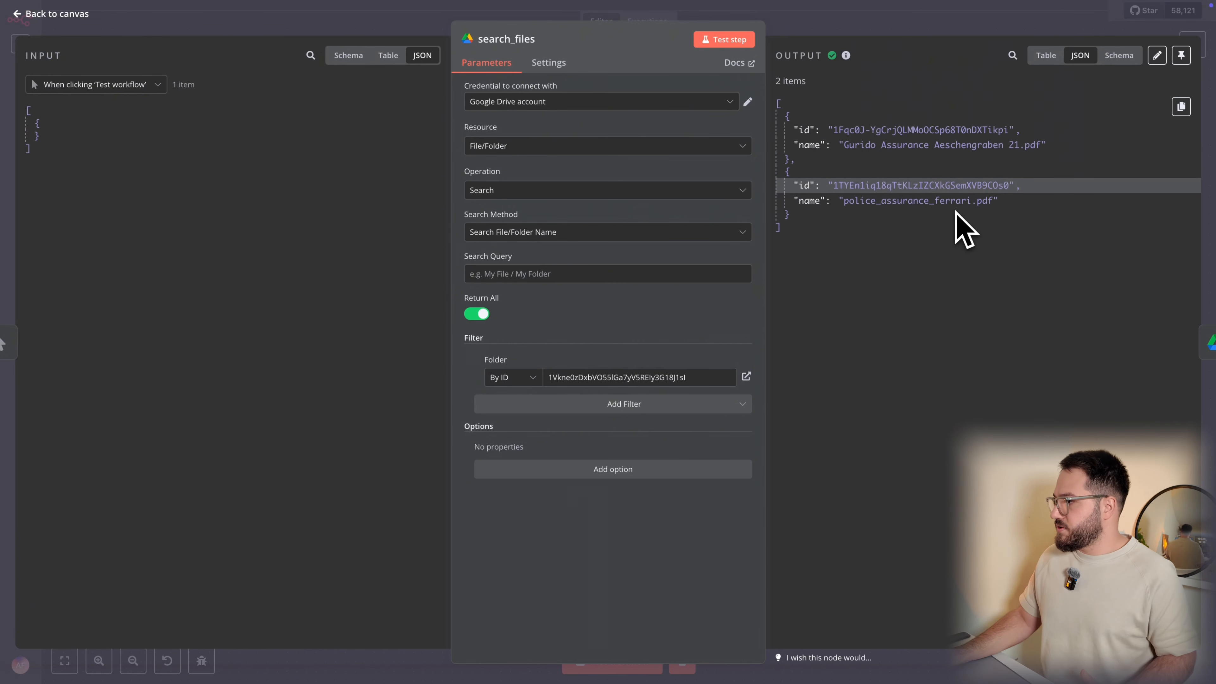
drag(944, 201, 962, 201)
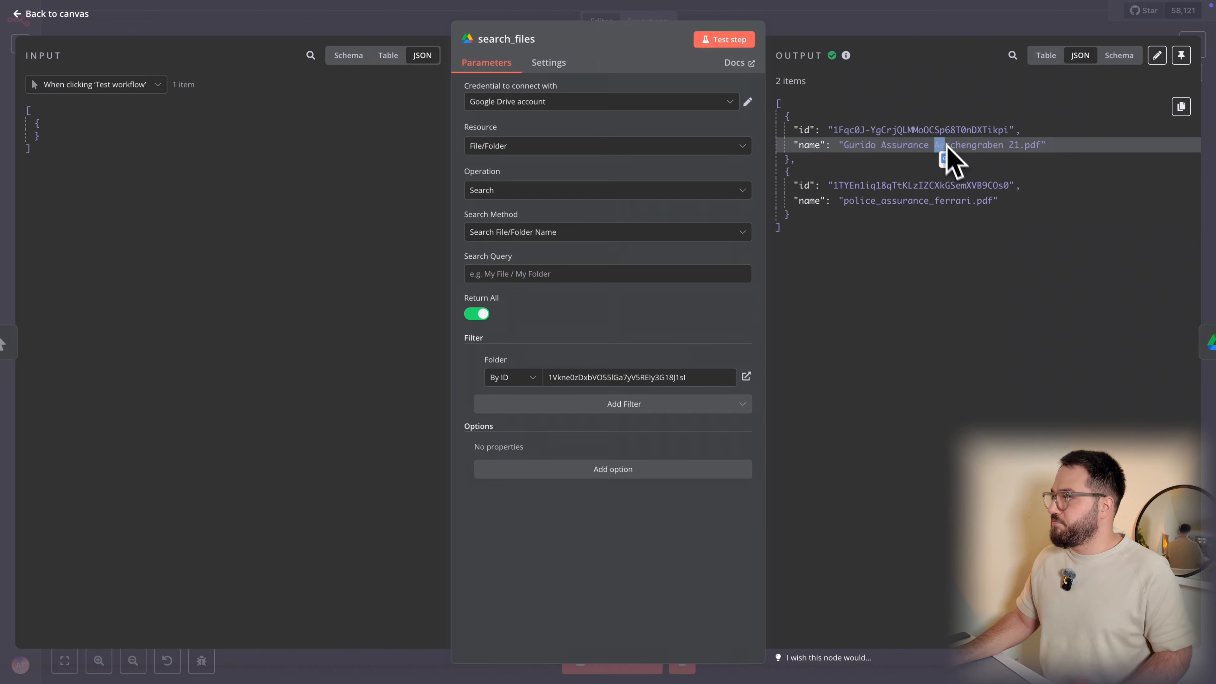
click(863, 30)
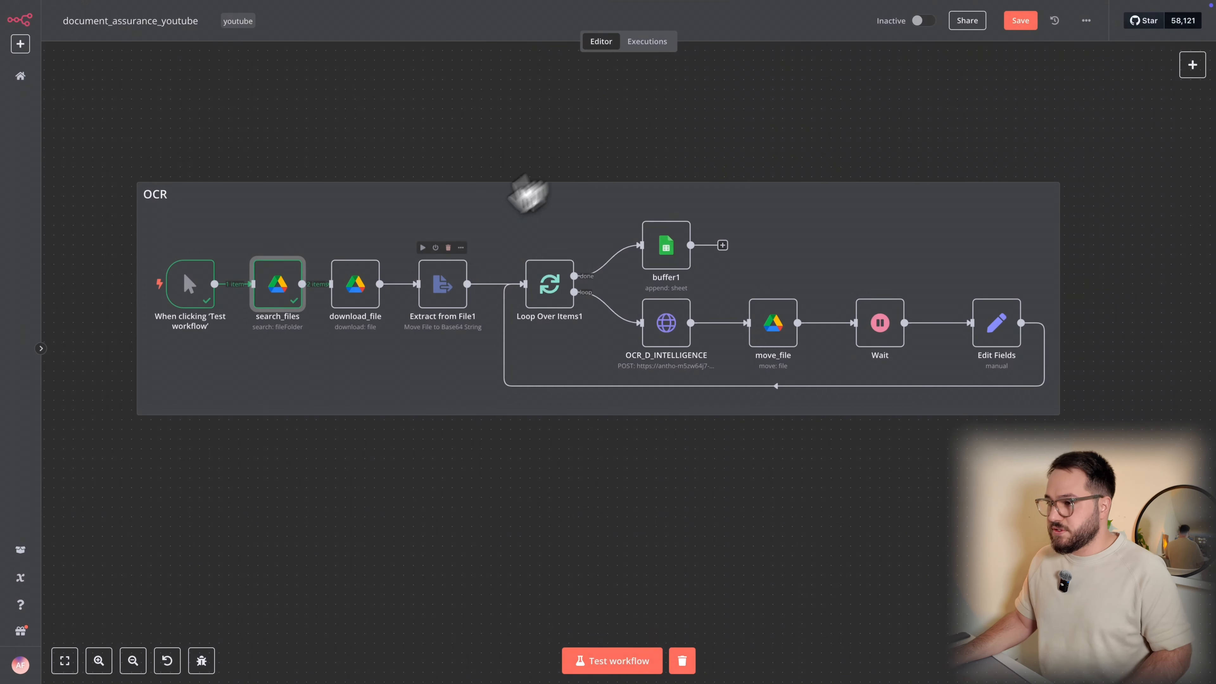
Examine the download_file node's settings, including the expression that supplies the file ID
double_click(366, 314)
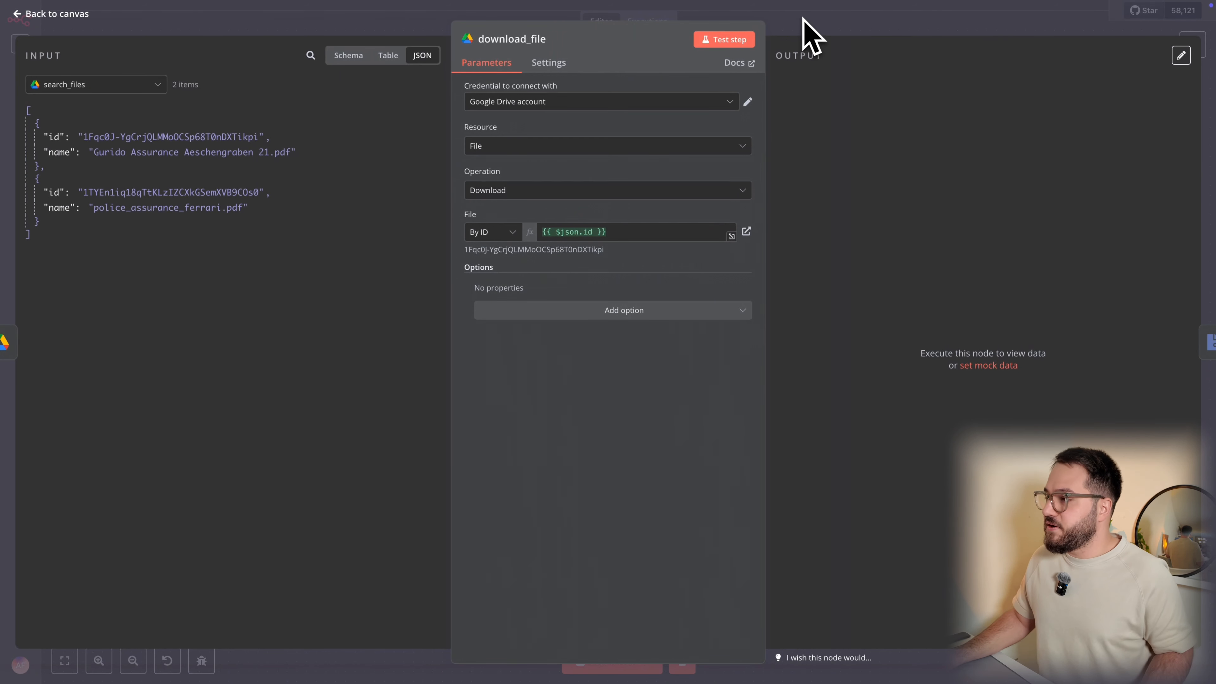
triple_click(617, 232)
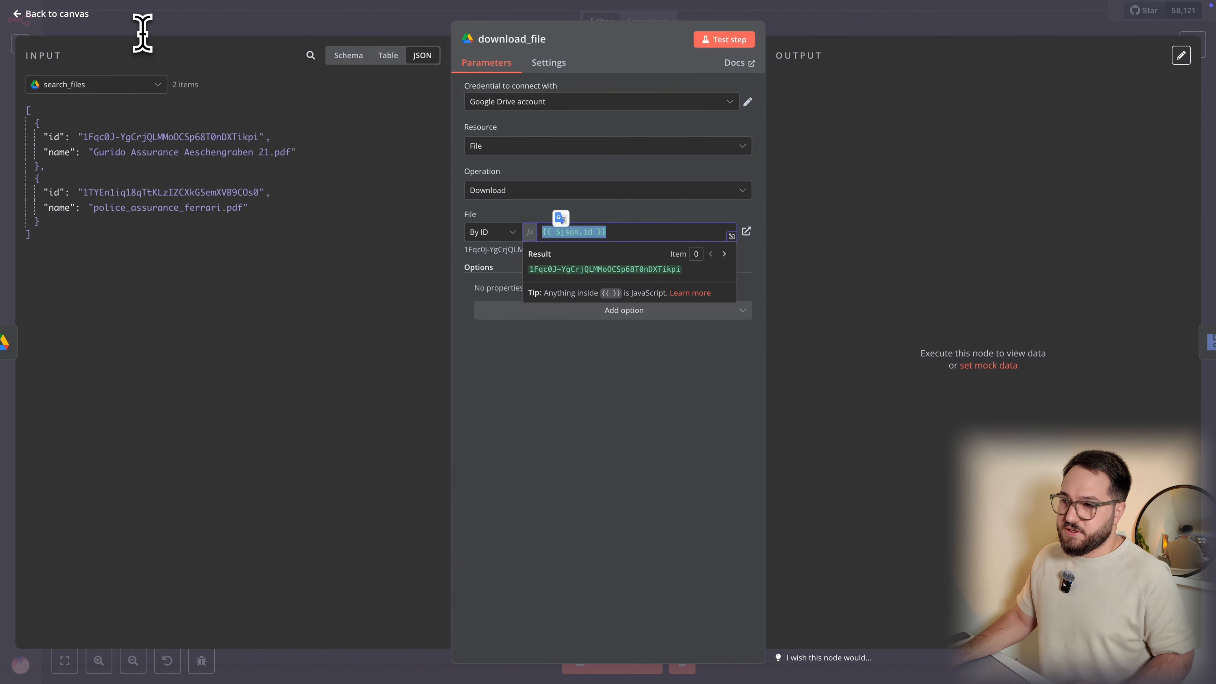
click(773, 36)
Run the download_file node and open its output to inspect the downloaded files
click(335, 248)
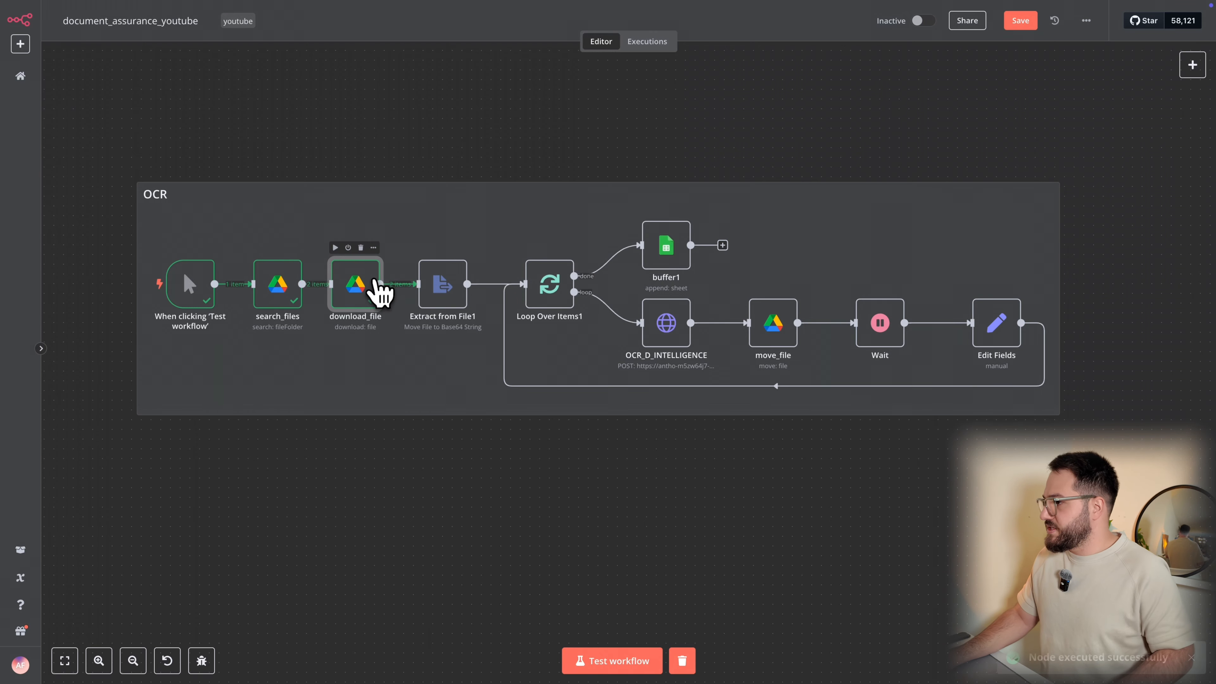
double_click(381, 290)
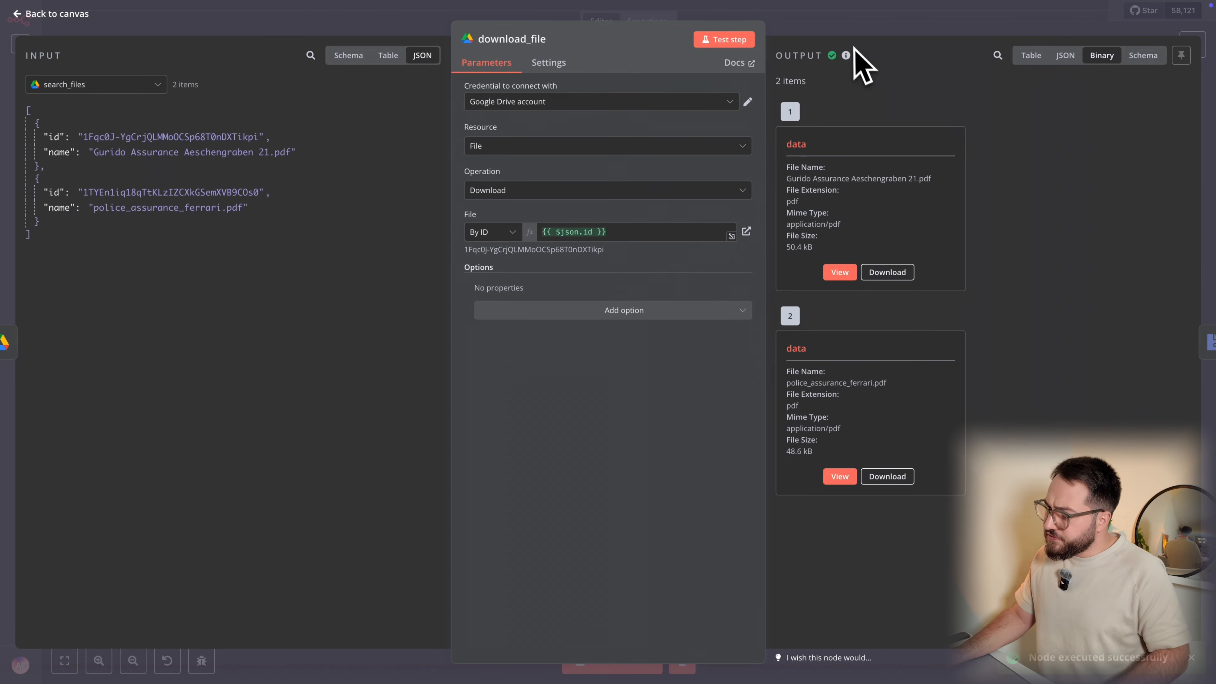
Close the download_file settings and examine the OCR_D_INTELLIGENCE node's header authentication, header parameters and base64Source body parameter
click(914, 26)
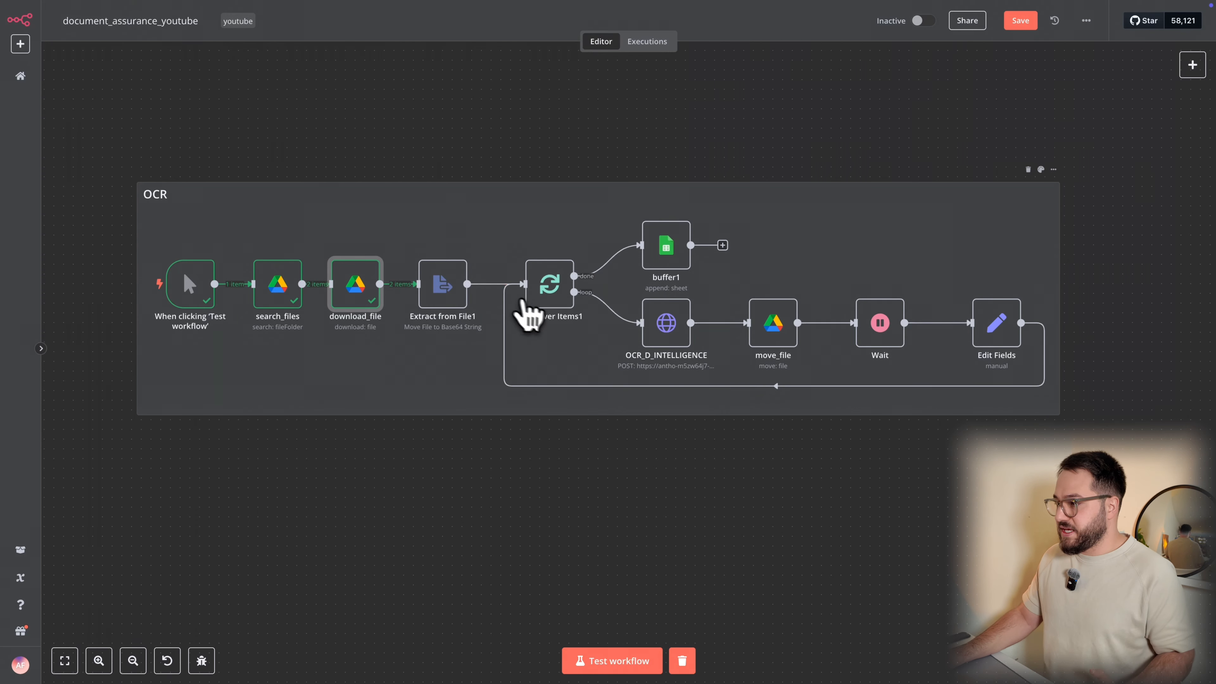
double_click(667, 333)
scroll(619, 421, down, 5)
scroll(614, 407, up, 5)
scroll(627, 364, down, 2)
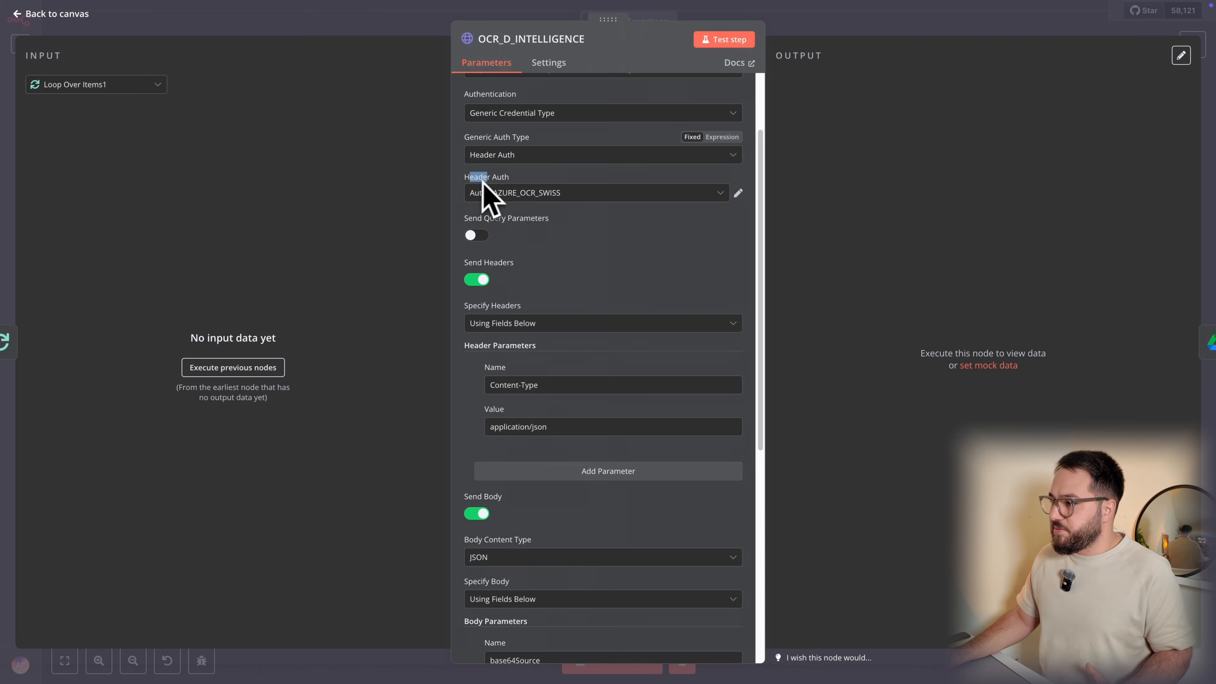
drag(500, 184, 782, 198)
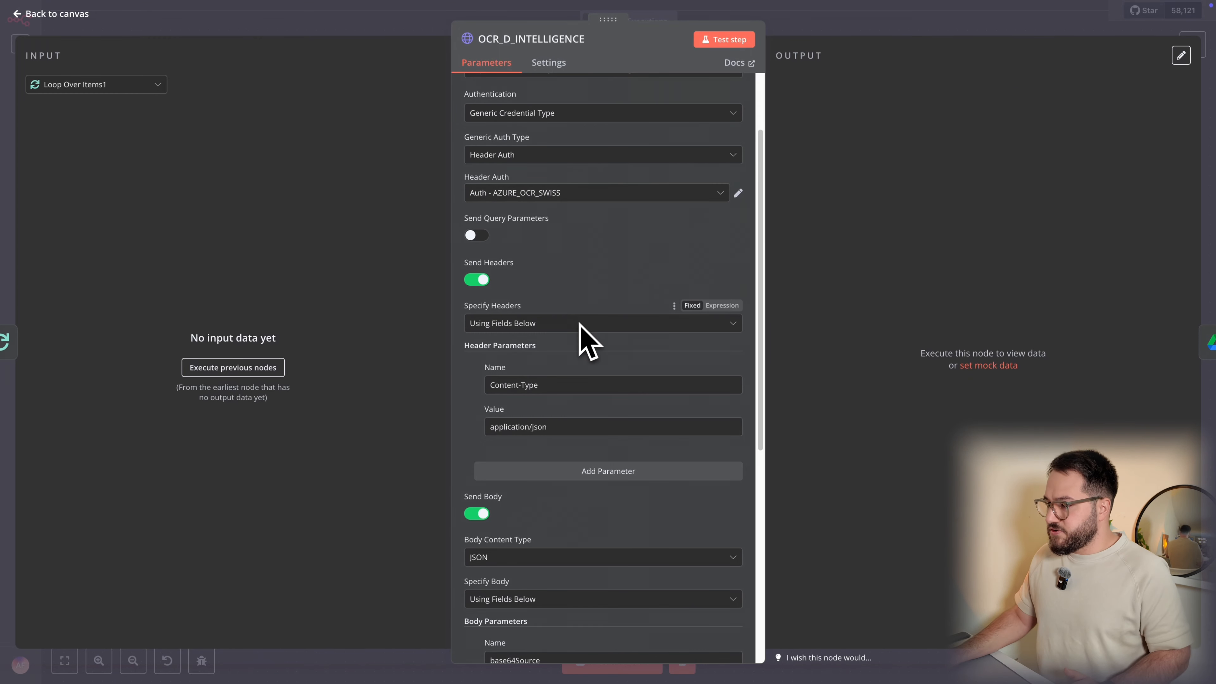
scroll(579, 324, down, 5)
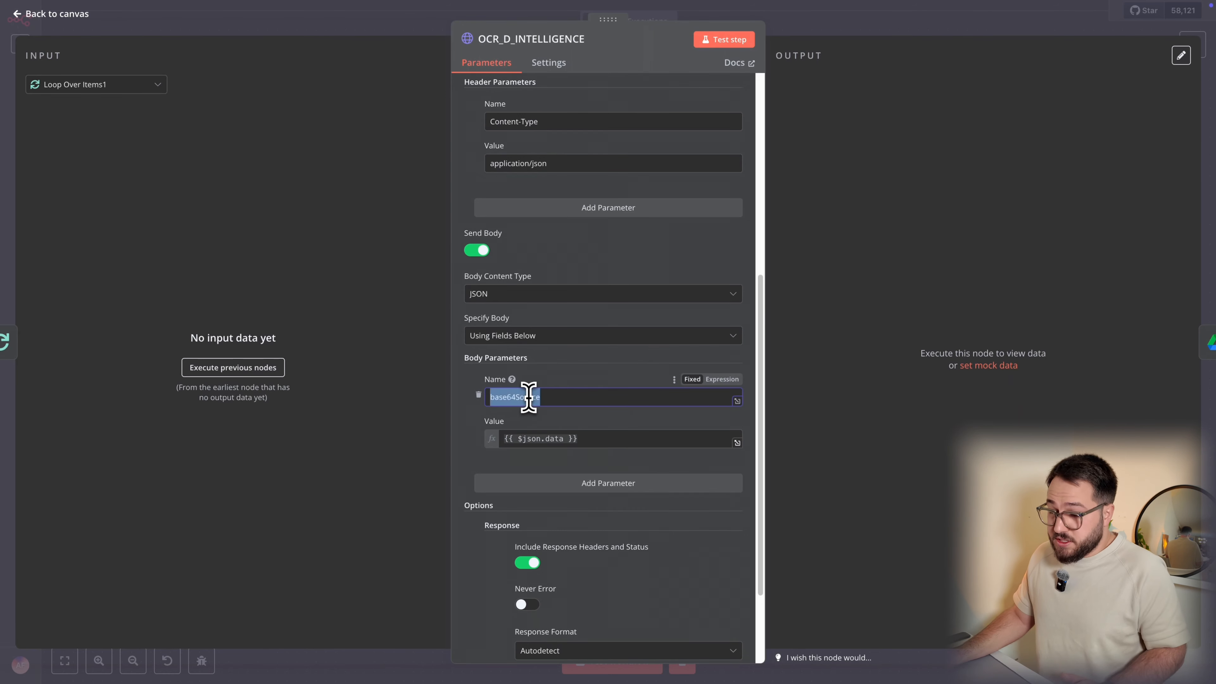
click(565, 396)
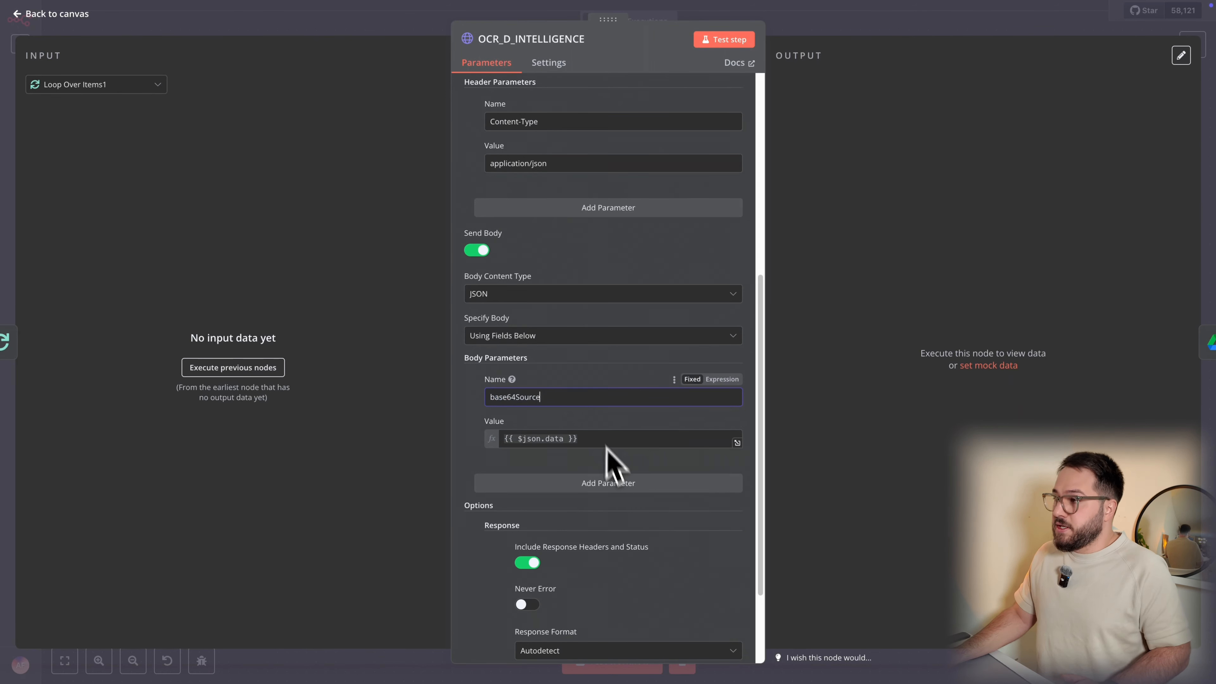
click(854, 23)
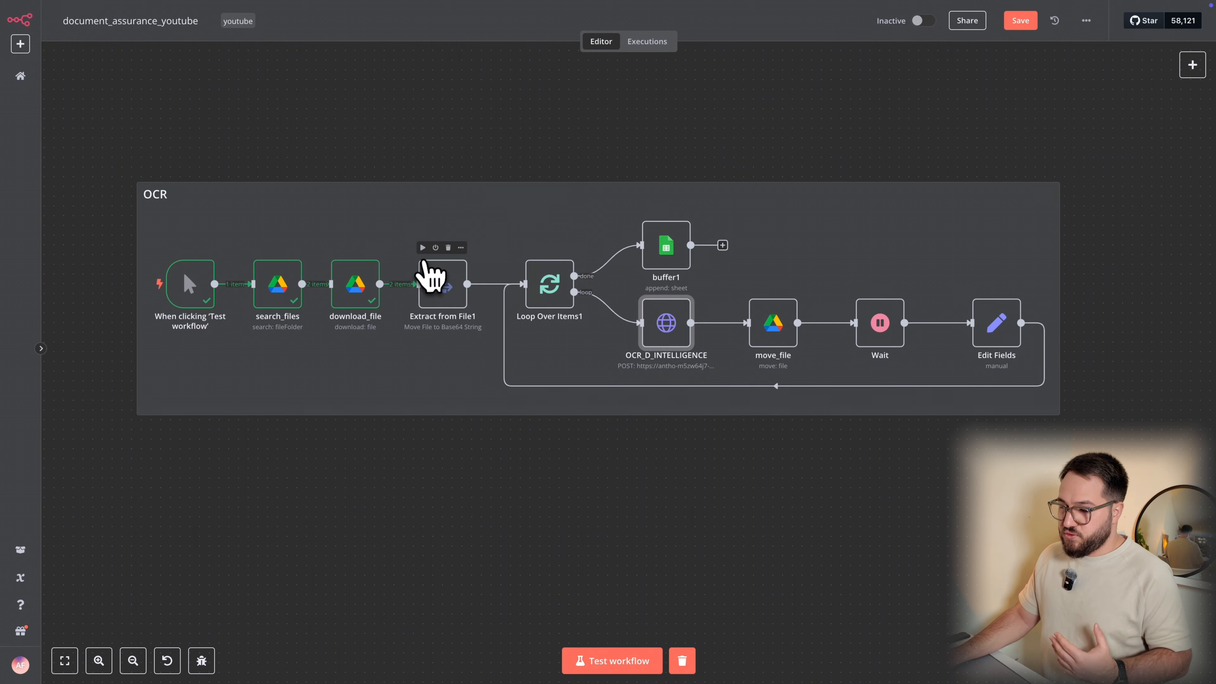
Run the Extract from File1 node and look up the available Extract from File actions by searching the node list for "Extra"
click(422, 248)
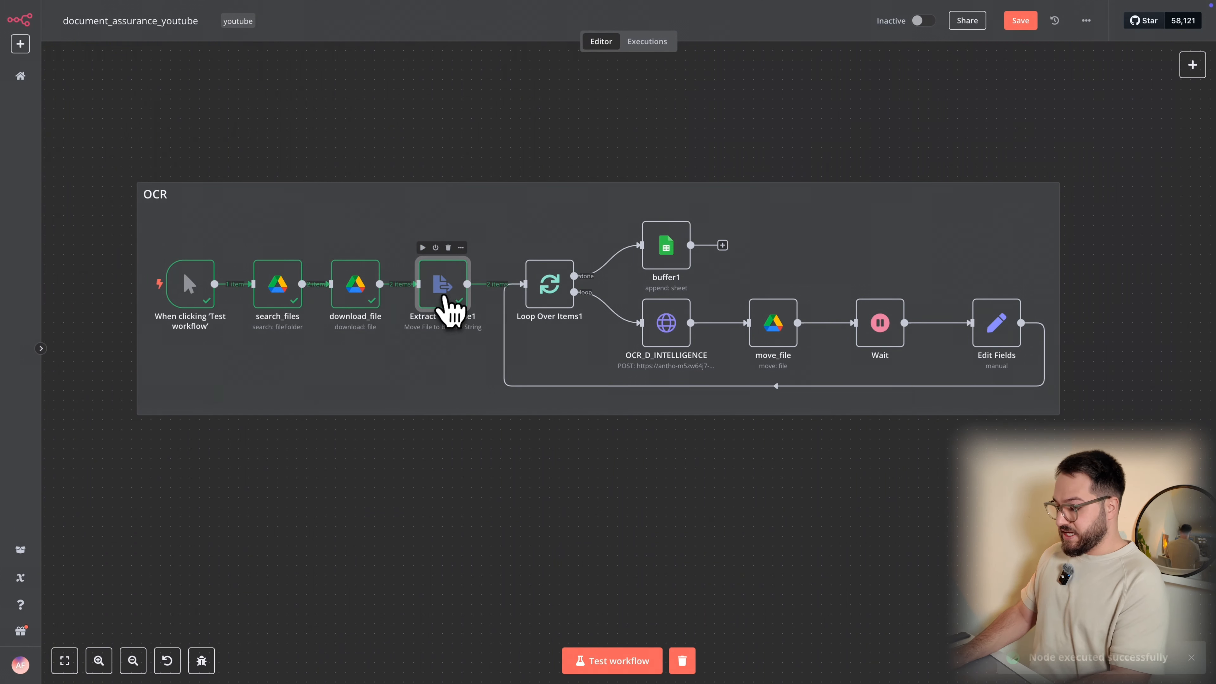
key(Tab)
text(Extra)
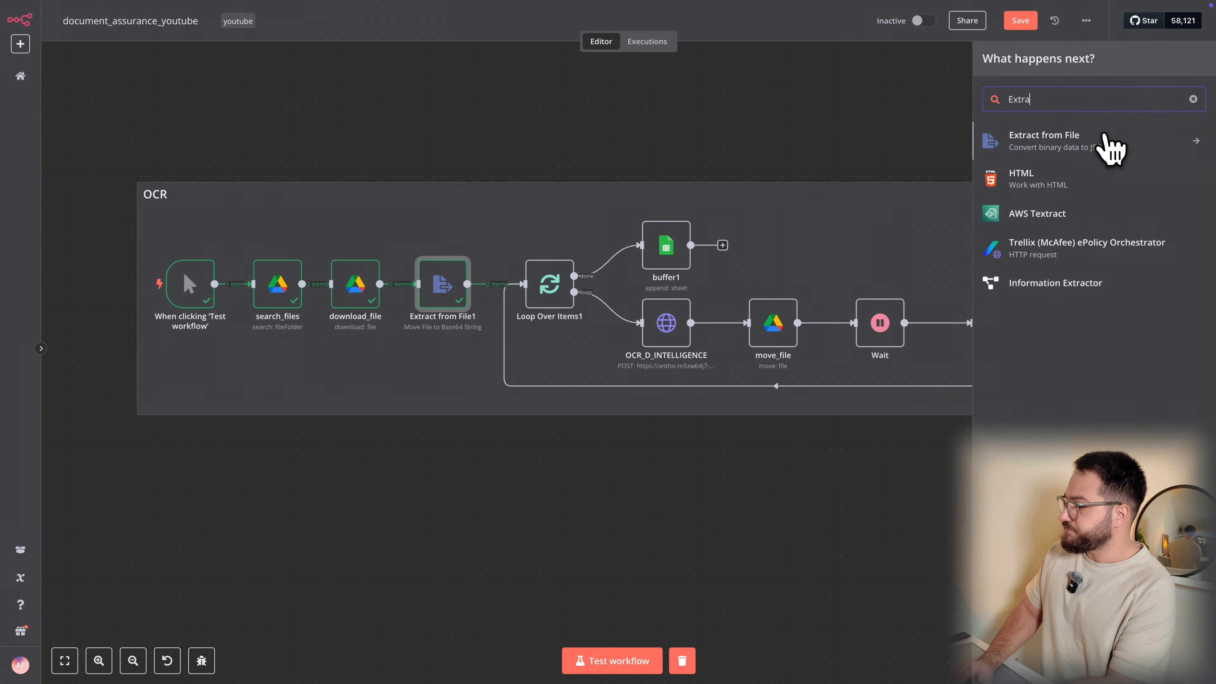
click(1111, 149)
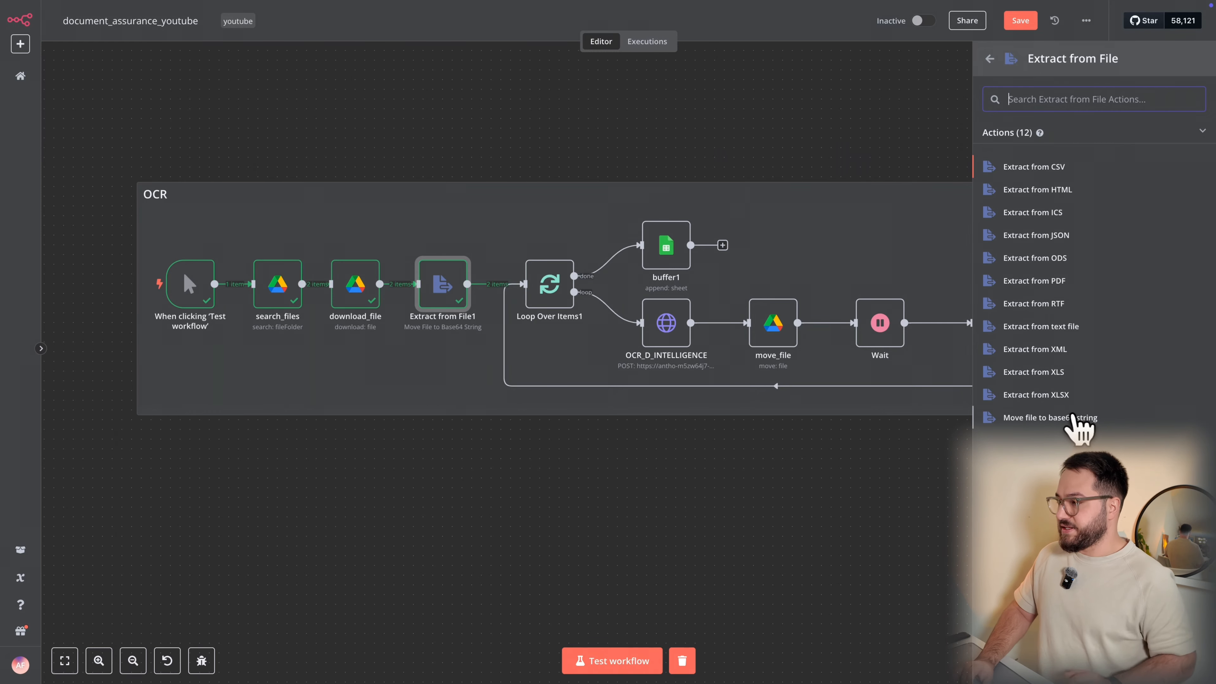
Examine the Extract from File1 node's input binary field, destination output field and Base64 output, and close its settings
double_click(445, 282)
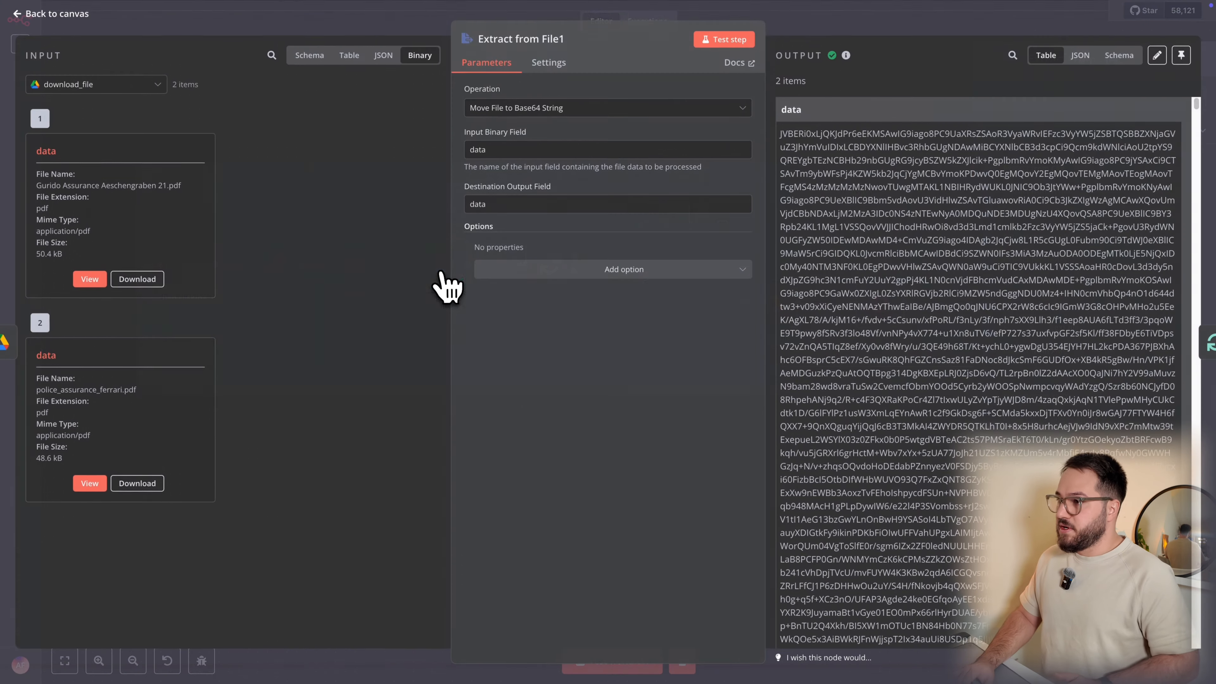
drag(501, 152, 467, 150)
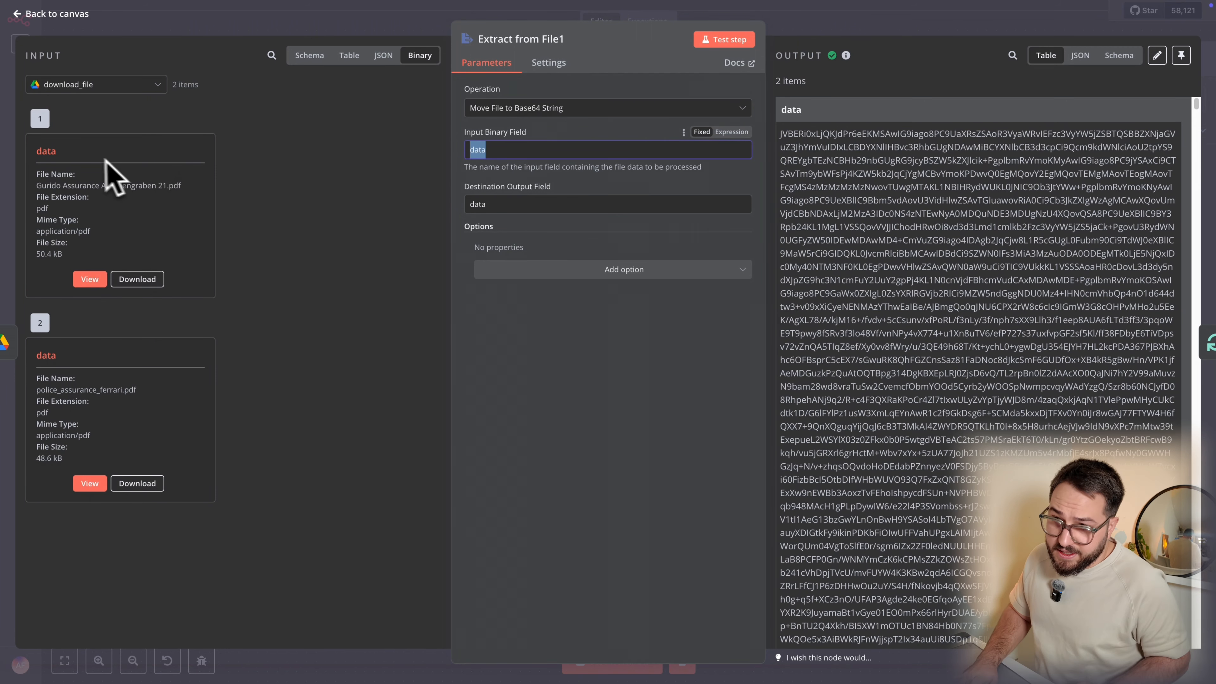
double_click(502, 205)
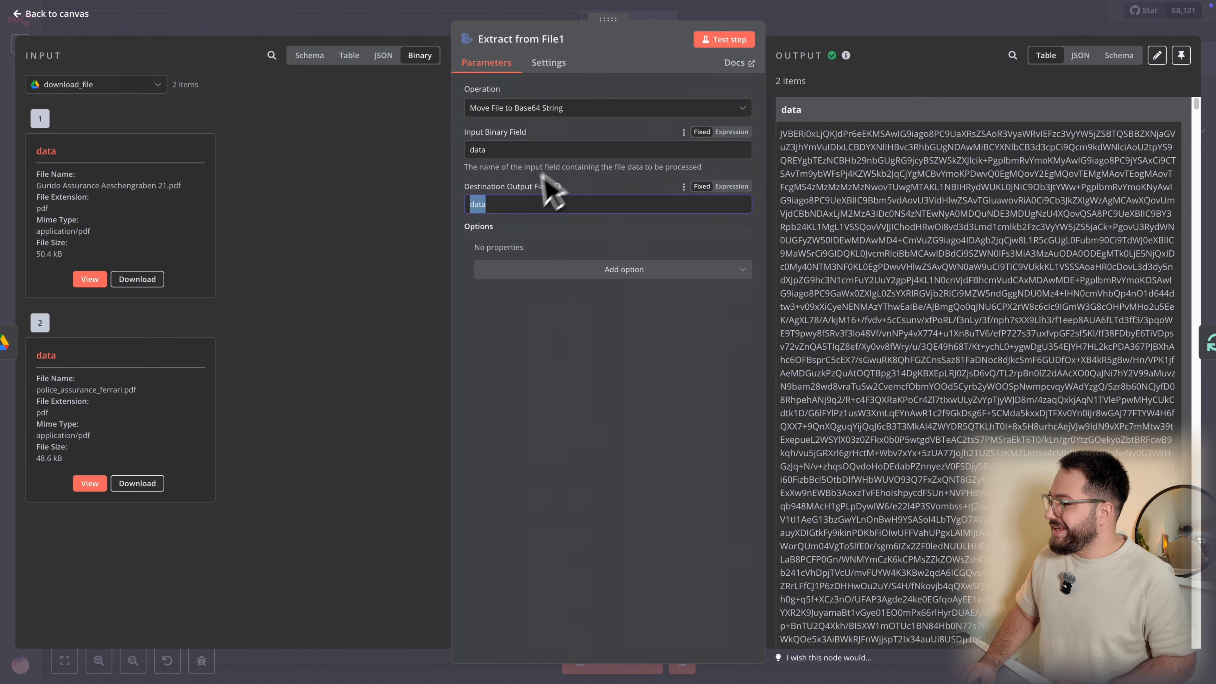
scroll(997, 368, down, 5)
scroll(998, 369, down, 15)
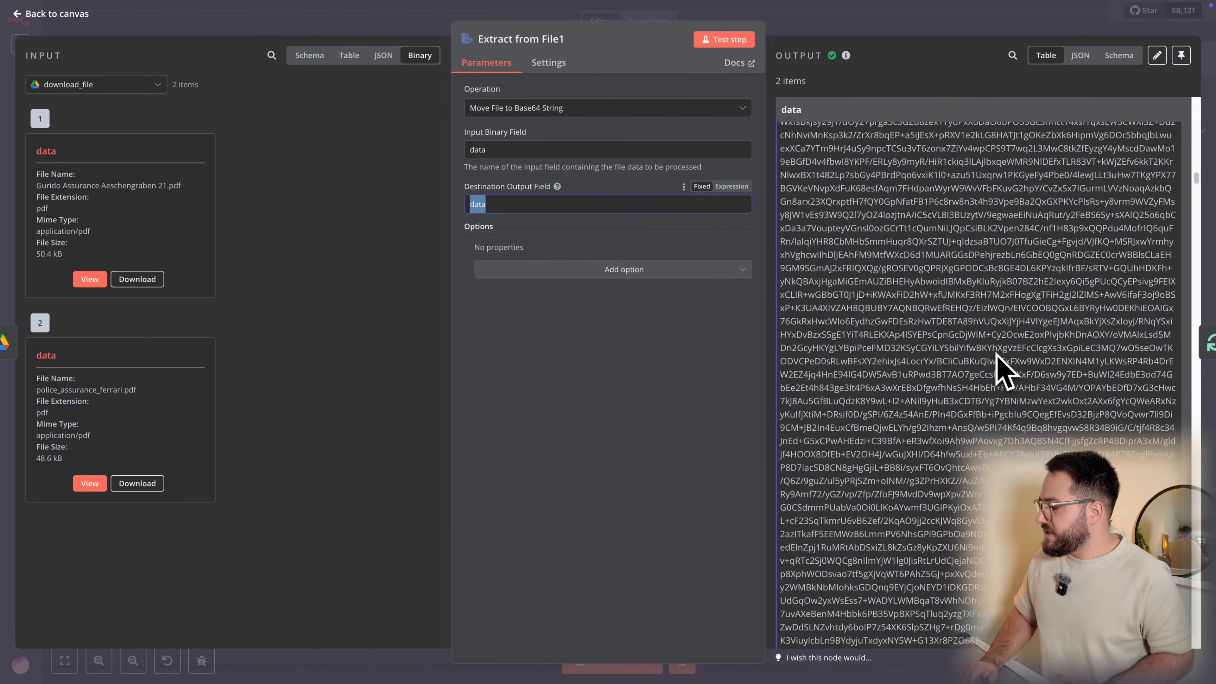
scroll(998, 369, down, 6)
key(Escape)
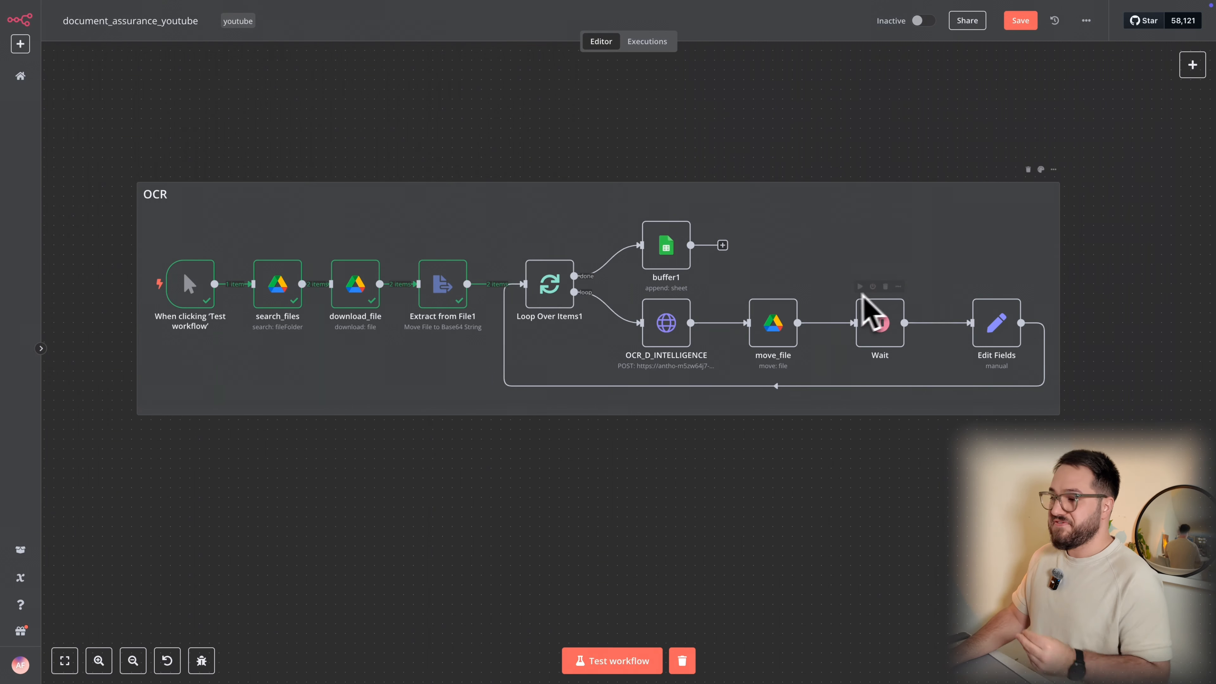
mouse_move(622, 315)
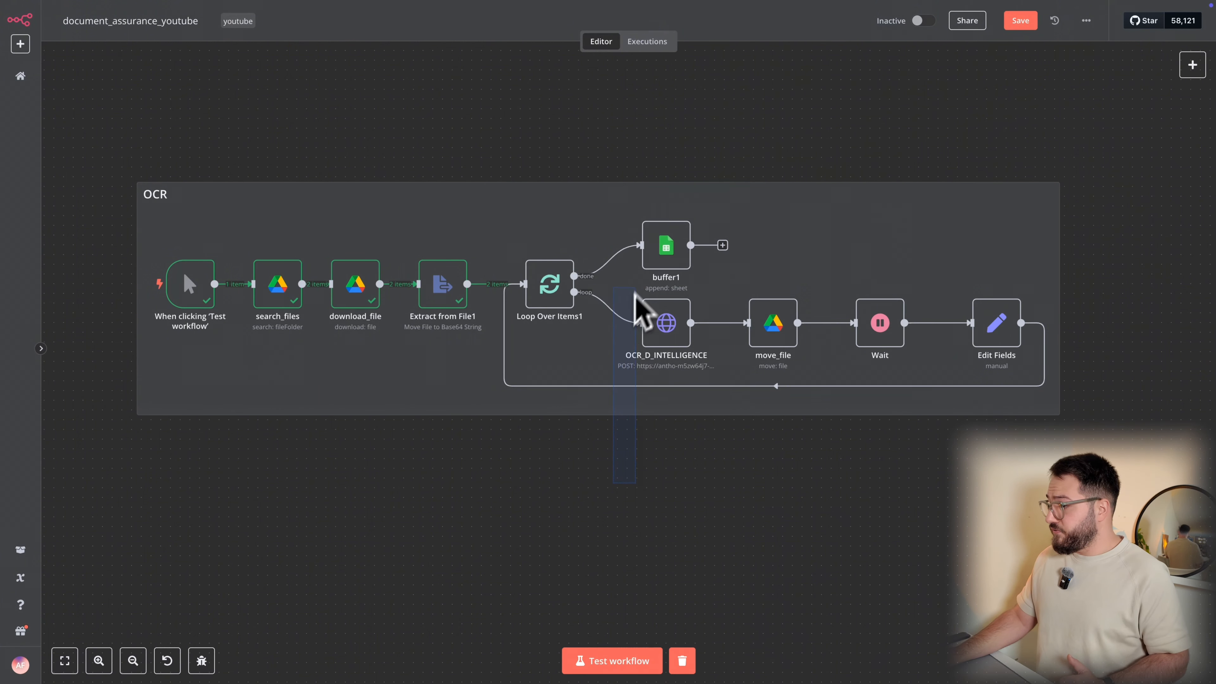
drag(635, 292, 718, 459)
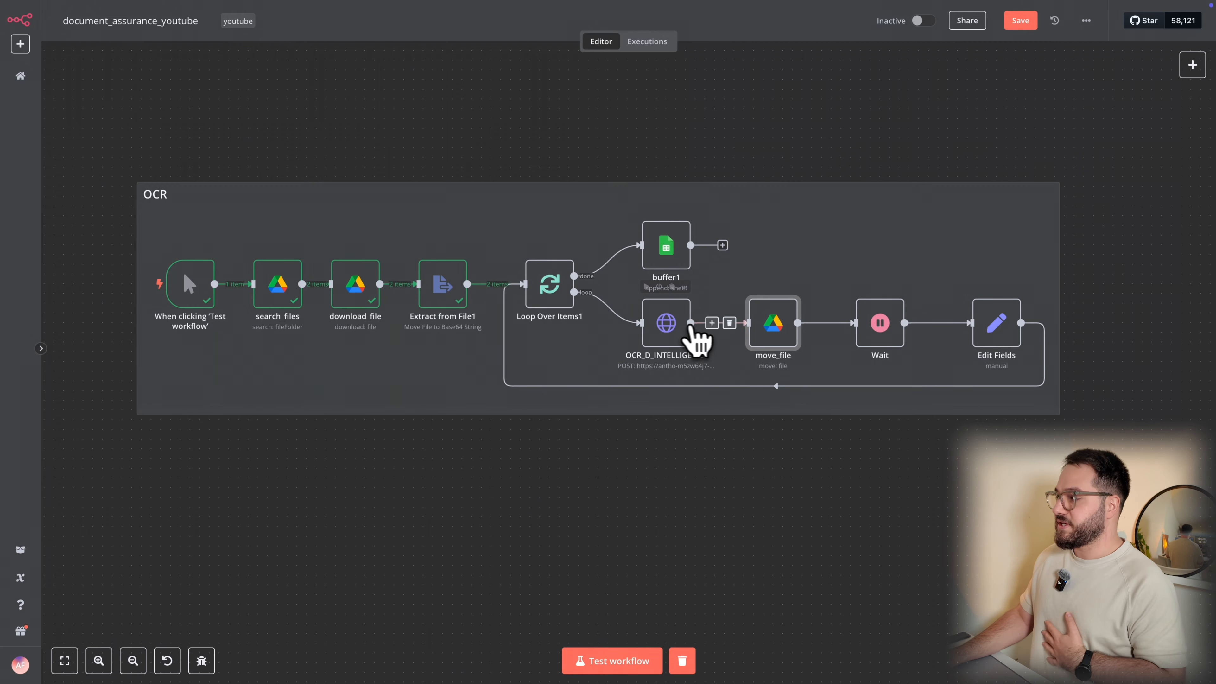
Examine the move_file node's parent folder ID and file ID expression, and return to the canvas
double_click(790, 341)
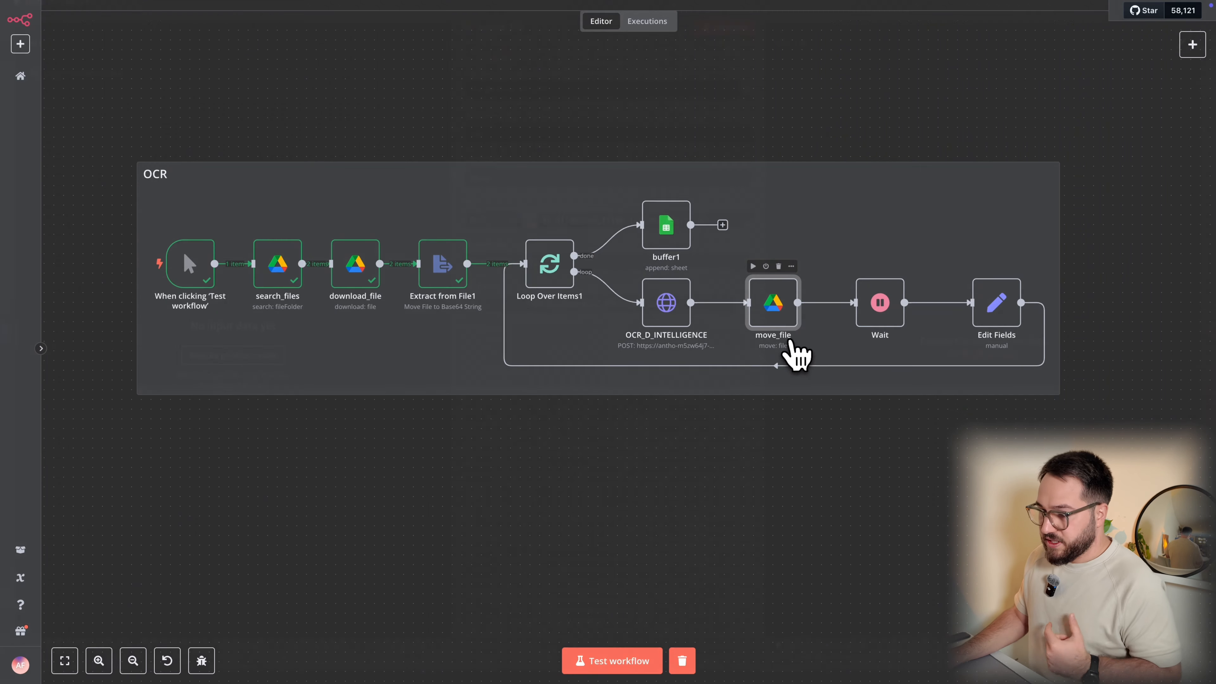
double_click(583, 313)
click(627, 315)
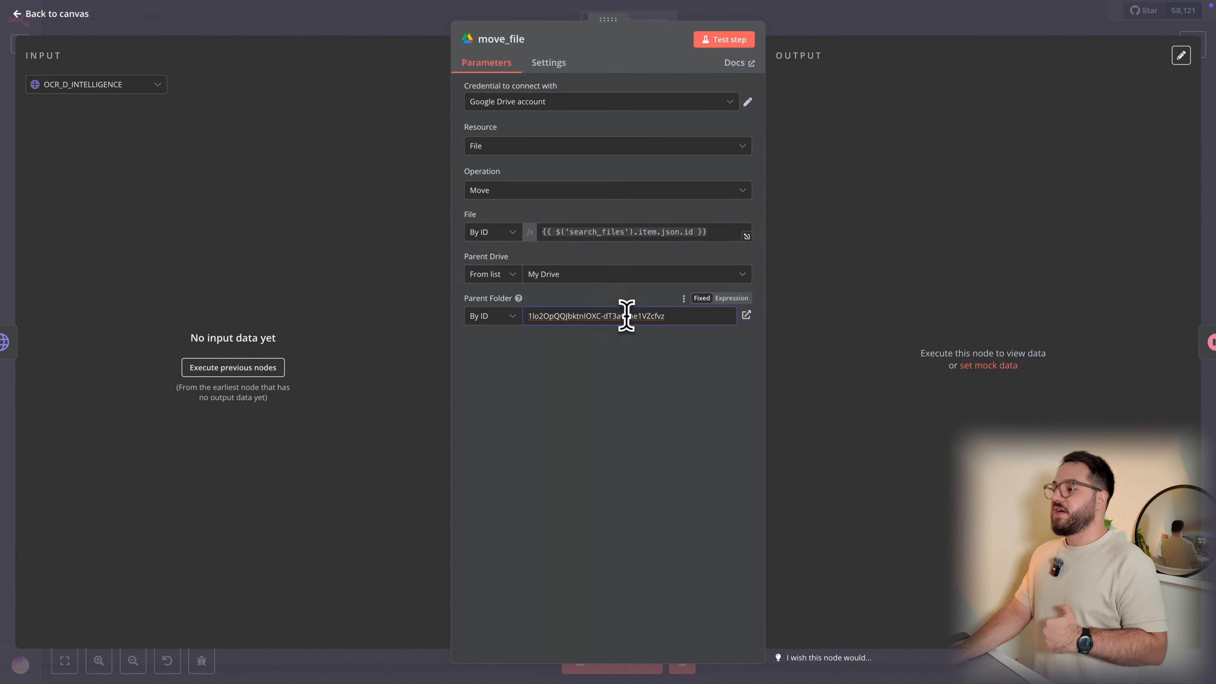
double_click(644, 314)
triple_click(643, 314)
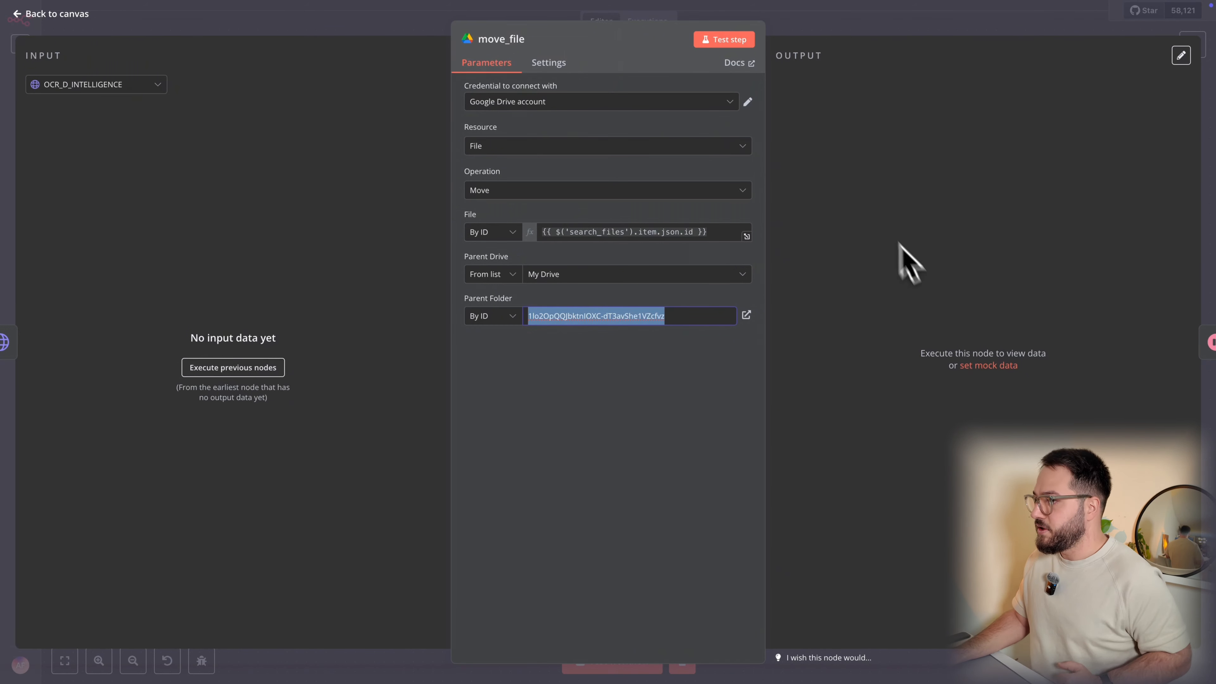
click(705, 234)
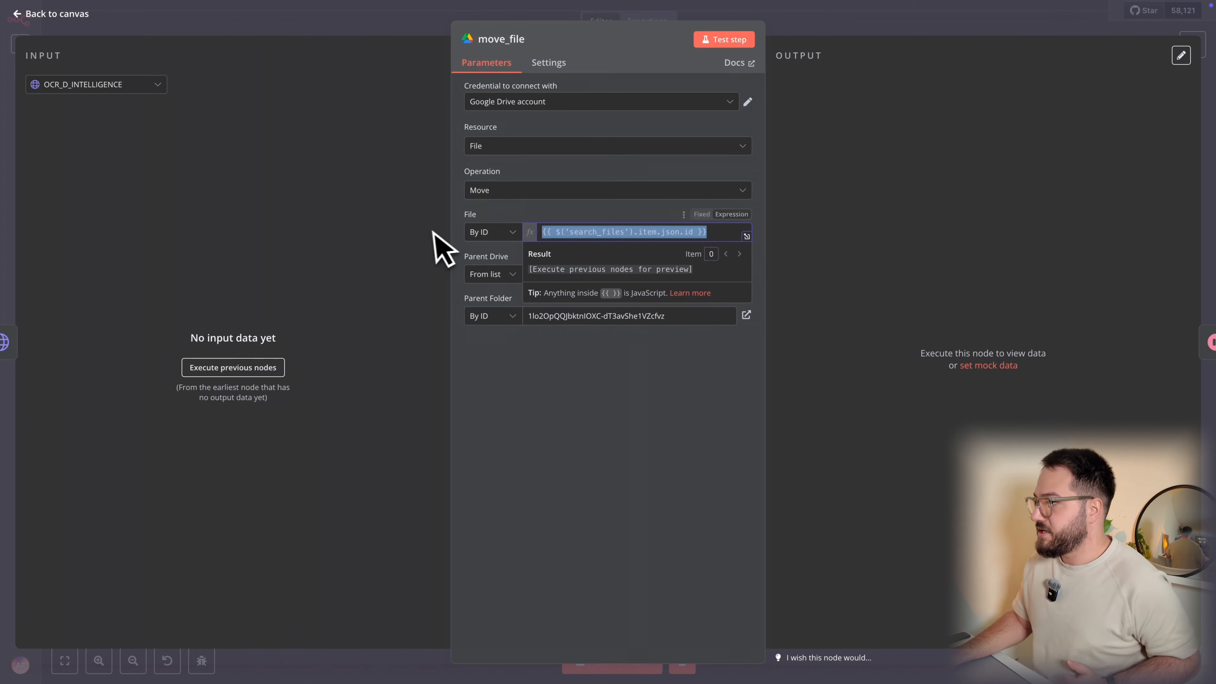
click(428, 218)
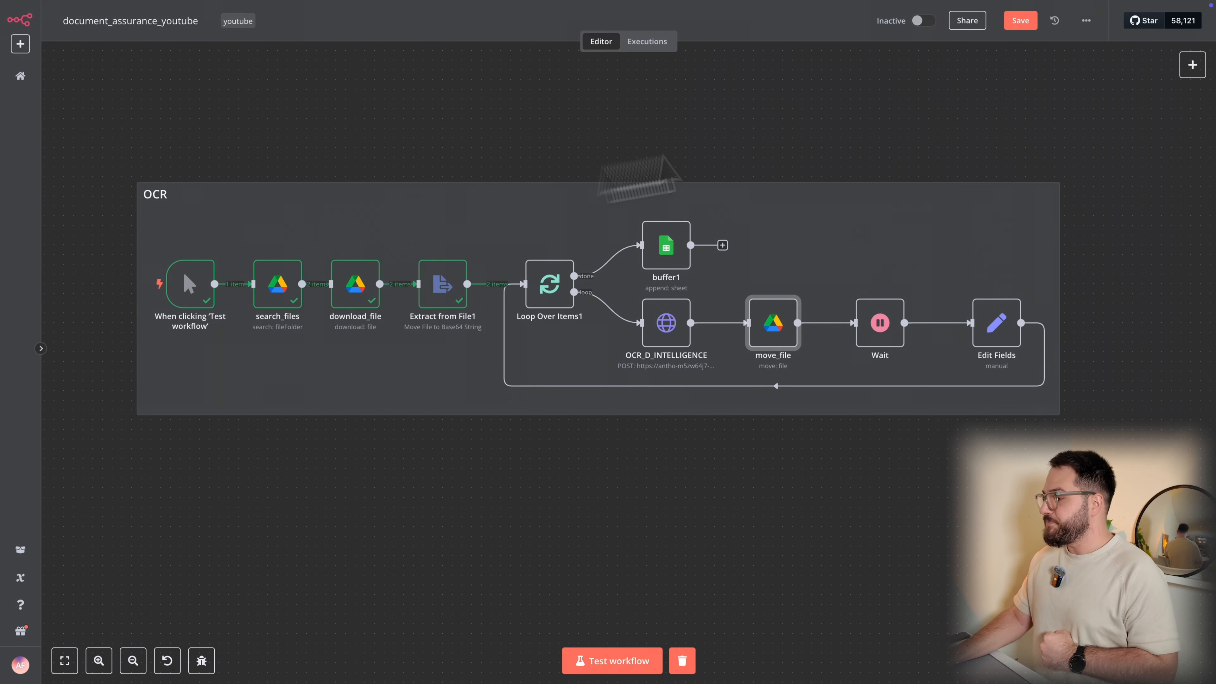
Shift the Wait and Edit Fields nodes slightly closer to the move_file node on the canvas
drag(895, 332, 873, 321)
drag(1004, 326, 975, 318)
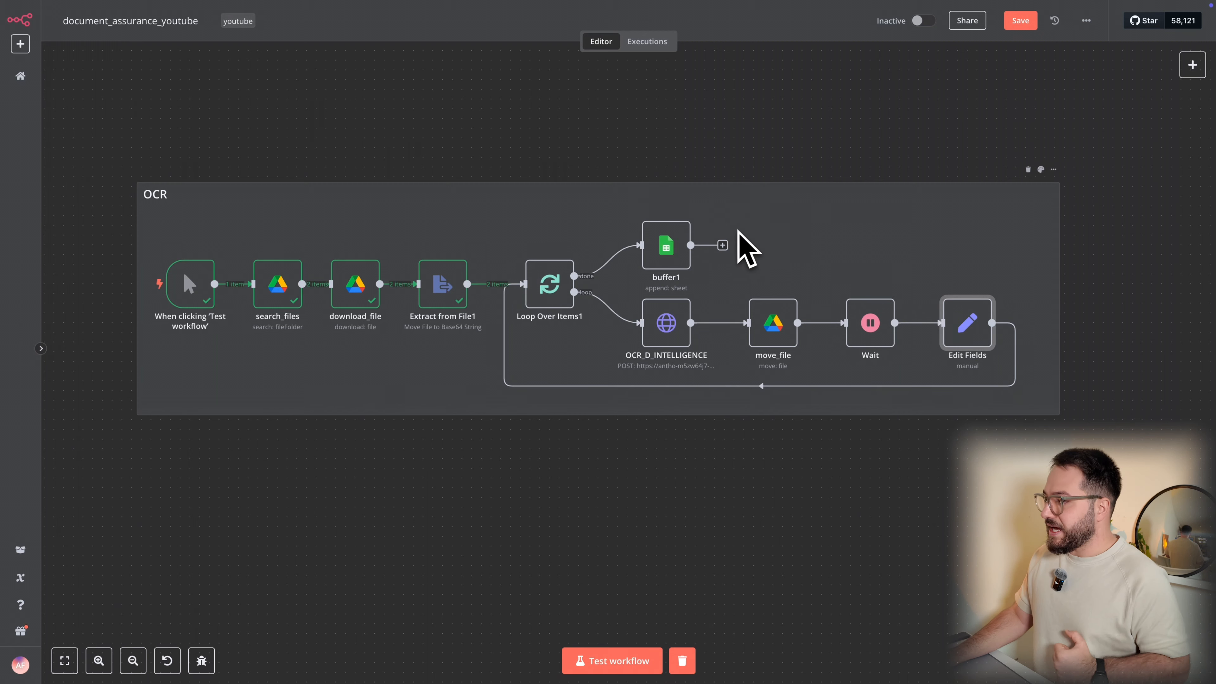
drag(963, 456, 931, 467)
Examine the Wait node's wait amount and unit, and close its settings
double_click(870, 322)
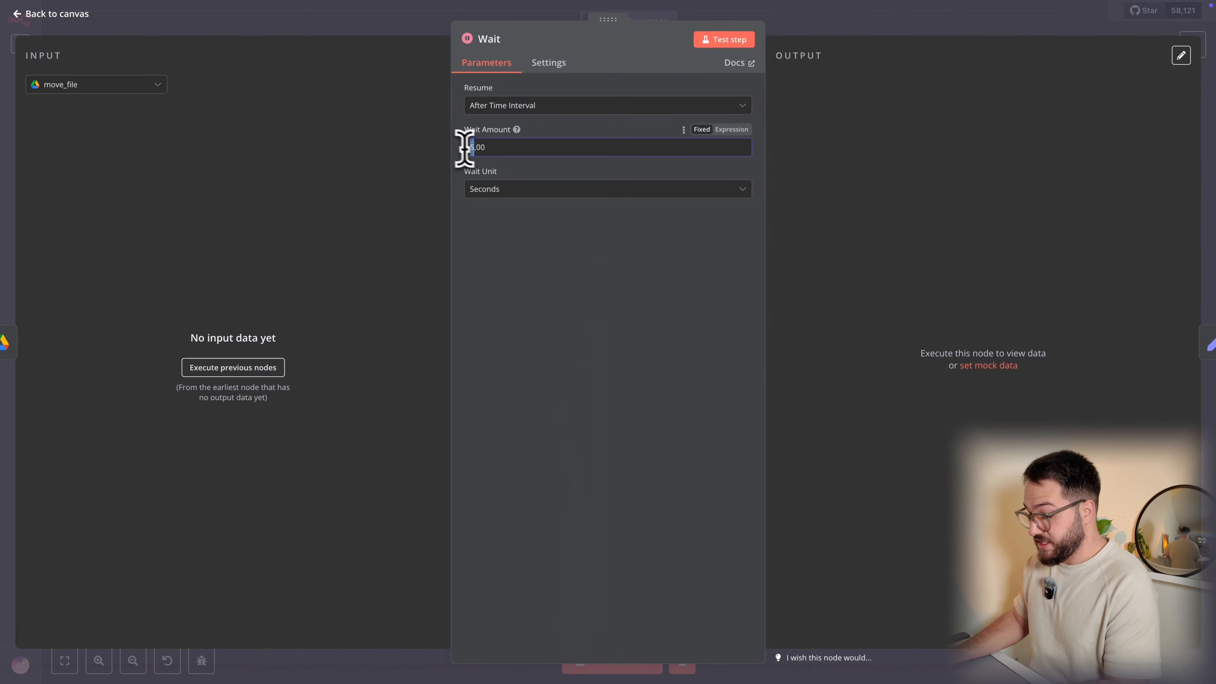
drag(464, 147, 442, 177)
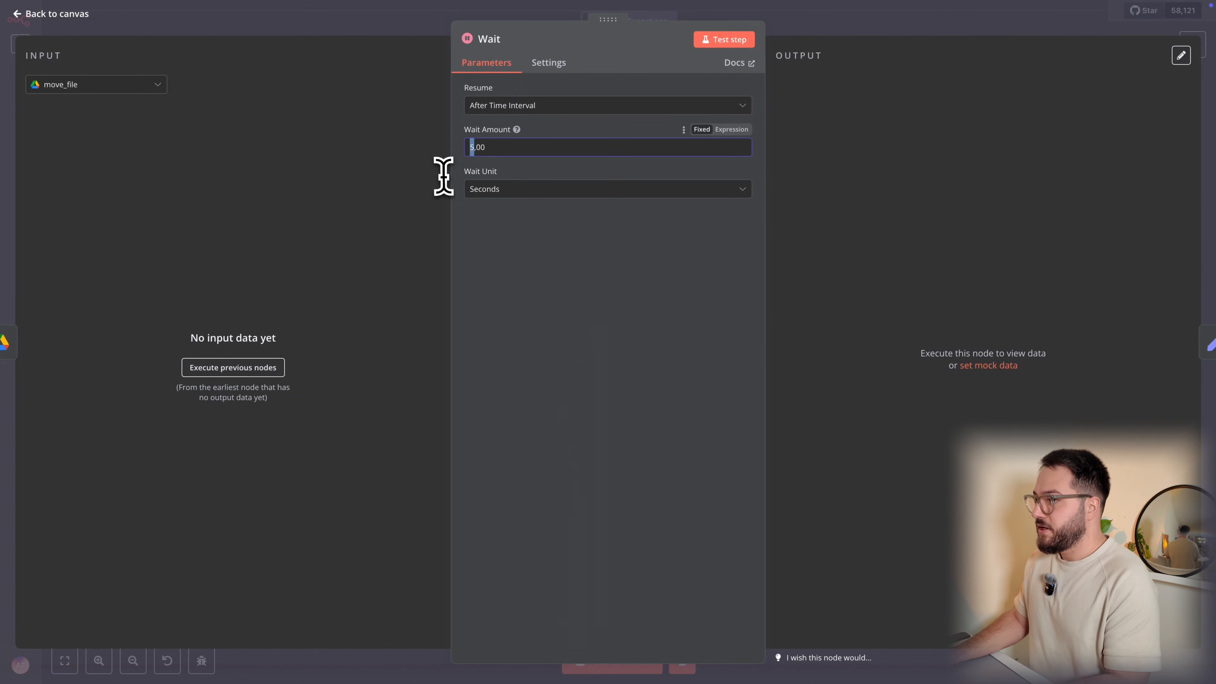
click(859, 34)
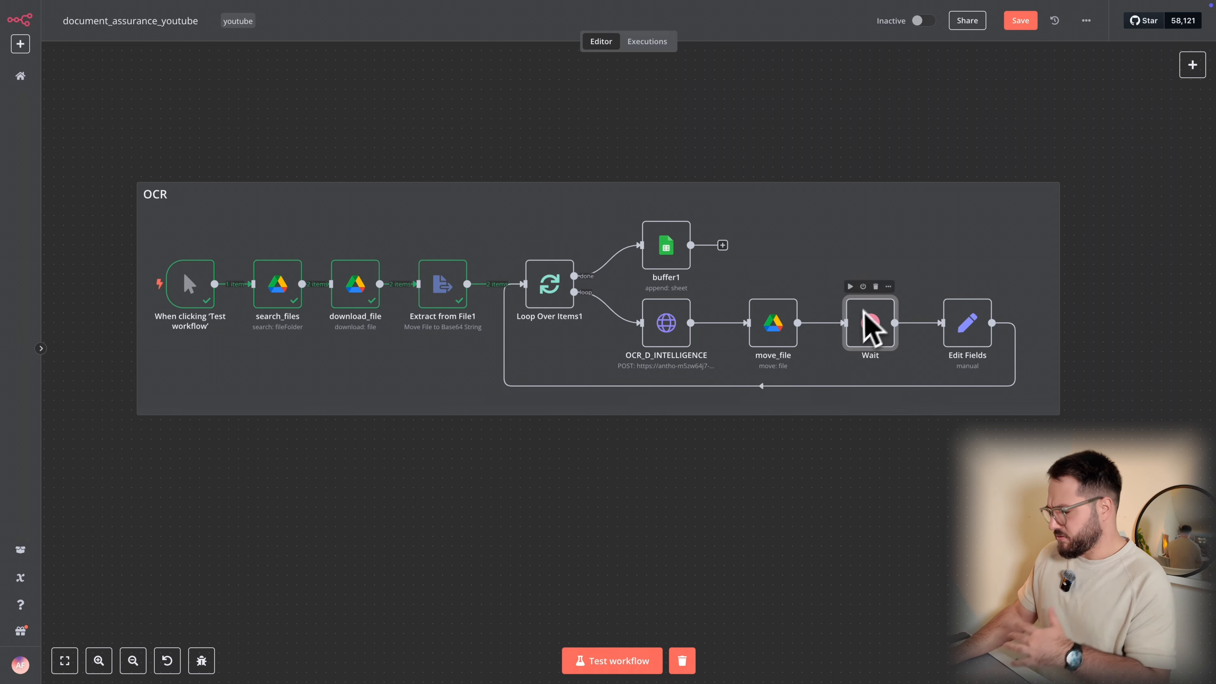
Examine the urlOcr and idFile fields in the Edit Fields node, and close its settings
mouse_move(933, 328)
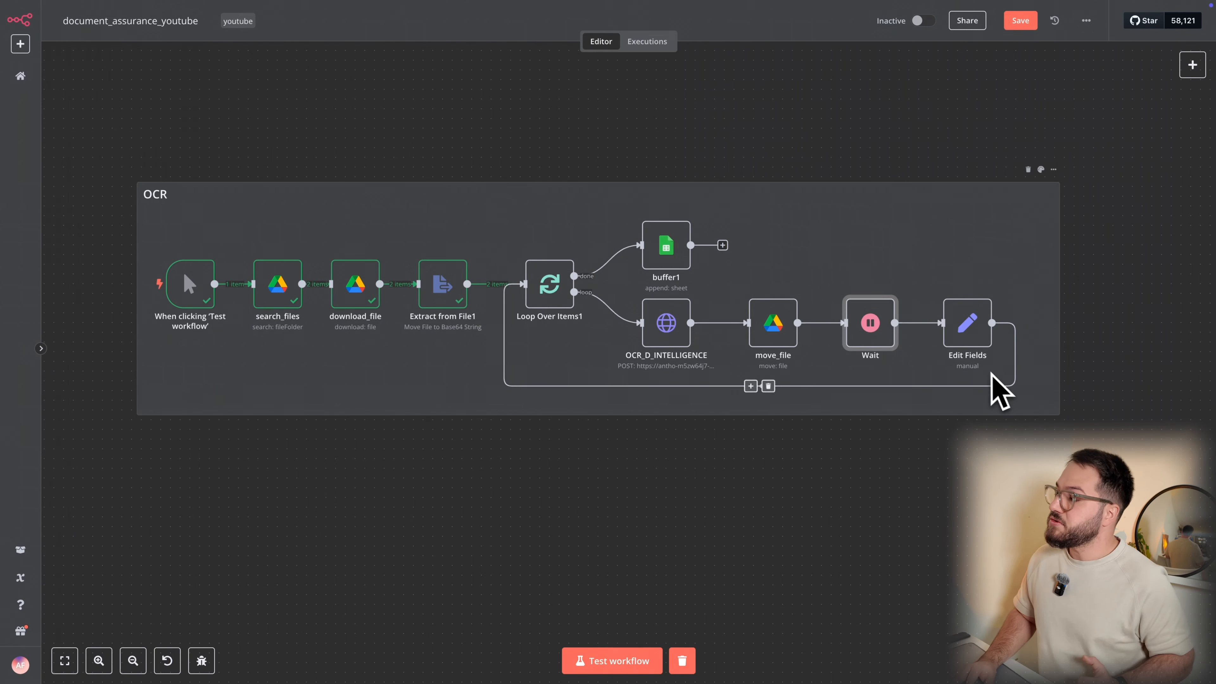
double_click(979, 343)
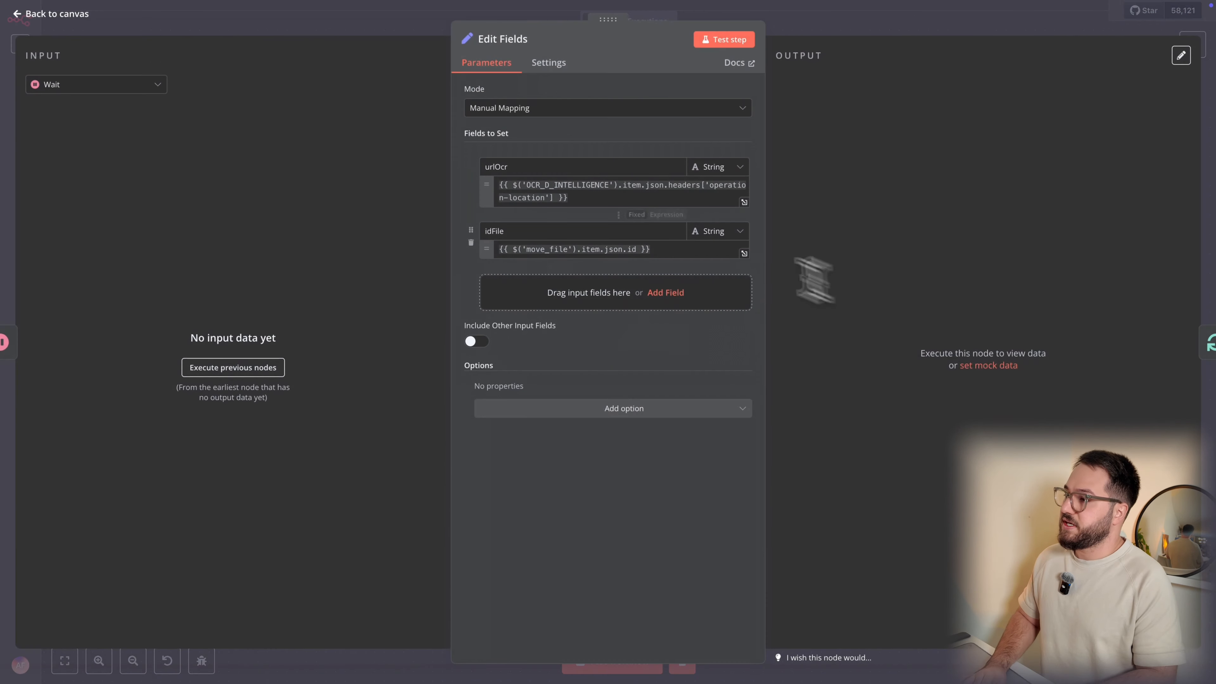
drag(500, 167, 511, 167)
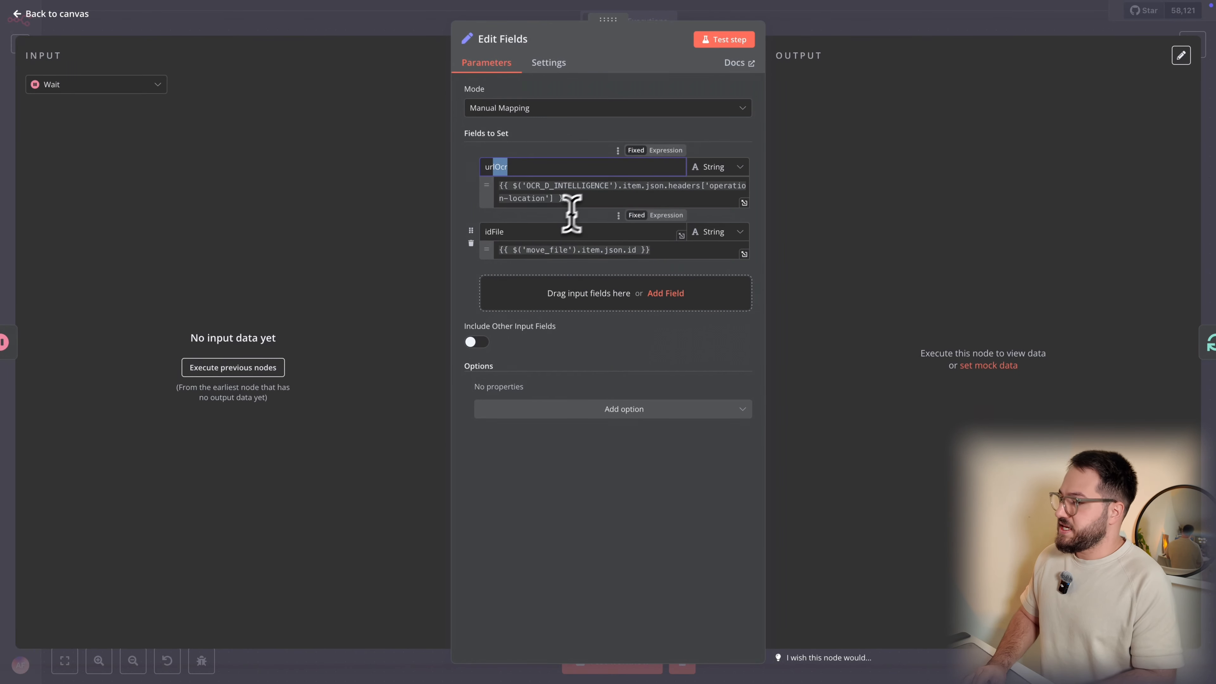
click(522, 231)
click(926, 22)
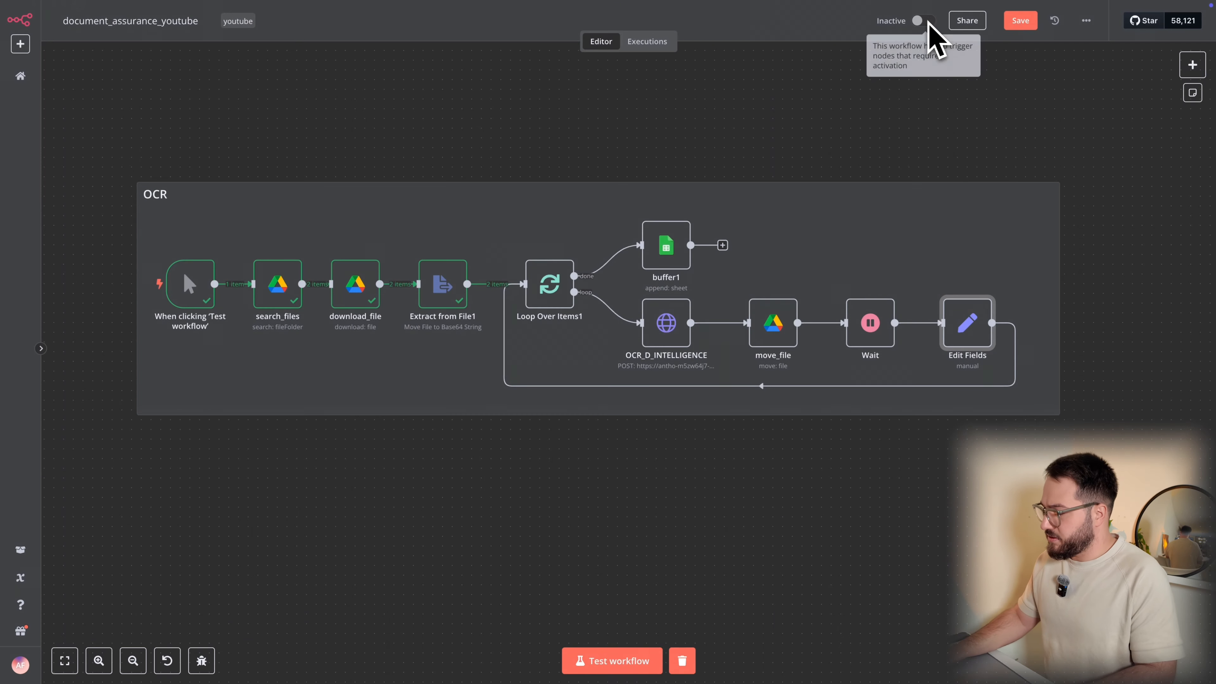
Tighten the loop branch by moving move_file, Wait and Edit Fields closer to the OCR_D_INTELLIGENCE node with even spacing
drag(773, 320, 752, 319)
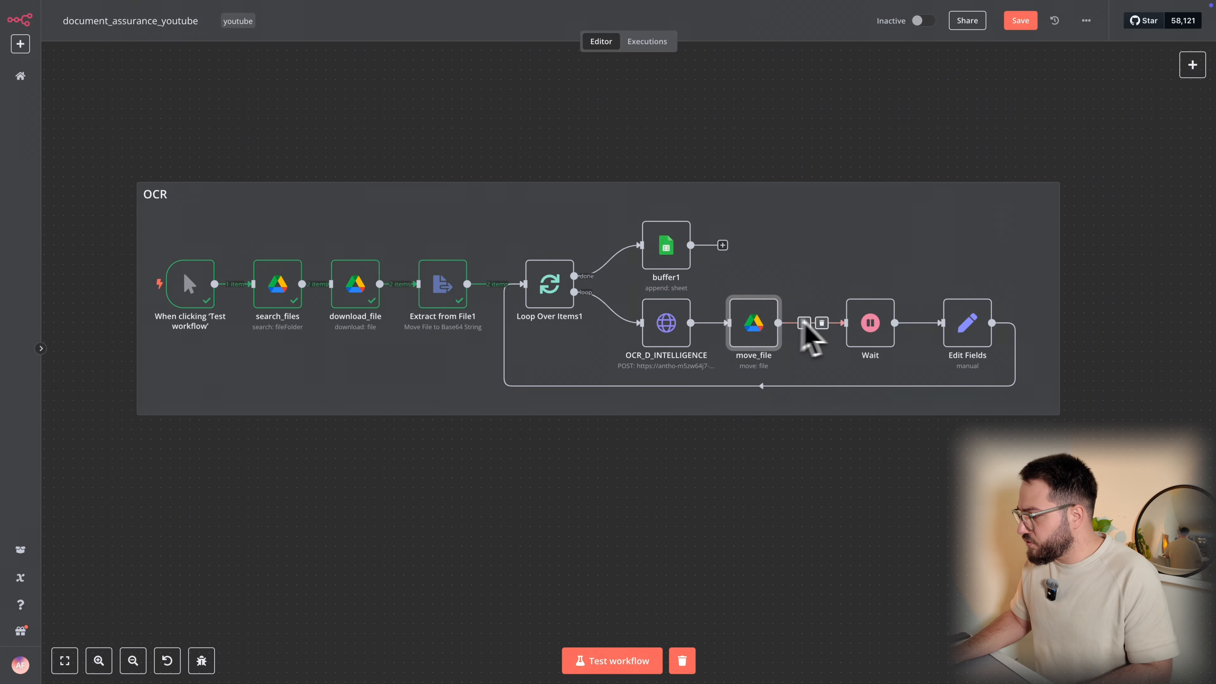
drag(867, 322, 837, 323)
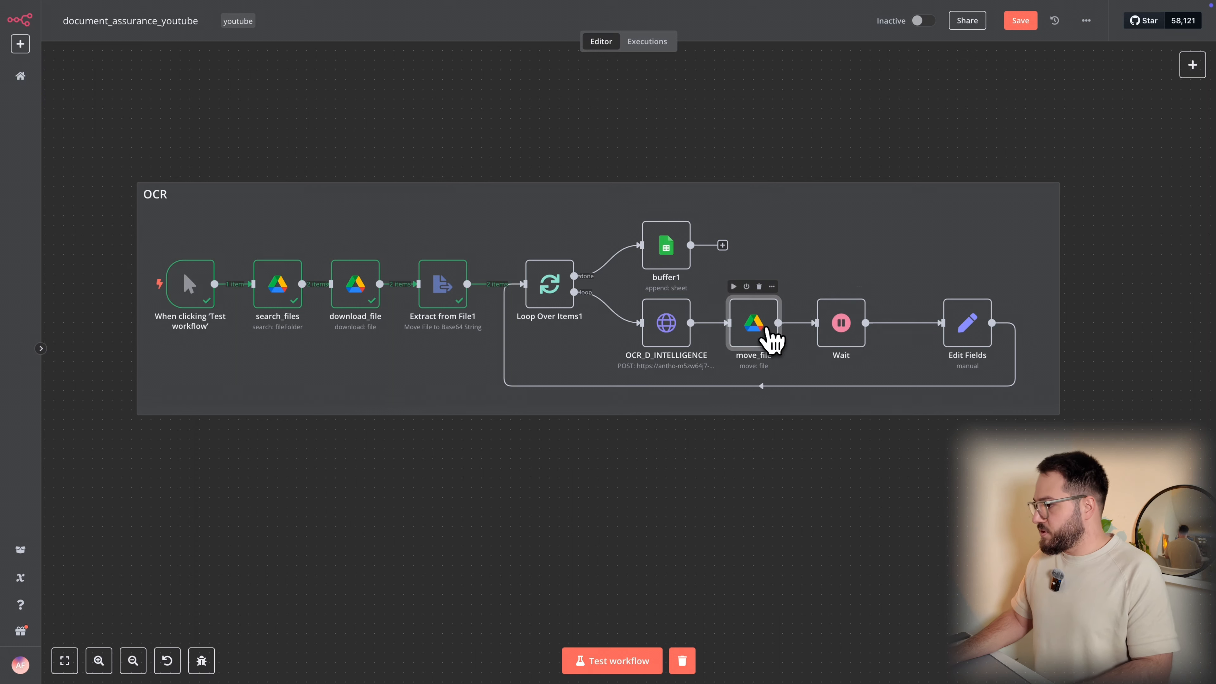
drag(952, 341, 918, 332)
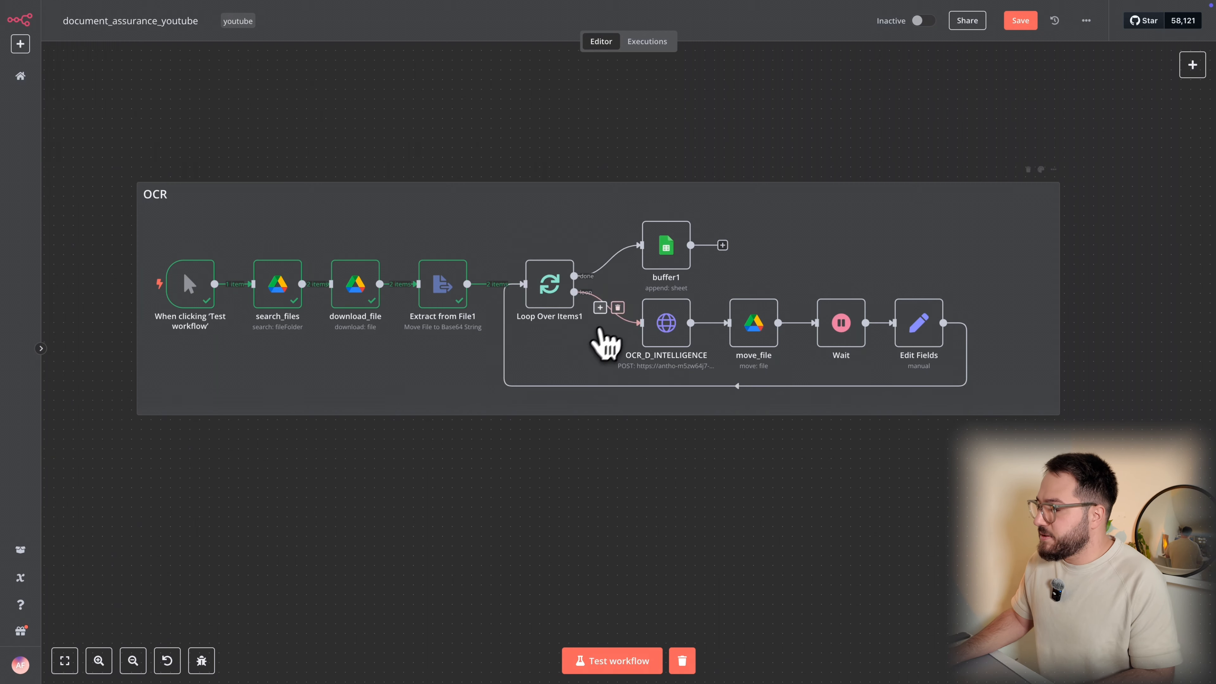
Examine the id and url column mappings in the buffer1 Google Sheets node, and close its settings
click(674, 260)
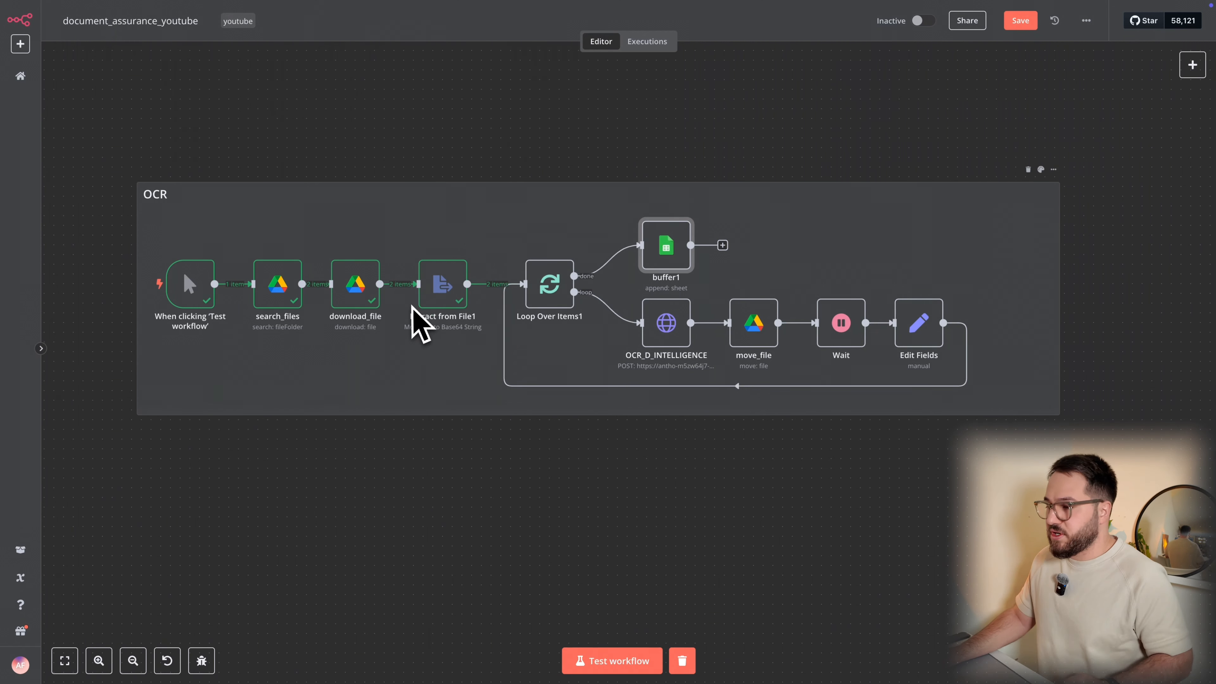
double_click(680, 261)
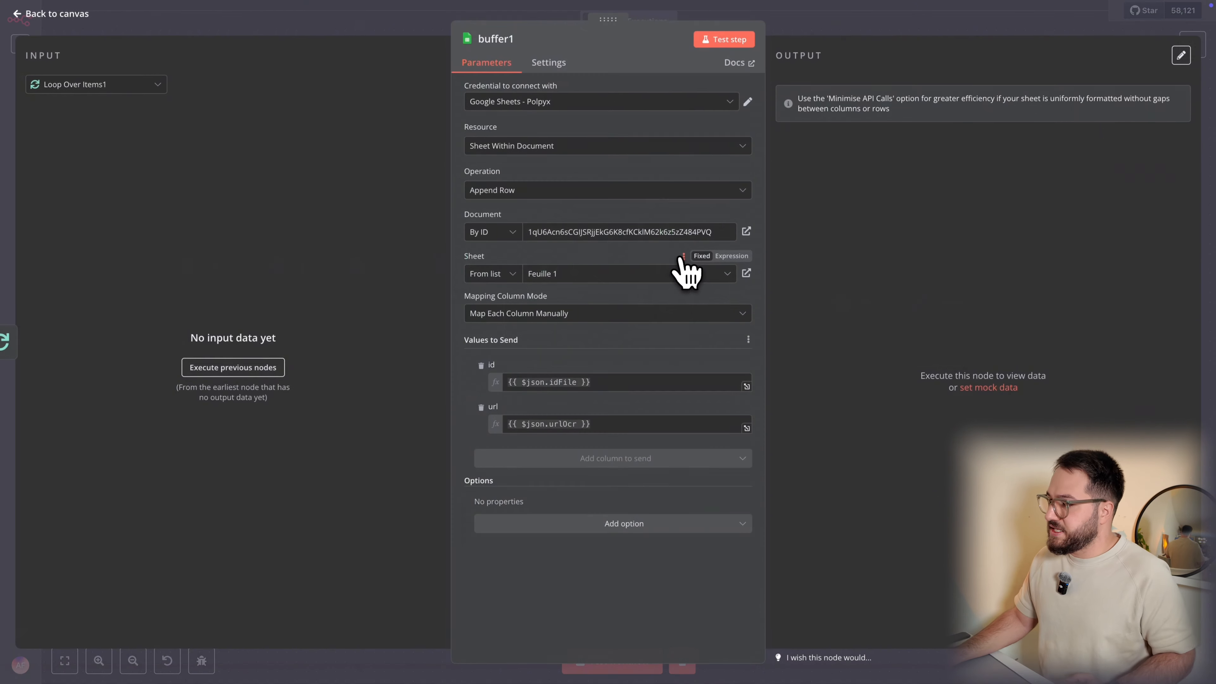
click(598, 386)
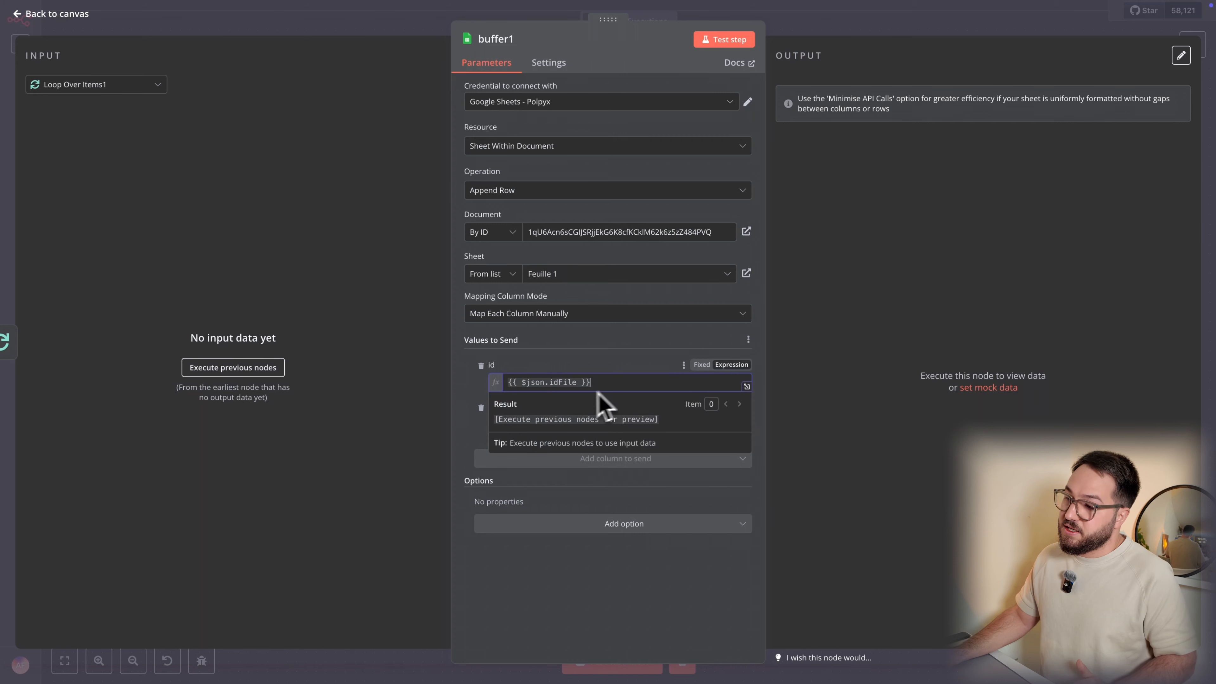
click(320, 434)
drag(624, 427, 369, 410)
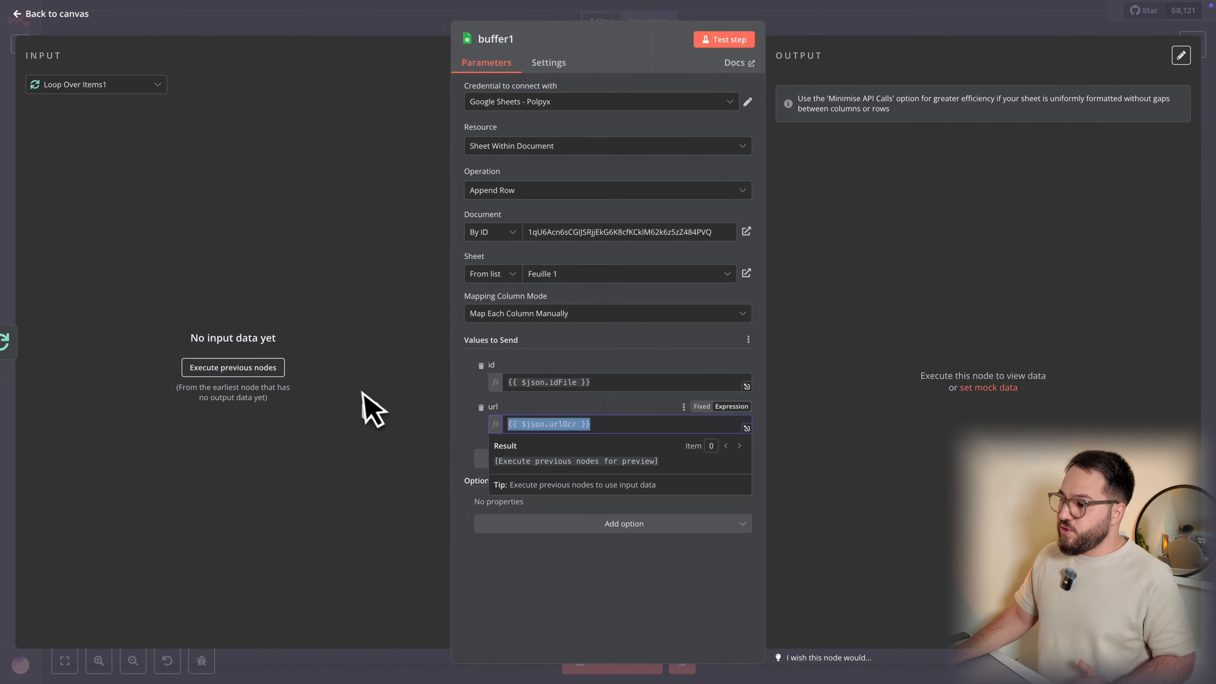
click(851, 347)
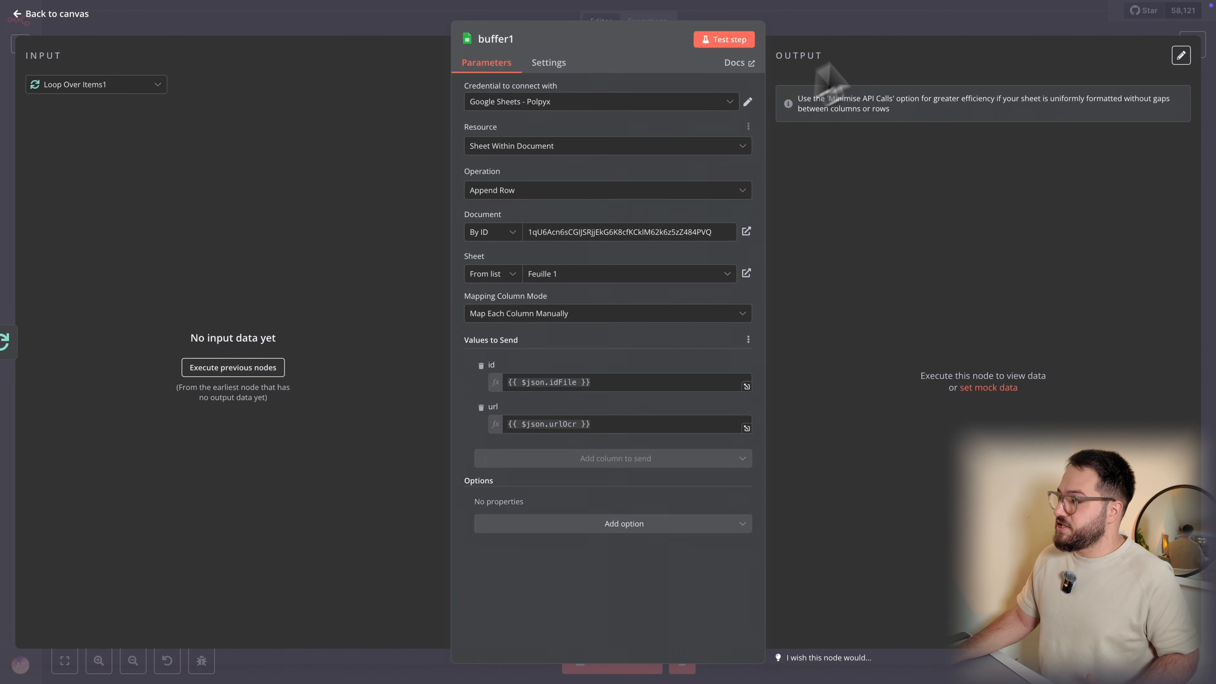
click(904, 23)
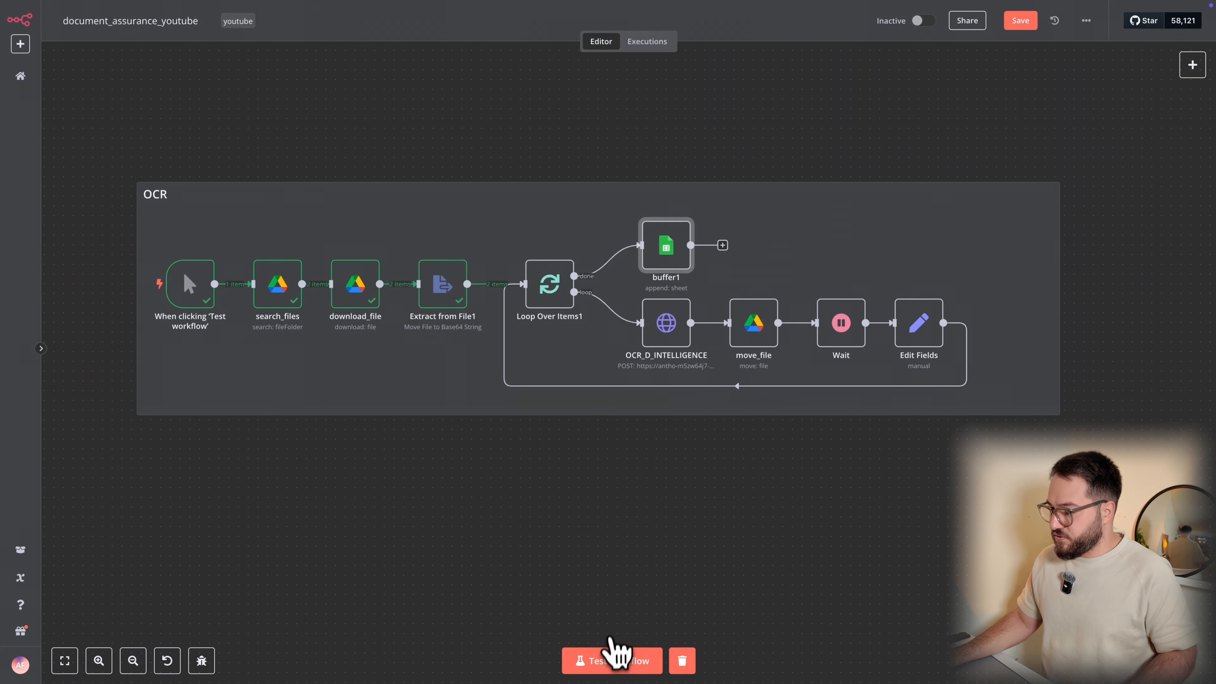
Run a test of the whole OCR workflow and switch to the Google Drive folder
click(613, 663)
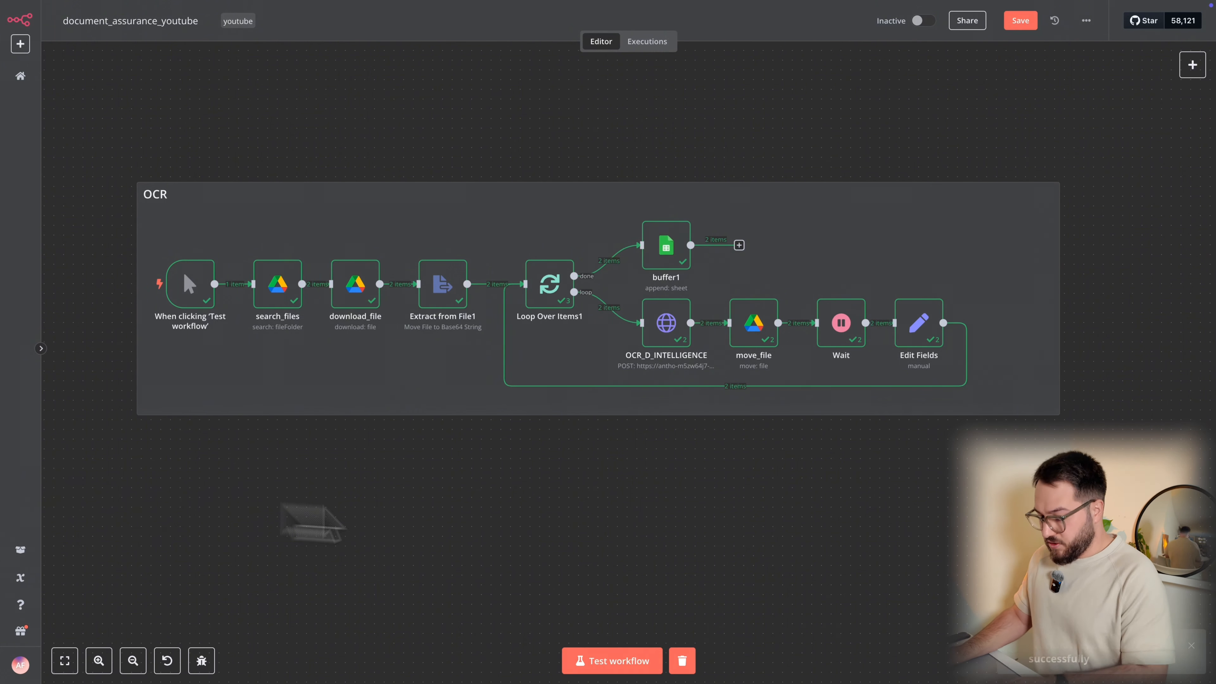
key(ctrl+Tab)
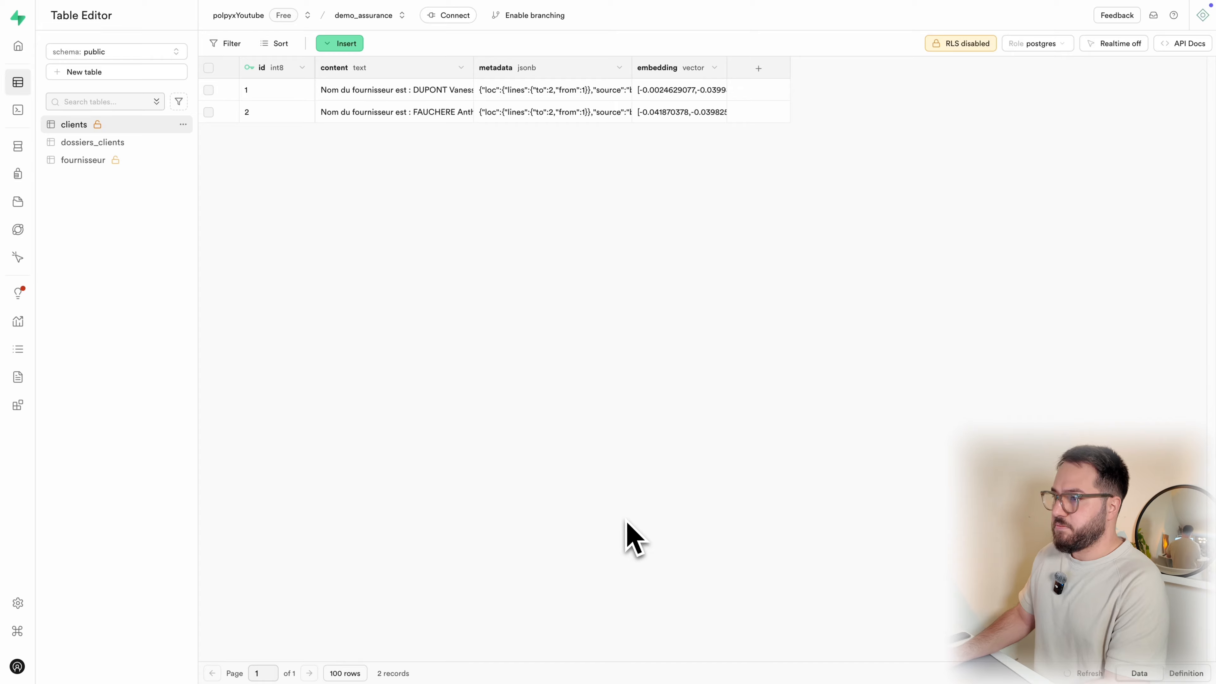
key(ctrl+Tab)
Check the contents of the "a traiter" and "en traitement" folders in the insurance policy folder
click(275, 178)
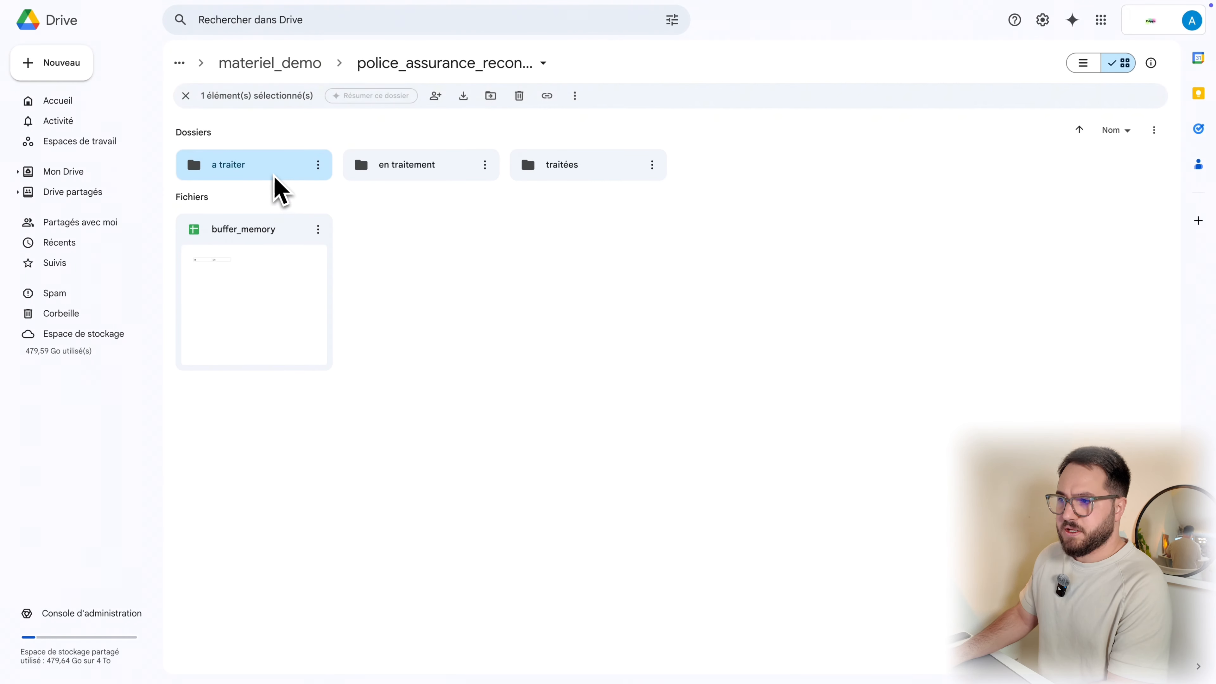
double_click(275, 178)
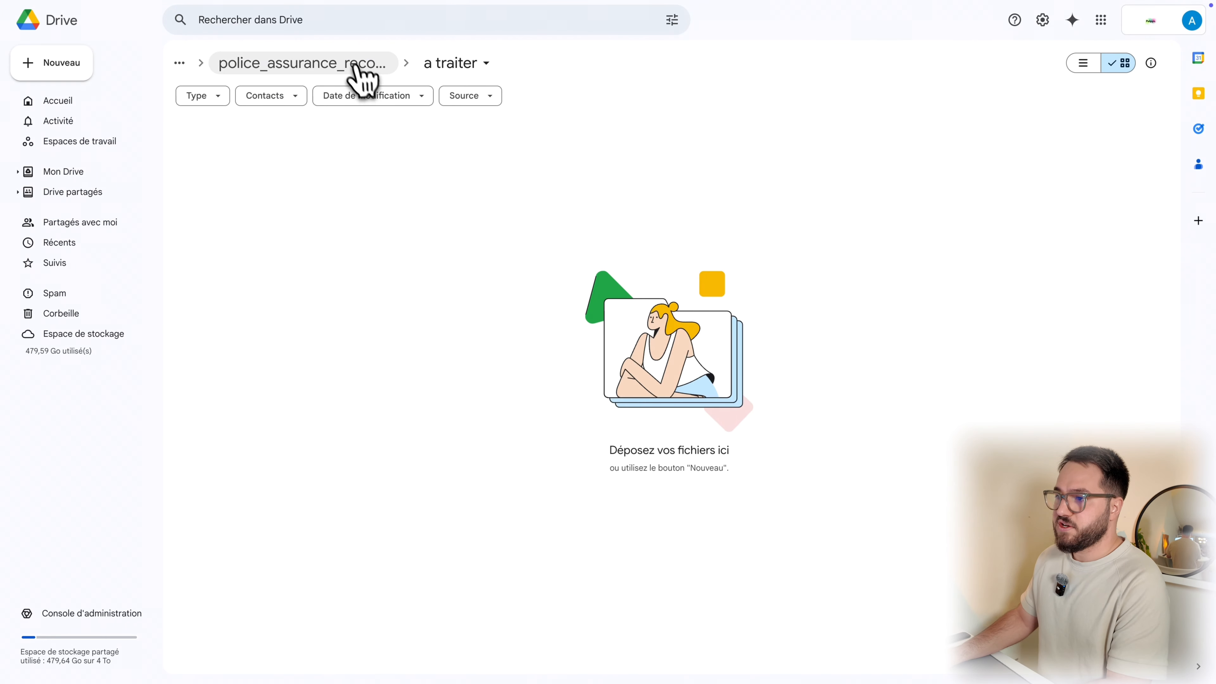
click(360, 71)
double_click(431, 191)
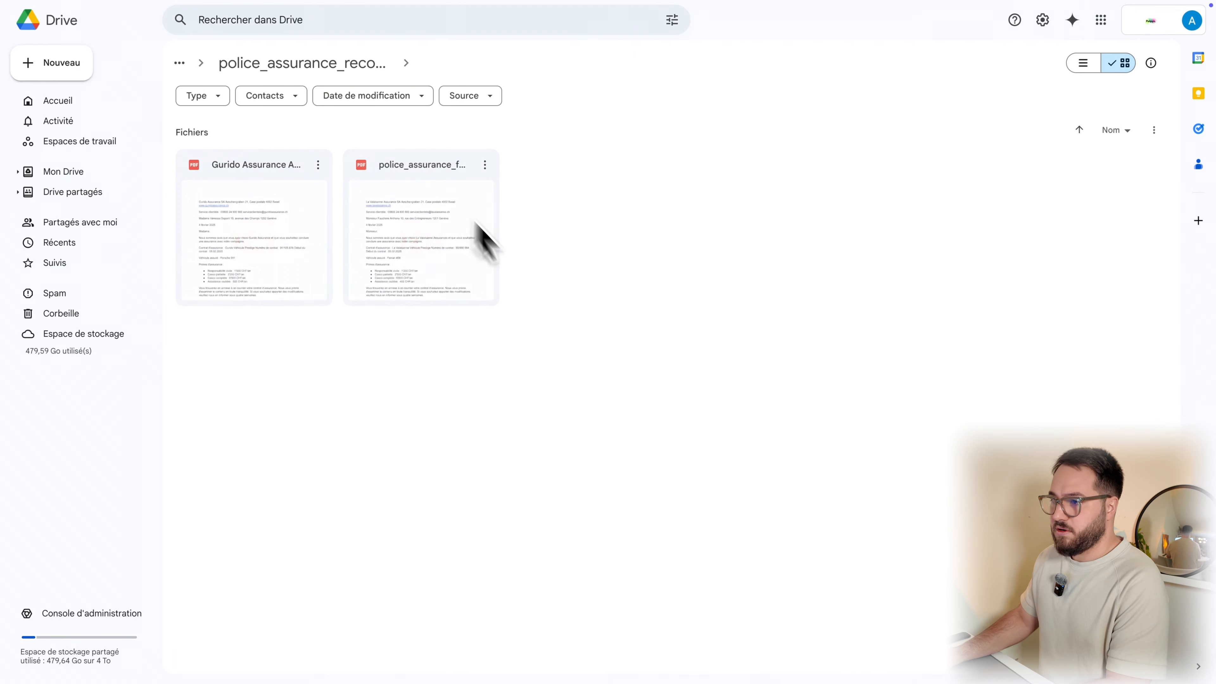
drag(623, 433, 293, 184)
click(570, 339)
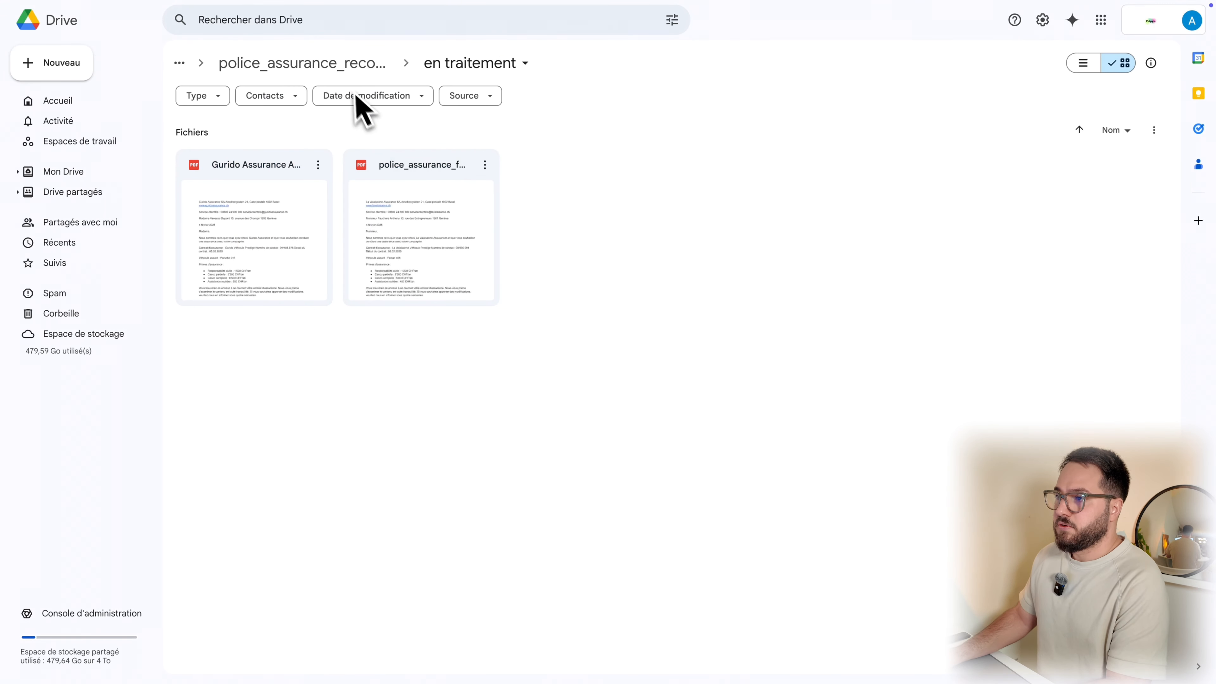
Open the buffer_memory spreadsheet from the parent folder, widen column A and examine the stored id and url rows
click(350, 64)
double_click(290, 278)
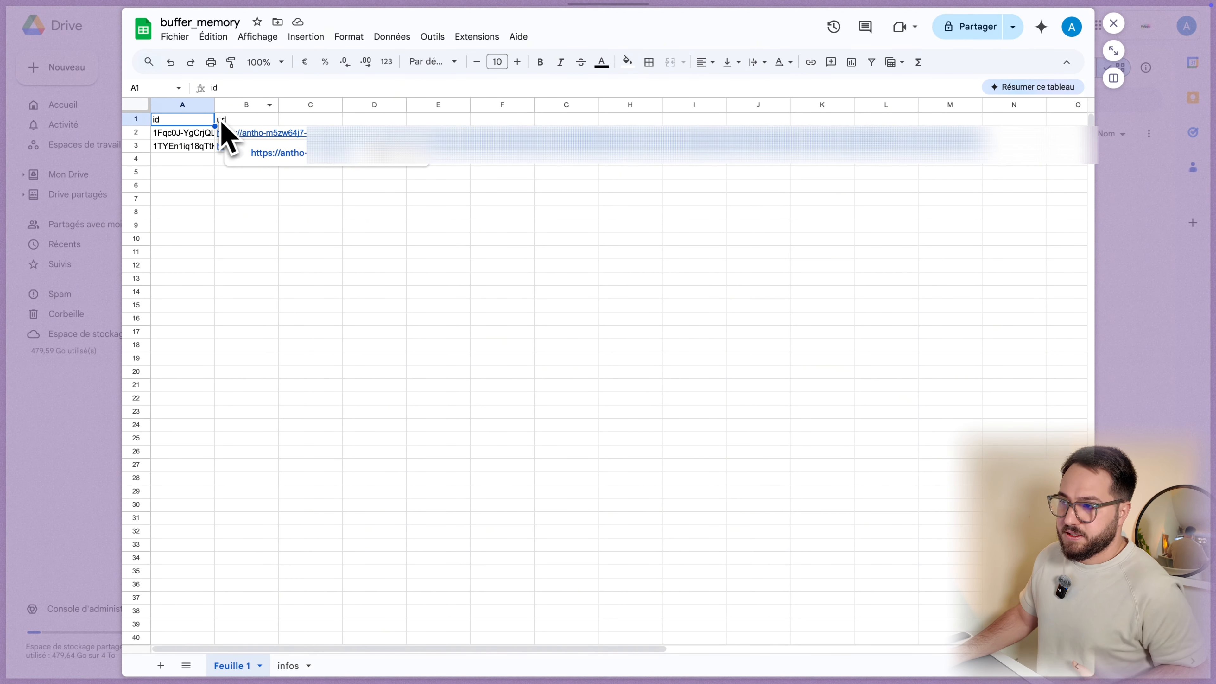
drag(215, 104, 350, 102)
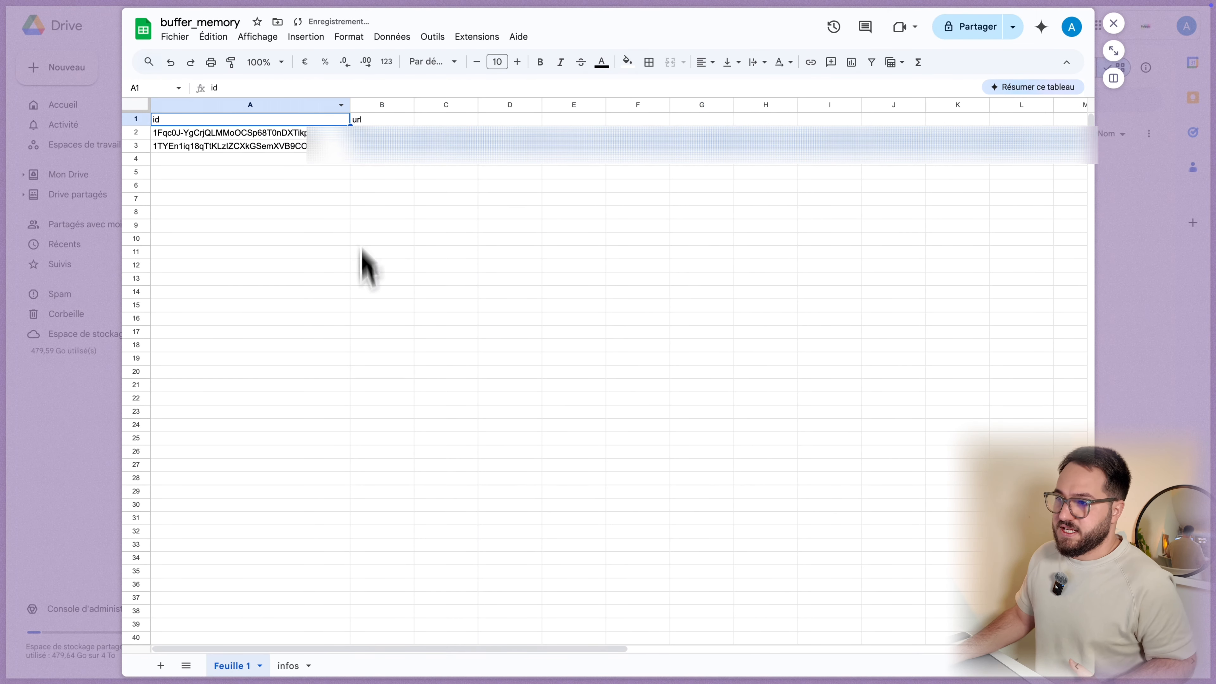
click(344, 267)
click(240, 121)
click(230, 132)
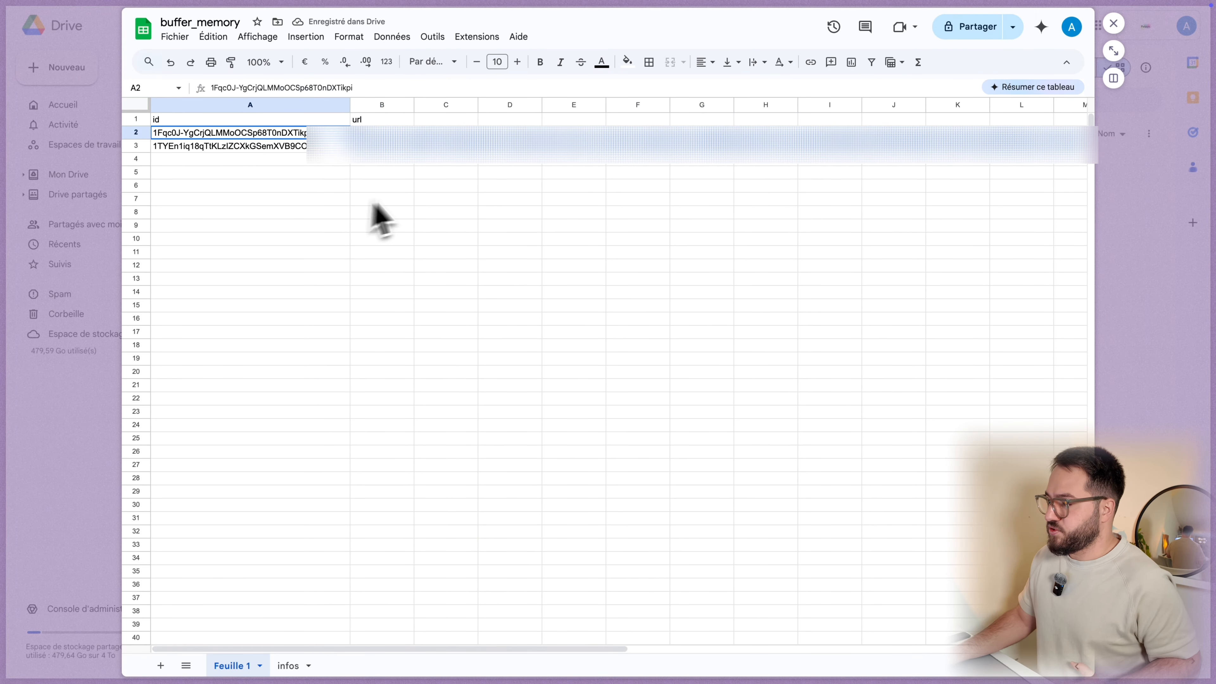
mouse_move(407, 164)
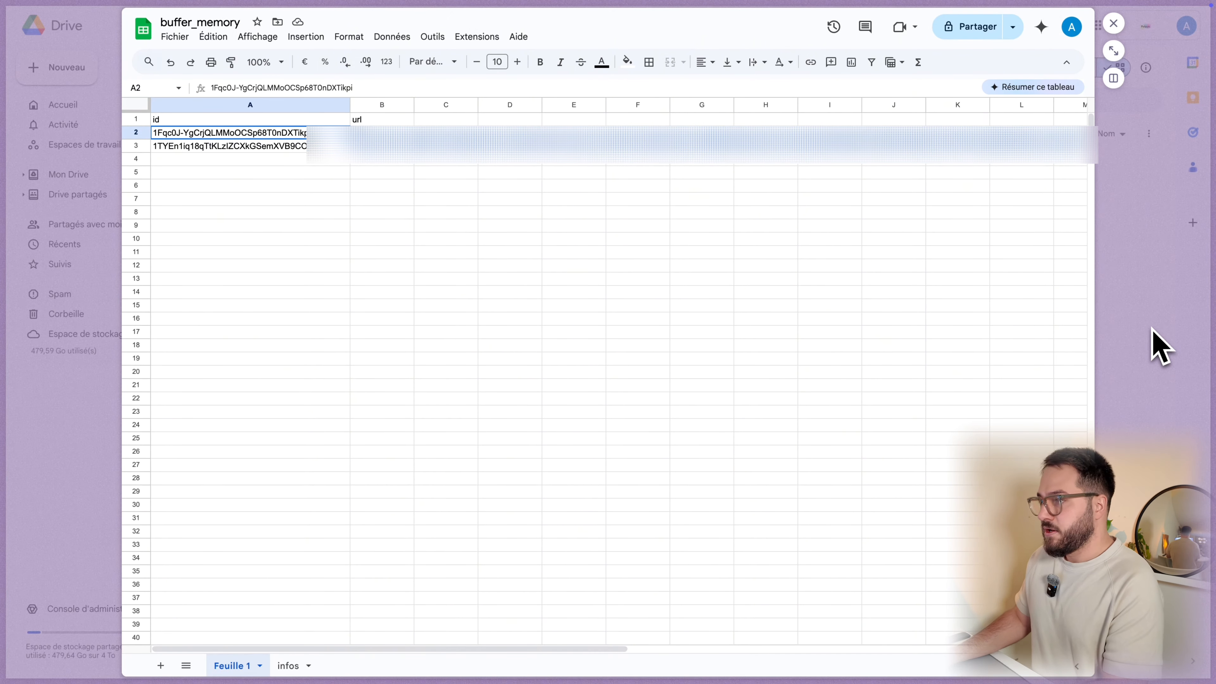
Close the buffer_memory spreadsheet and switch back to the n8n workflow's extraction section
key(alt+o)
click(1029, 320)
click(1107, 338)
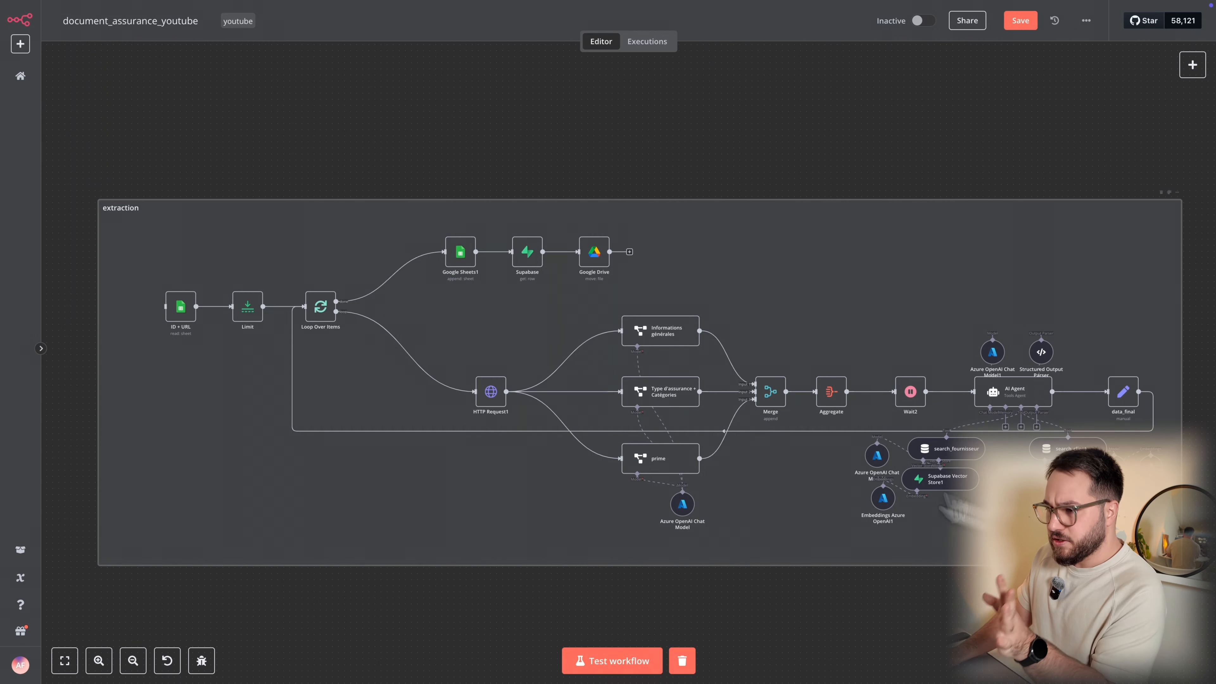
Move the manual test trigger into the extraction section and rewire it from search_files to the ID + URL node
scroll(257, 344, down, 4)
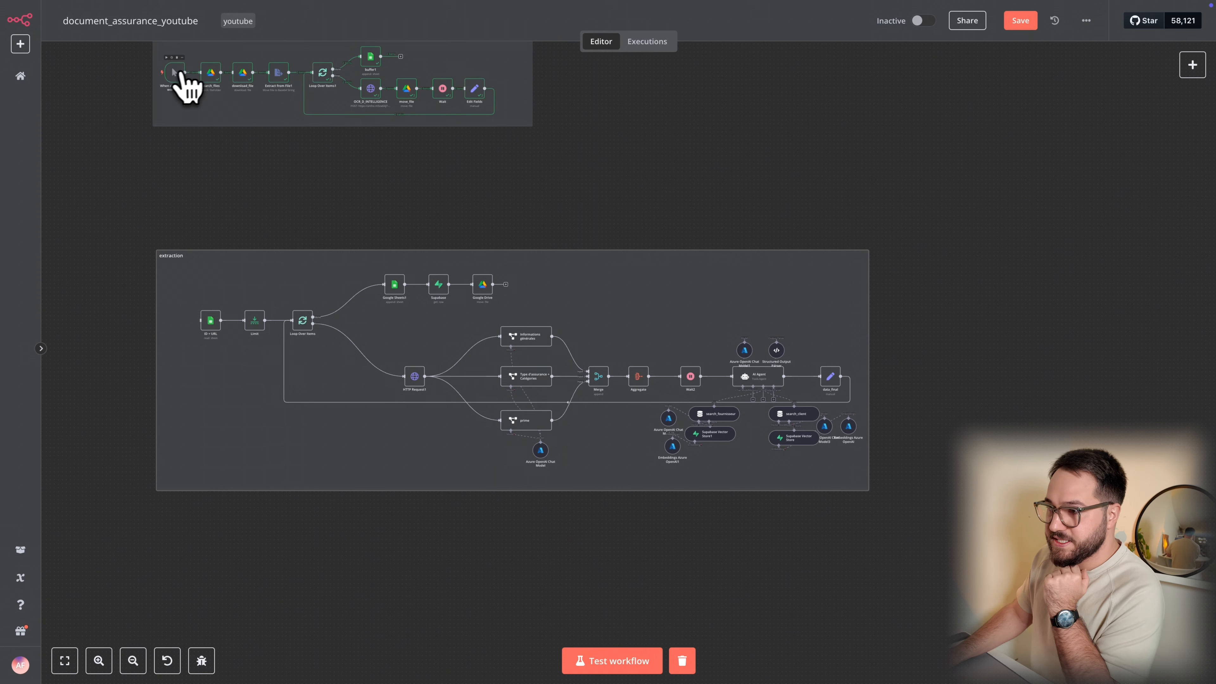
drag(175, 77, 182, 319)
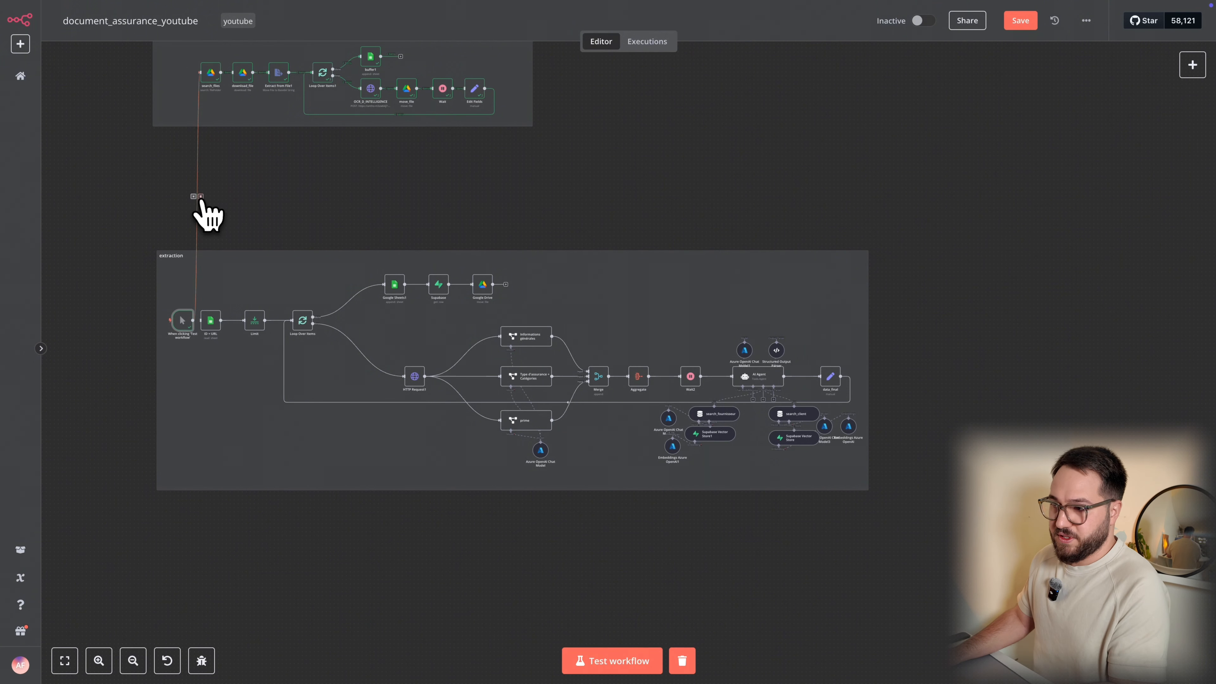
click(201, 196)
mouse_move(189, 323)
mouse_down()
mouse_move(163, 313)
mouse_move(196, 323)
mouse_move(182, 319)
mouse_up()
scroll(191, 329, up, 3)
scroll(190, 337, up, 3)
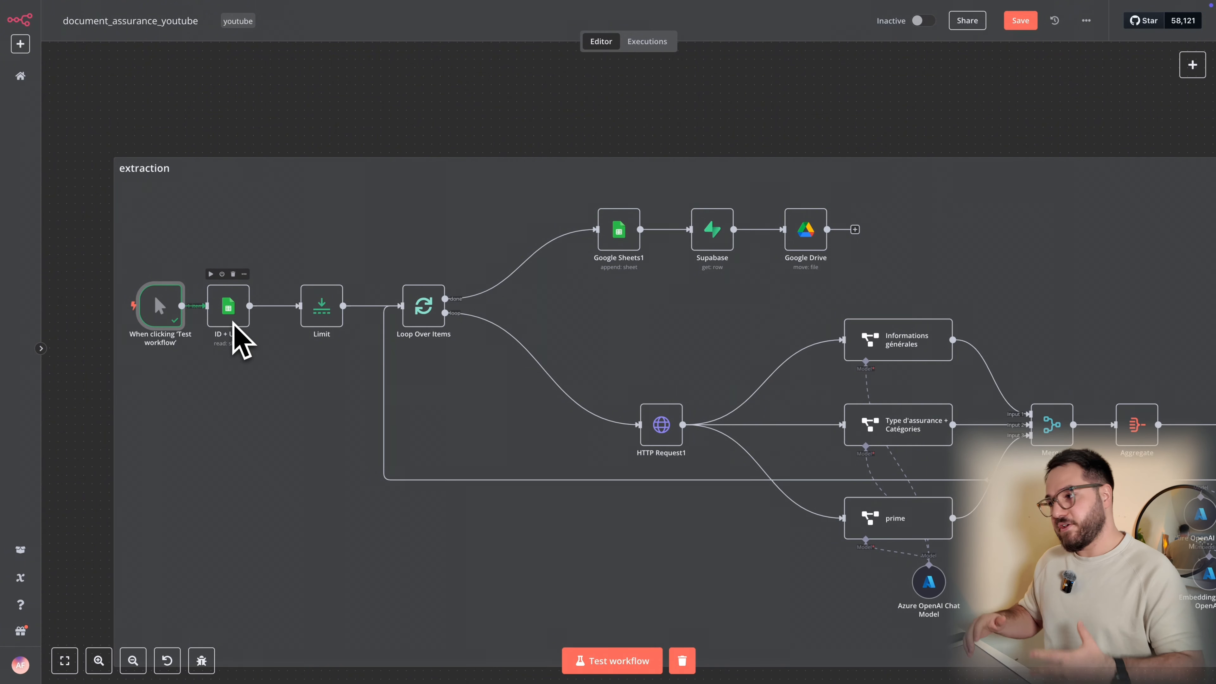
Examine the layout of the OCR section and the extraction section on the canvas, including the branches after Loop Over Items
scroll(497, 149, up, 10)
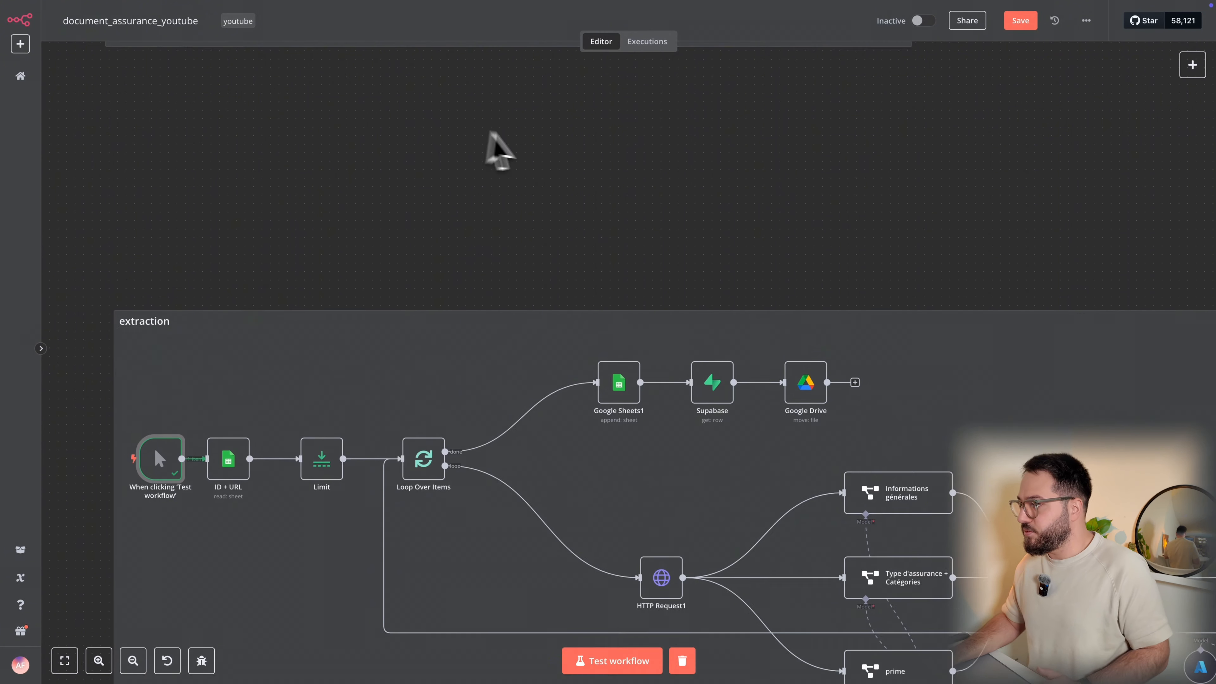
scroll(385, 266, down, 7)
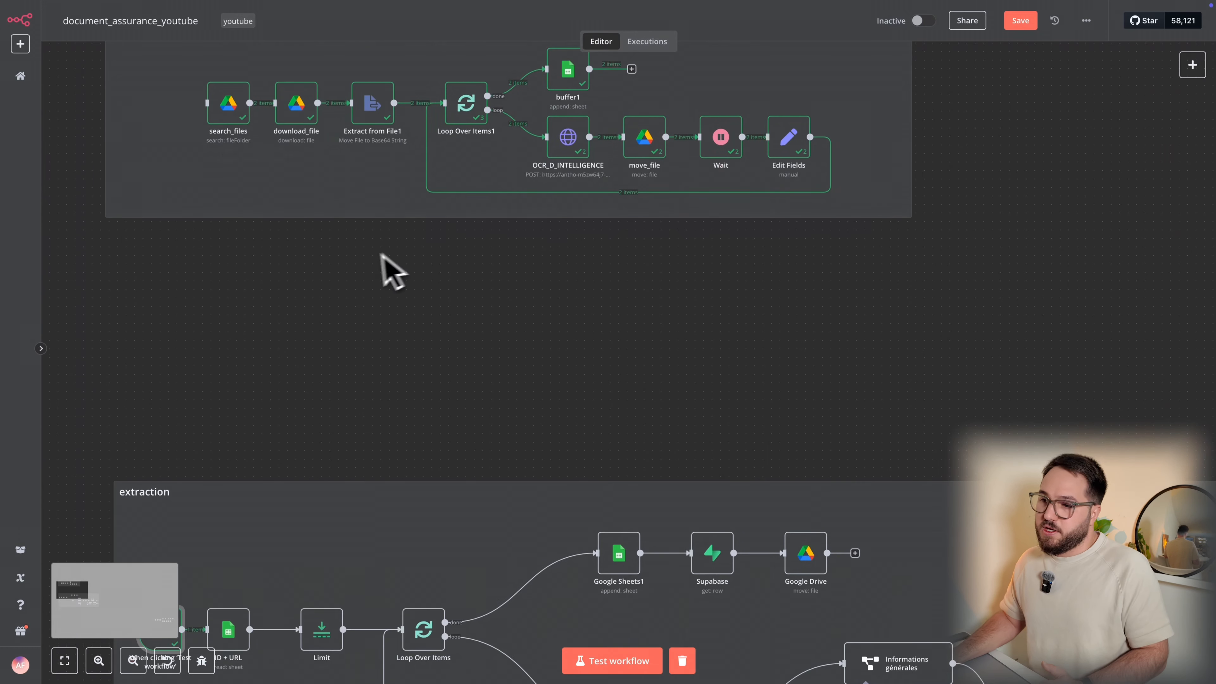
scroll(355, 268, down, 2)
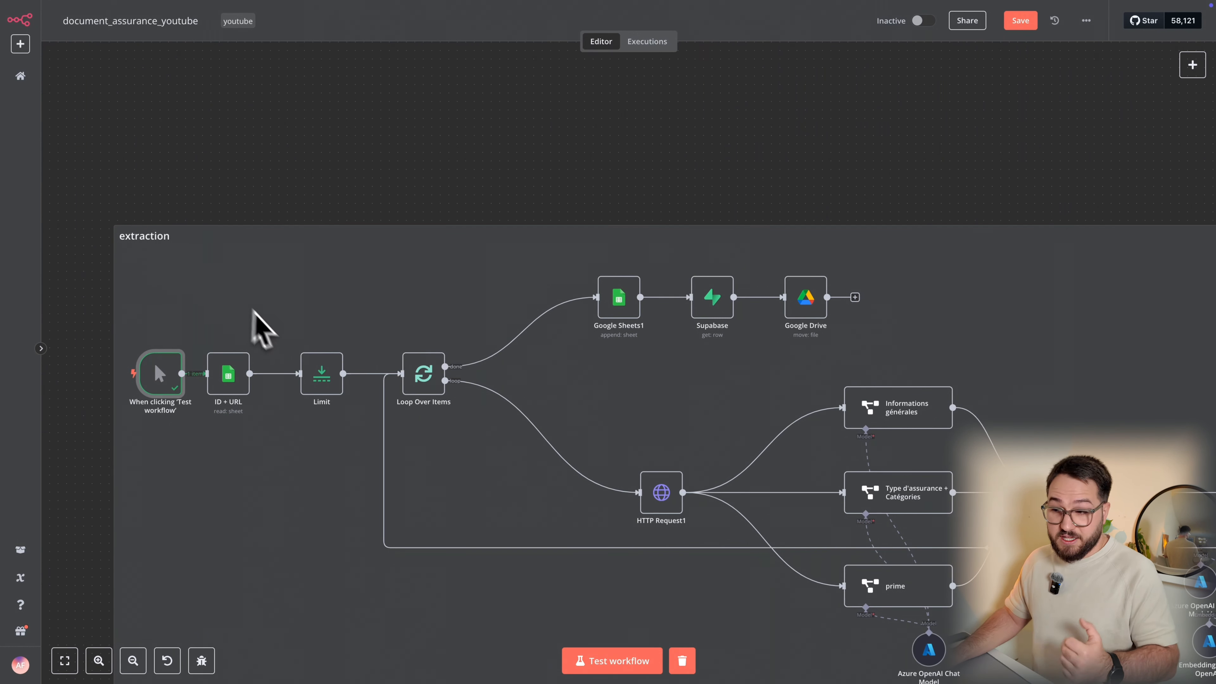
scroll(271, 335, down, 1)
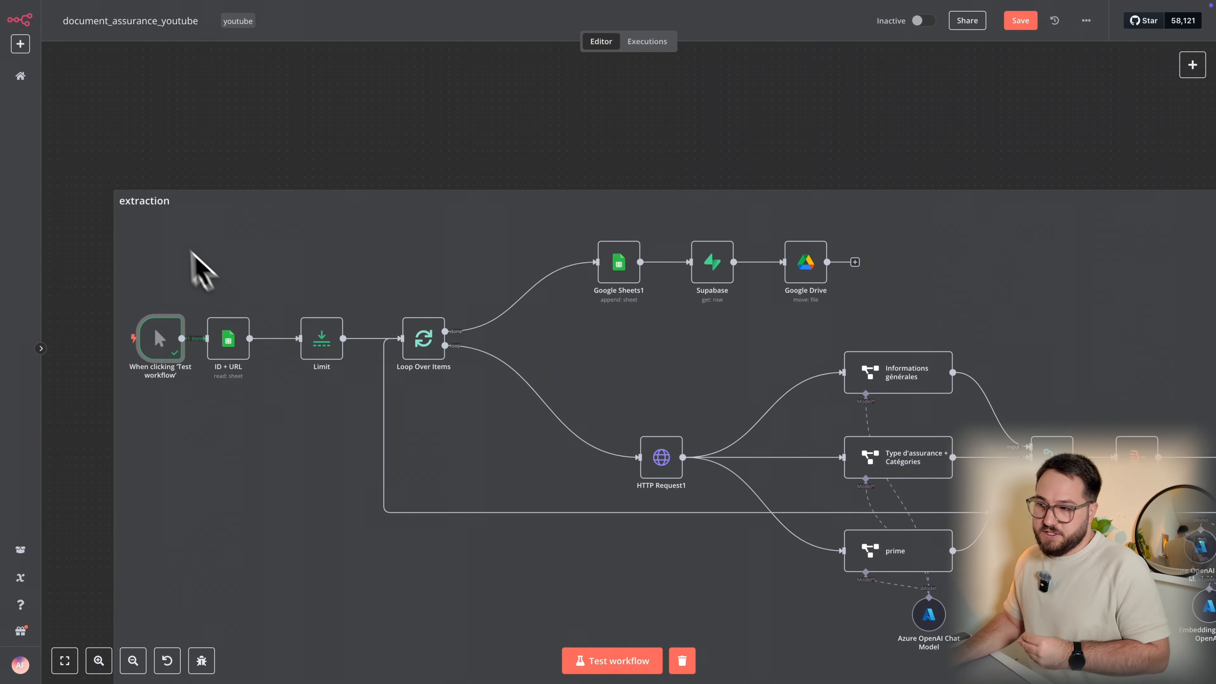
scroll(192, 237, up, 8)
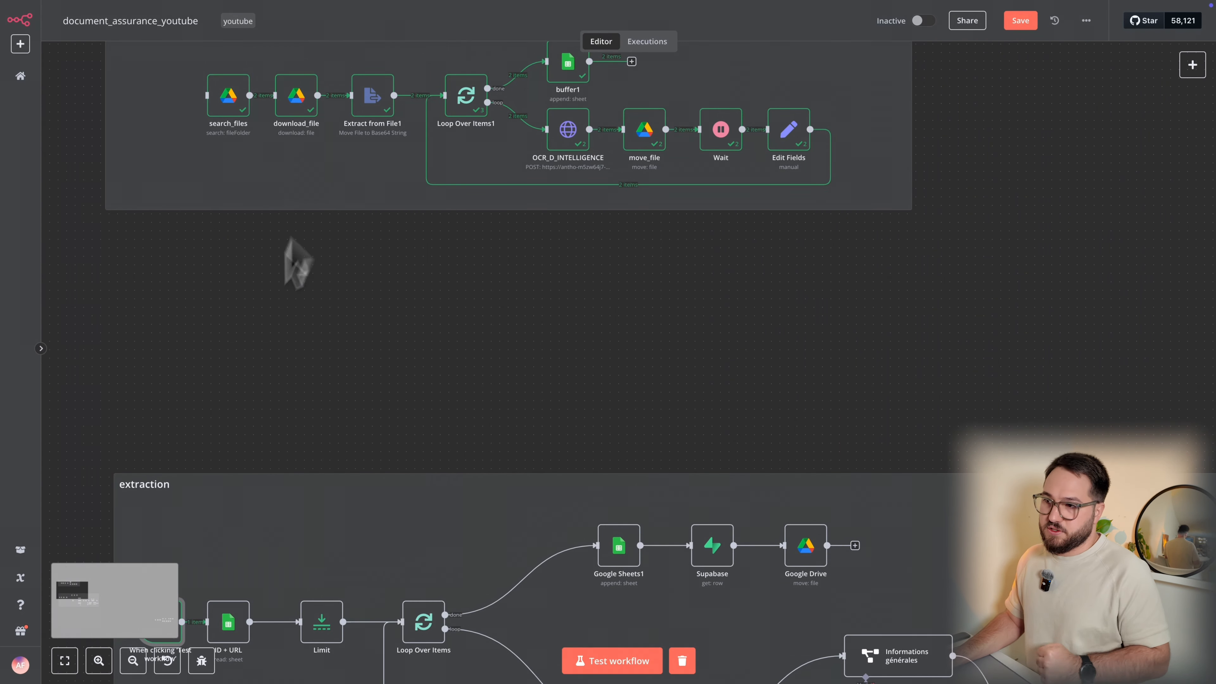
scroll(284, 347, down, 6)
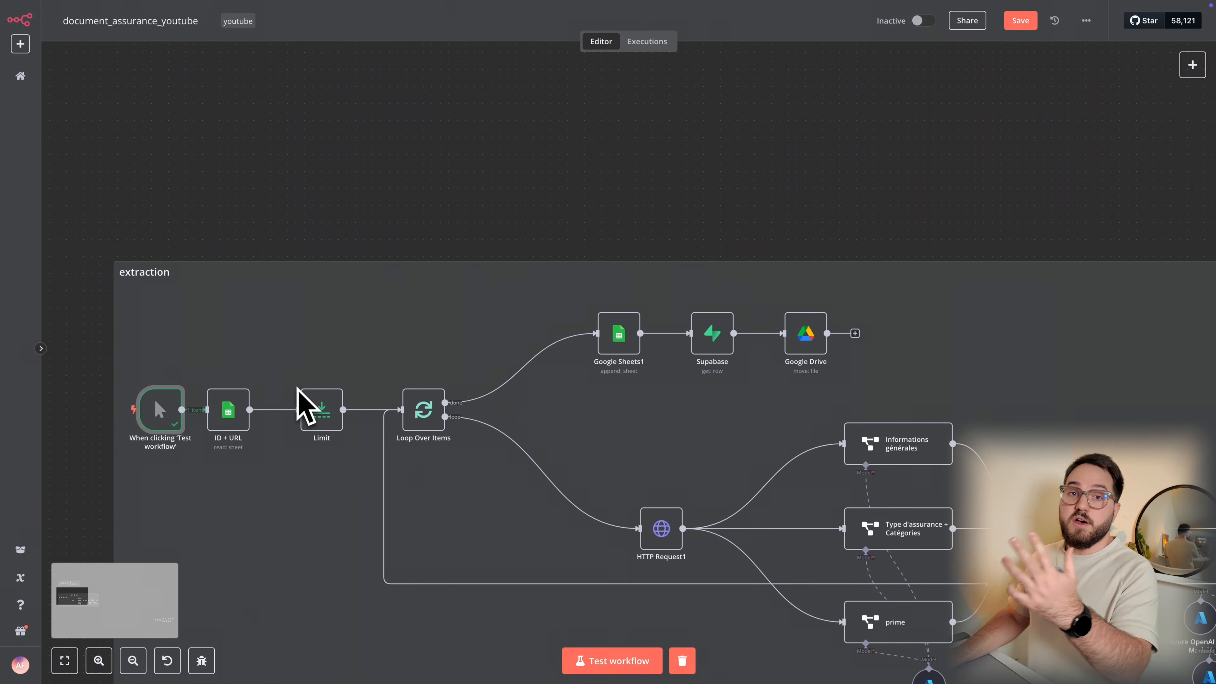
scroll(285, 379, down, 1)
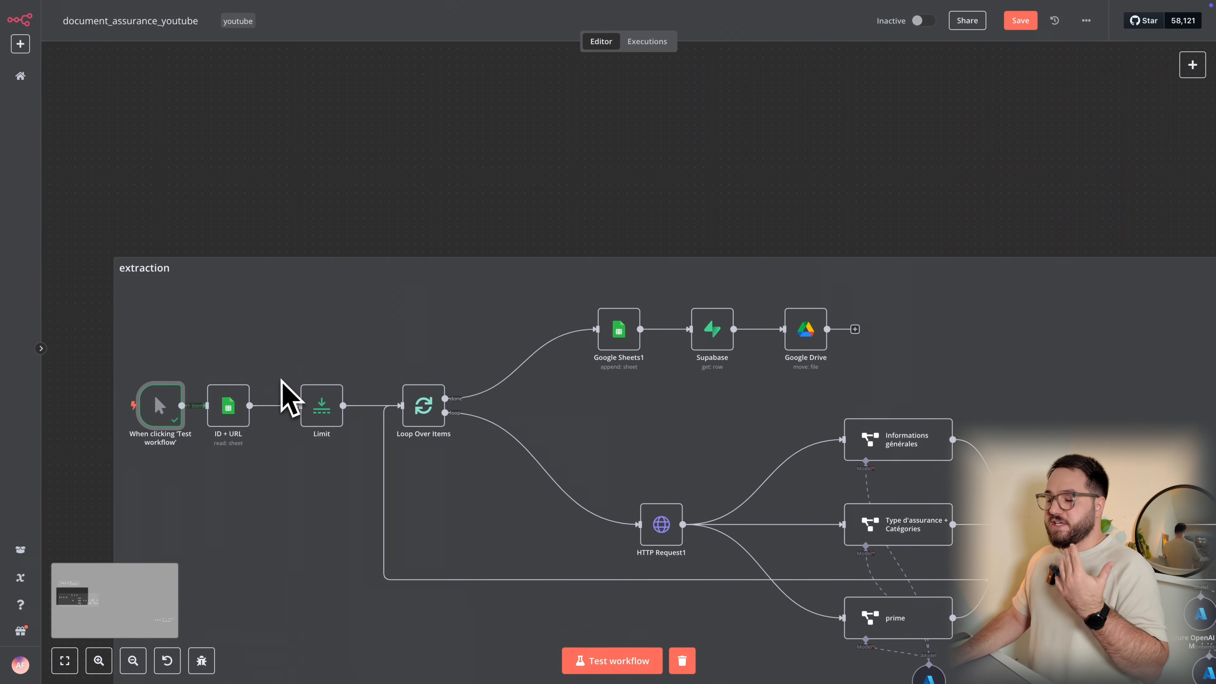
scroll(283, 381, down, 1)
scroll(288, 288, down, 3)
scroll(287, 287, right, 3)
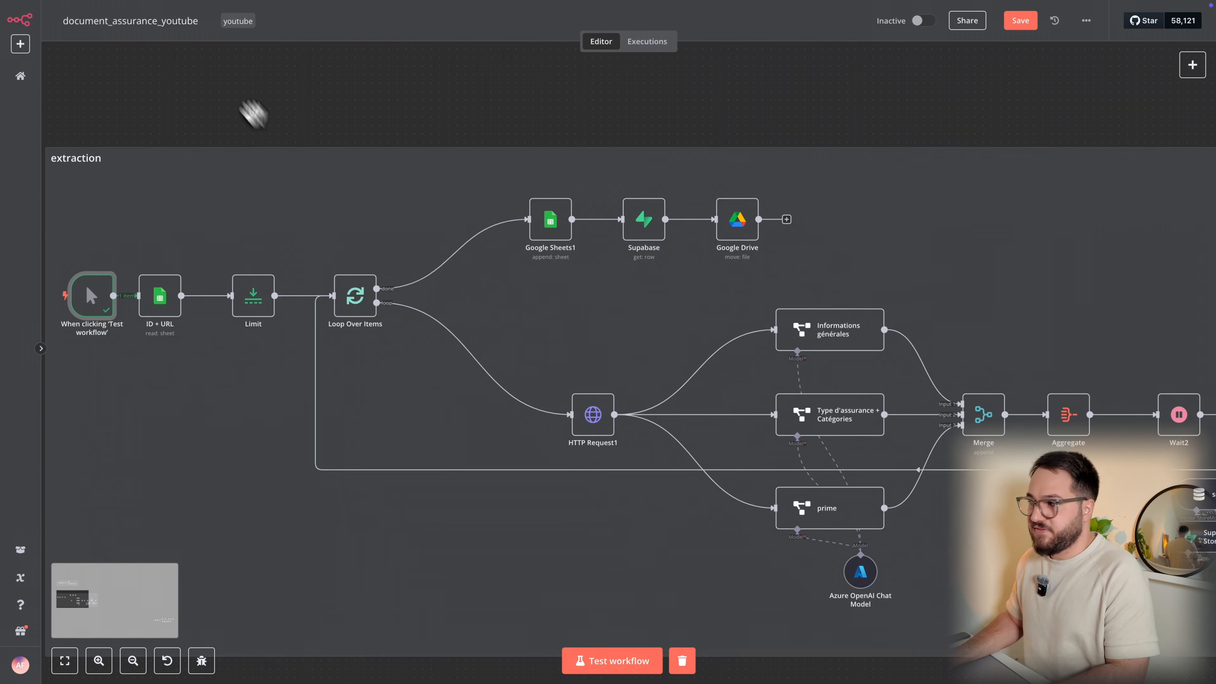
scroll(253, 60, down, 2)
scroll(253, 59, left, 1)
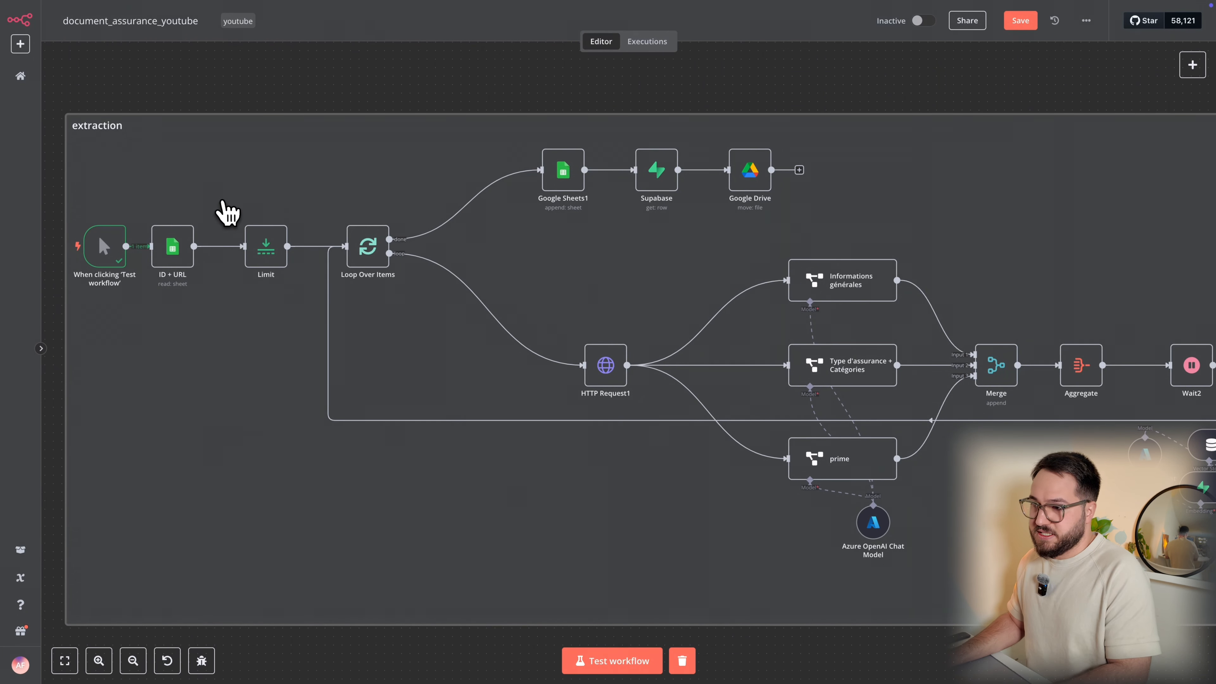
Open the Limit node's settings and review the Keep options, trying Last Items and restoring First Items
mouse_move(258, 238)
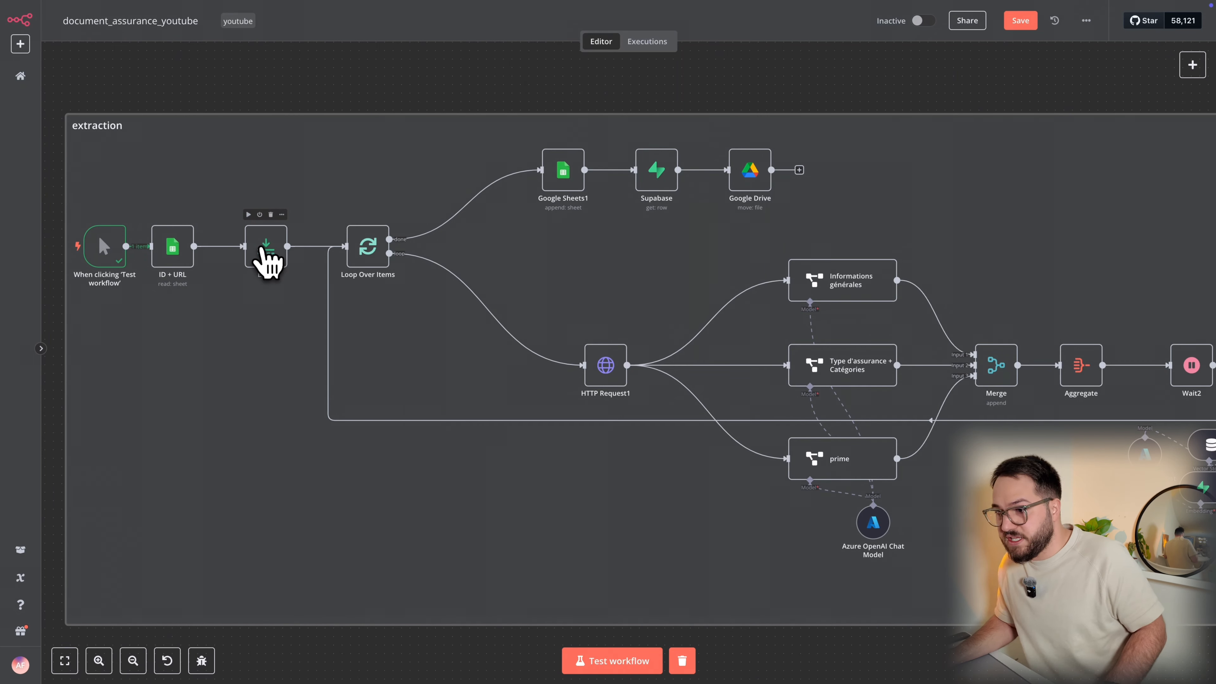
double_click(266, 256)
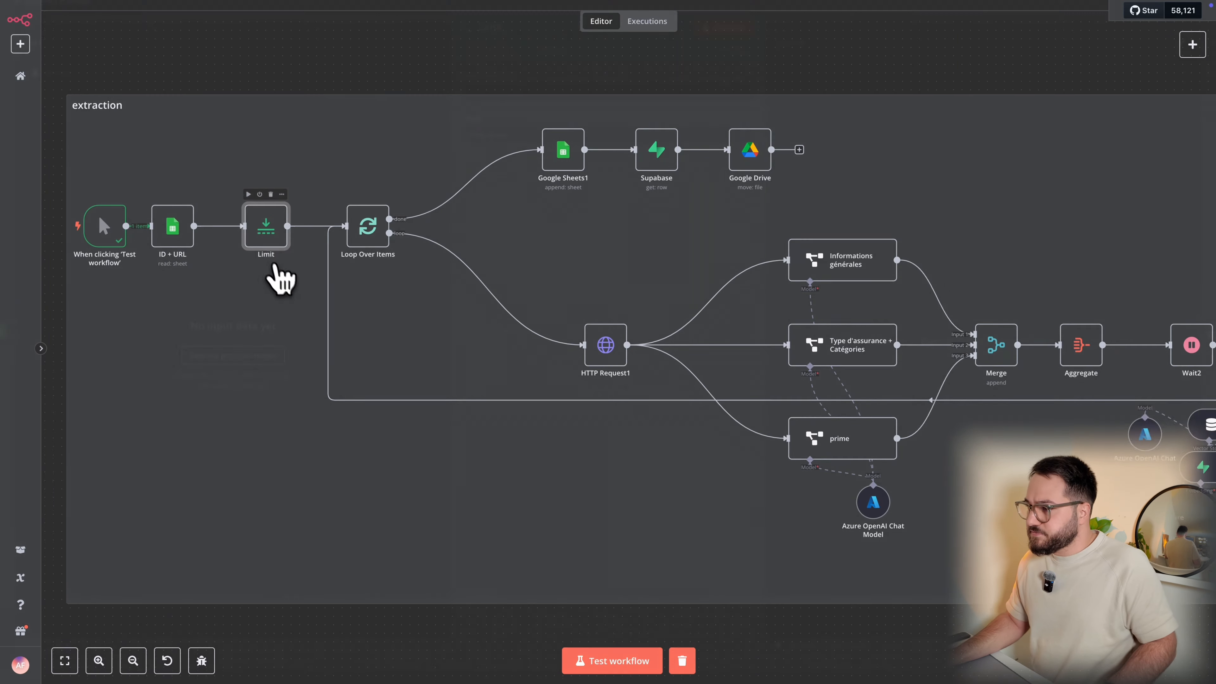
key(Escape)
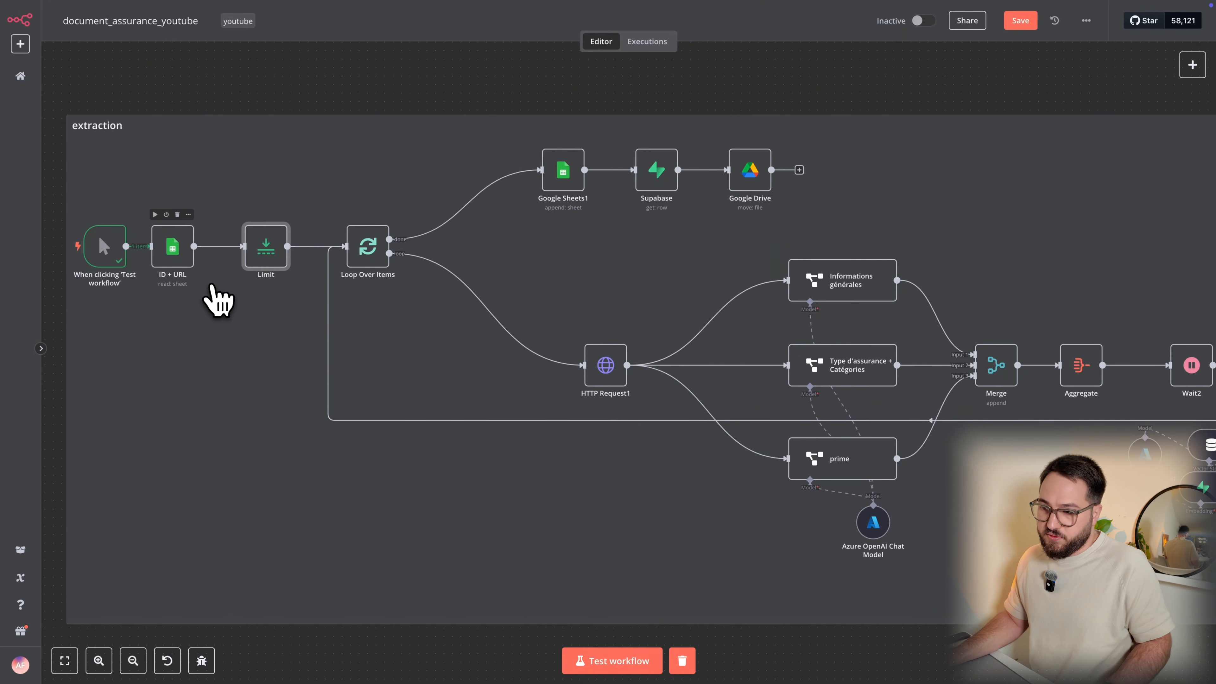
double_click(264, 260)
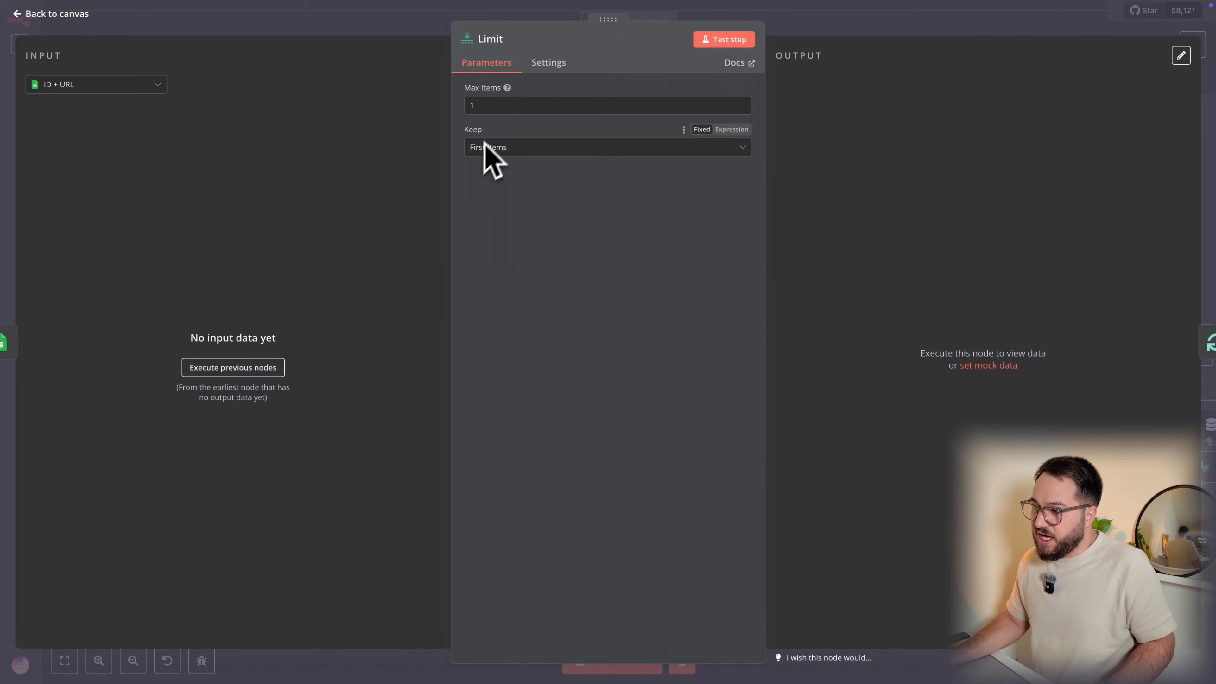
click(493, 149)
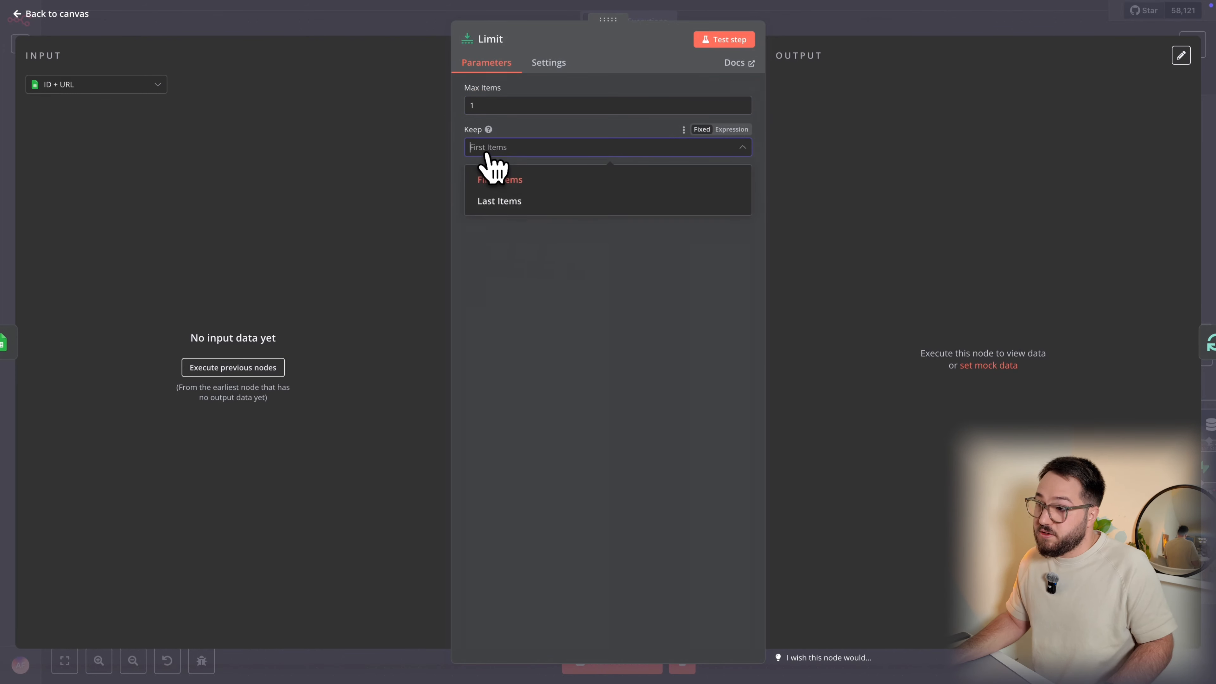
click(531, 202)
click(536, 153)
click(536, 179)
Set the Limit node's Max Items to 2 and return to the canvas
drag(500, 107, 410, 98)
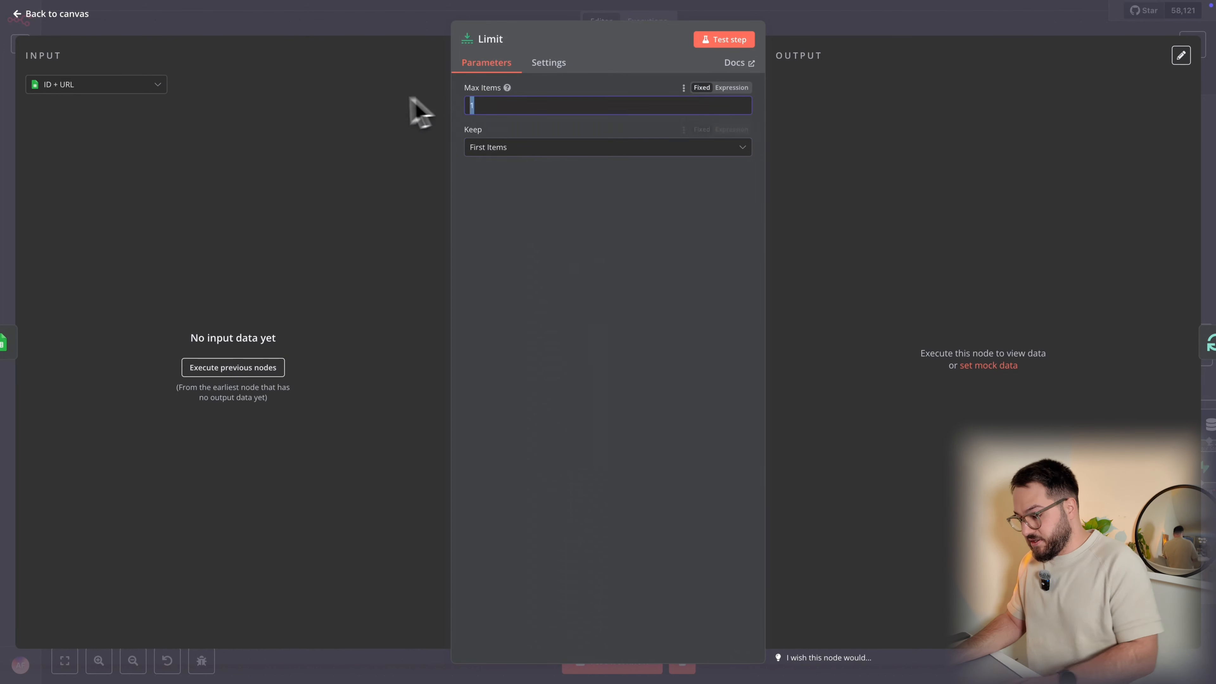
text(2)
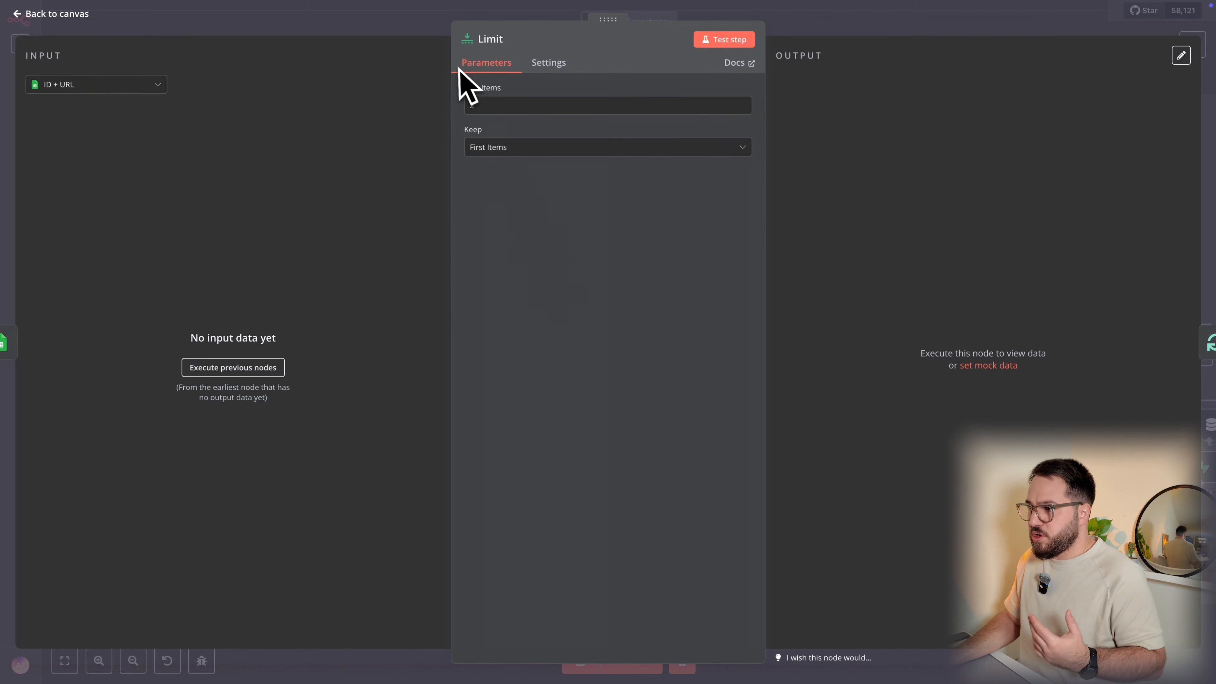
drag(483, 109, 470, 105)
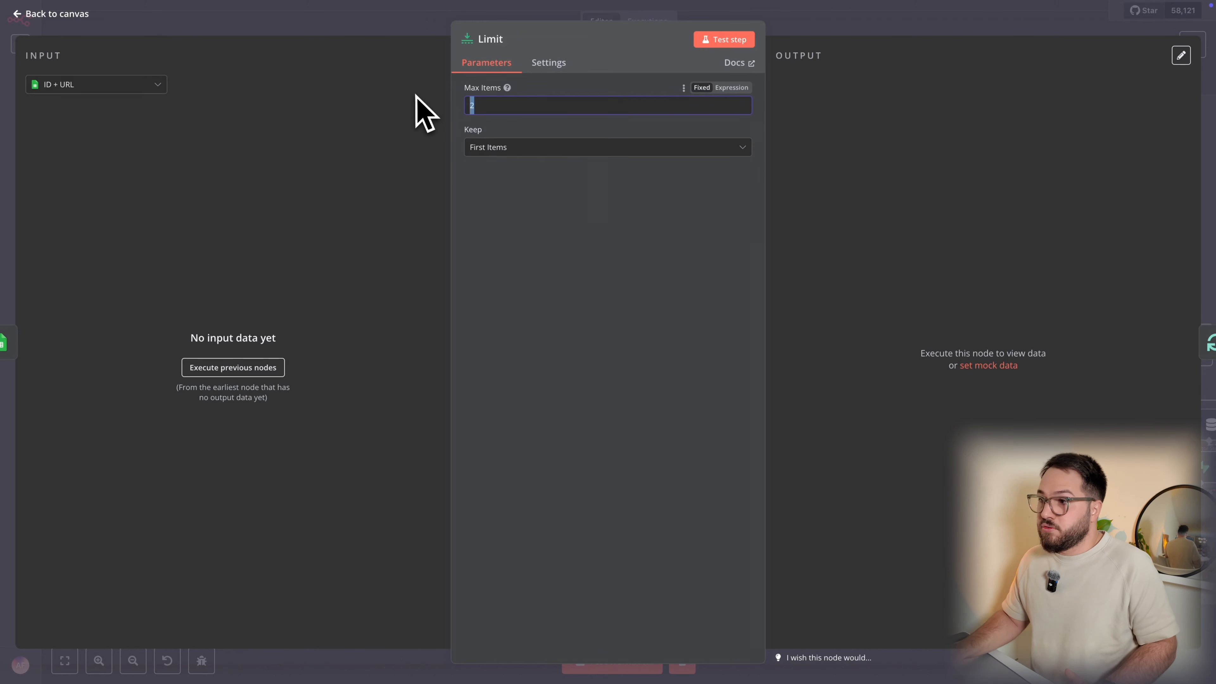
click(388, 27)
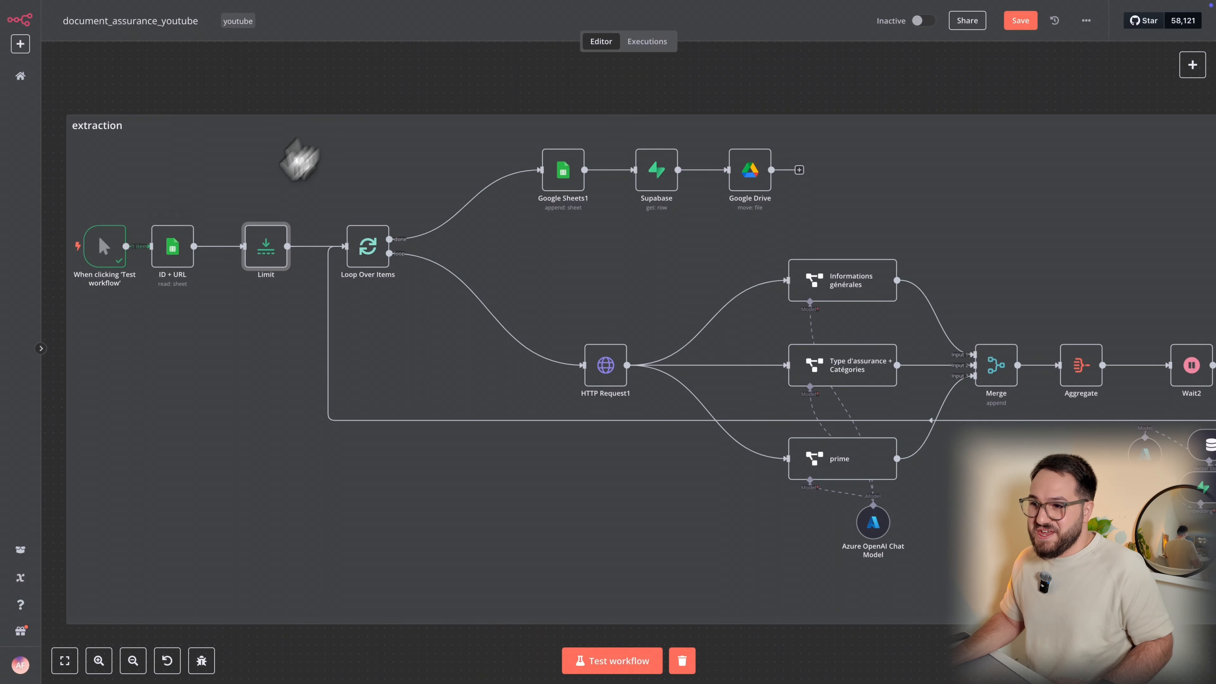
Delete the Limit node and move the ID + URL node closer to Loop Over Items
click(272, 216)
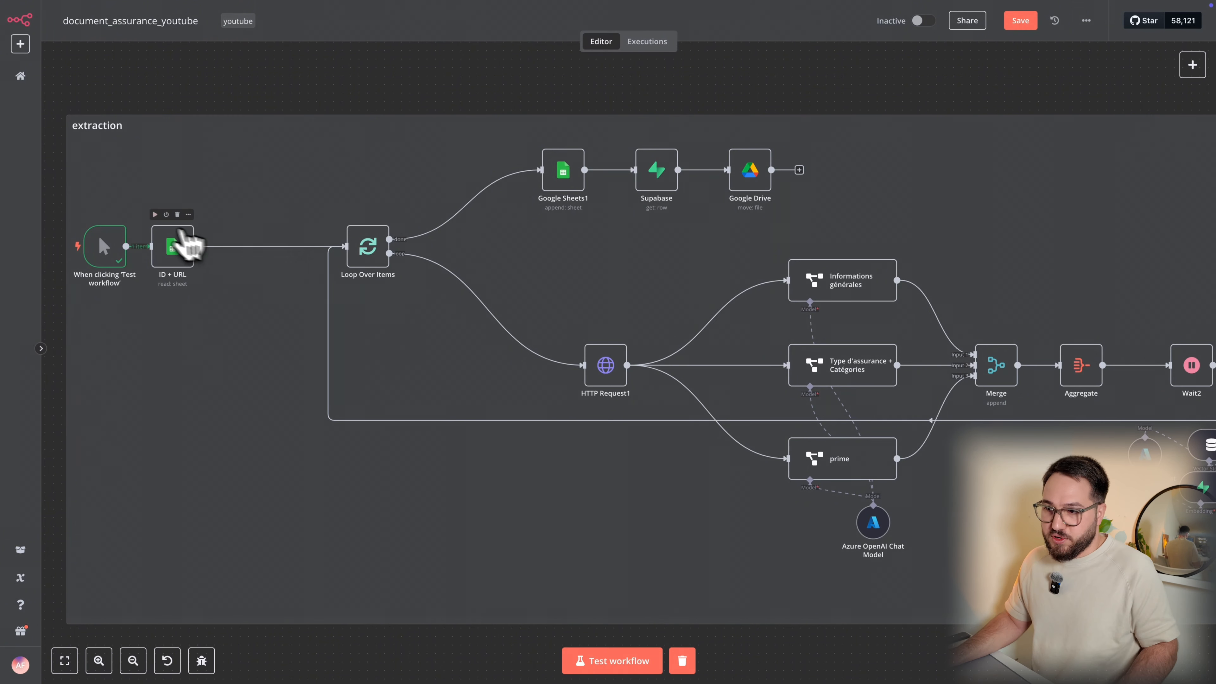
drag(189, 259, 235, 246)
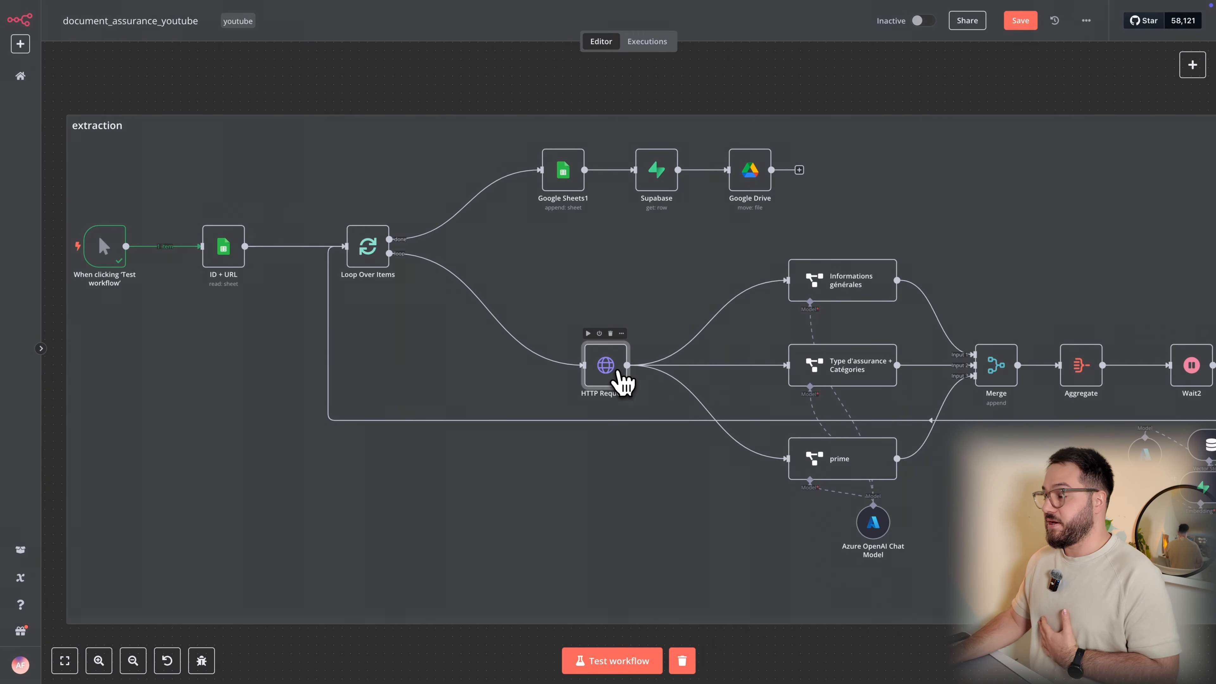
Review the HTTP Request1 node's URL expression, authentication, headers and Include Response Headers and Status option, then return to the canvas
double_click(617, 373)
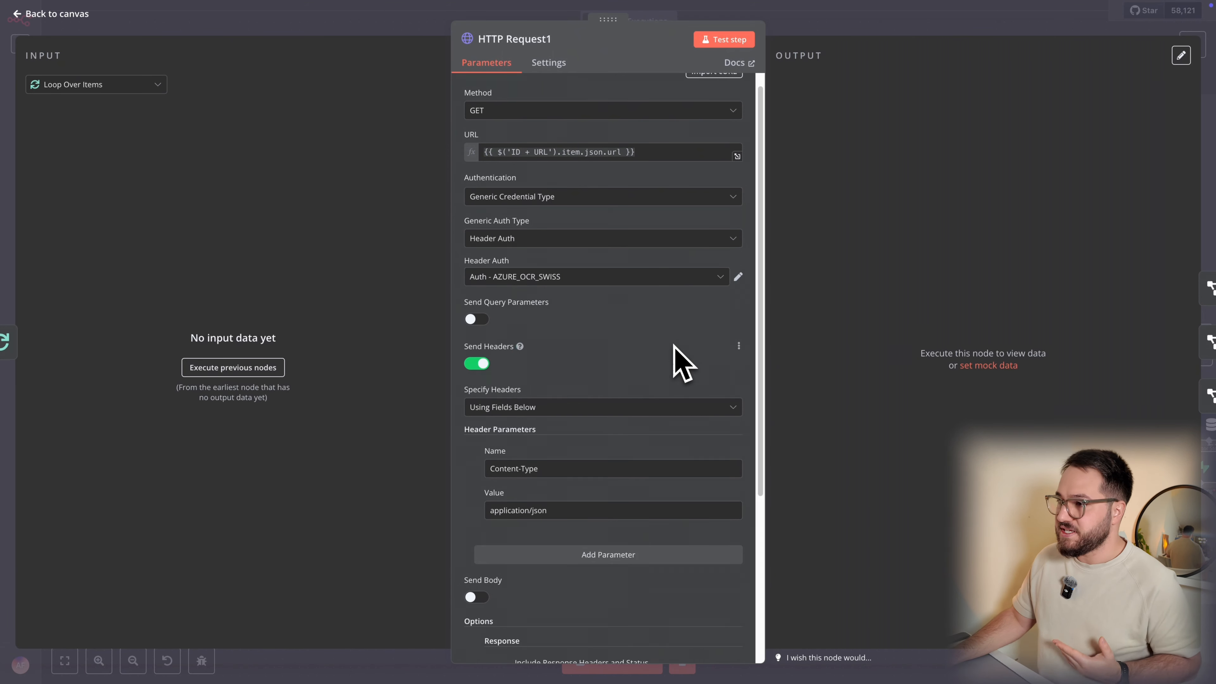
scroll(683, 364, down, 1)
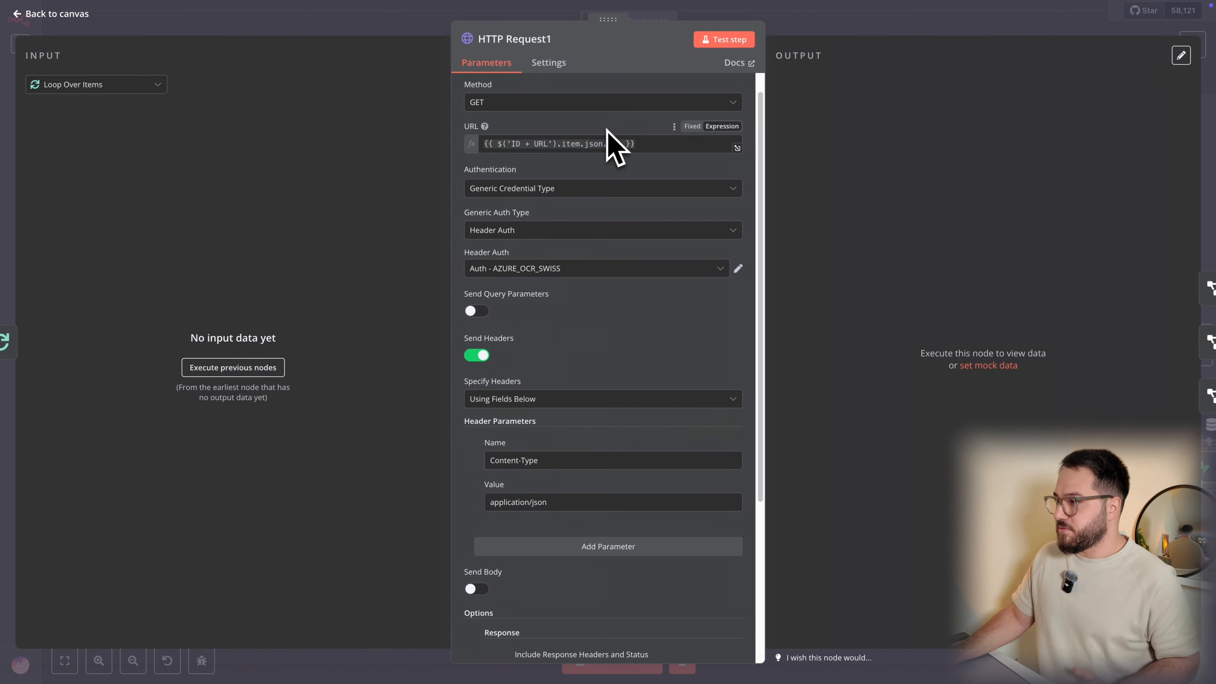
drag(651, 146, 421, 163)
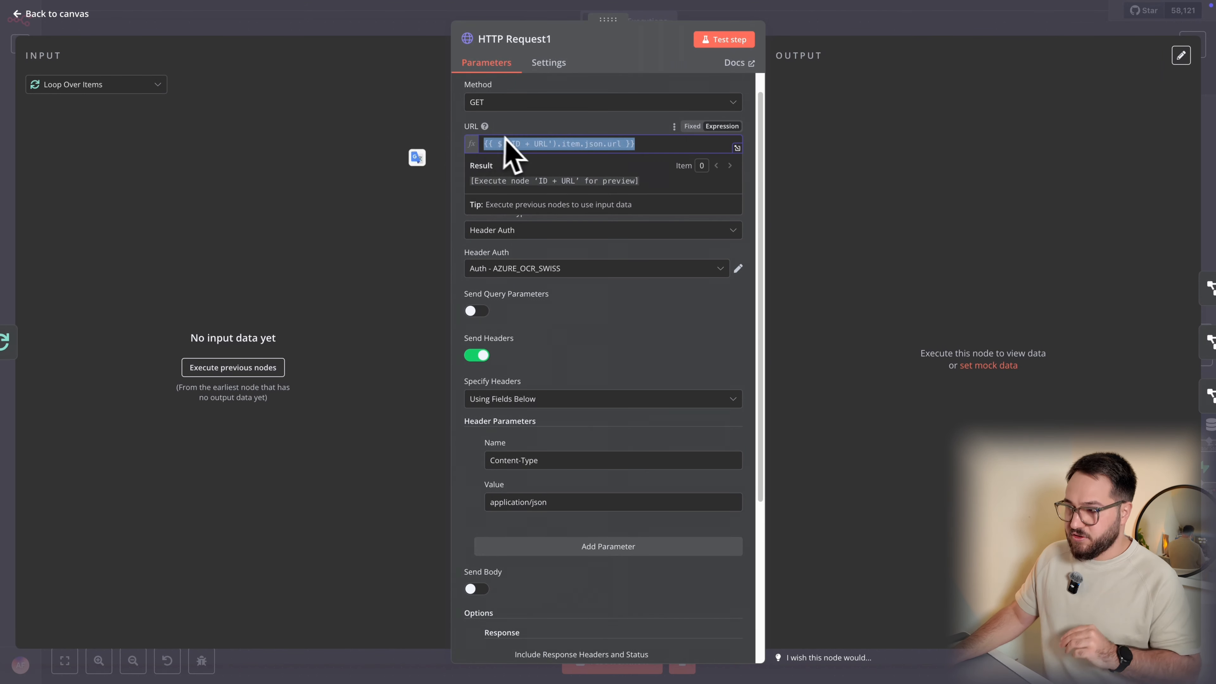
click(838, 74)
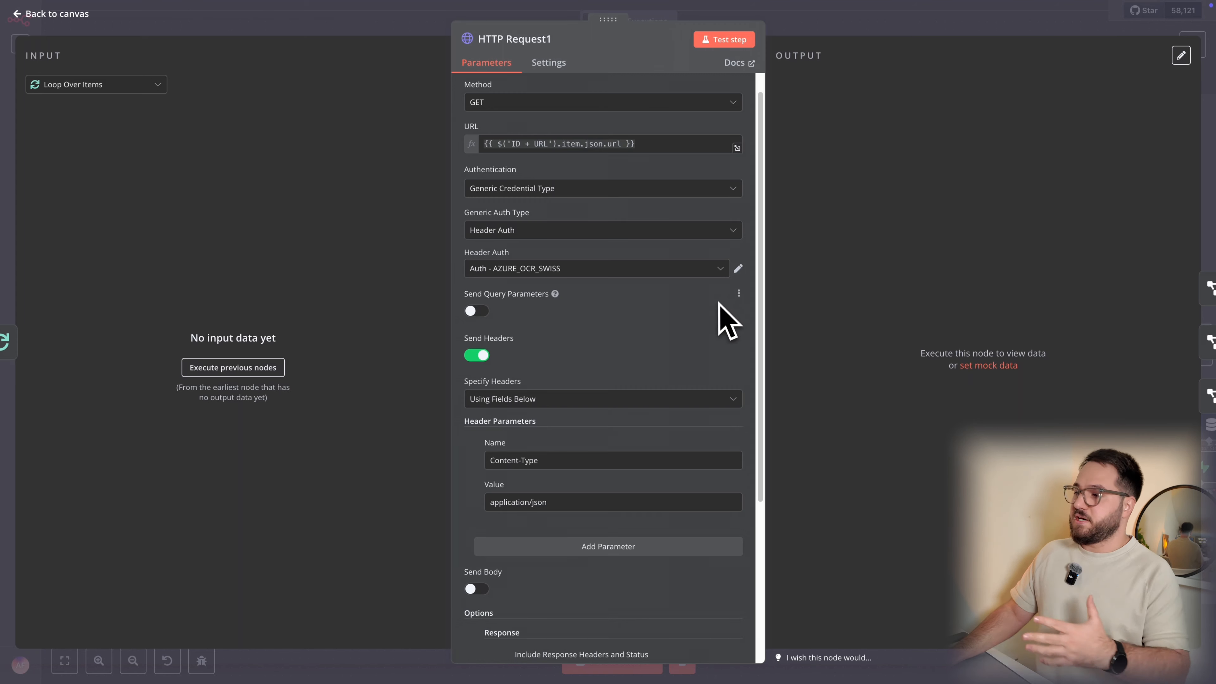
scroll(694, 317, down, 2)
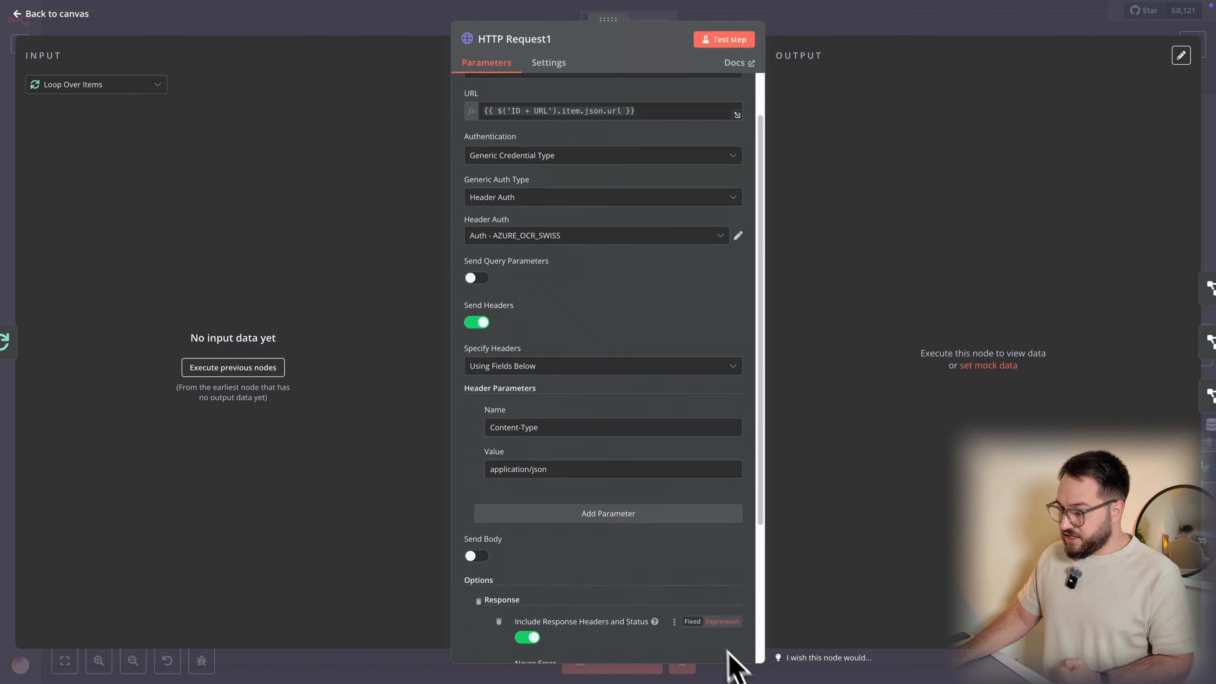
scroll(651, 638, down, 5)
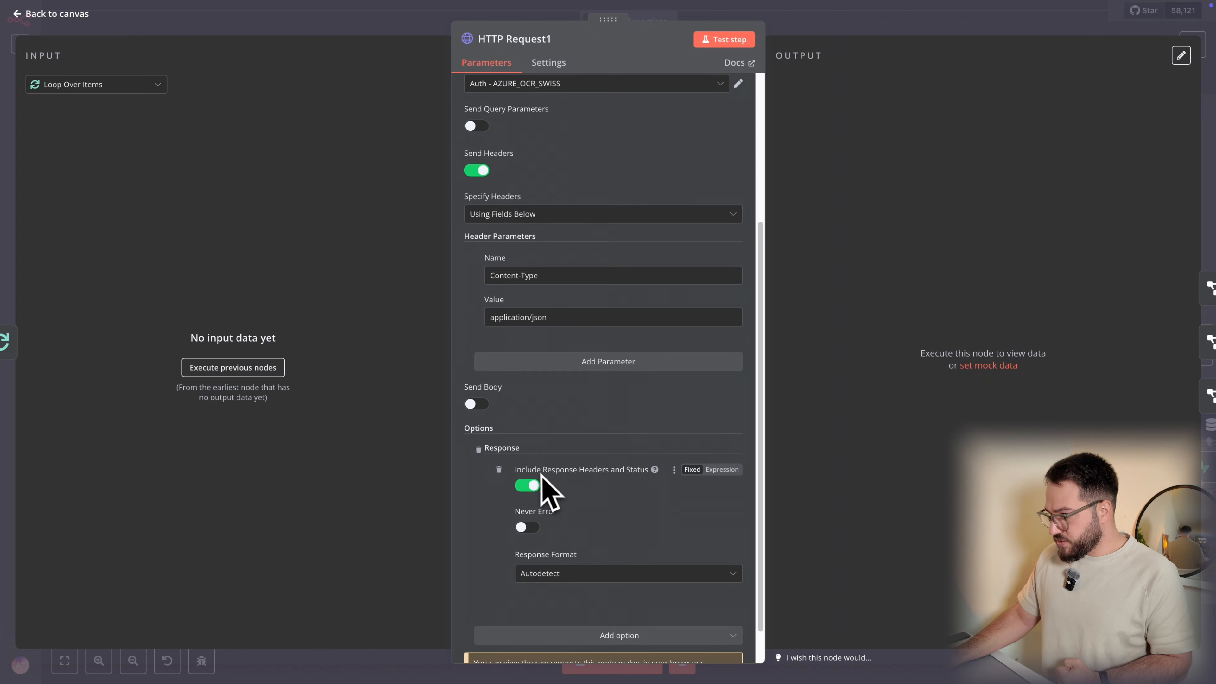
drag(537, 469, 674, 472)
click(642, 489)
scroll(742, 488, up, 2)
click(878, 33)
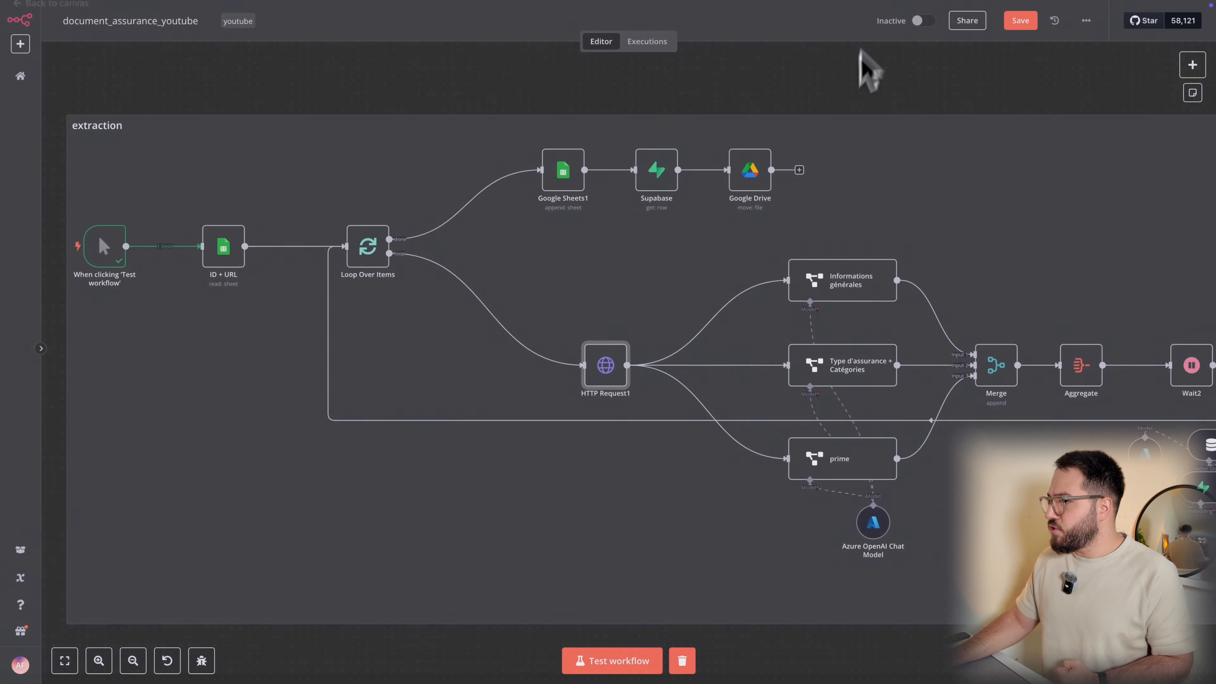
Inspect the OCR_D_INTELLIGENCE node's body parameters, response options and output headers in the OCR section
scroll(688, 283, up, 6)
scroll(689, 288, up, 3)
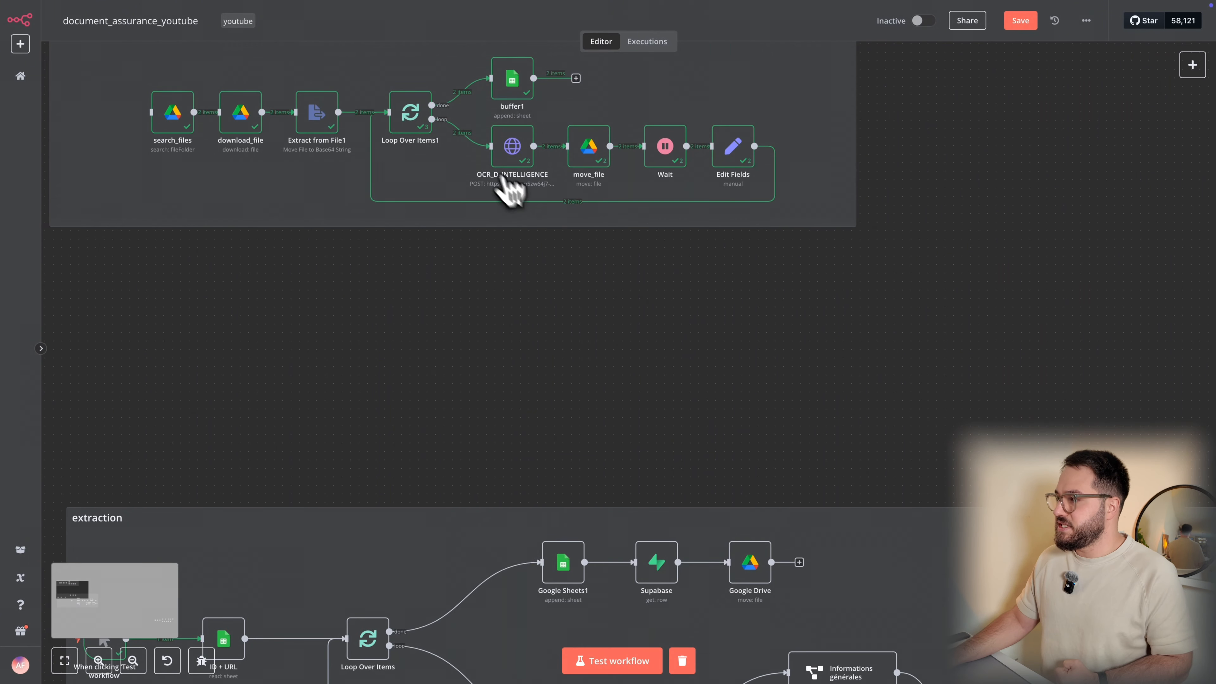
double_click(509, 152)
scroll(631, 376, down, 10)
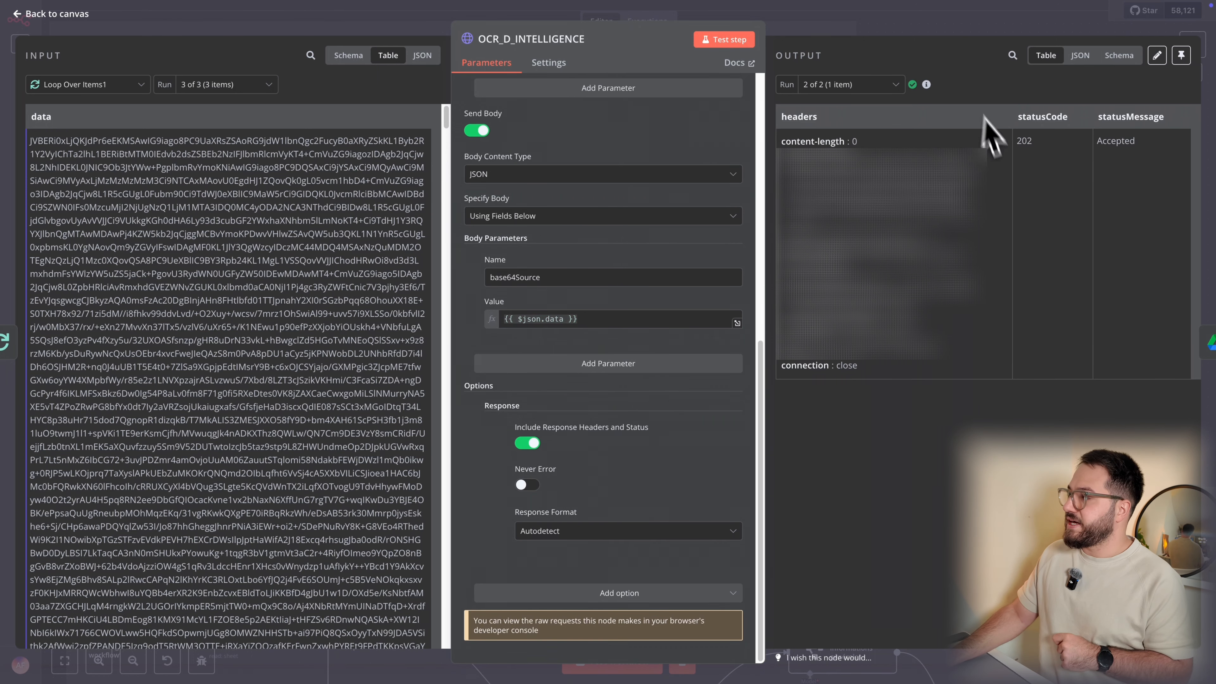
click(925, 30)
Return to the extraction section and recheck the HTTP Request1 node's parameters against the OCR request
scroll(487, 514, down, 5)
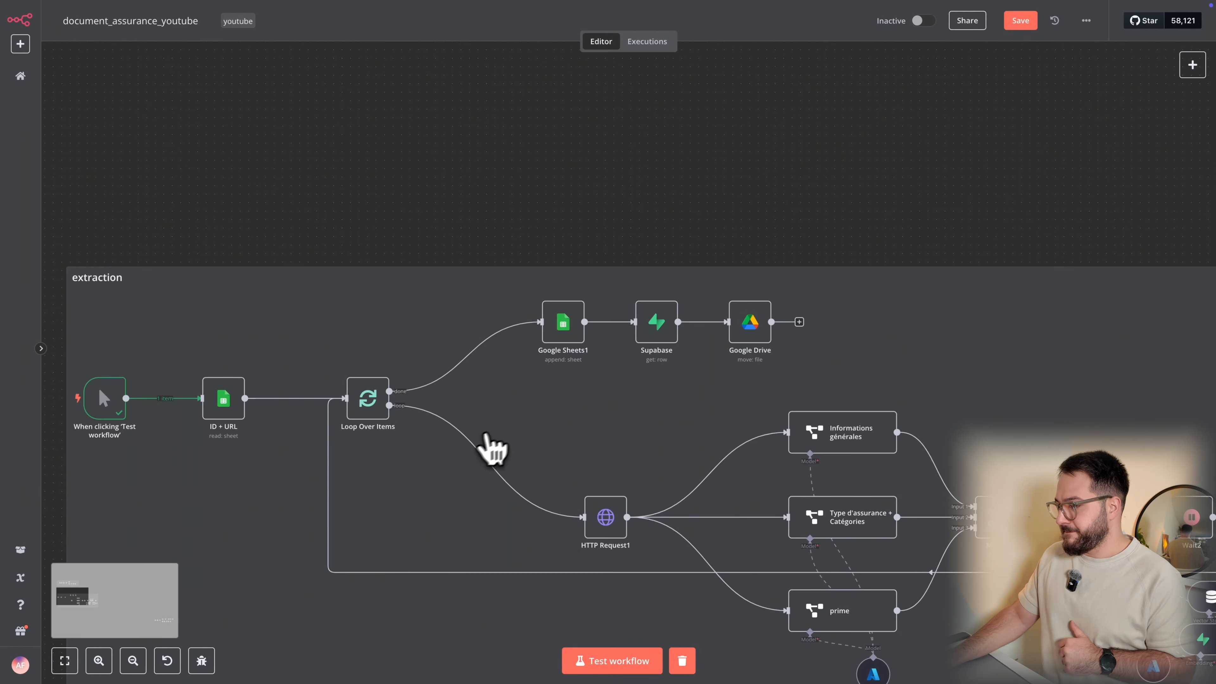
double_click(613, 529)
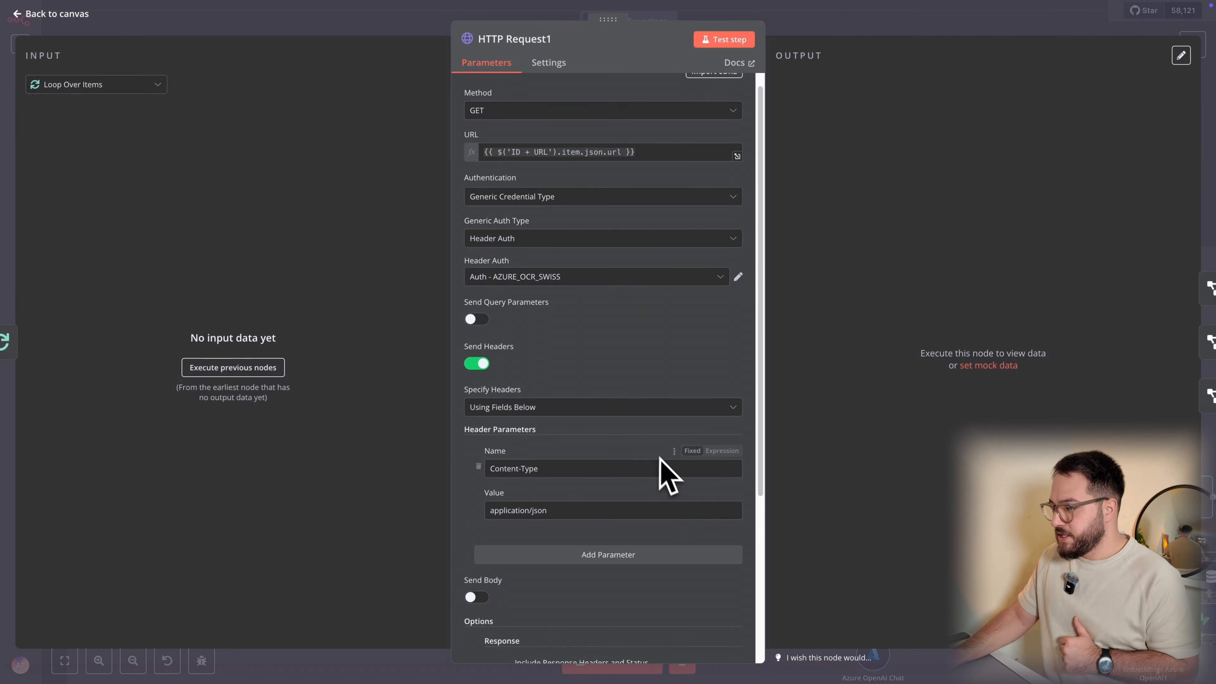
scroll(687, 494, down, 5)
scroll(689, 515, up, 5)
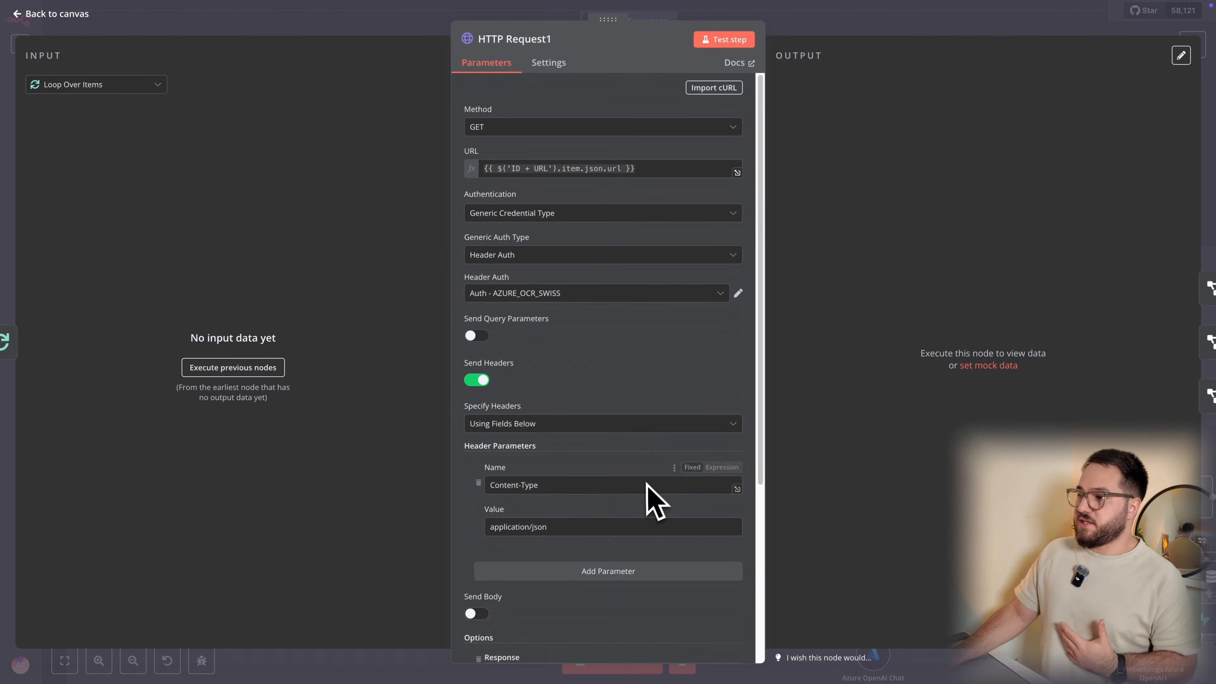
key(Escape)
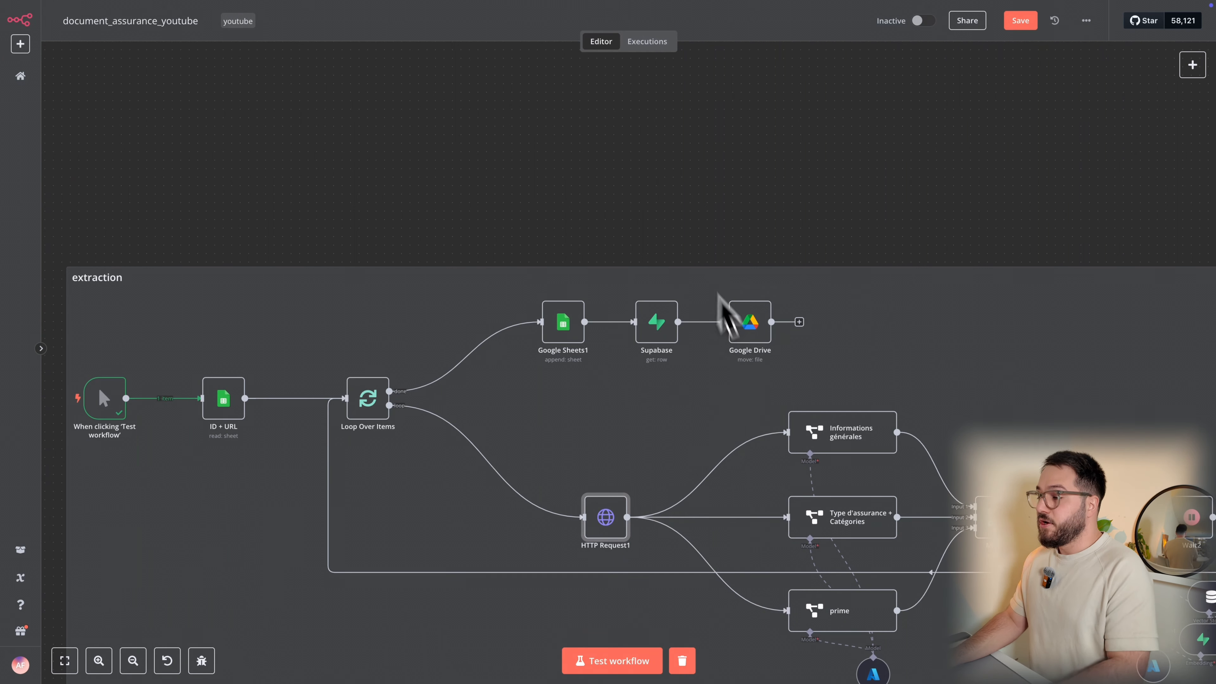
Examine the Informations générales, Type d'assurance + Catégories and prime nodes between HTTP Request1 and Merge
scroll(676, 218, down, 5)
scroll(676, 218, right, 5)
click(642, 461)
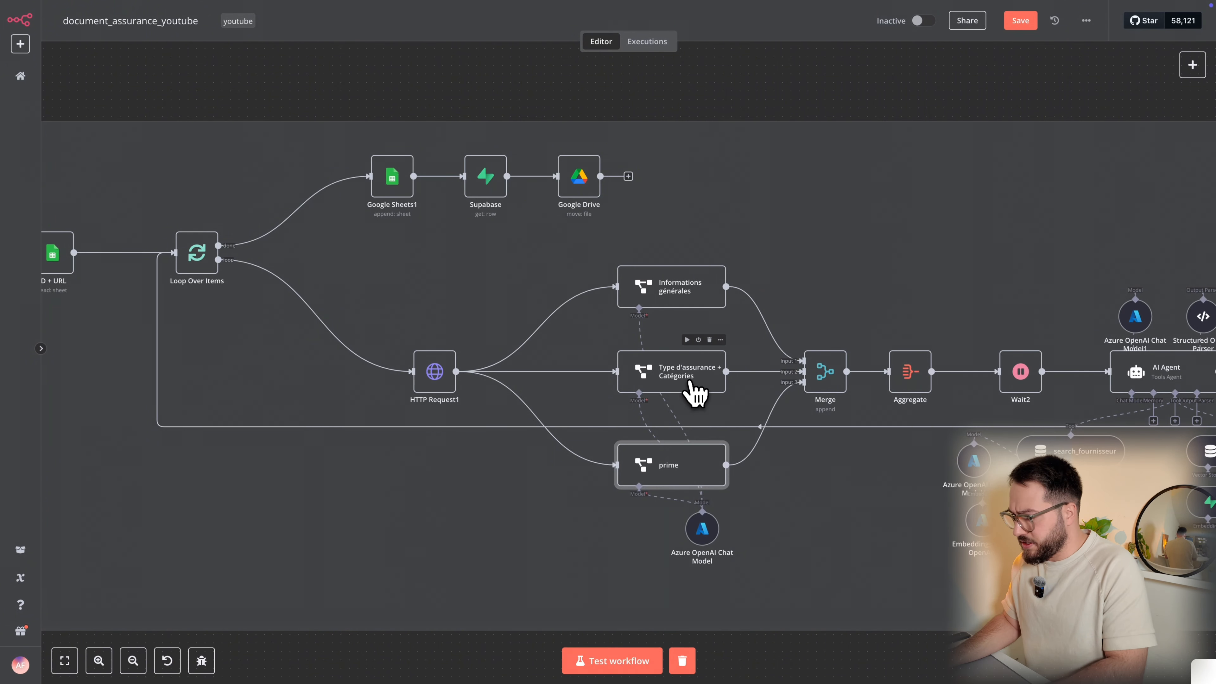
click(694, 390)
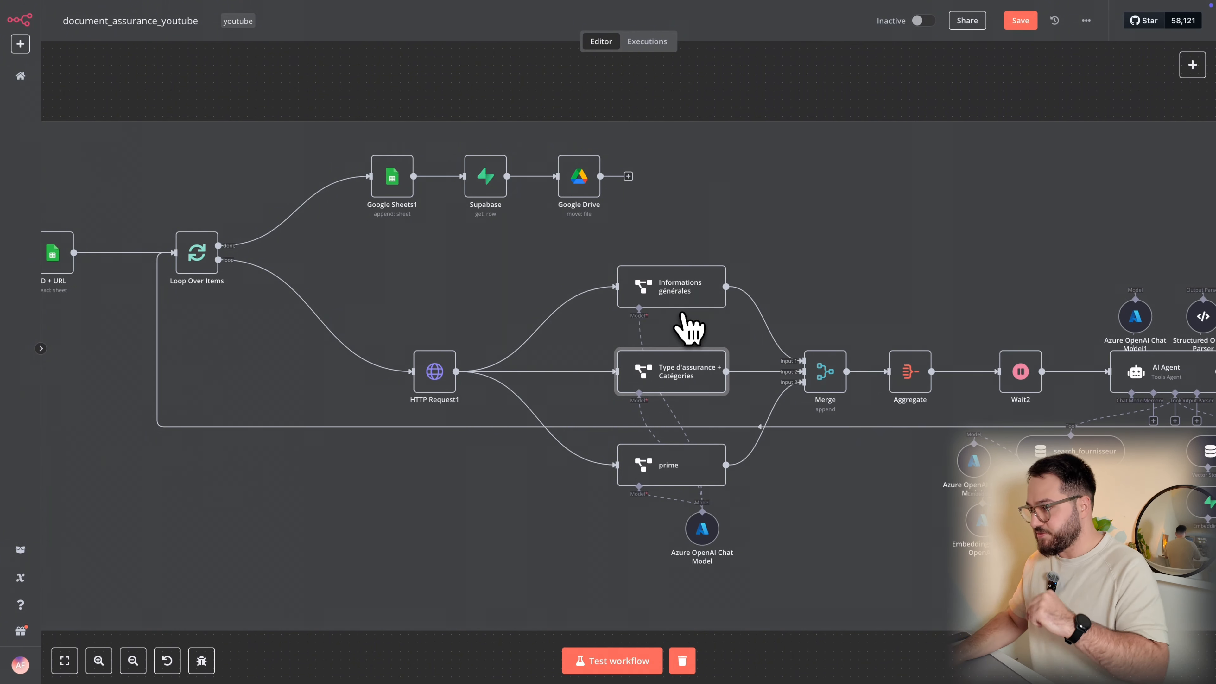
Delete the start_date and end_date attributes from the Informations générales node
mouse_move(679, 305)
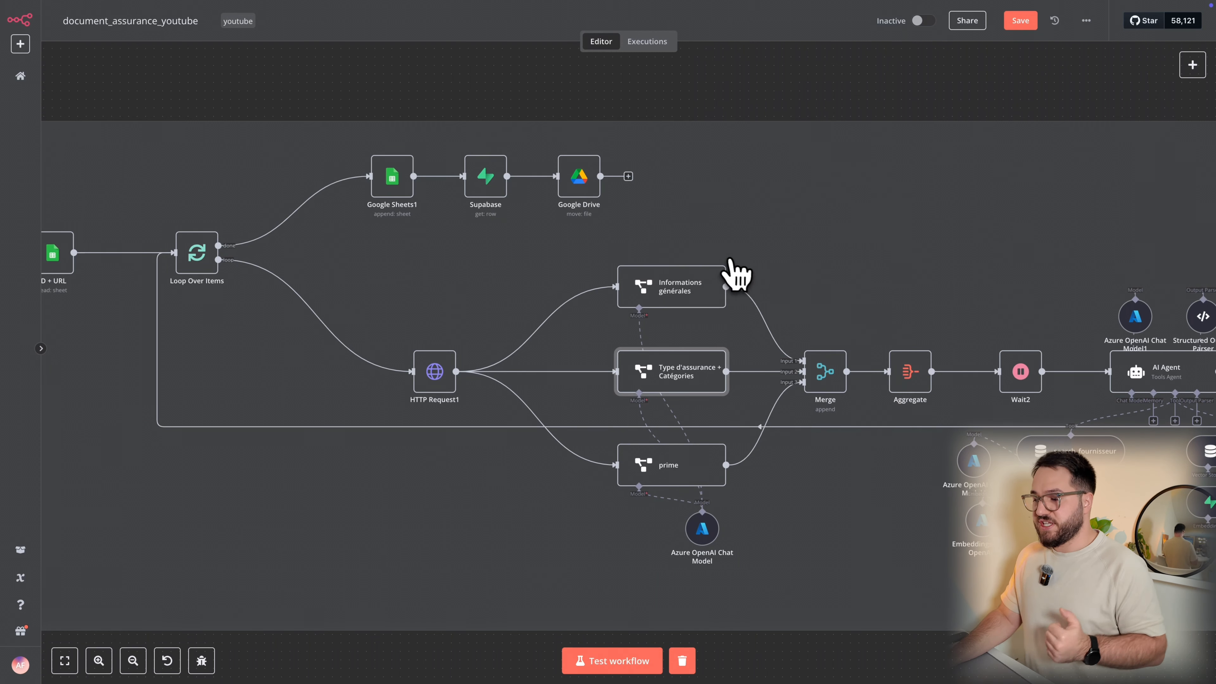
double_click(680, 302)
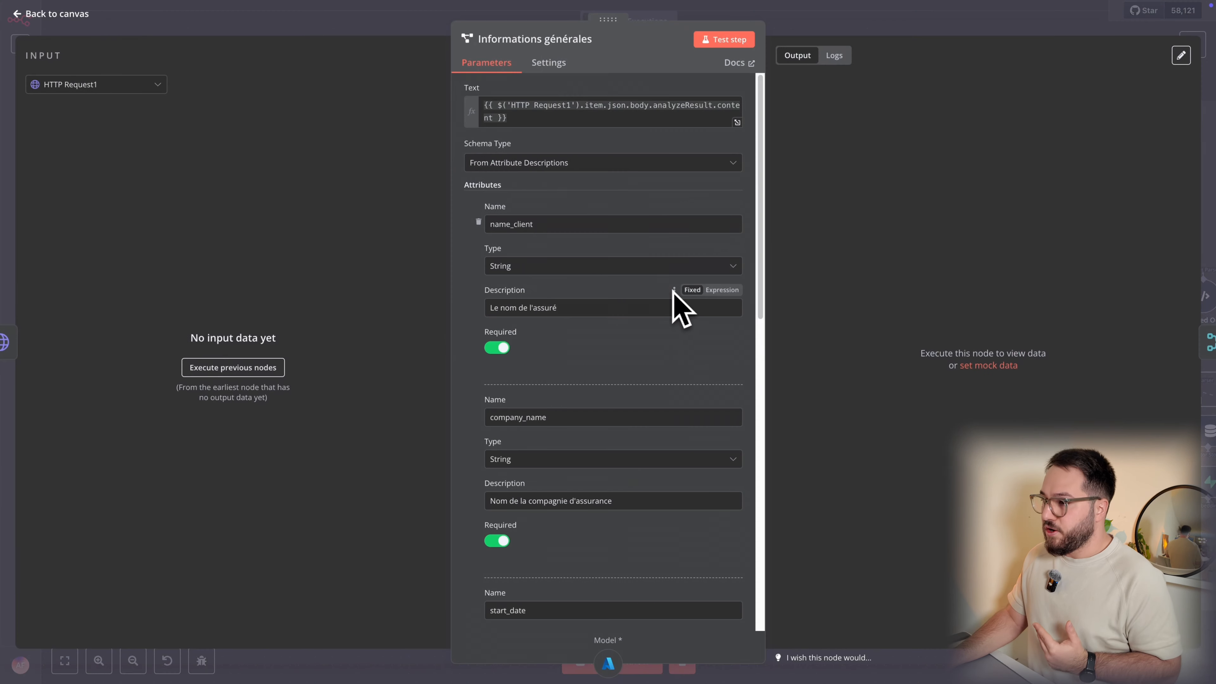
scroll(569, 264, down, 5)
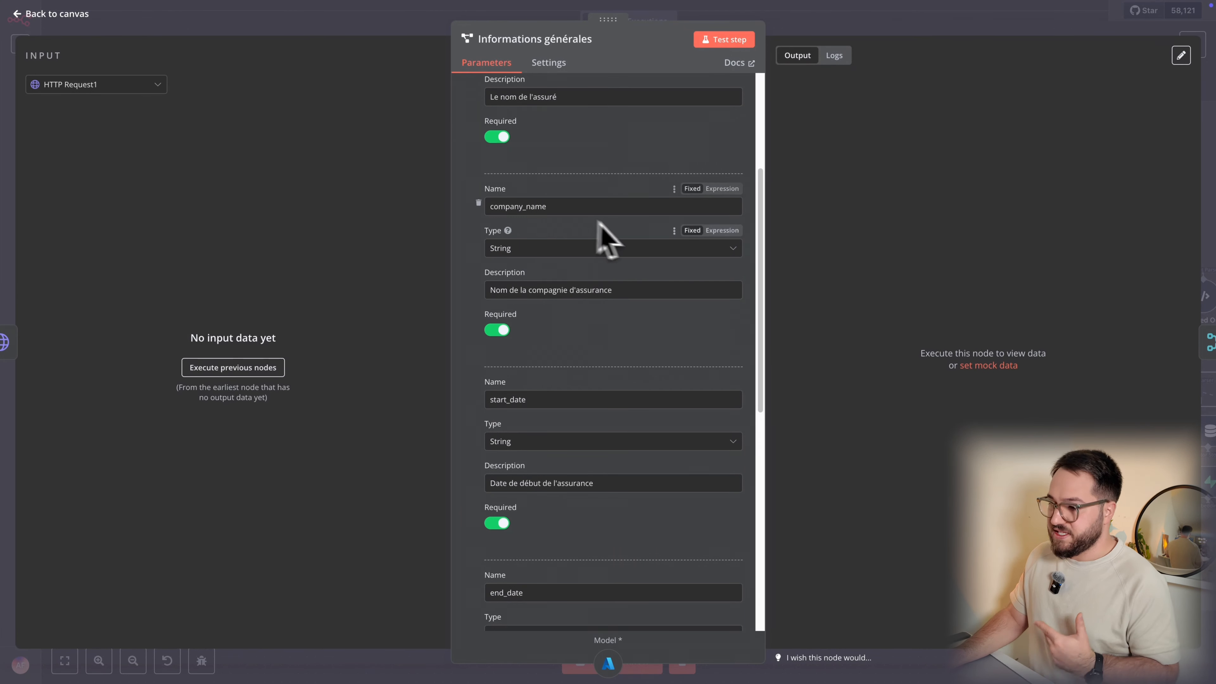
scroll(622, 296, down, 1)
scroll(612, 331, down, 3)
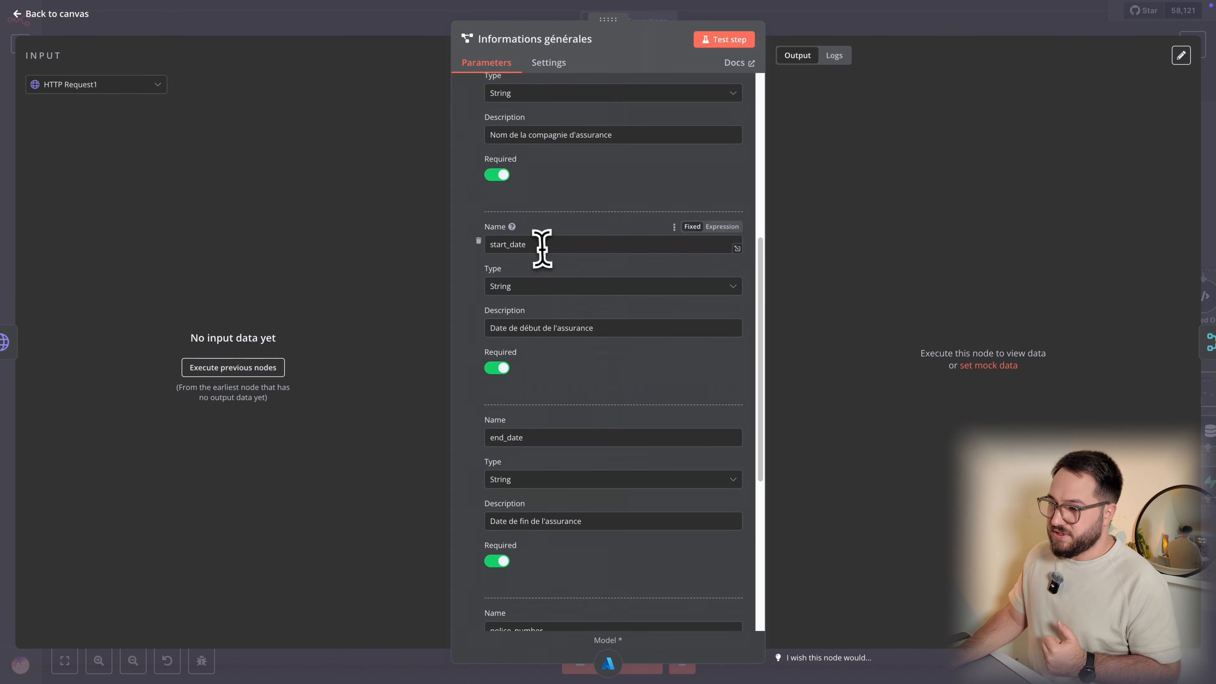
drag(542, 245, 478, 244)
scroll(670, 395, down, 1)
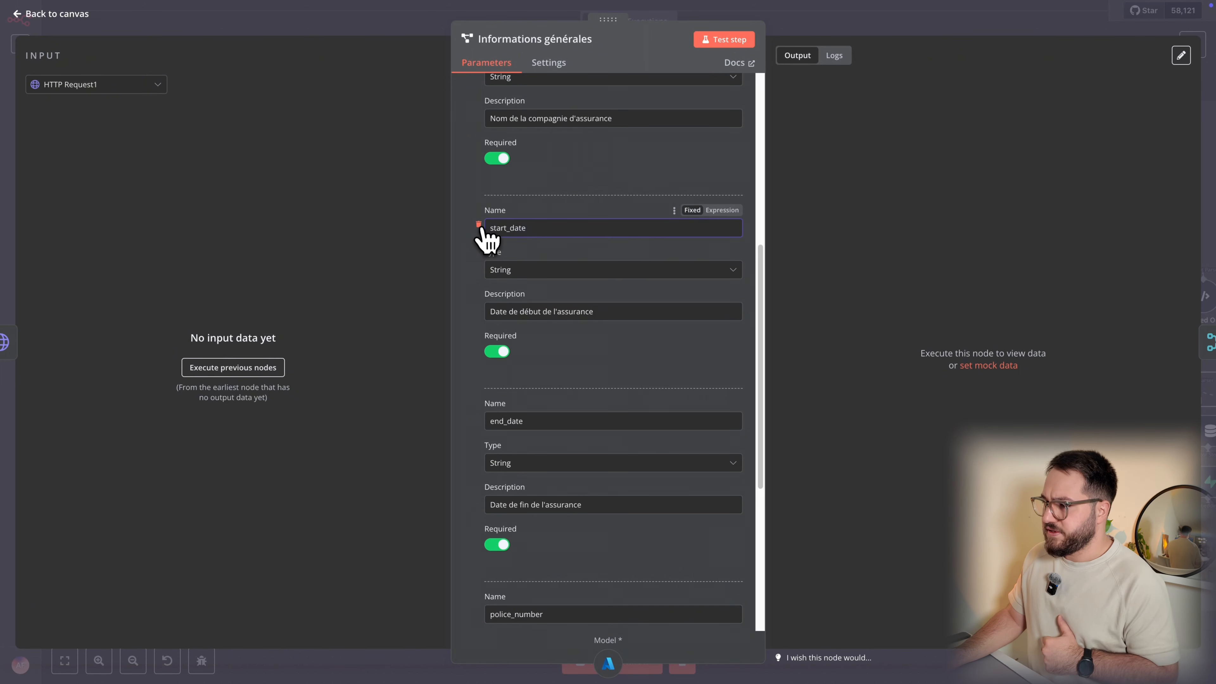
click(479, 225)
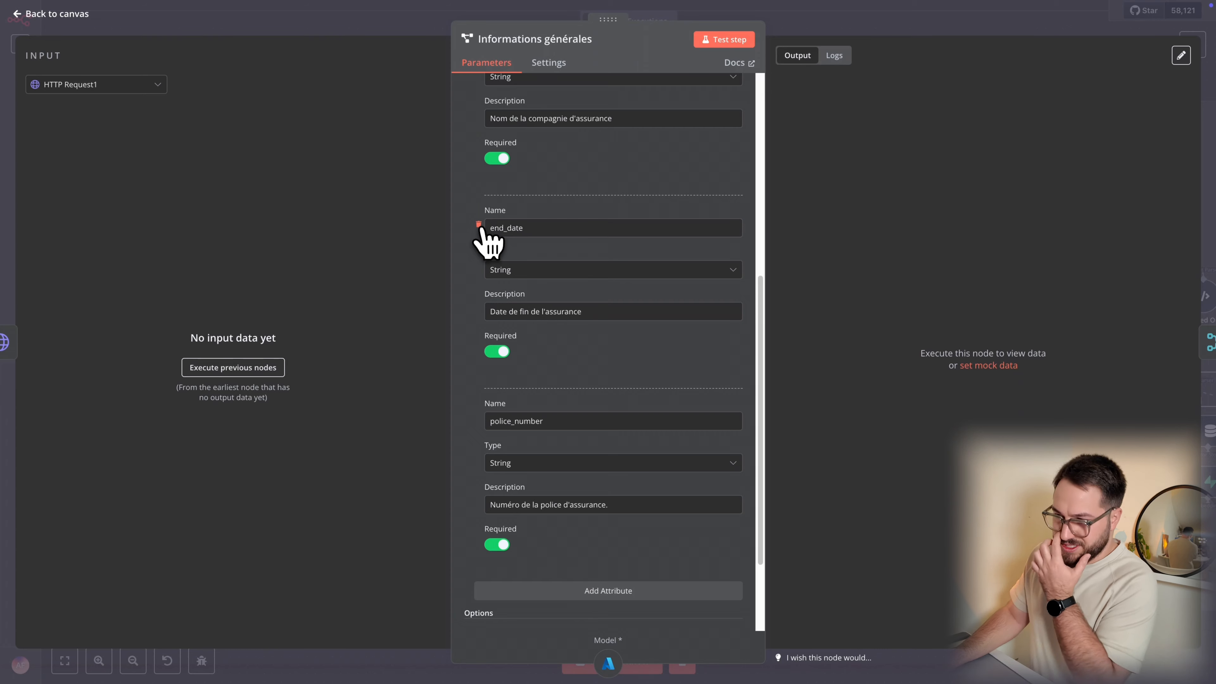
click(479, 225)
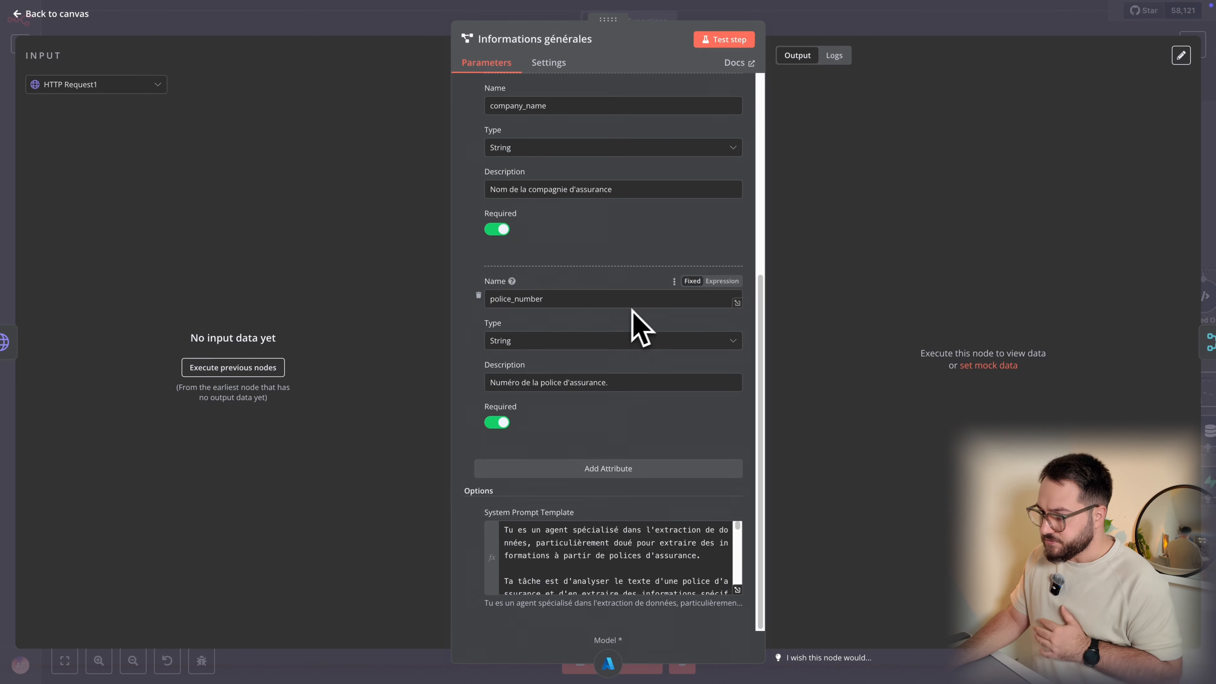
Review the remaining attributes of Informations générales and open its System Prompt Template in the expanded expression editor
scroll(665, 332, up, 3)
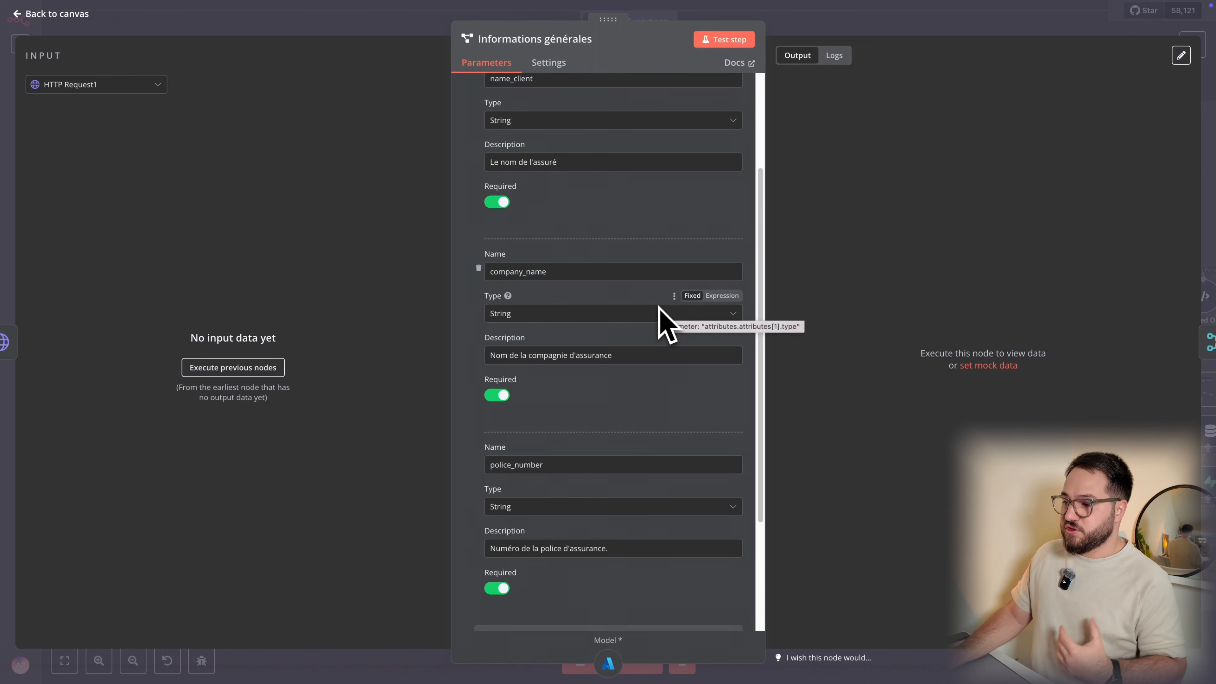
scroll(659, 309, down, 1)
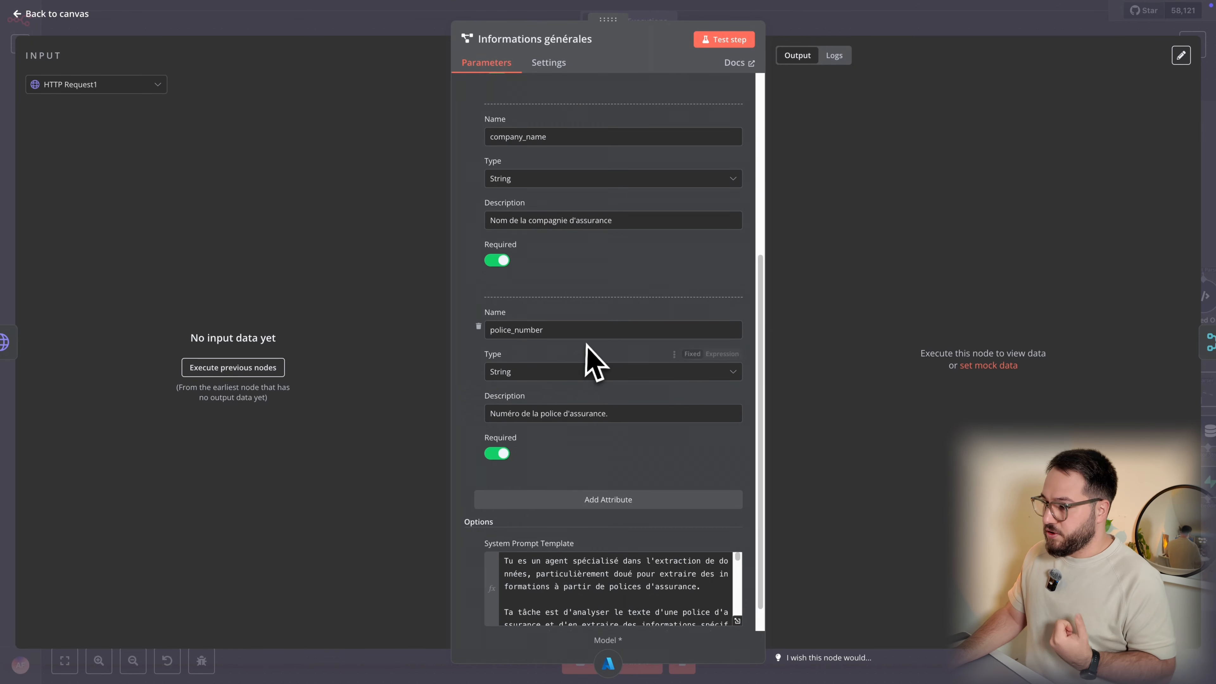
scroll(694, 395, down, 1)
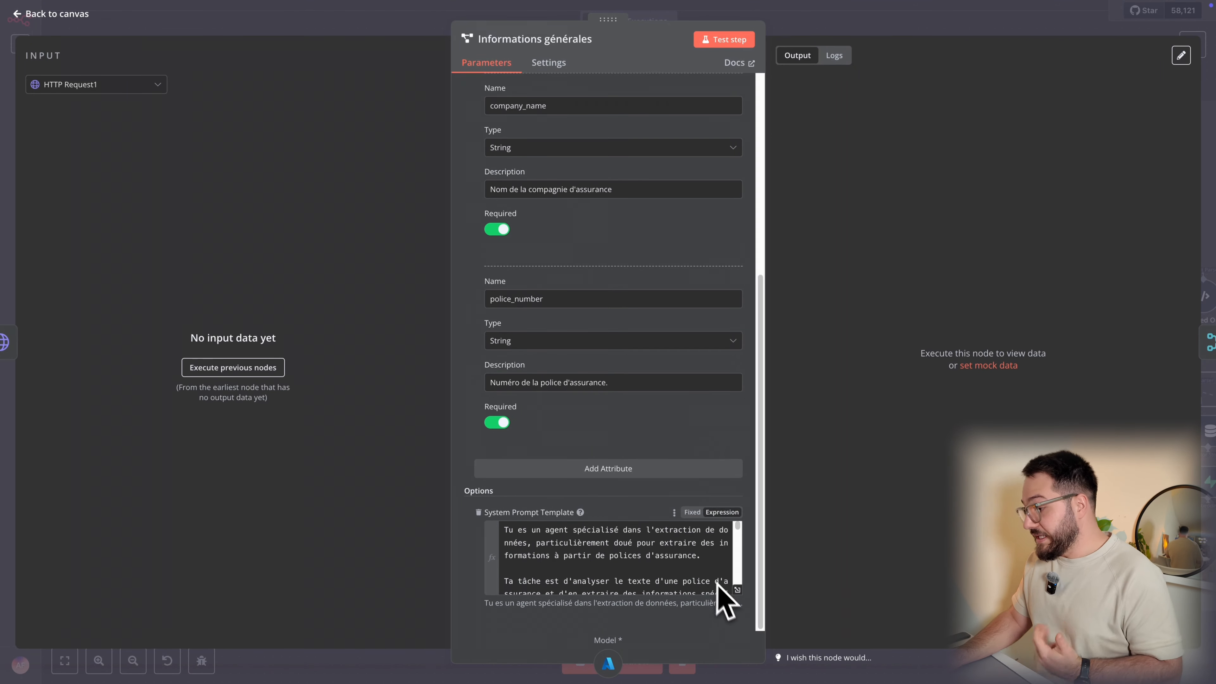
click(737, 590)
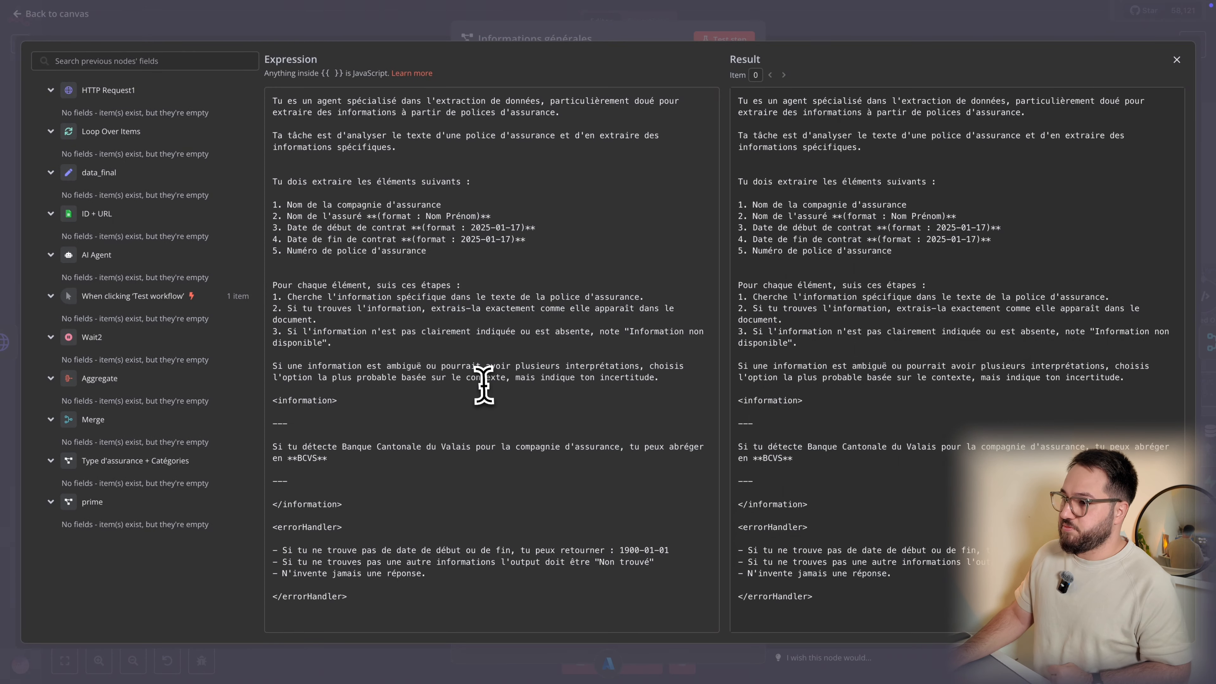
Remove the contract start and end date items from the prompt's extraction list and renumber the policy number item as 3
drag(528, 242, 223, 229)
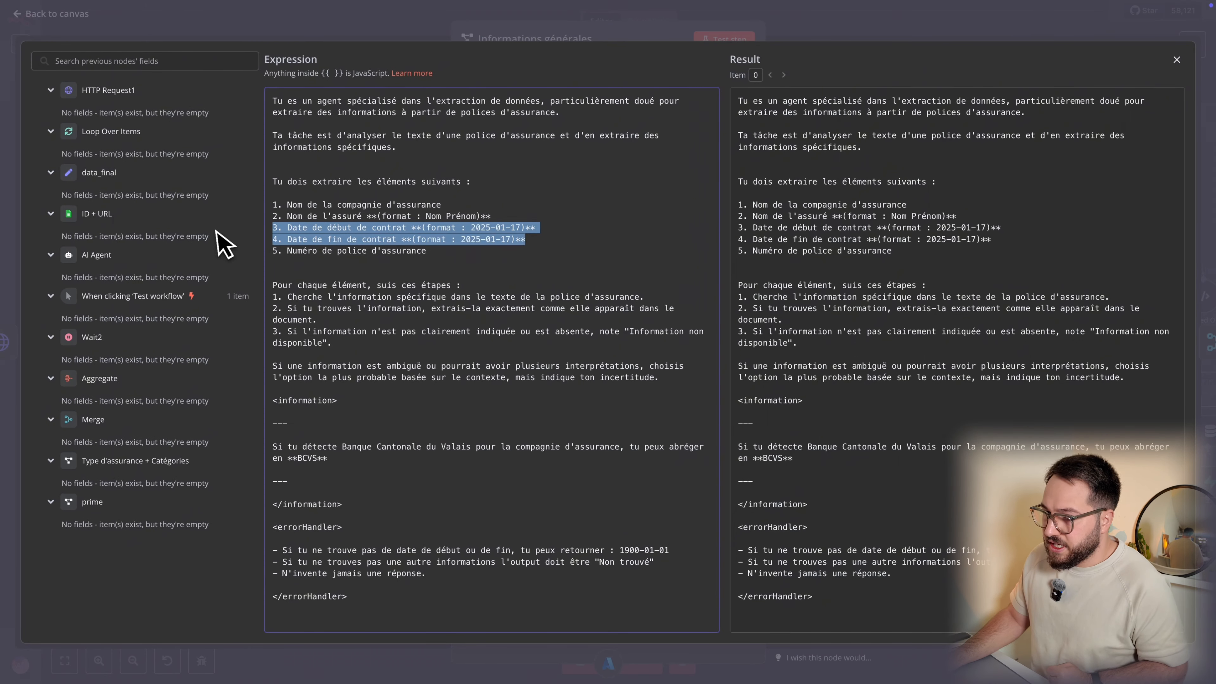
click(309, 244)
click(401, 250)
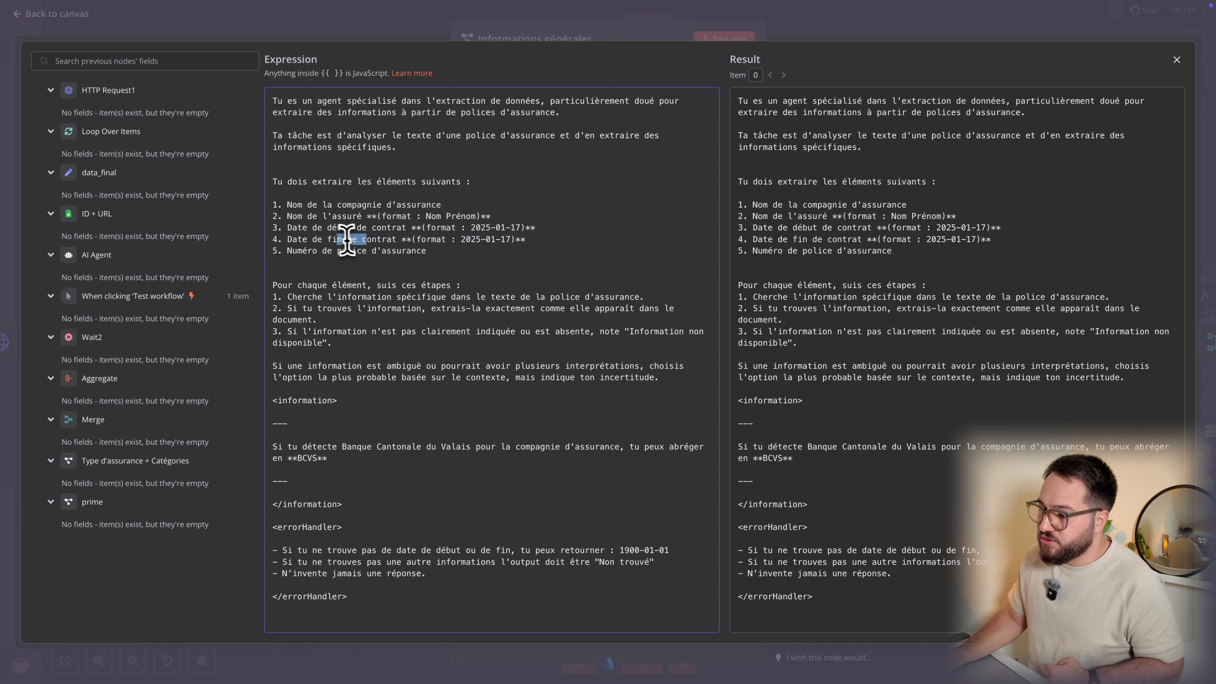
click(510, 248)
drag(348, 243, 276, 231)
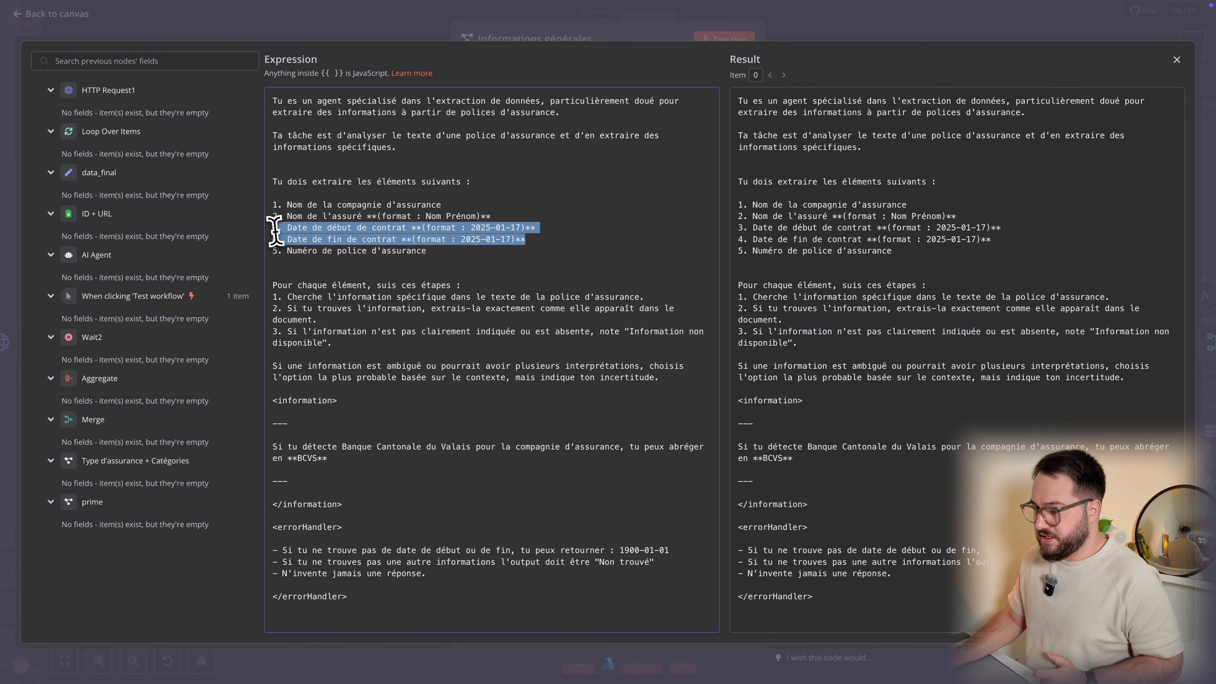
key(BackSpace)
key(BackSpace)
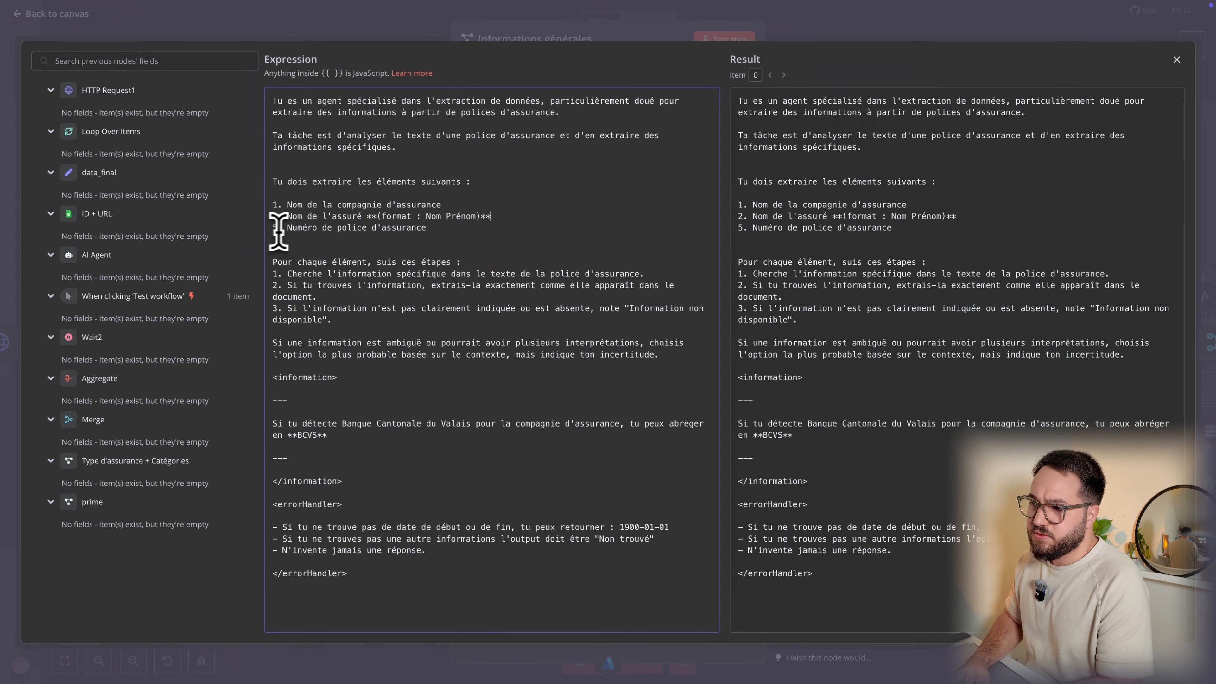
key(BackSpace)
text(3)
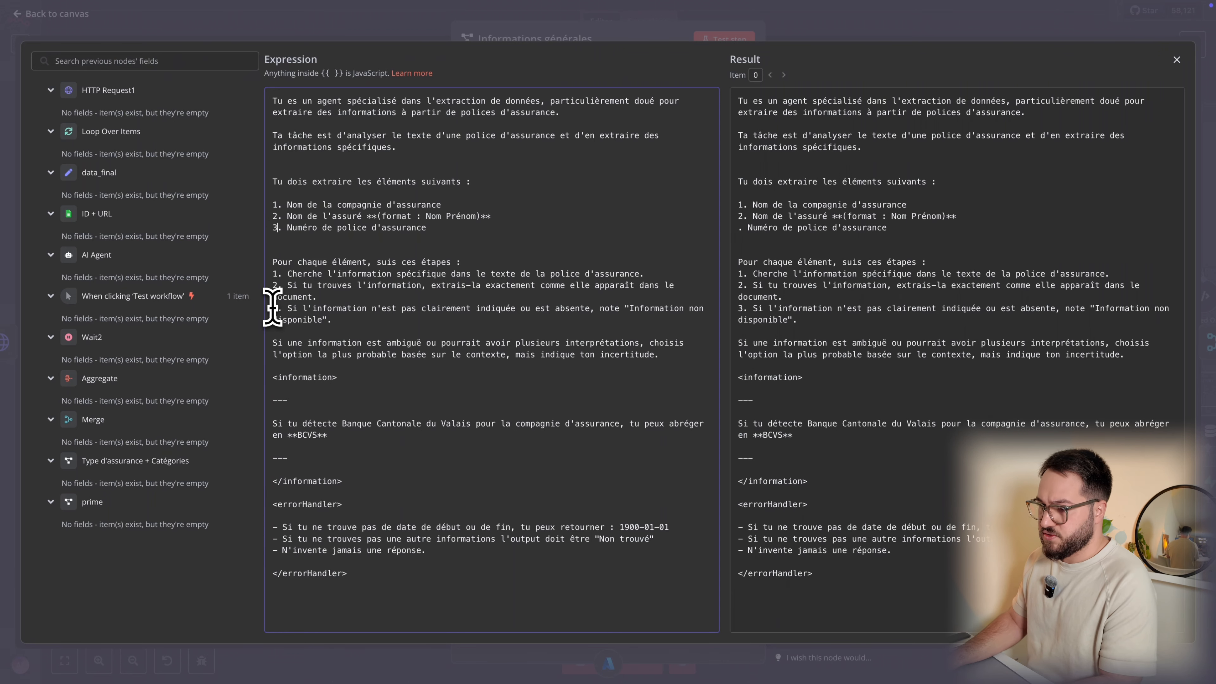
click(443, 300)
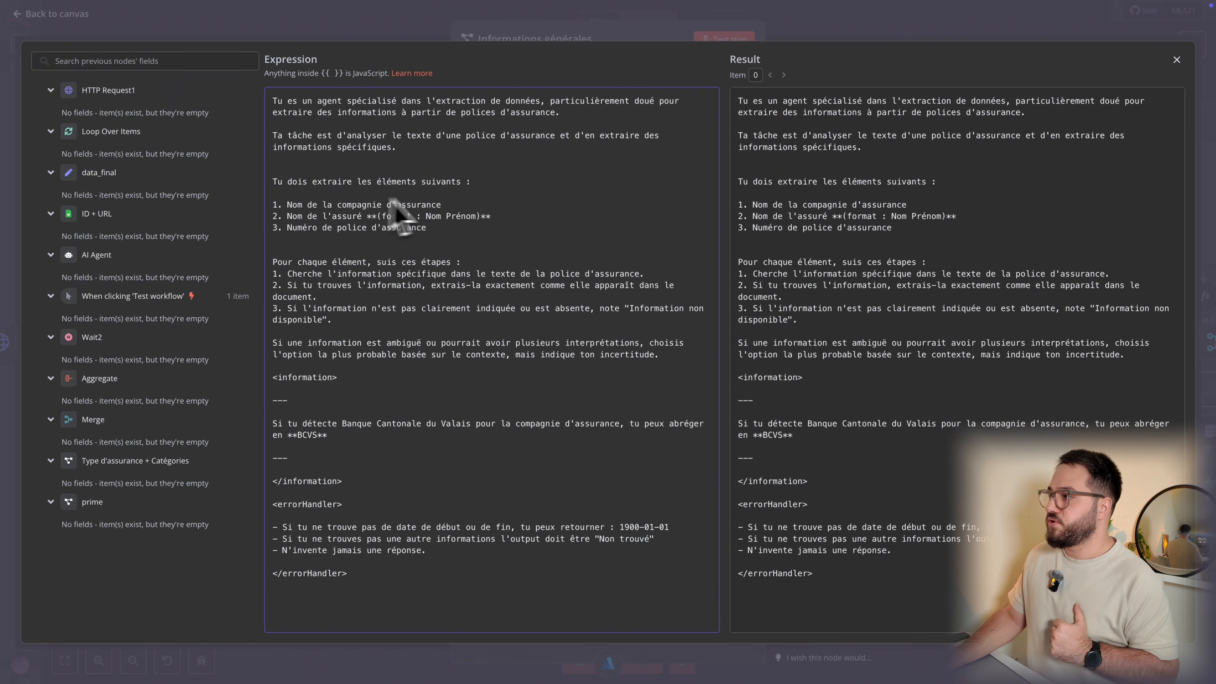
drag(399, 113, 562, 114)
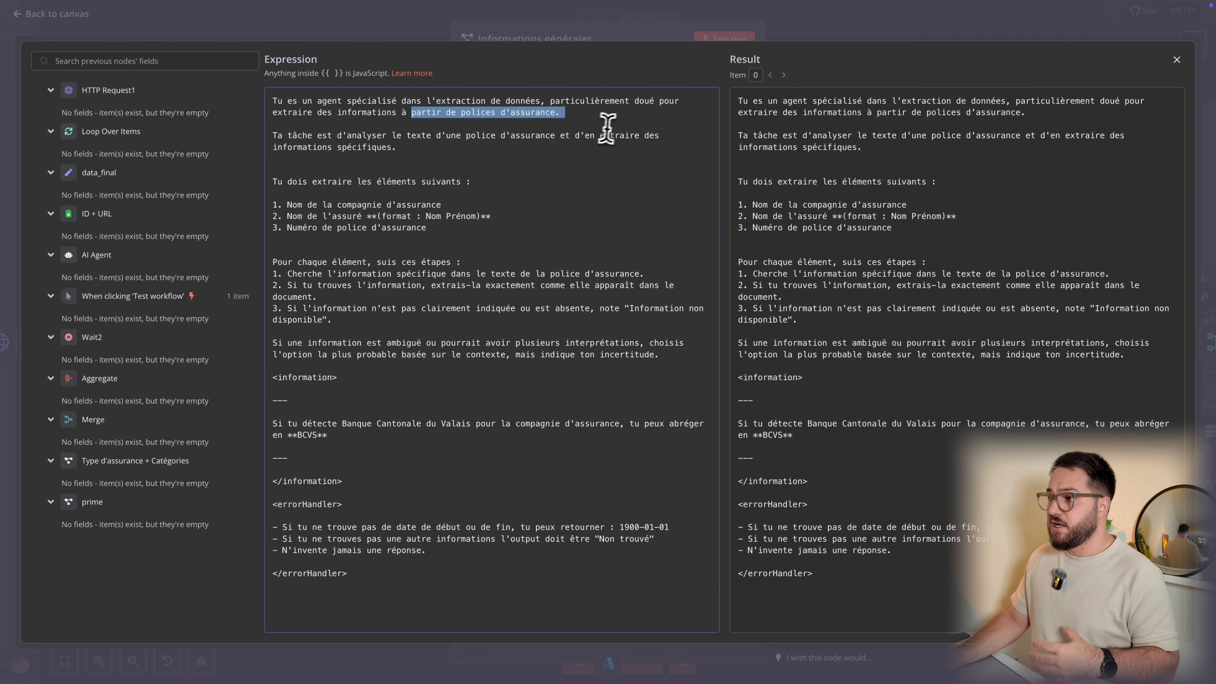
click(579, 170)
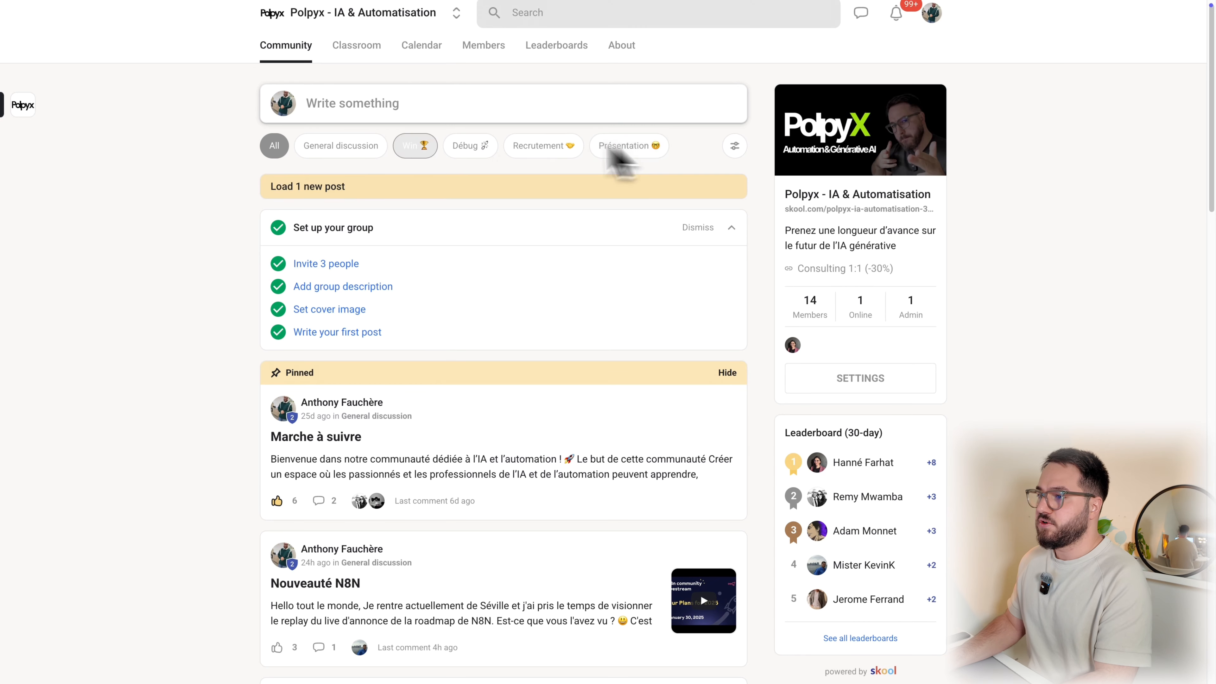
Switch to the Polpyx - IA & Automatisation community on Skool and look through its post feed
scroll(407, 218, down, 6)
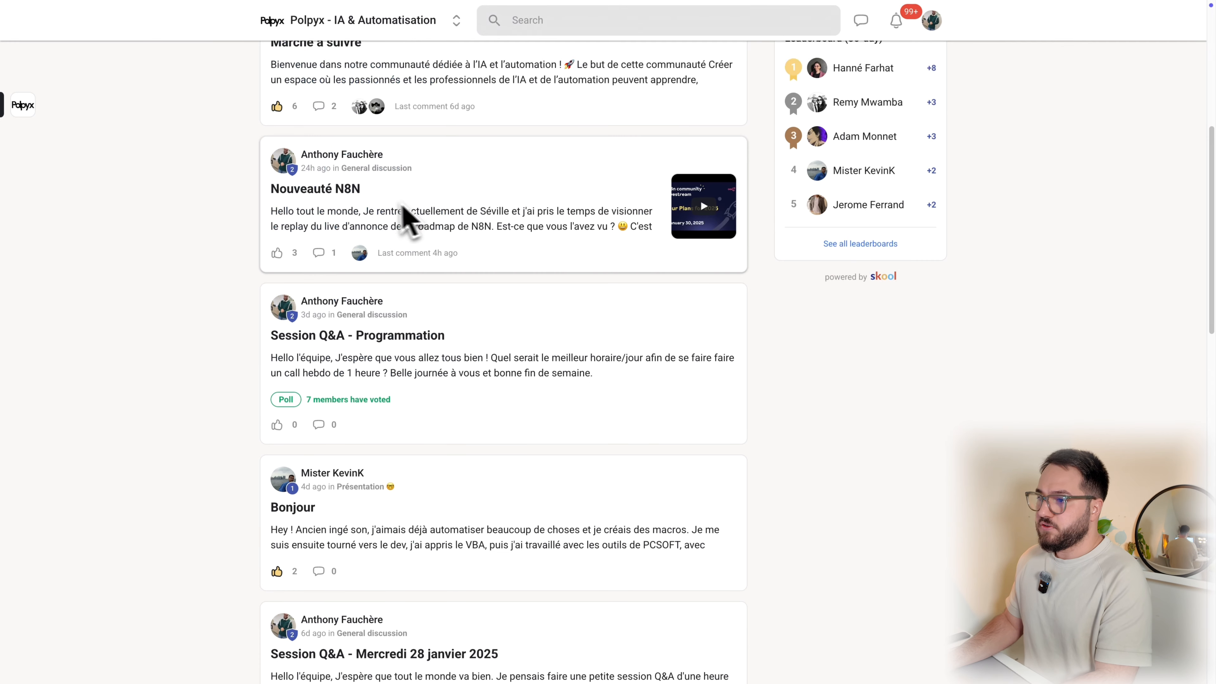
scroll(527, 208, up, 5)
scroll(431, 157, up, 1)
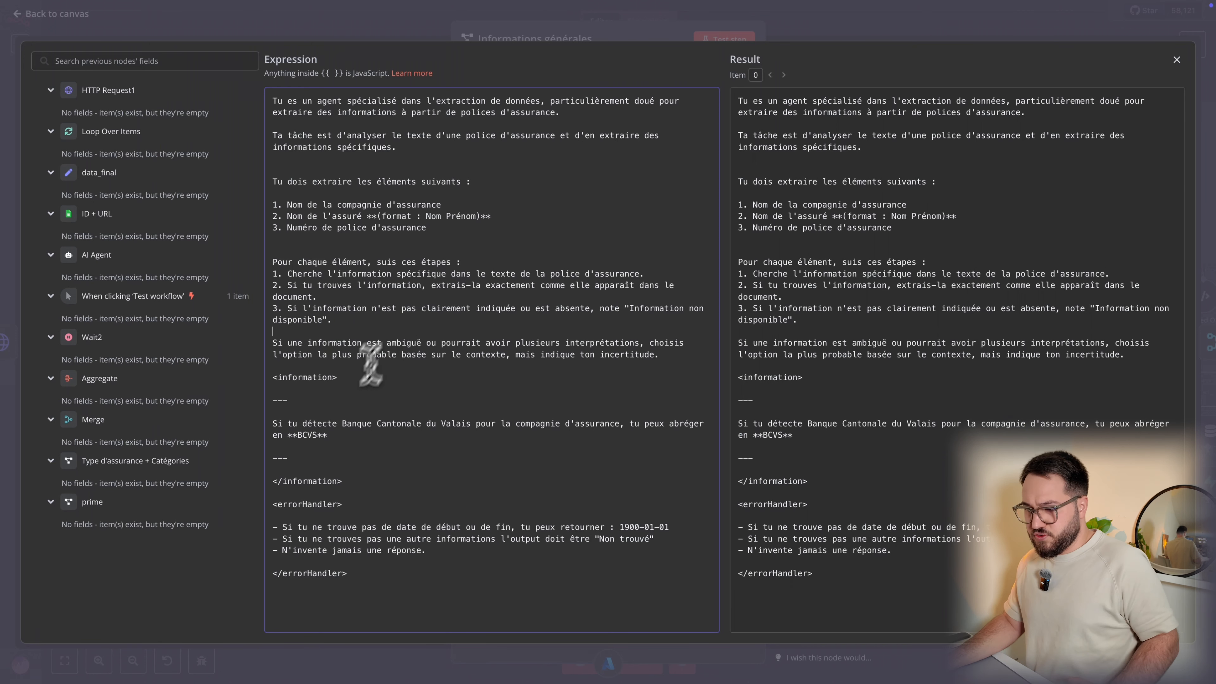
Delete the Banque Cantonale du Valais abbreviation instruction and its leftover blank lines from the prompt's information block
drag(328, 436, 242, 423)
key(BackSpace)
key(BackSpace)
key(BackSpace)
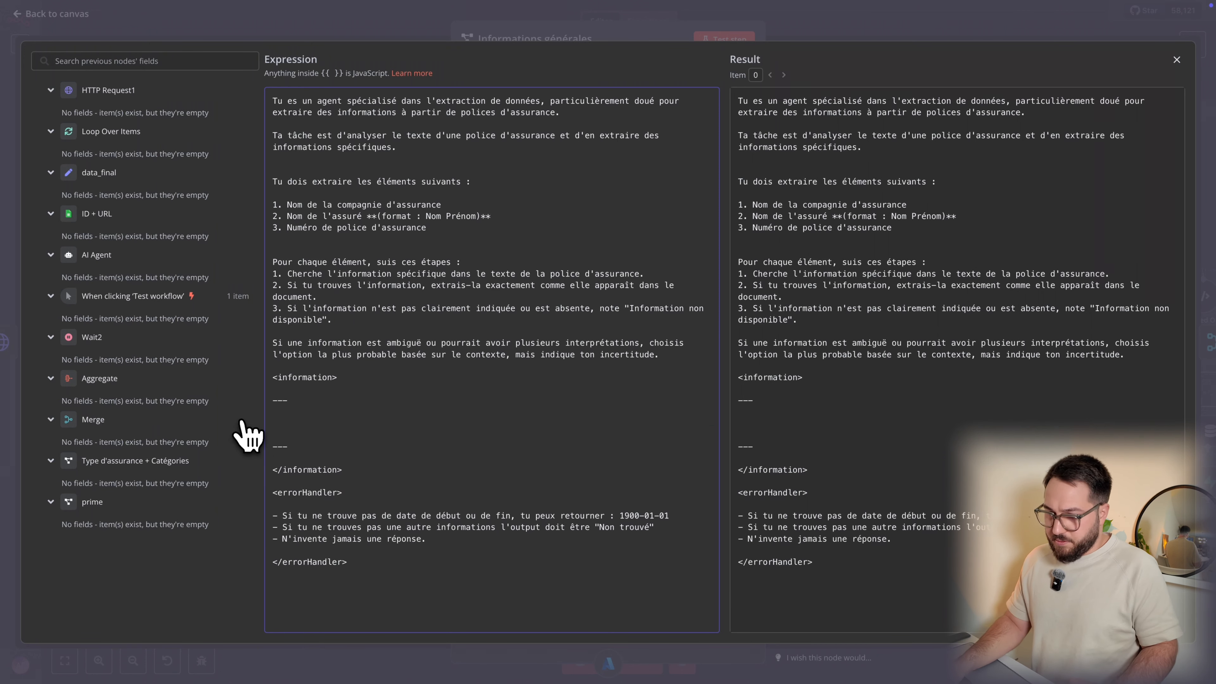
drag(273, 420, 311, 420)
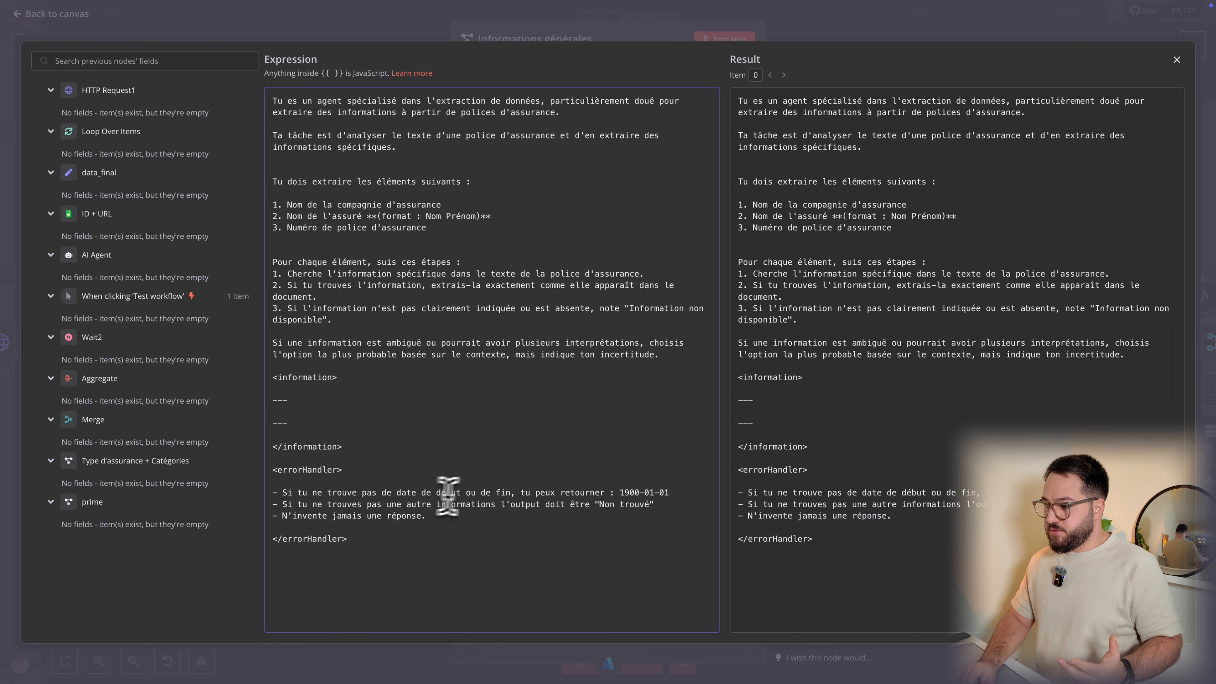
Delete the errorHandler line that returns 1900-01-01 for a missing start or end date
drag(670, 492, 473, 480)
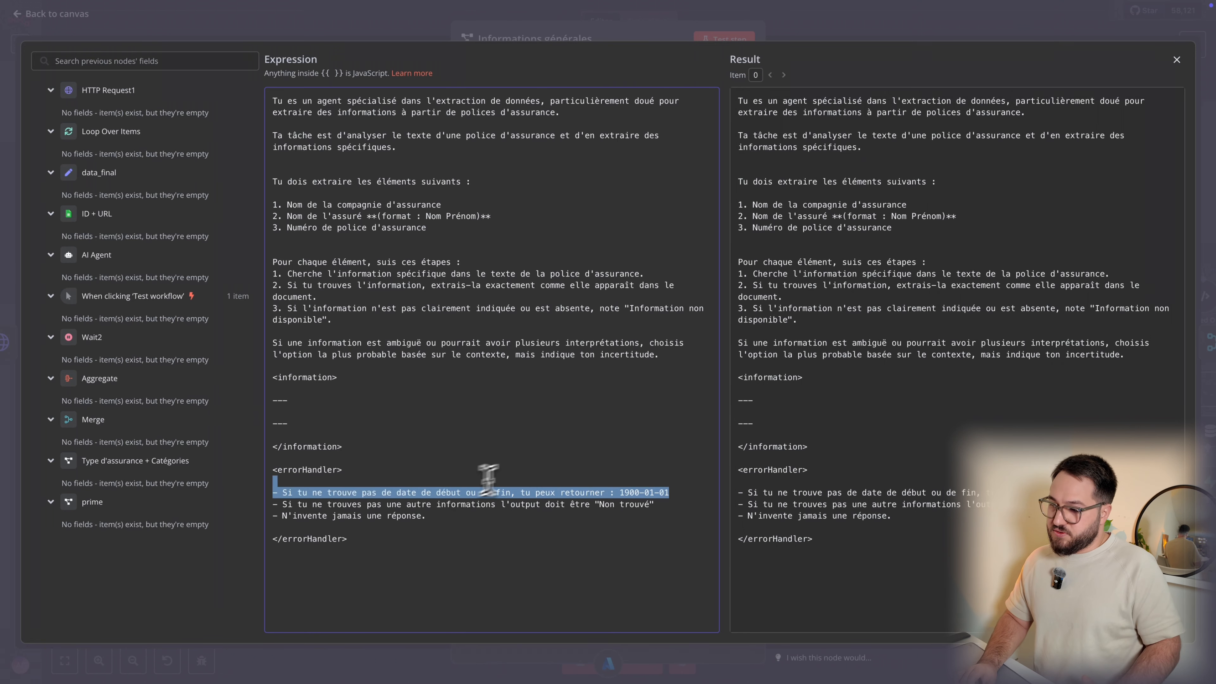
double_click(626, 492)
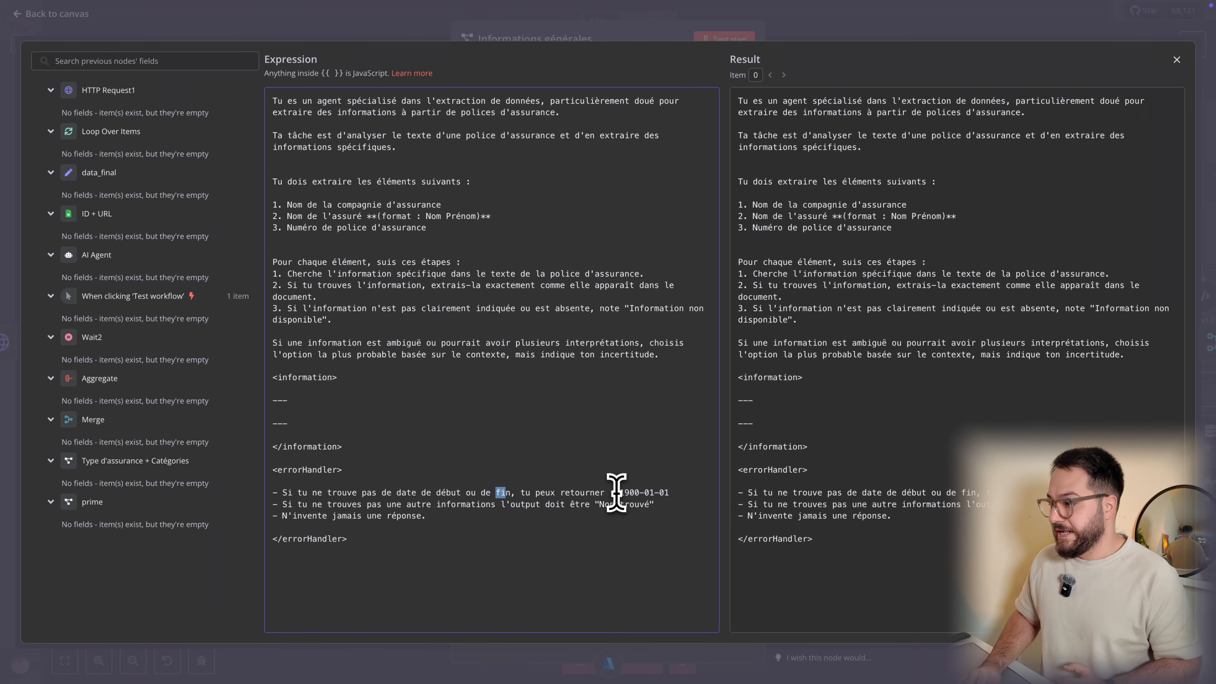
drag(617, 492, 654, 494)
click(641, 519)
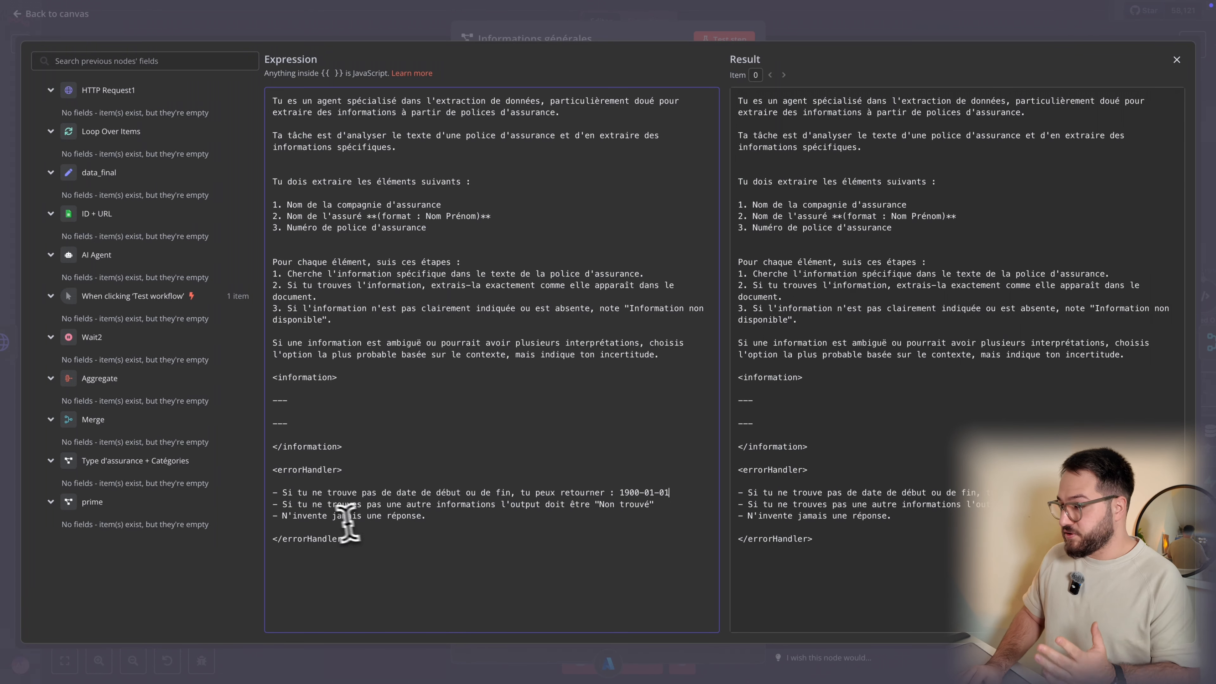
drag(682, 496, 270, 498)
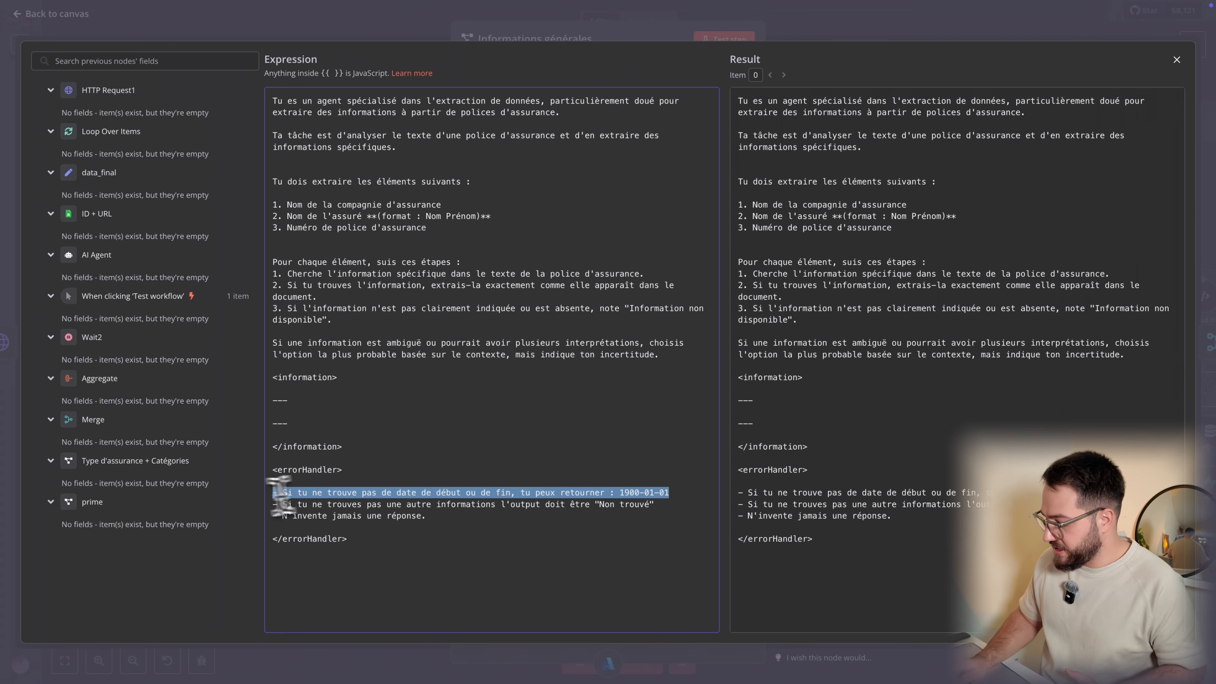
key(BackSpace)
key(BackSpace)
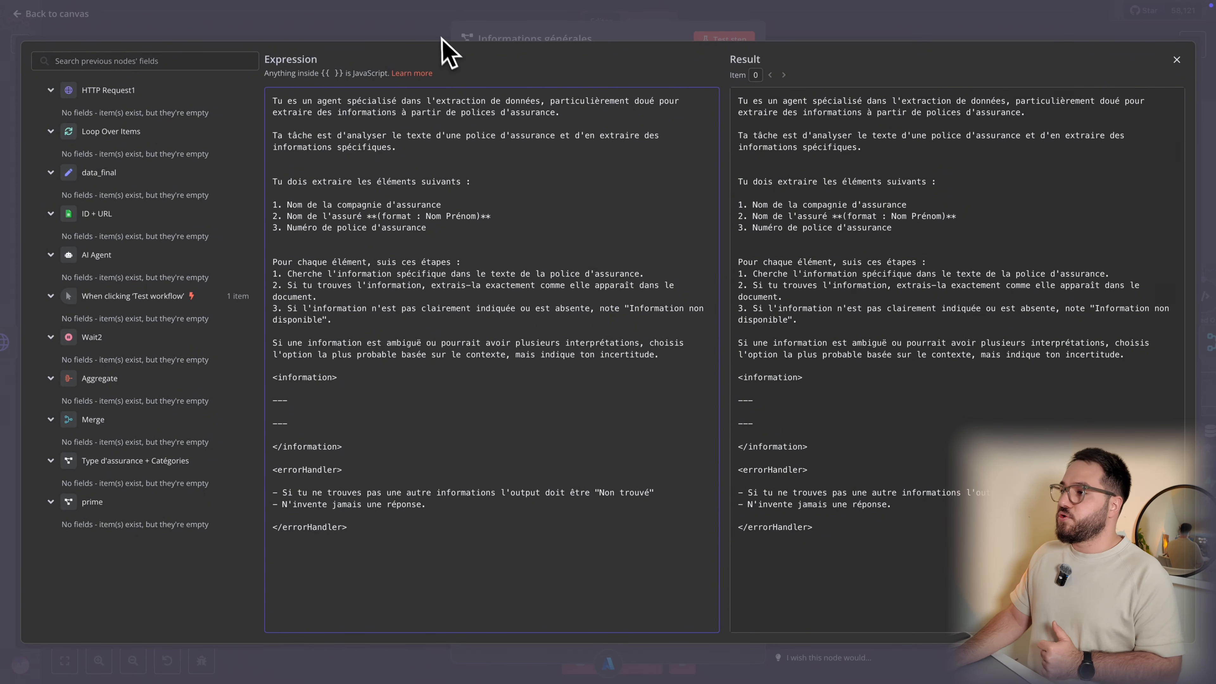
Close the Informations générales node and move the Azure OpenAI Chat Model sub-node to the lower left of the prime node
key(Escape)
key(Escape)
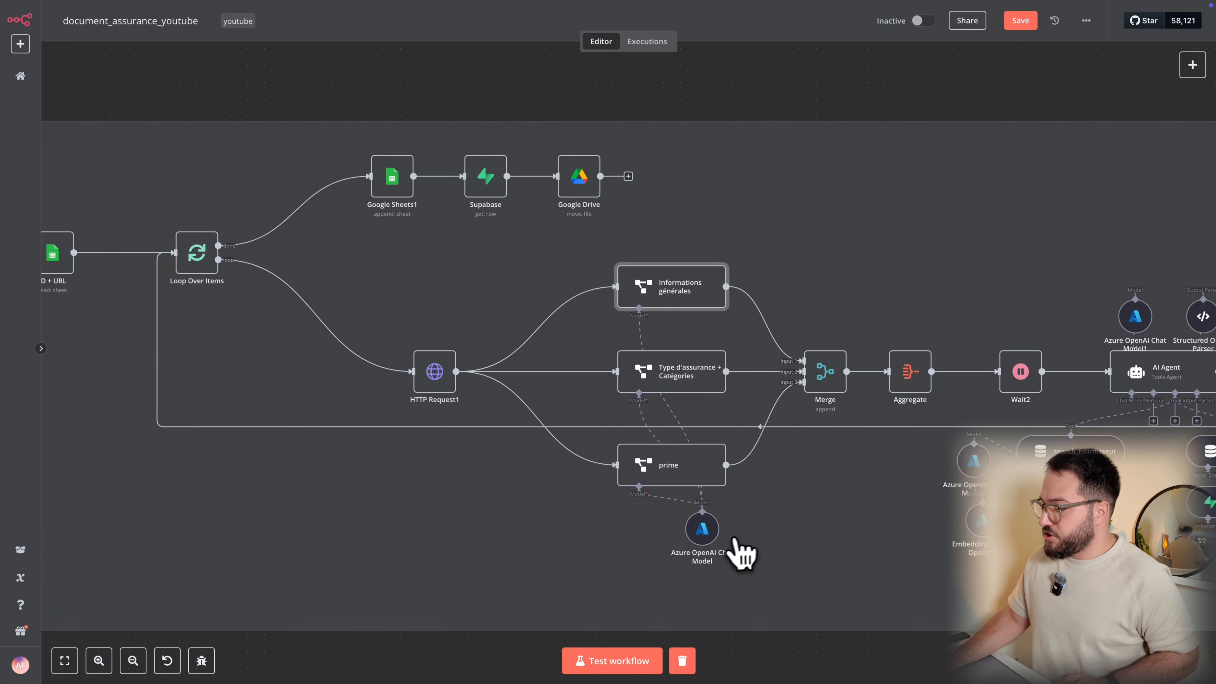
drag(705, 531, 545, 488)
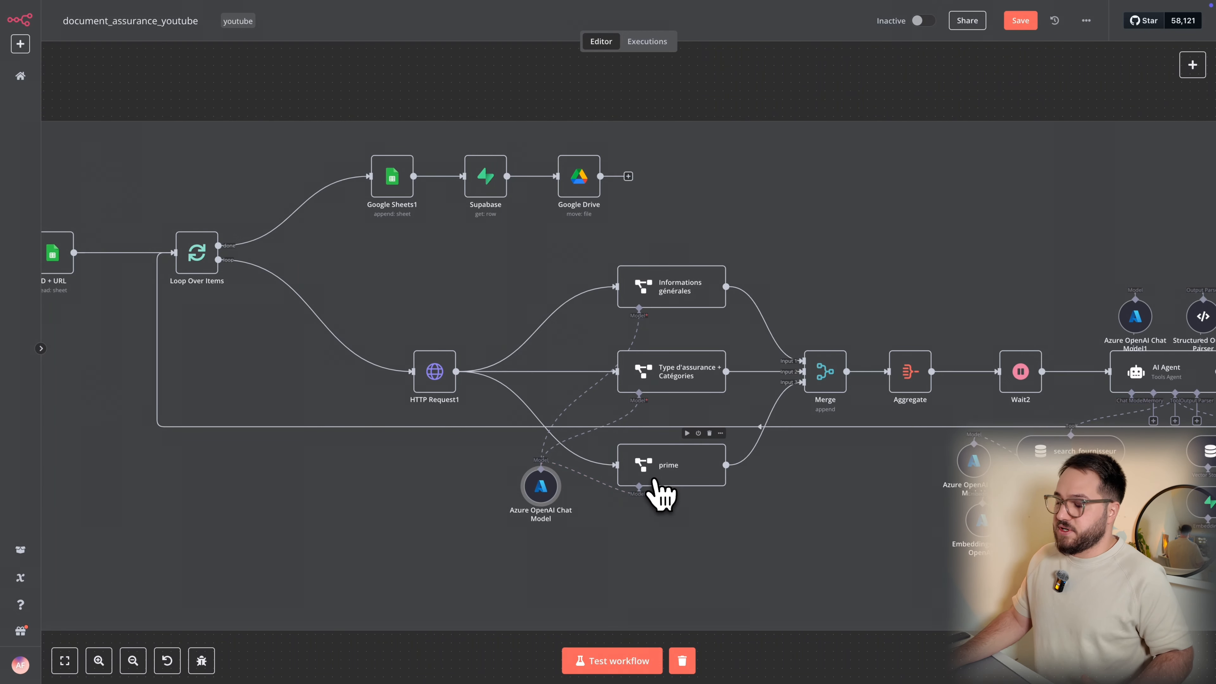
Review the prime node's System Prompt Template, including the element to extract and the definition of the premium
double_click(655, 480)
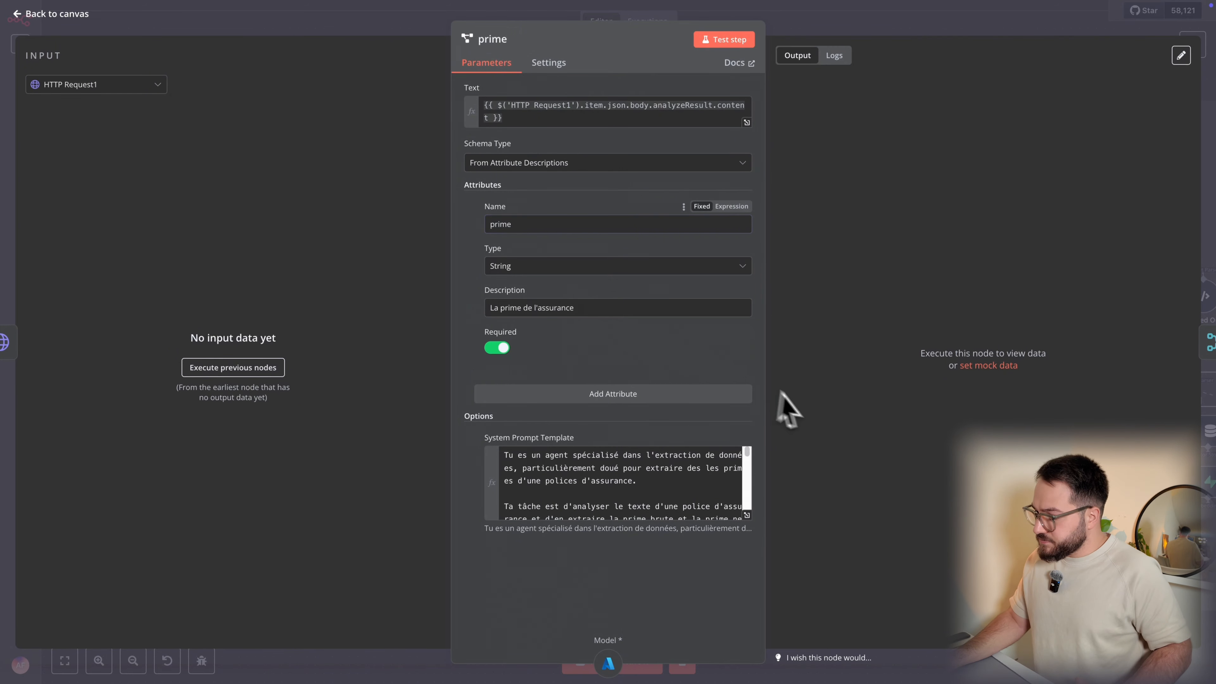
click(747, 512)
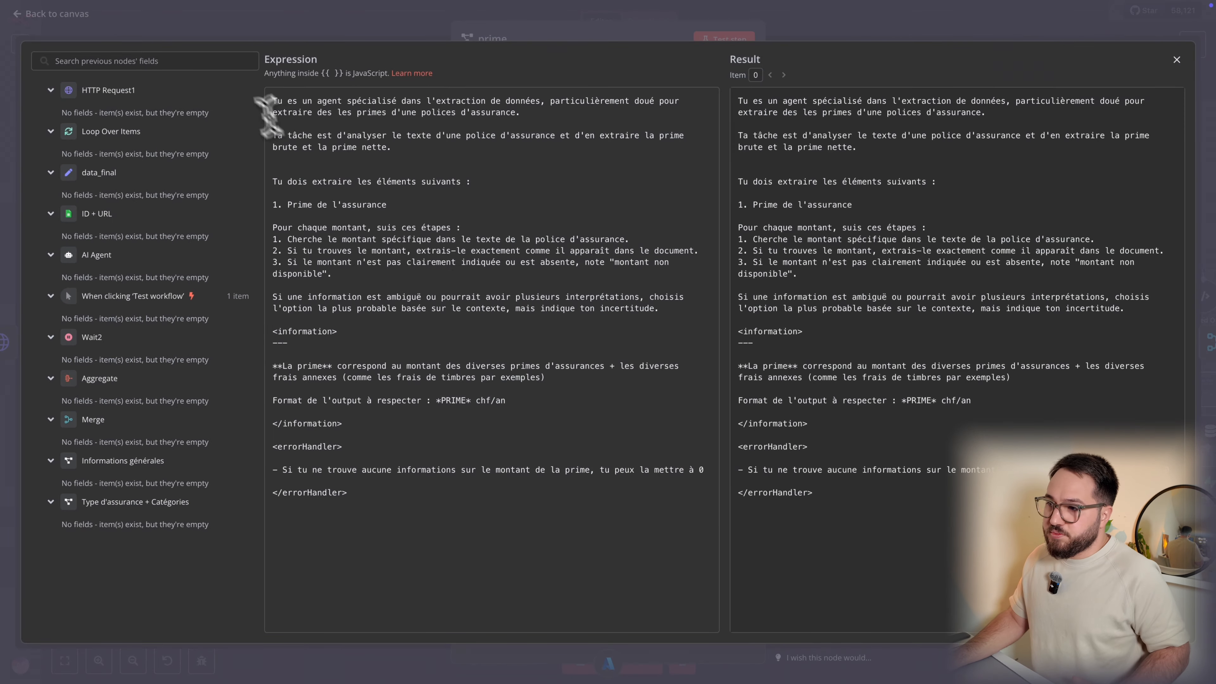
drag(289, 204, 401, 204)
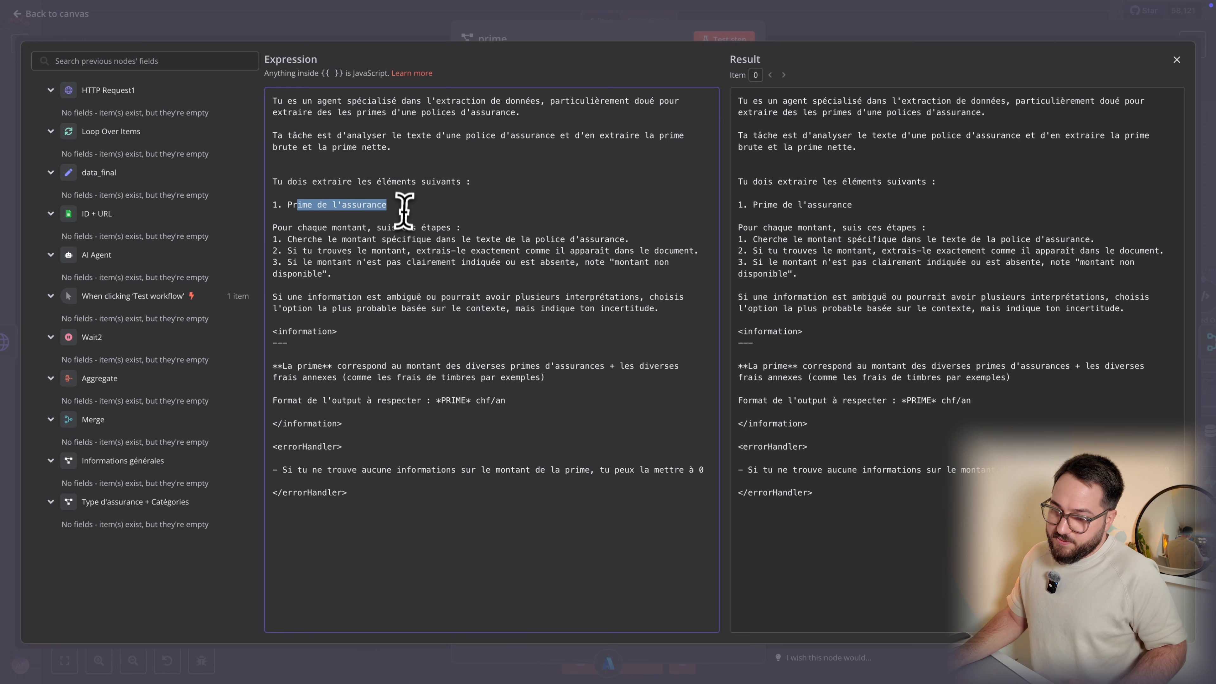
click(389, 412)
drag(295, 365, 545, 382)
click(550, 443)
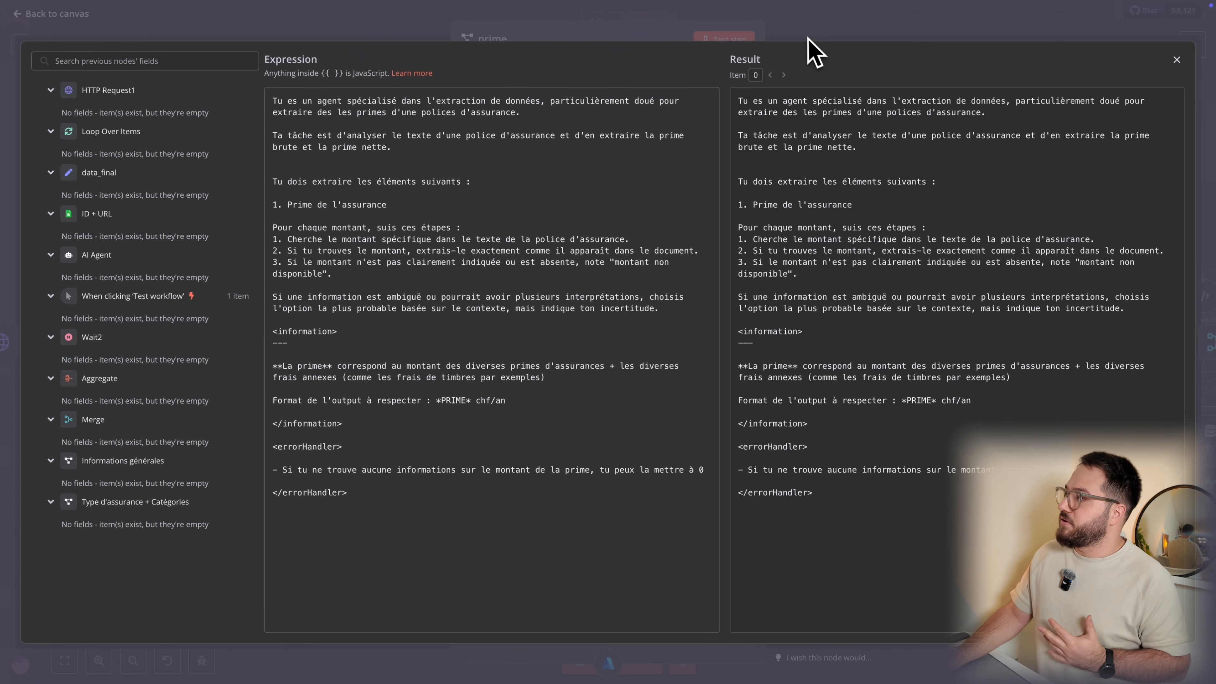
key(Escape)
key(Escape)
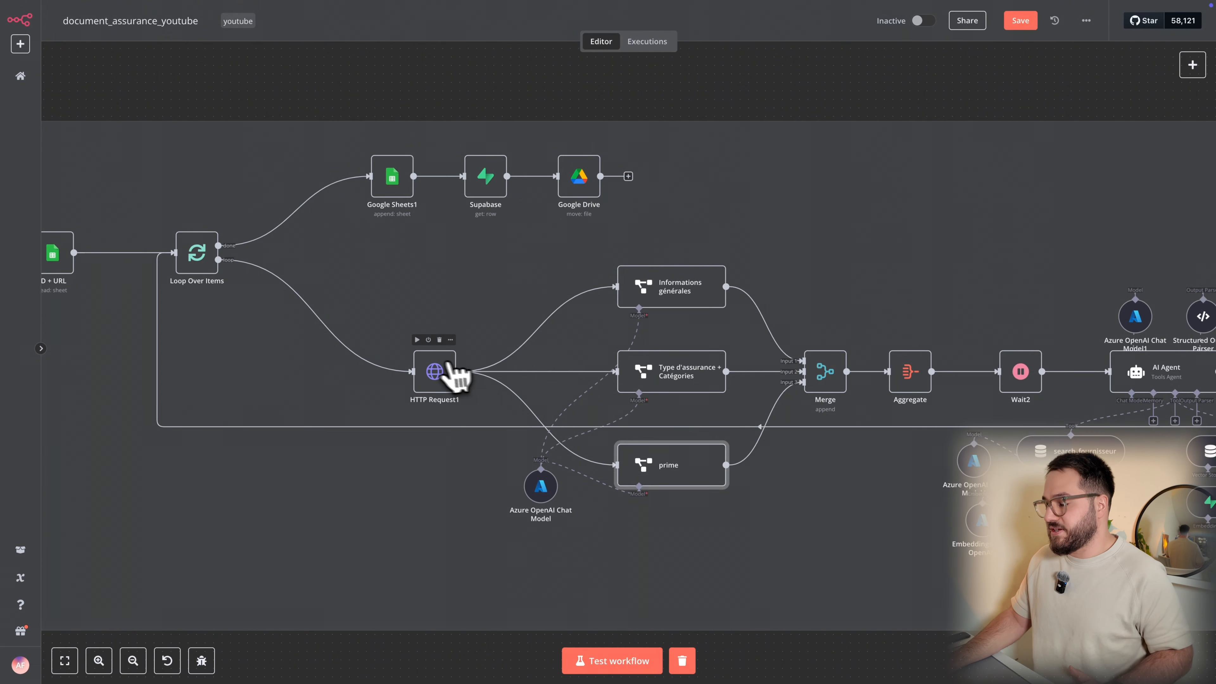
Check the Merge node's mode and number of inputs
scroll(773, 400, down, 2)
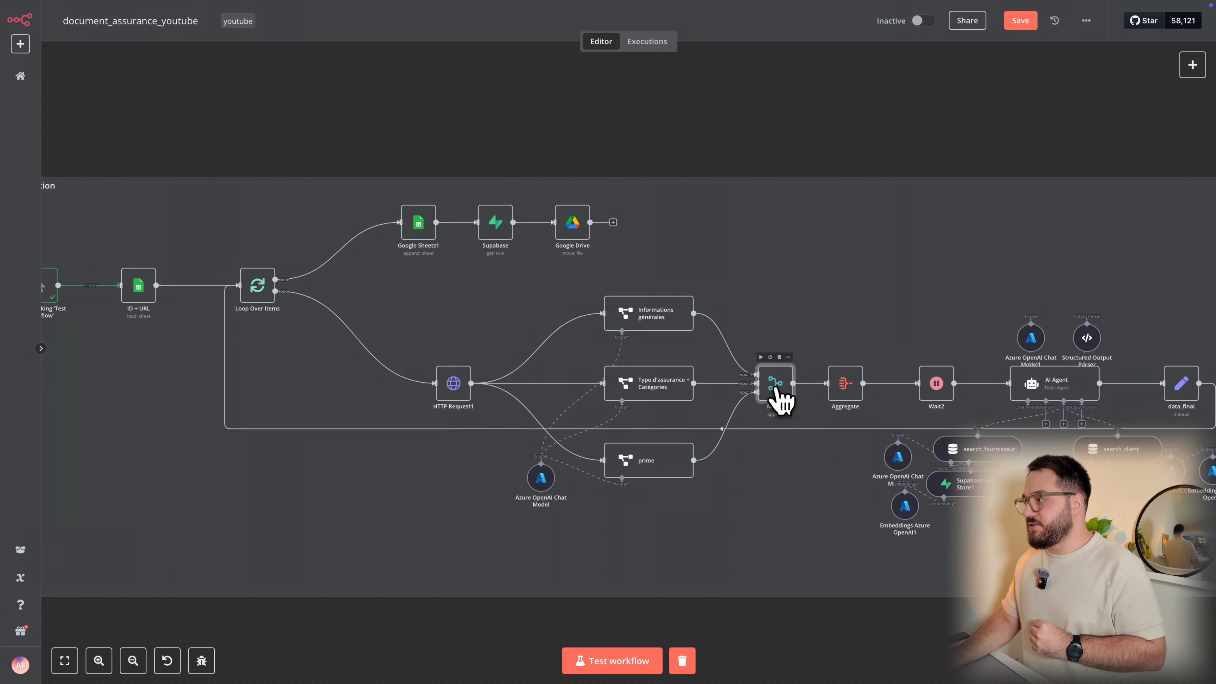
double_click(780, 396)
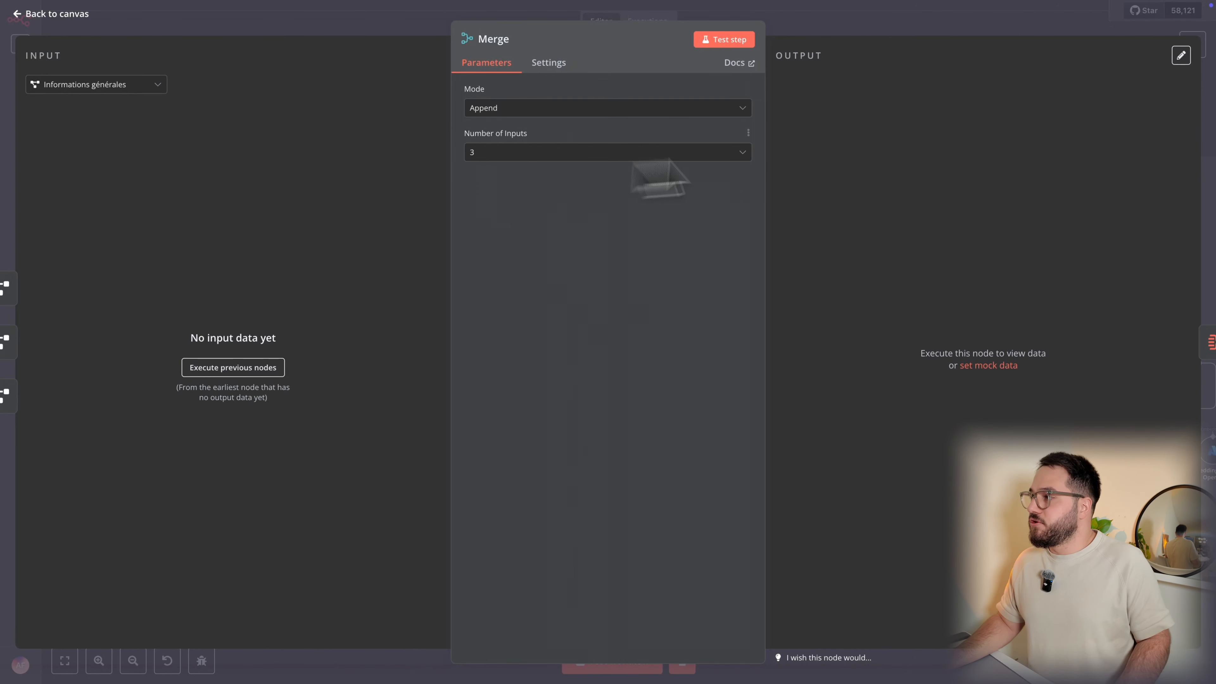
click(838, 43)
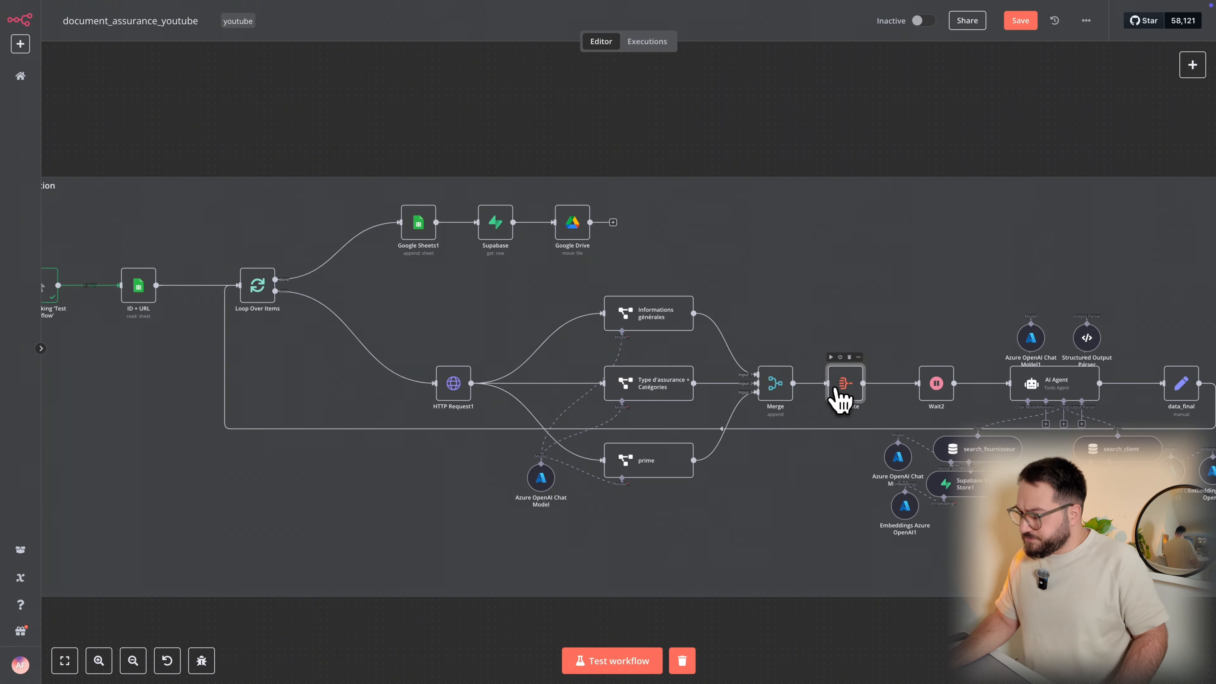
Move the Aggregate node closer to Merge and the Wait2 node closer to Aggregate
drag(839, 395, 812, 385)
right_click(795, 389)
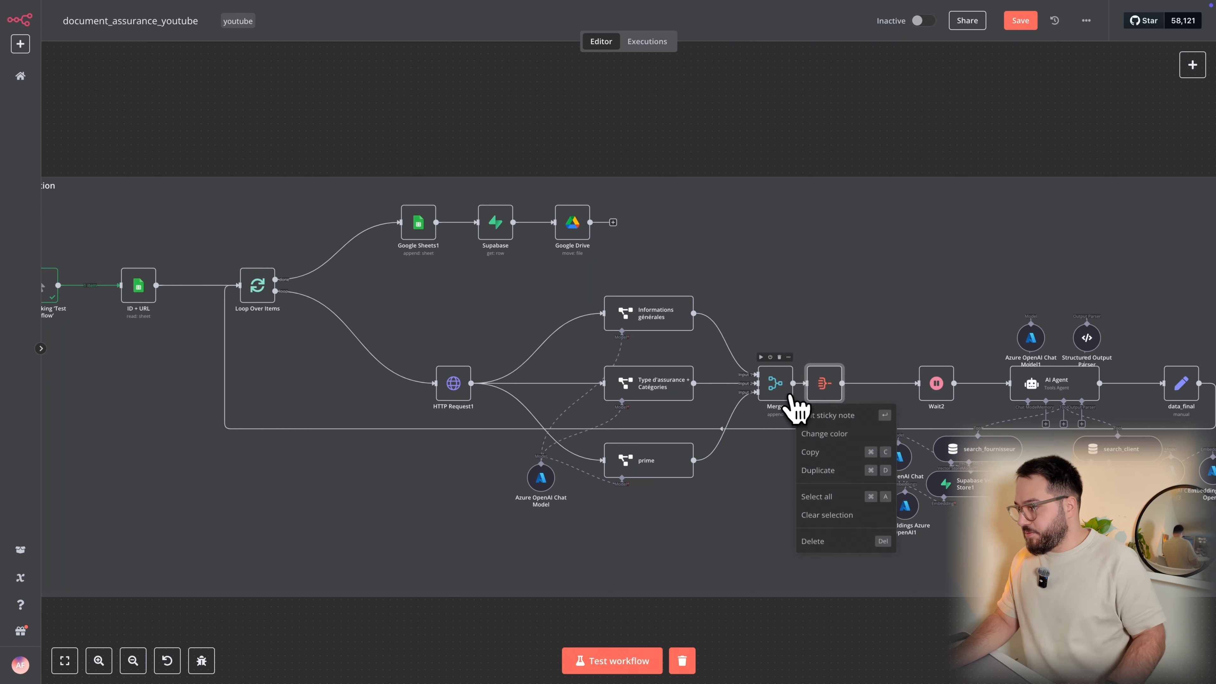
click(809, 353)
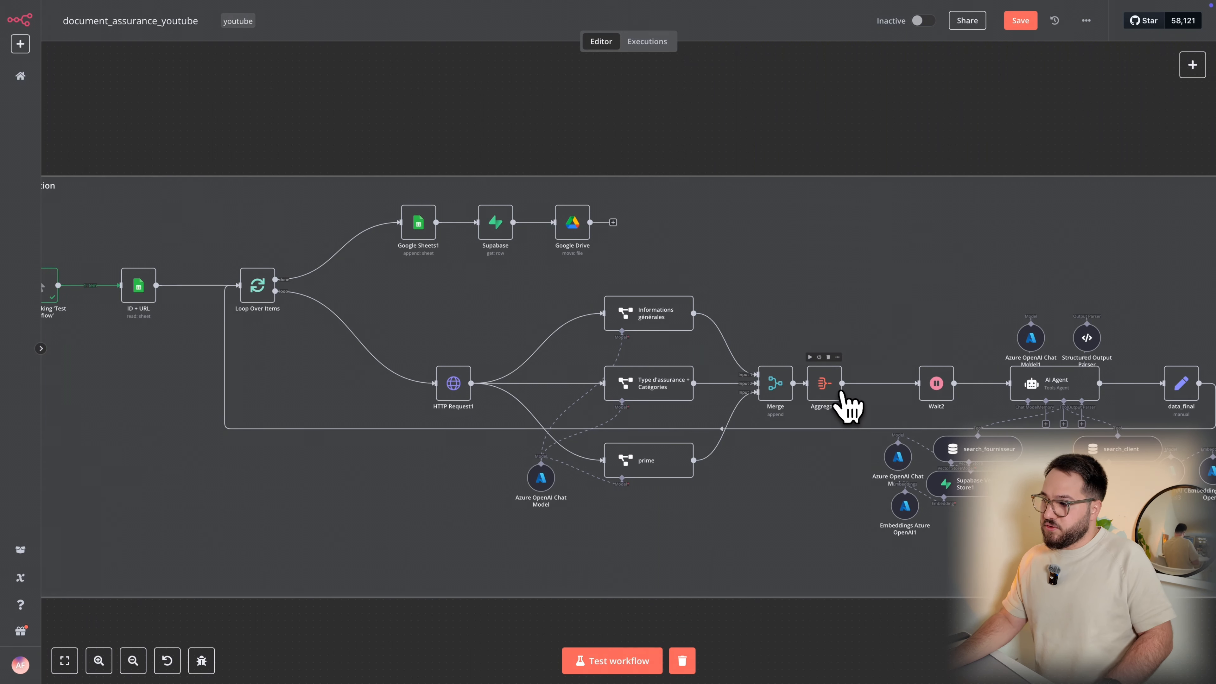
mouse_move(902, 402)
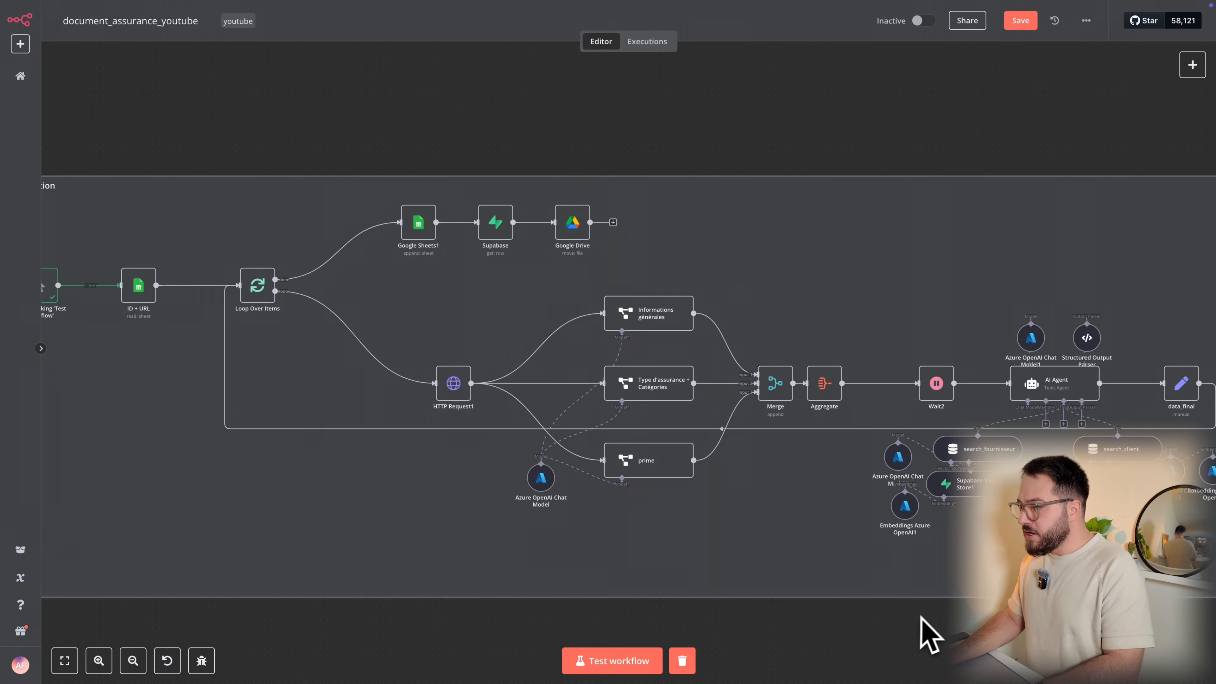
drag(988, 629, 806, 553)
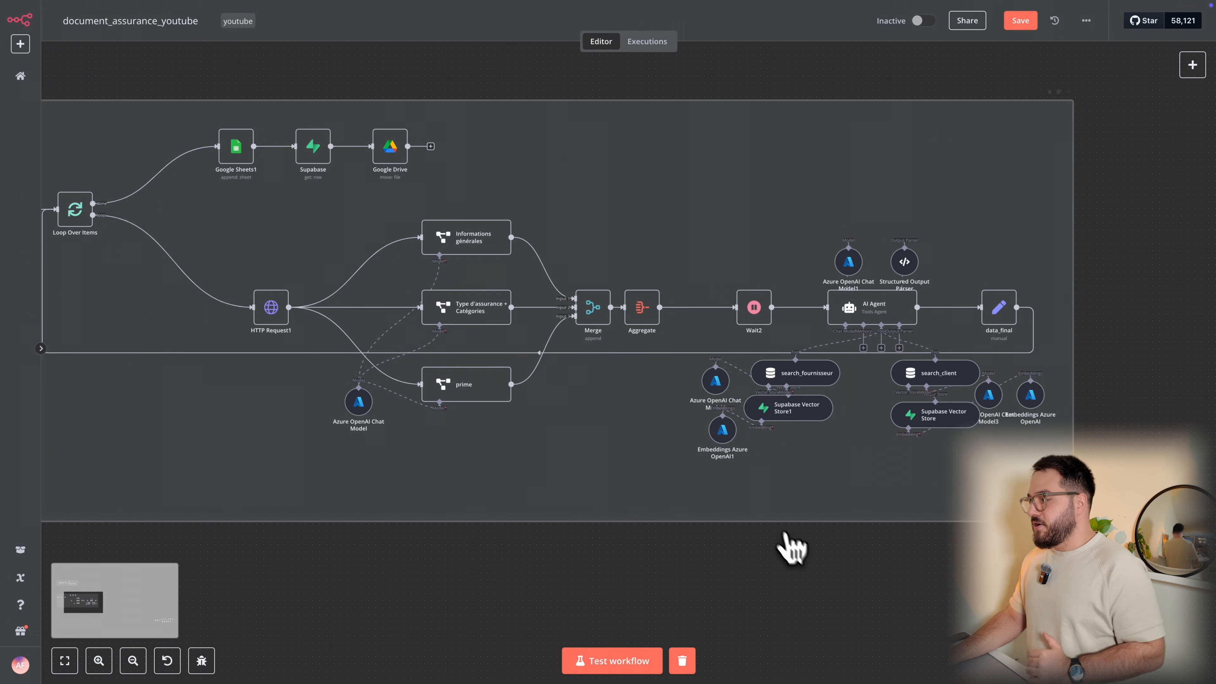
drag(753, 310, 725, 310)
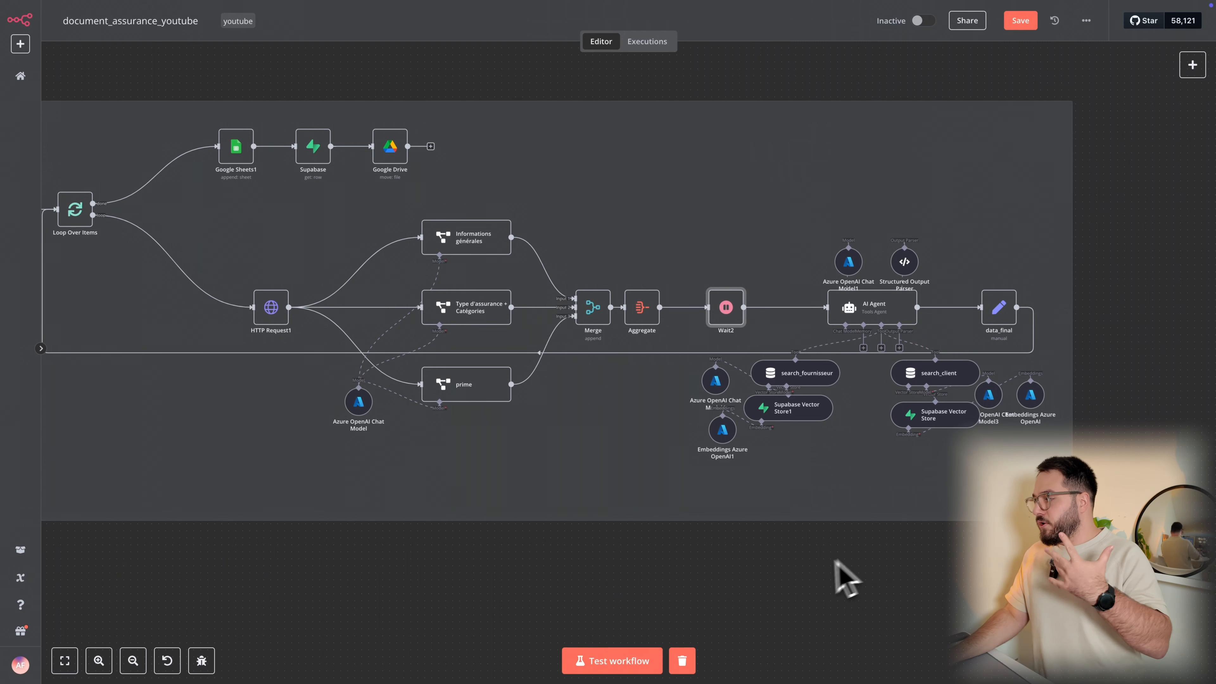
click(813, 583)
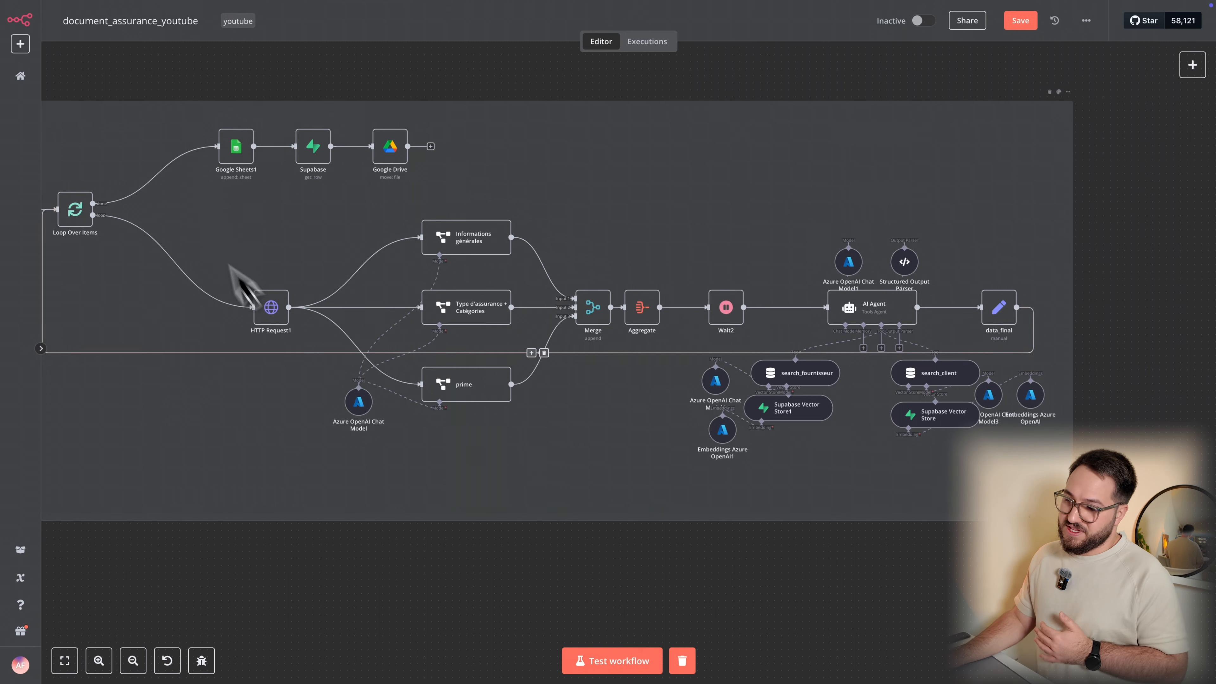
drag(515, 579, 412, 212)
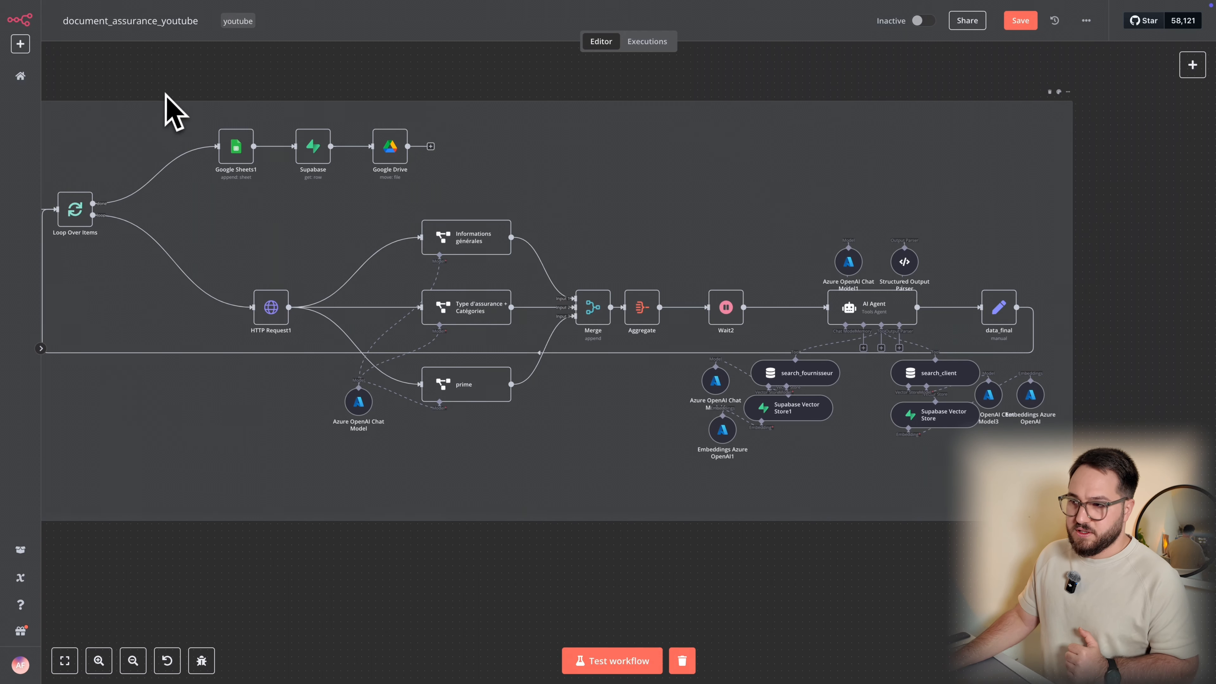
drag(195, 62, 380, 103)
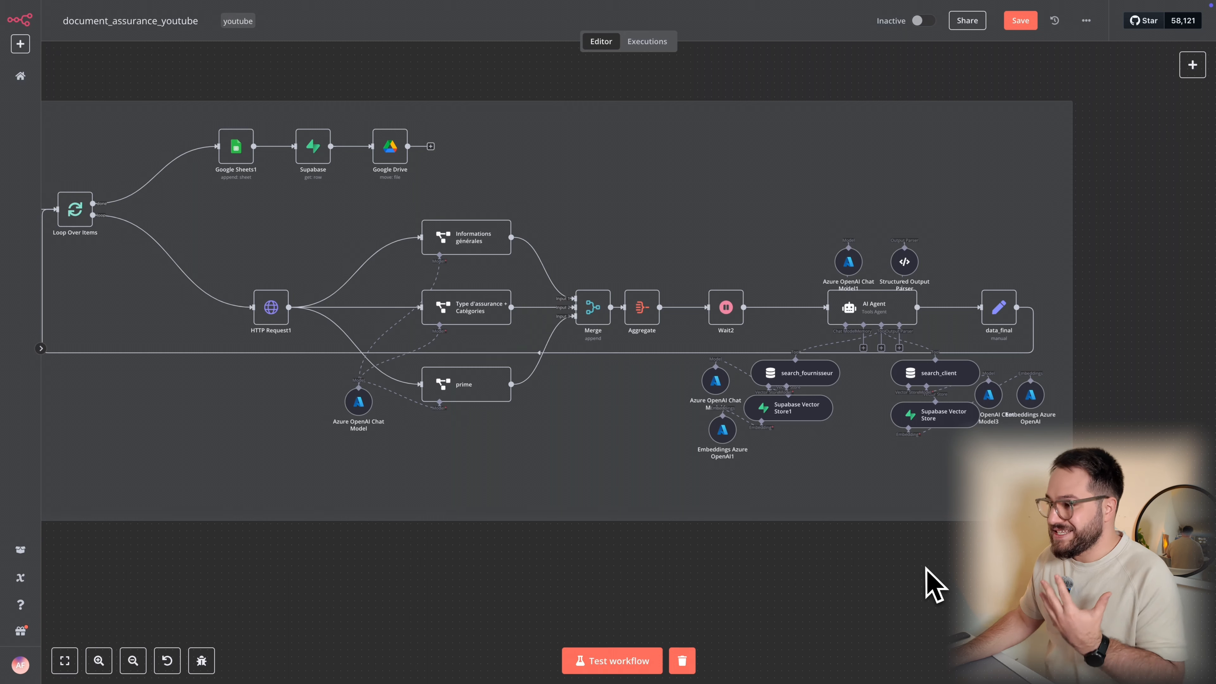
Shift the search_fournisseur tool node slightly so it lines up above Supabase Vector Store1
drag(909, 578, 676, 344)
click(967, 545)
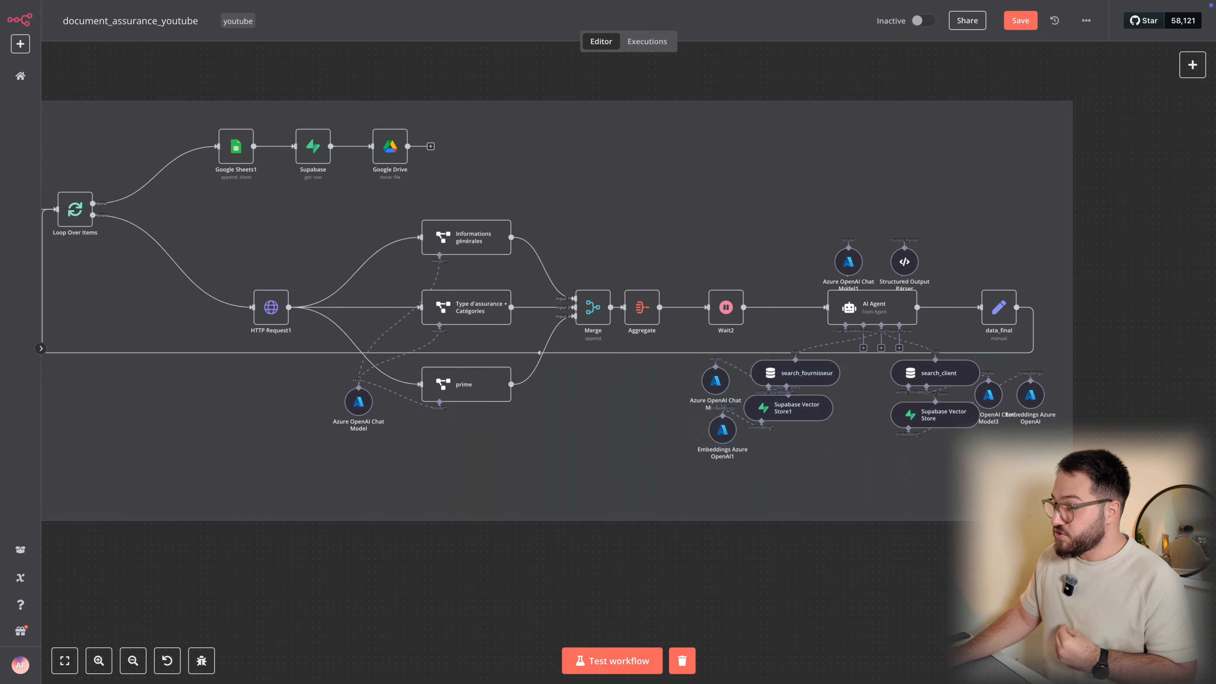
drag(787, 378, 776, 367)
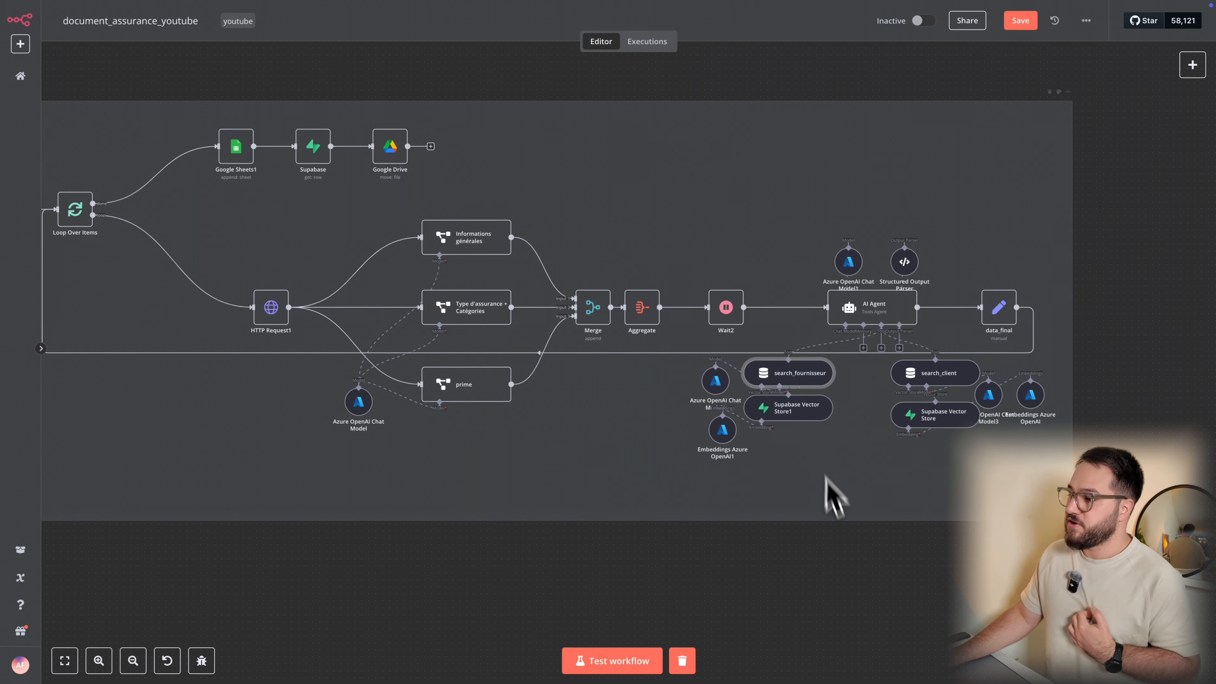
click(839, 536)
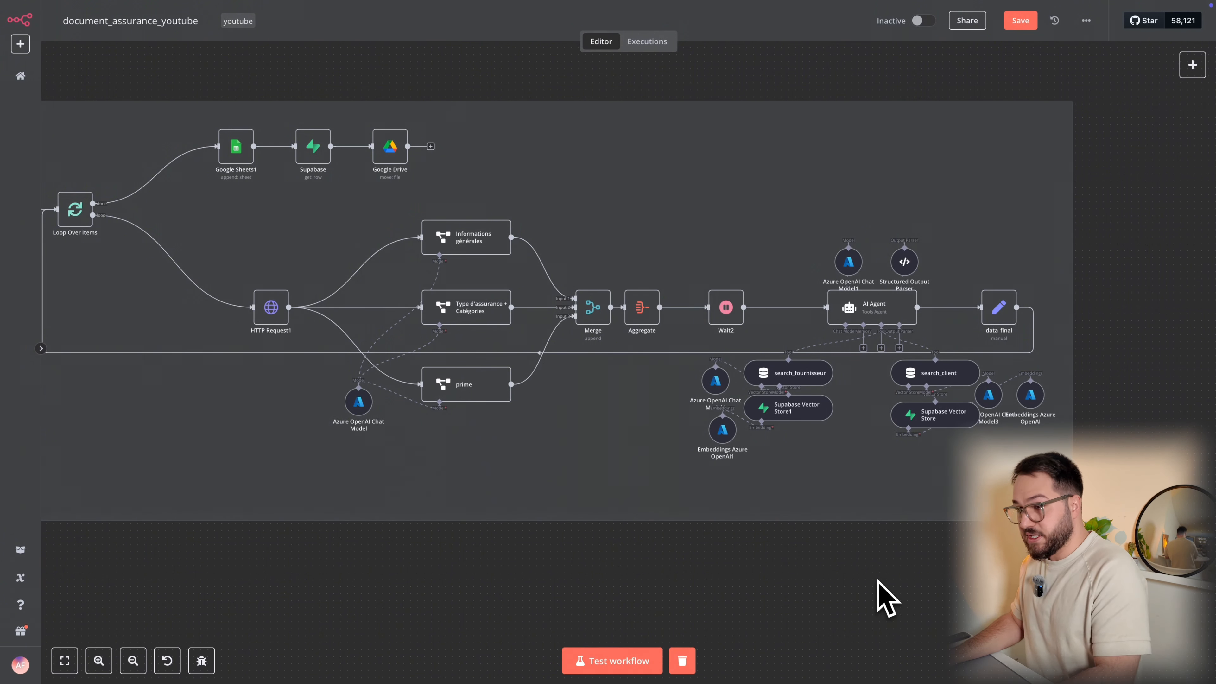
Switch to Supabase and review the supplier name and ID in the content of the fournisseur table's first row
key(ctrl+Tab)
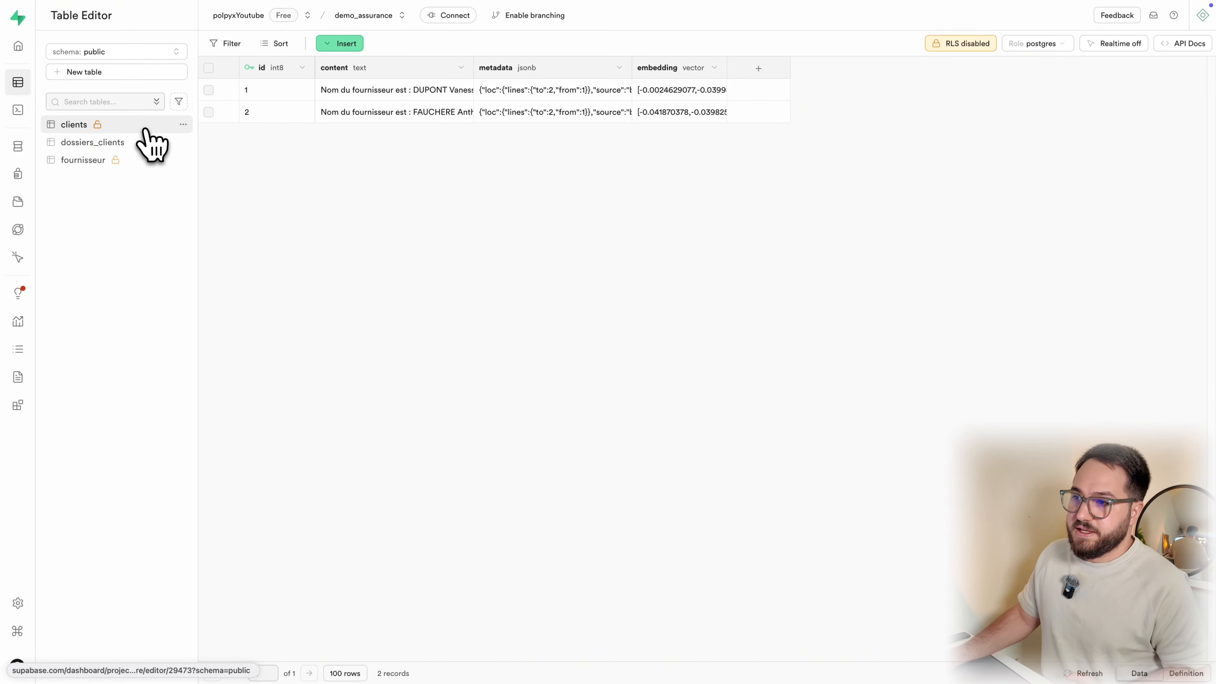
click(153, 162)
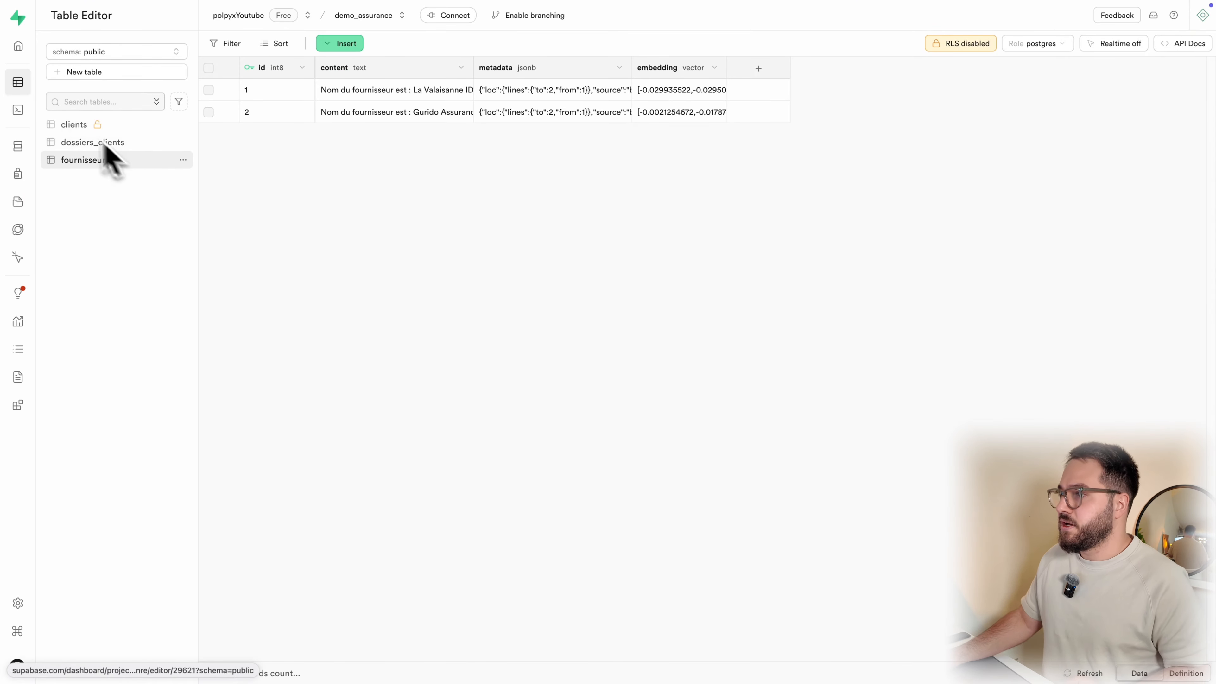
double_click(346, 93)
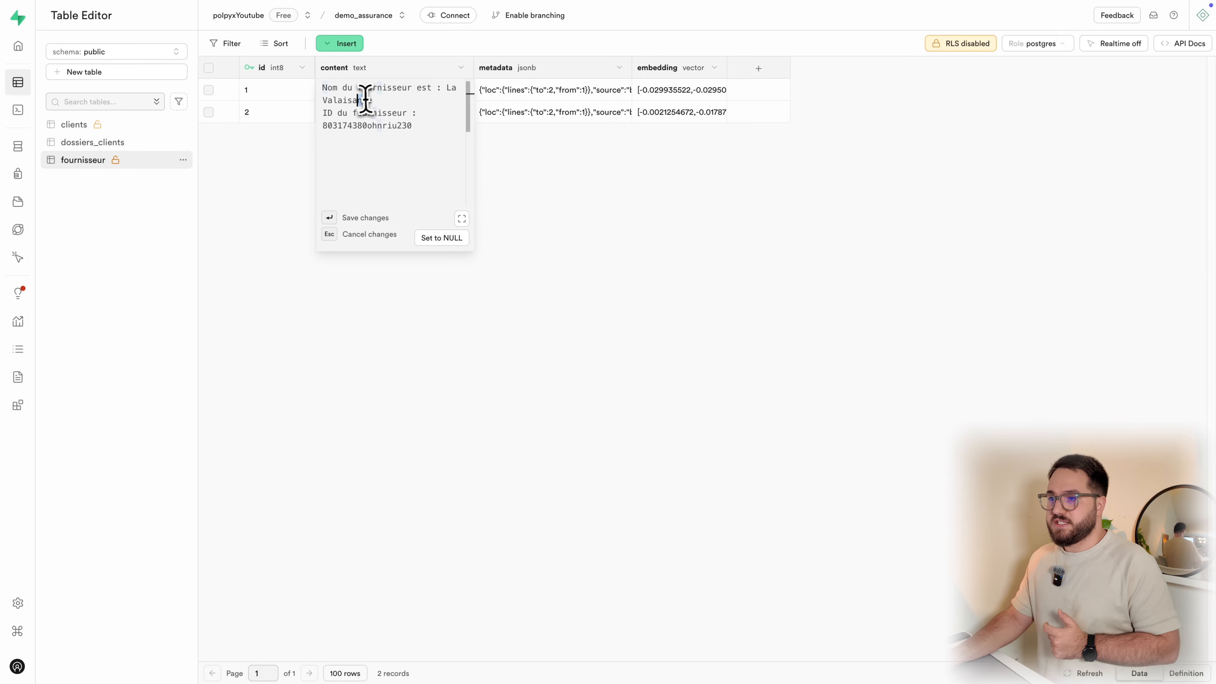
double_click(401, 173)
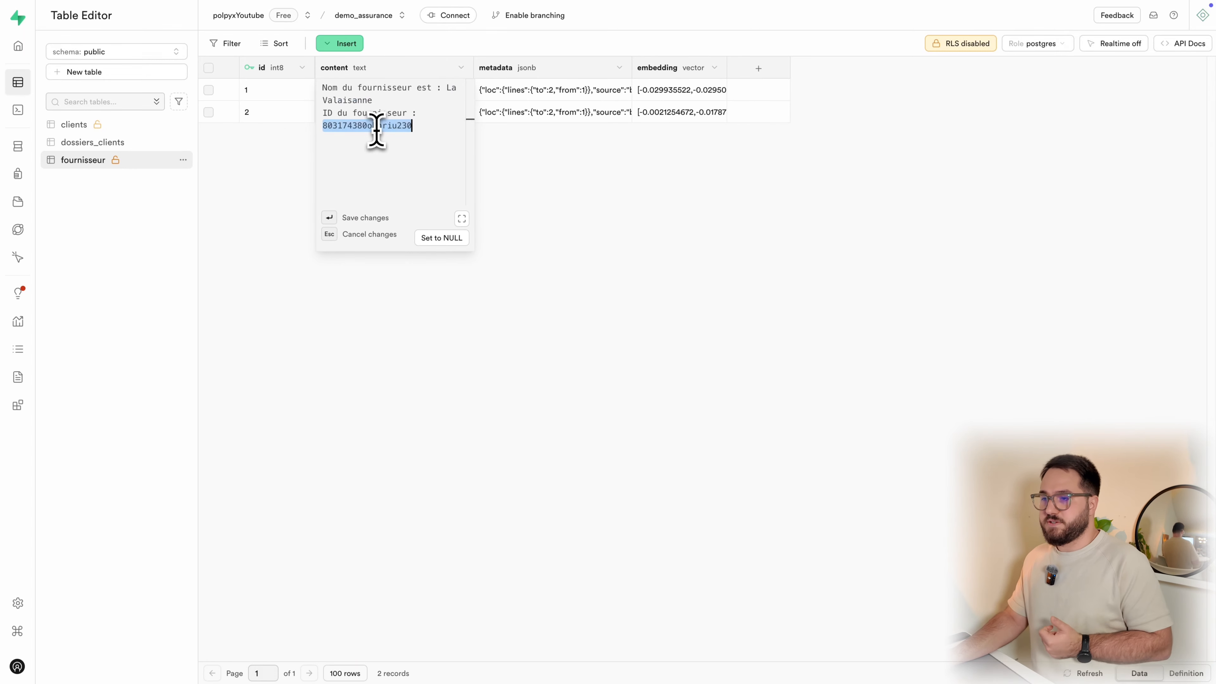
click(602, 201)
click(384, 117)
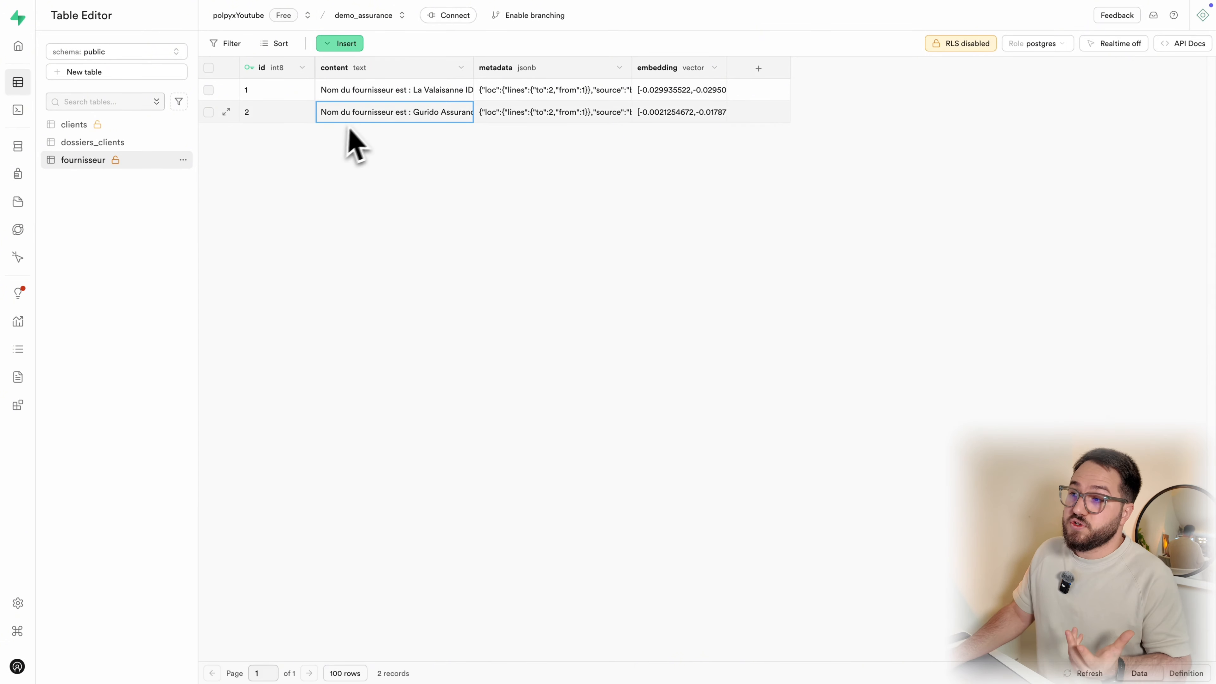
click(367, 94)
double_click(368, 96)
click(542, 163)
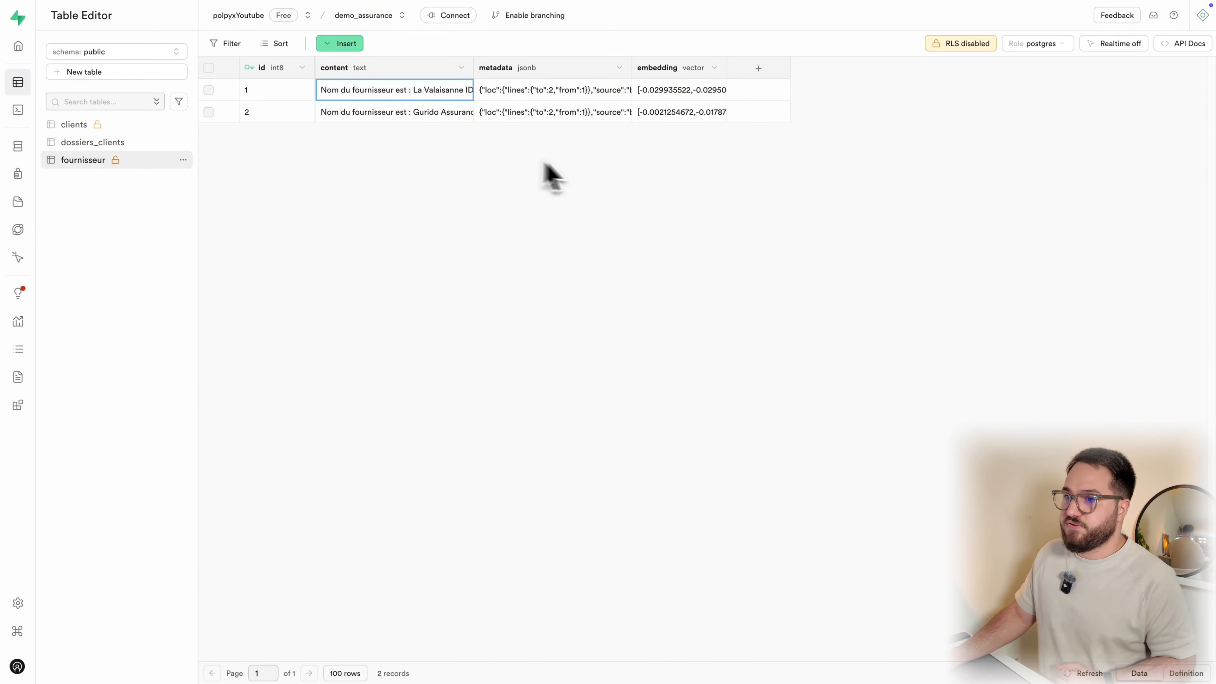
In the clients table, change the ID label in the first row's content to "ID du client"
click(133, 125)
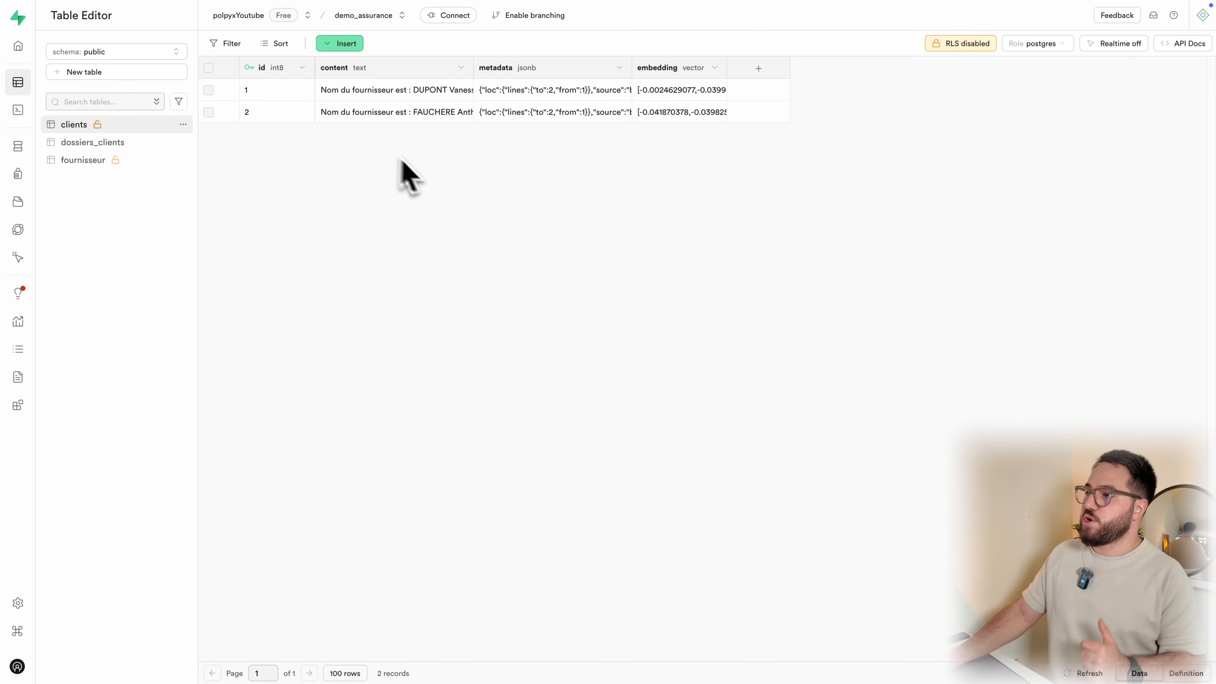
click(443, 92)
double_click(443, 92)
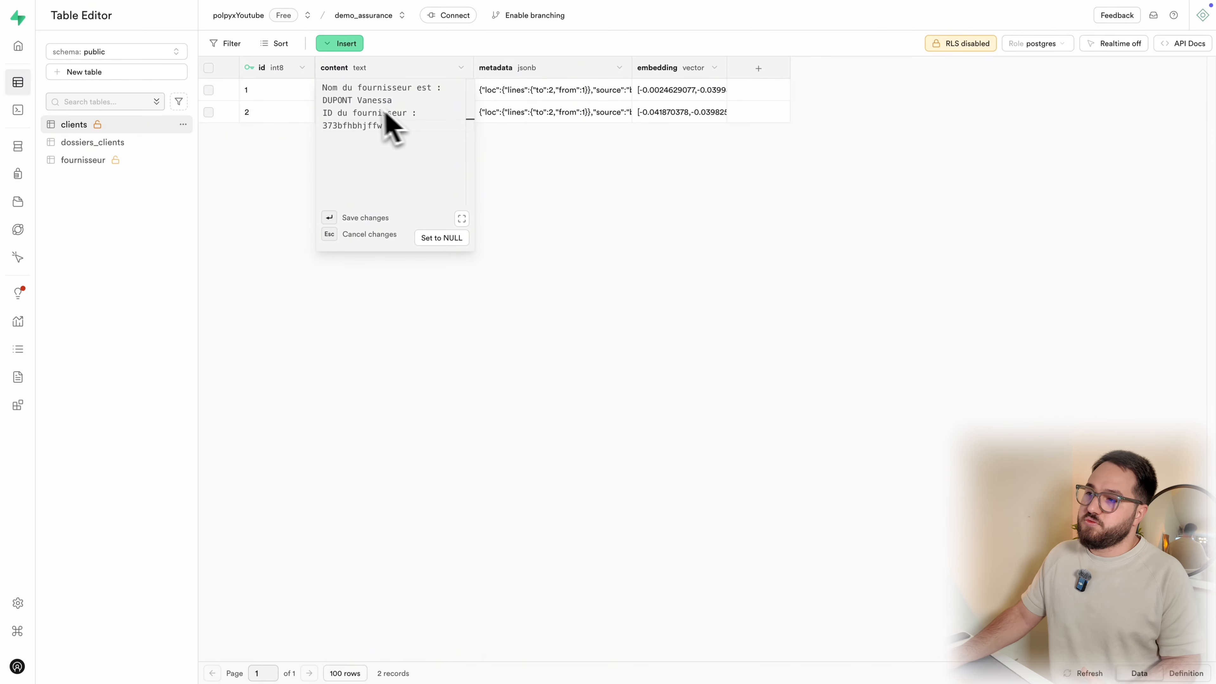
drag(358, 105, 389, 108)
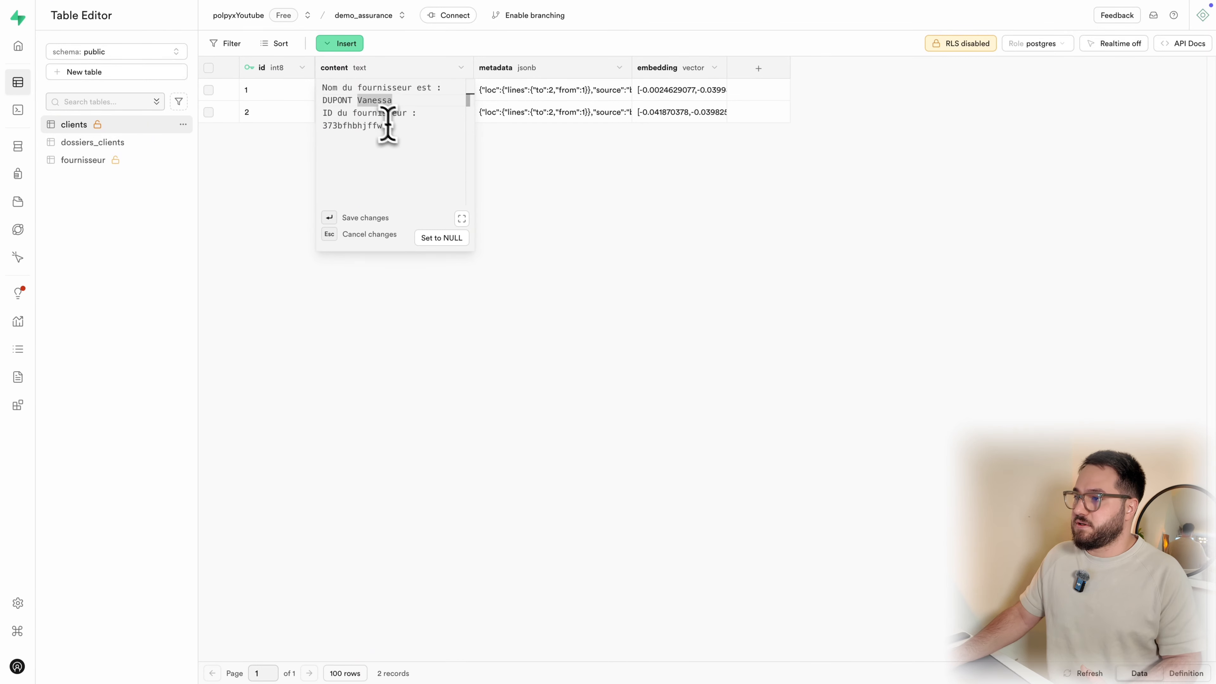
click(391, 118)
double_click(391, 118)
text(i)
key(BackSpace)
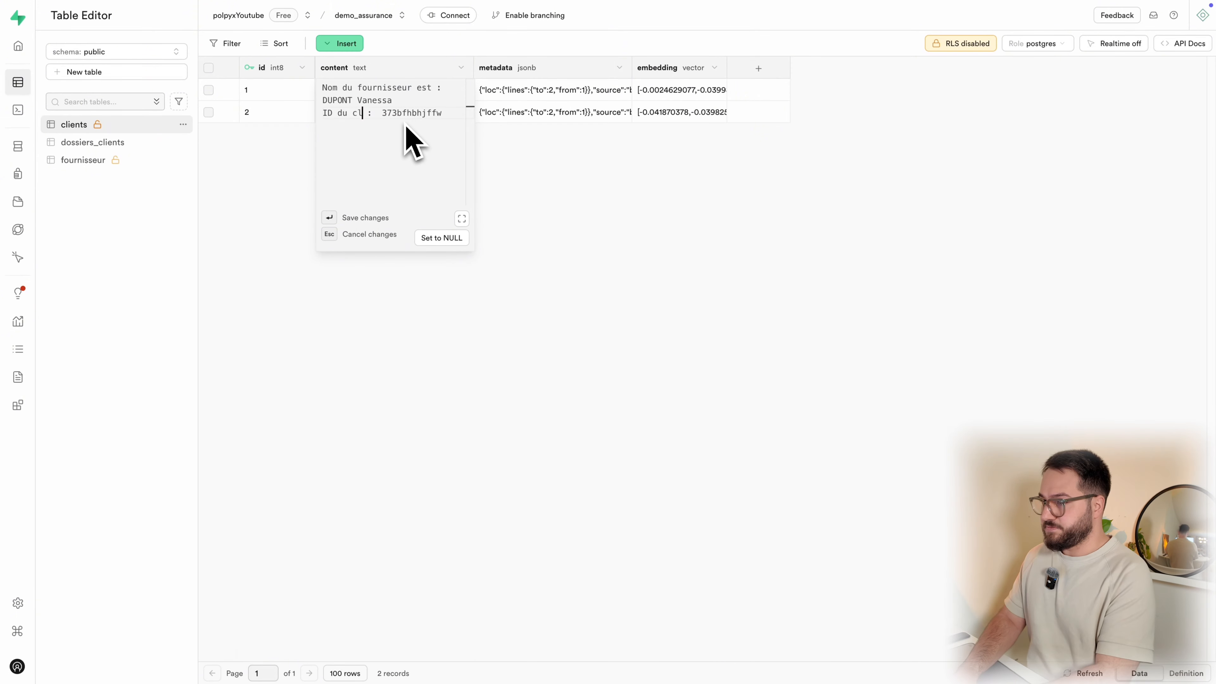
key(Return)
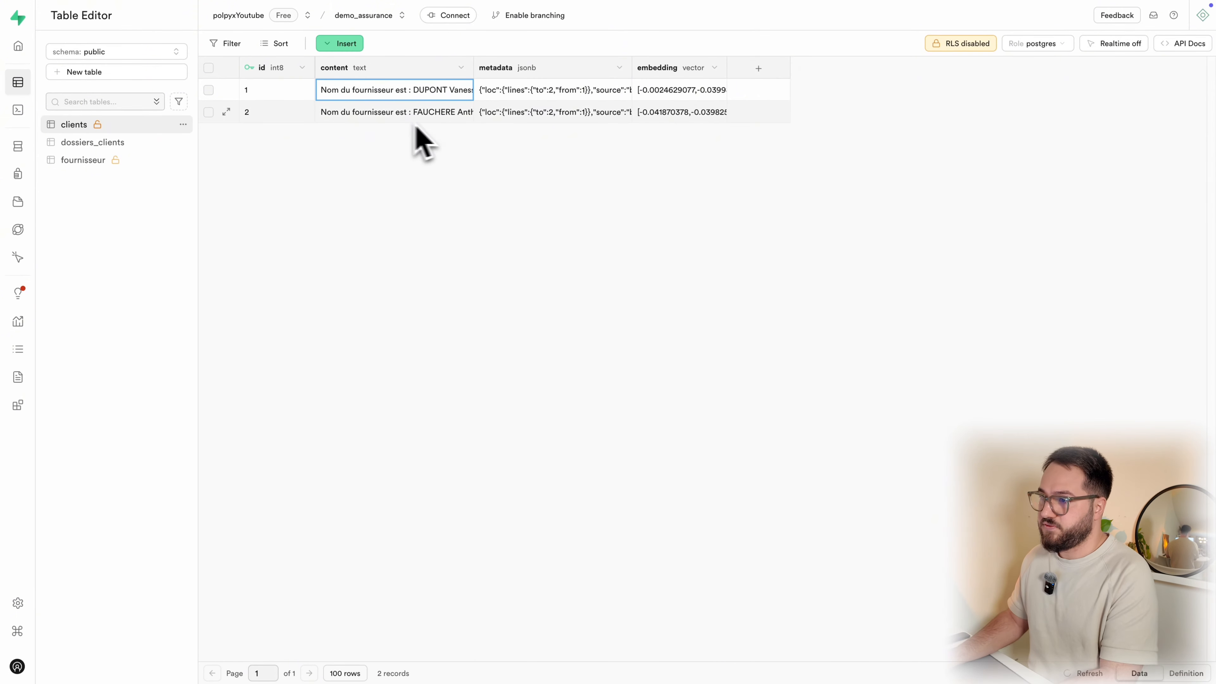
Change the name label to "Nom du client est" in the content of both clients rows and check the two entries
double_click(414, 114)
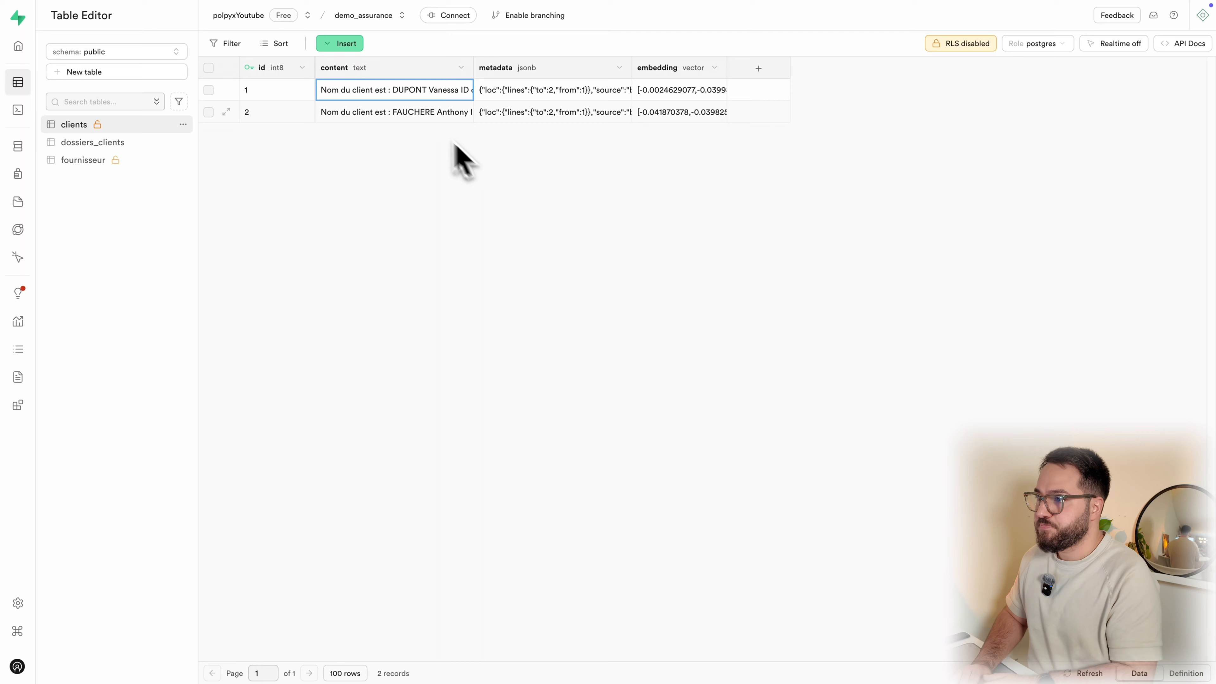
double_click(395, 96)
key(Escape)
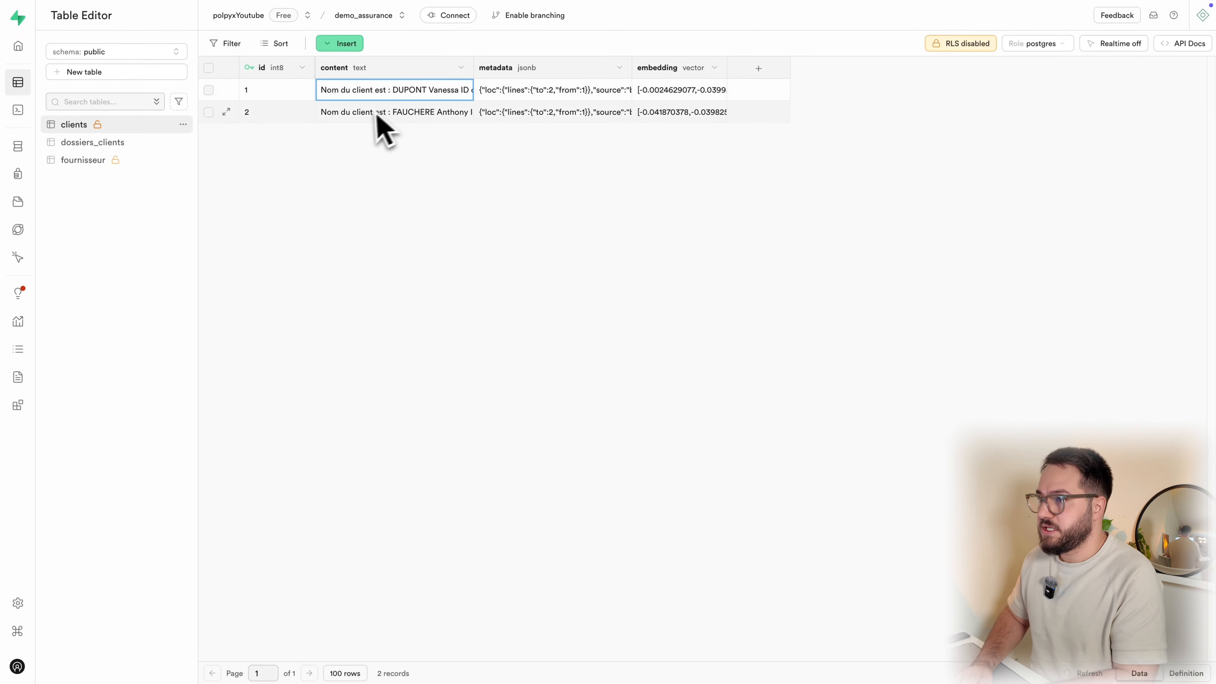
double_click(364, 115)
key(Escape)
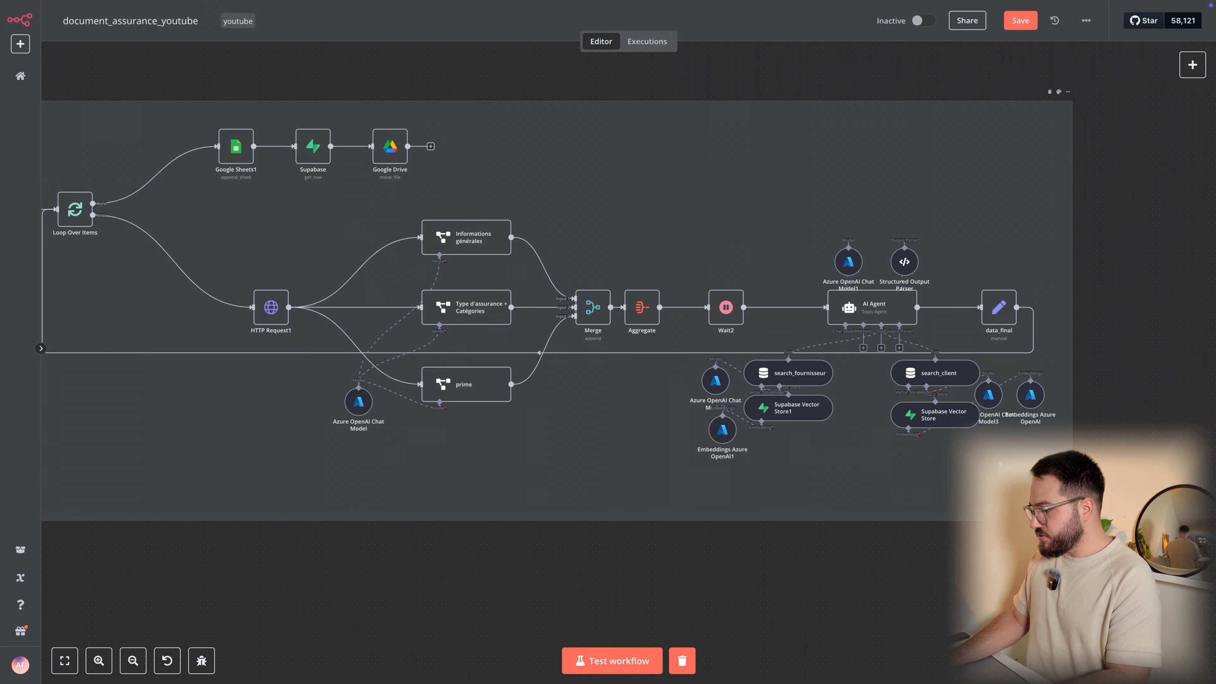
Back in n8n, move the Structured Output Parser below the AI Agent and review the id_client, name_client and id_fournisseur fields in its JSON example
drag(946, 379, 849, 373)
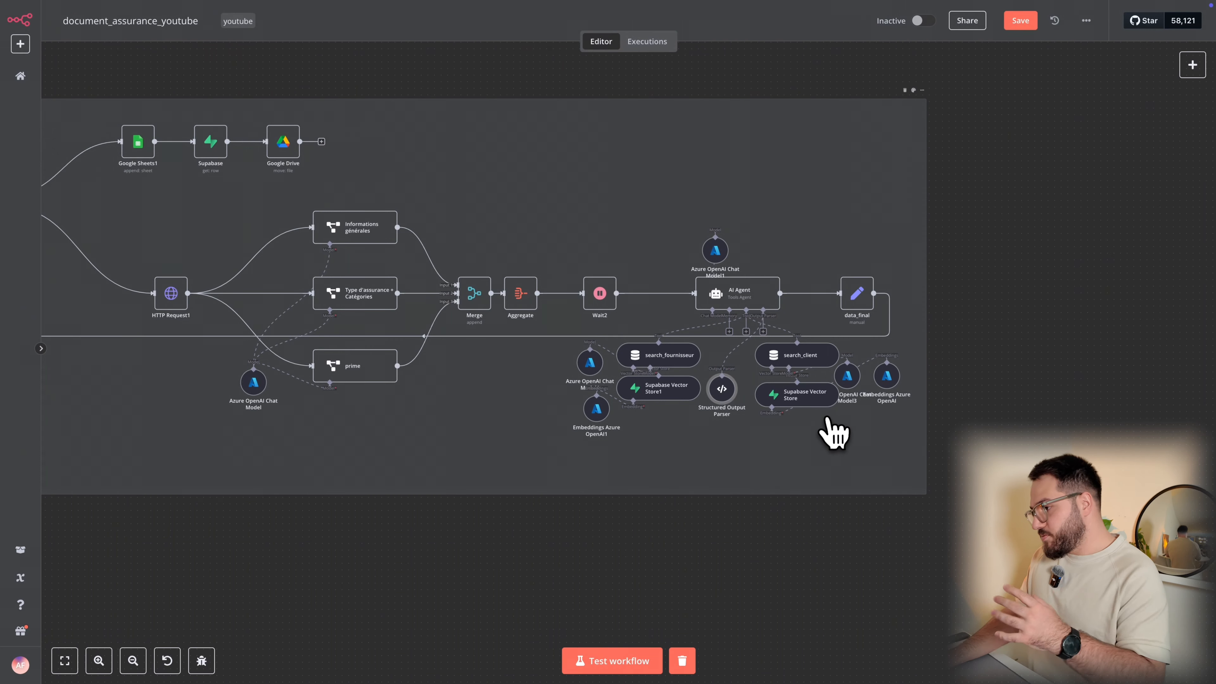
double_click(725, 395)
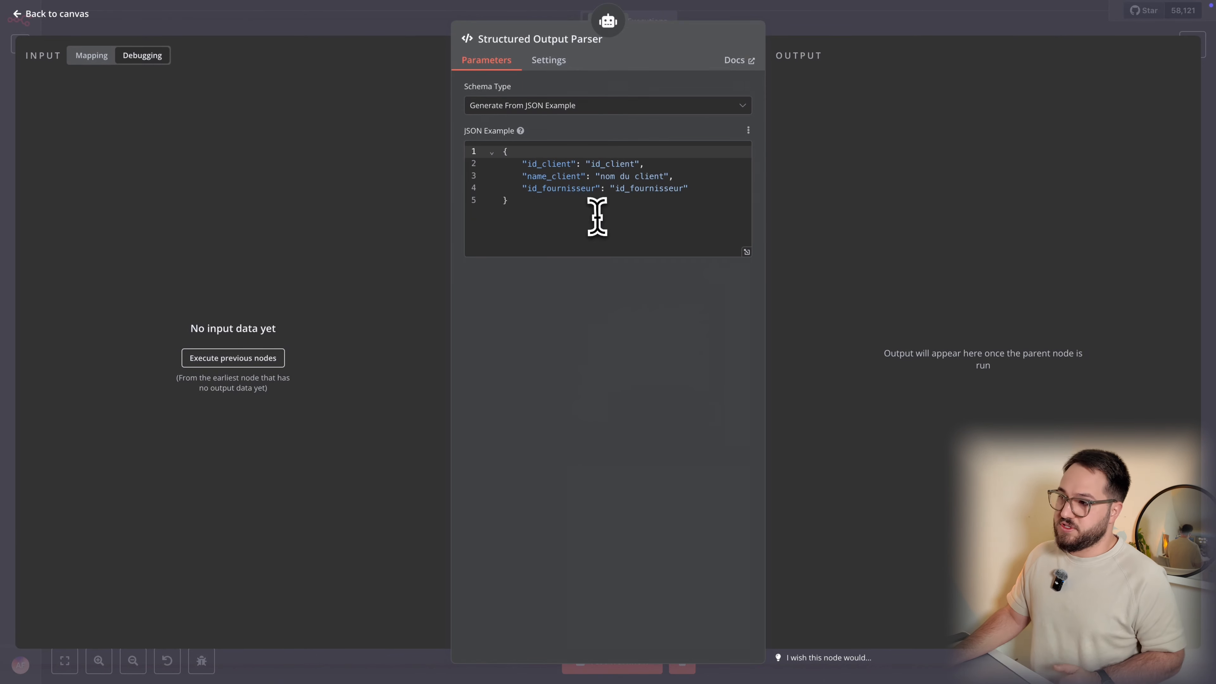
double_click(556, 163)
double_click(556, 176)
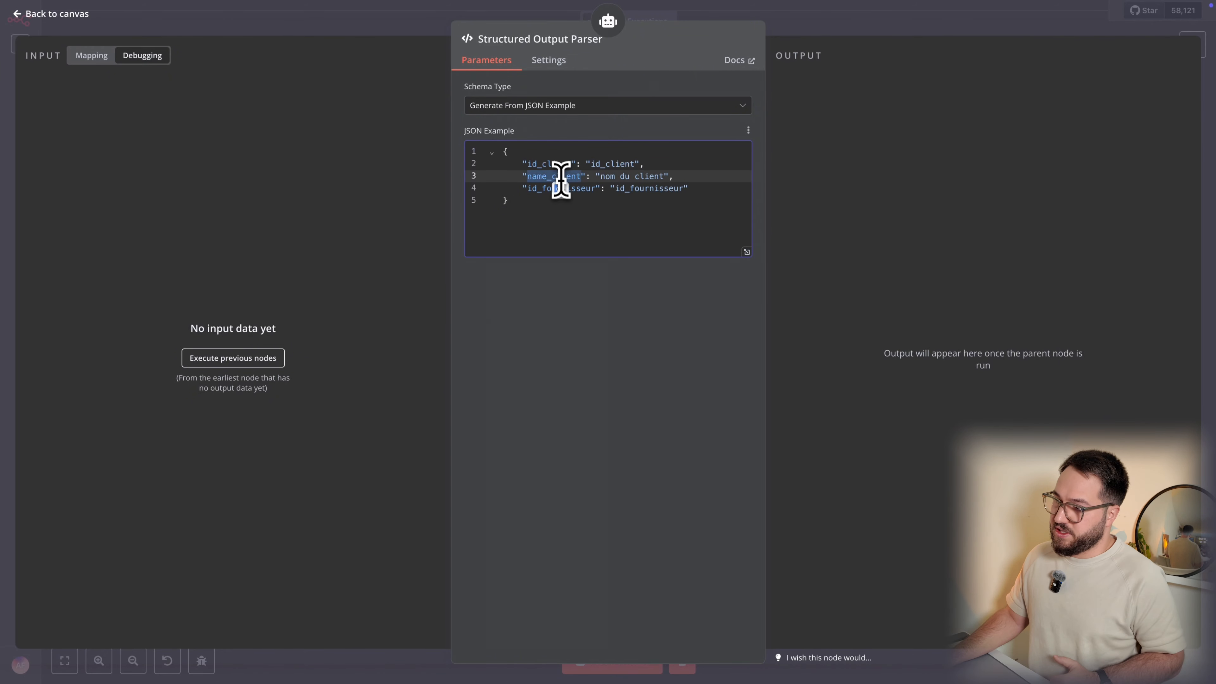
click(541, 201)
double_click(555, 188)
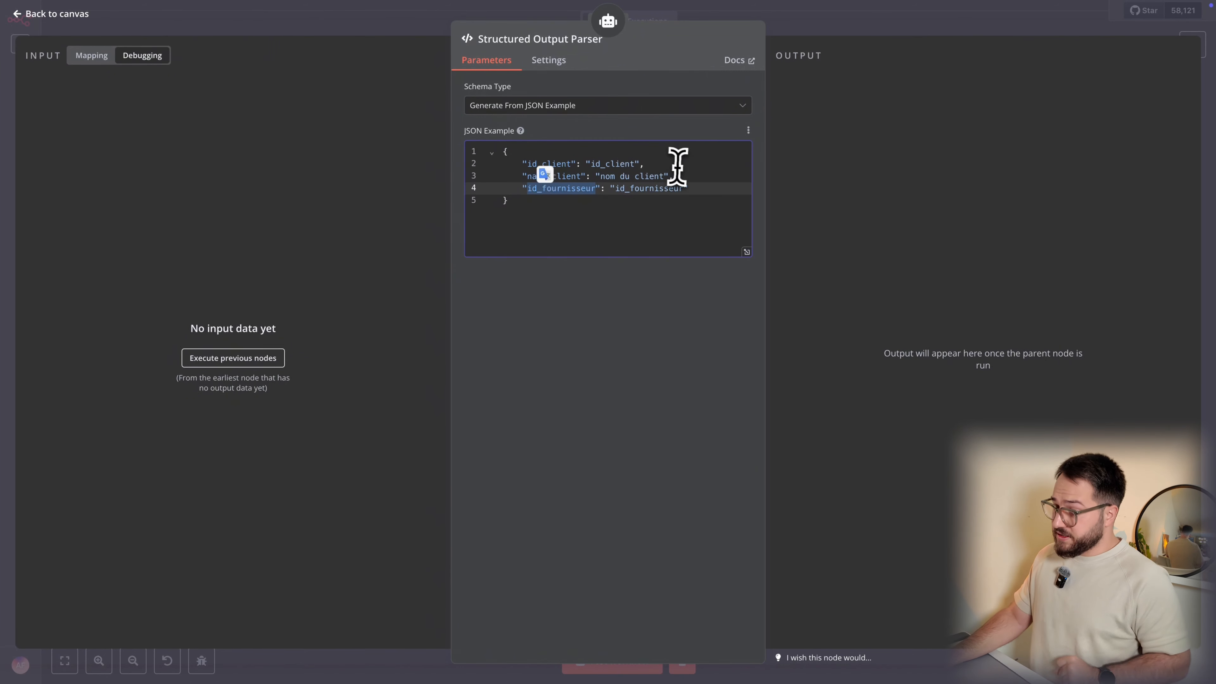
click(813, 25)
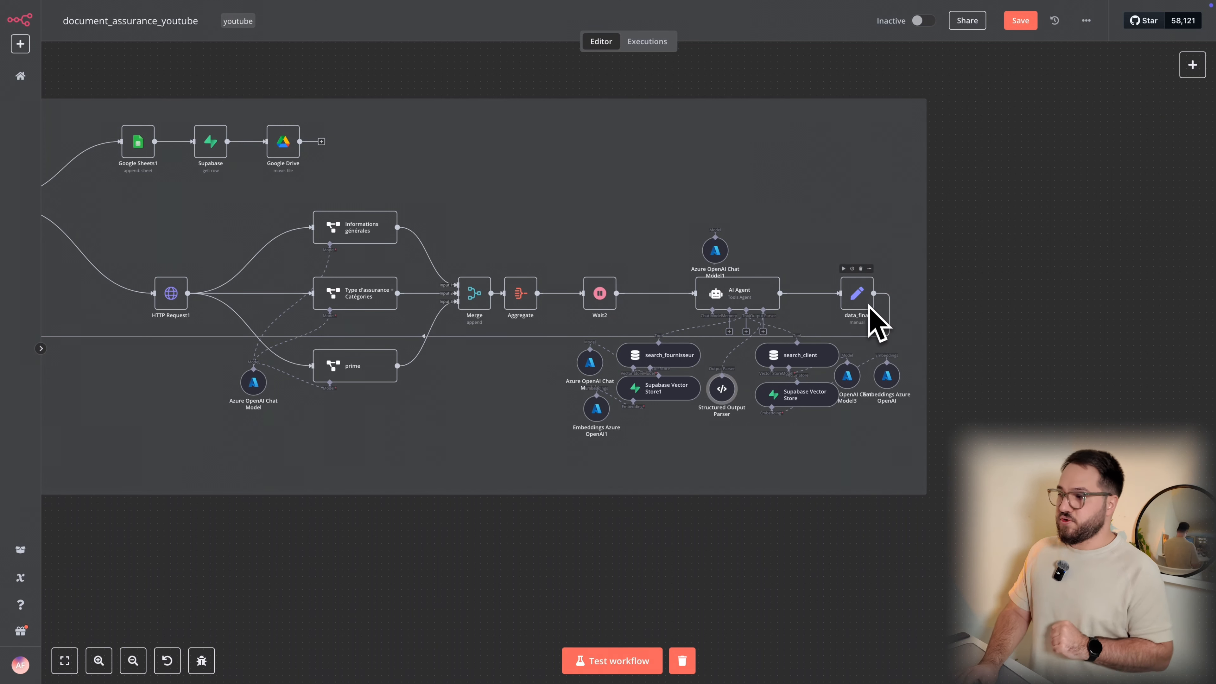
Review the data_final node's mapped fields, especially the trimming, space replacement and special-character handling in the name_final_client expression
scroll(862, 306, up, 10)
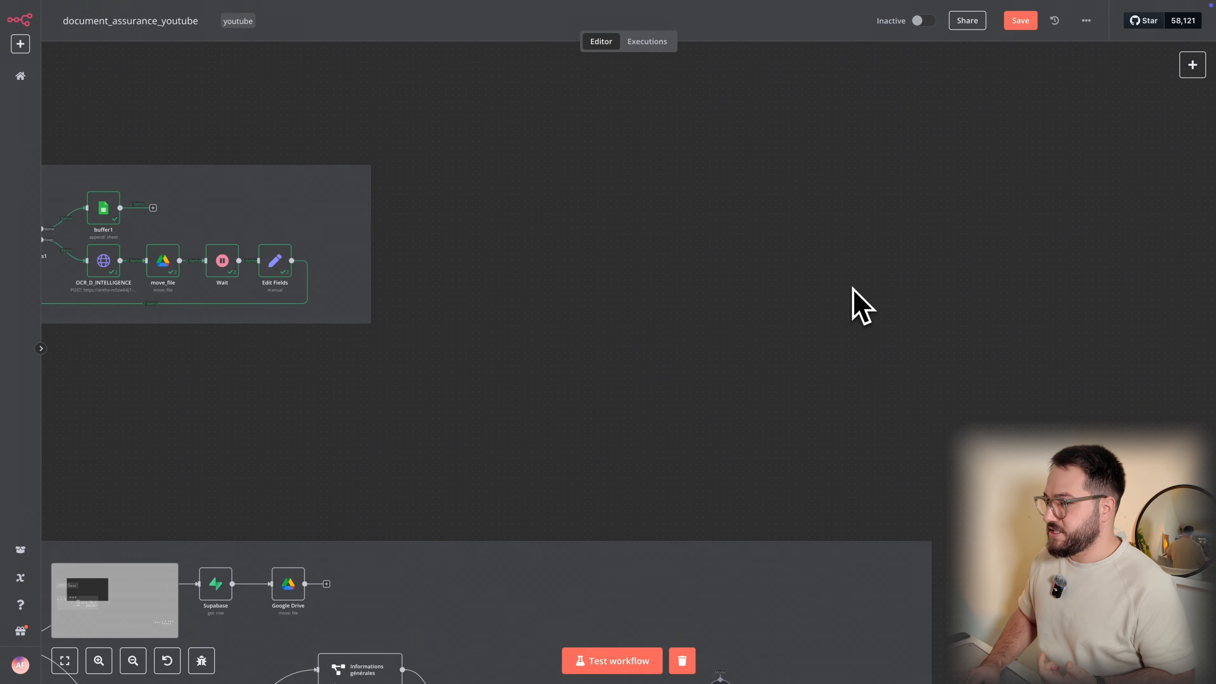
scroll(862, 306, down, 4)
scroll(854, 299, down, 4)
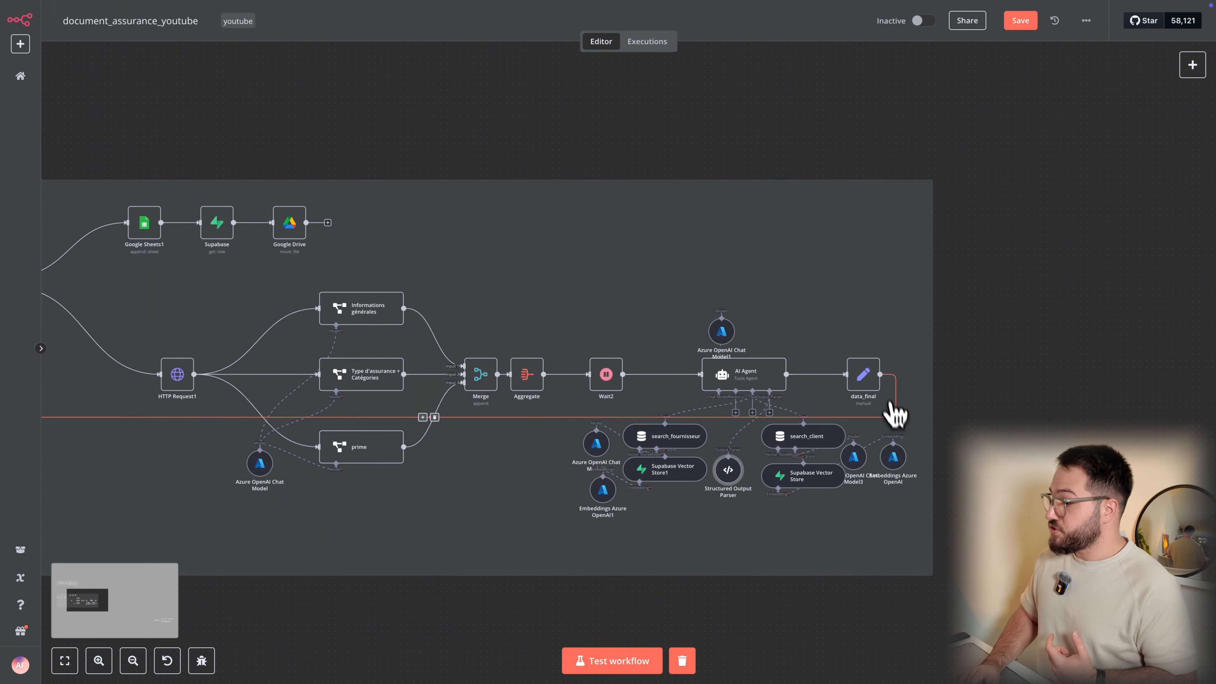
double_click(864, 378)
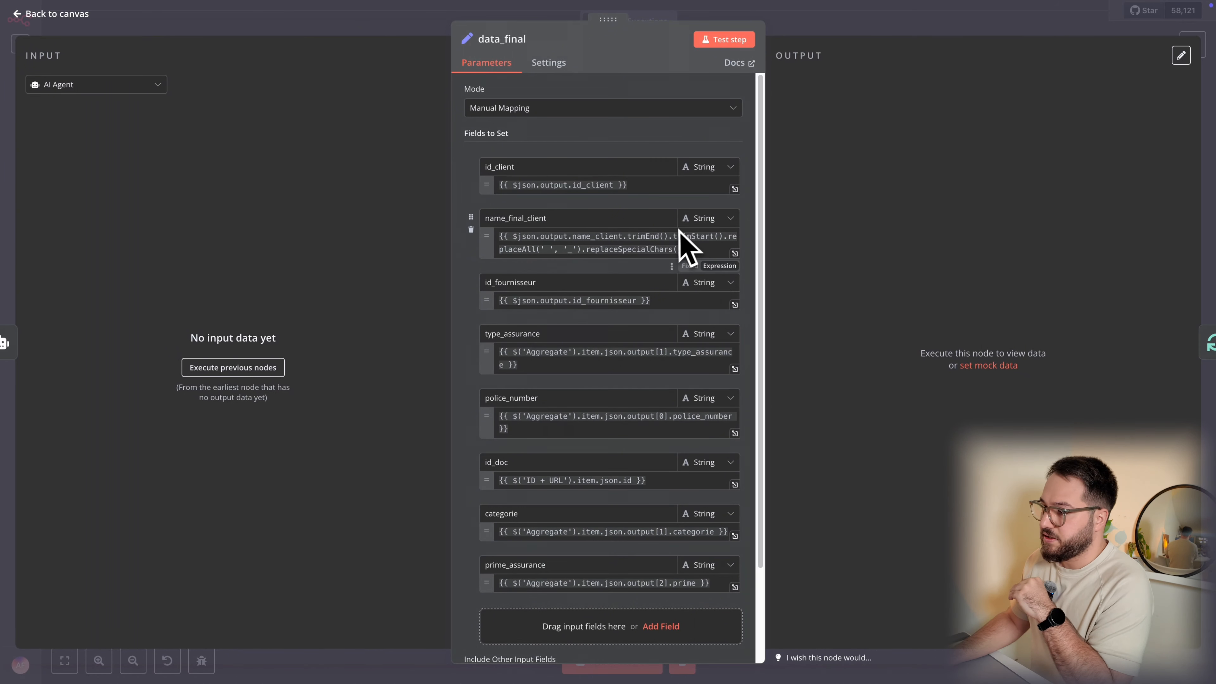
click(670, 246)
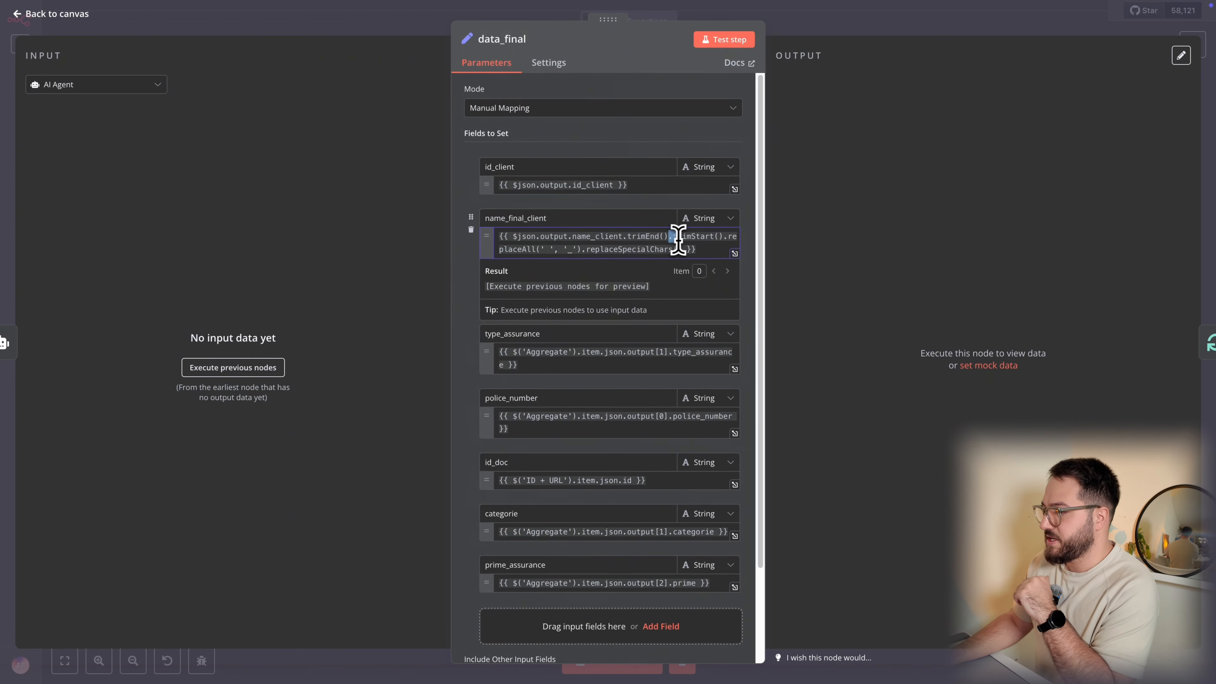
drag(668, 236, 681, 236)
click(868, 237)
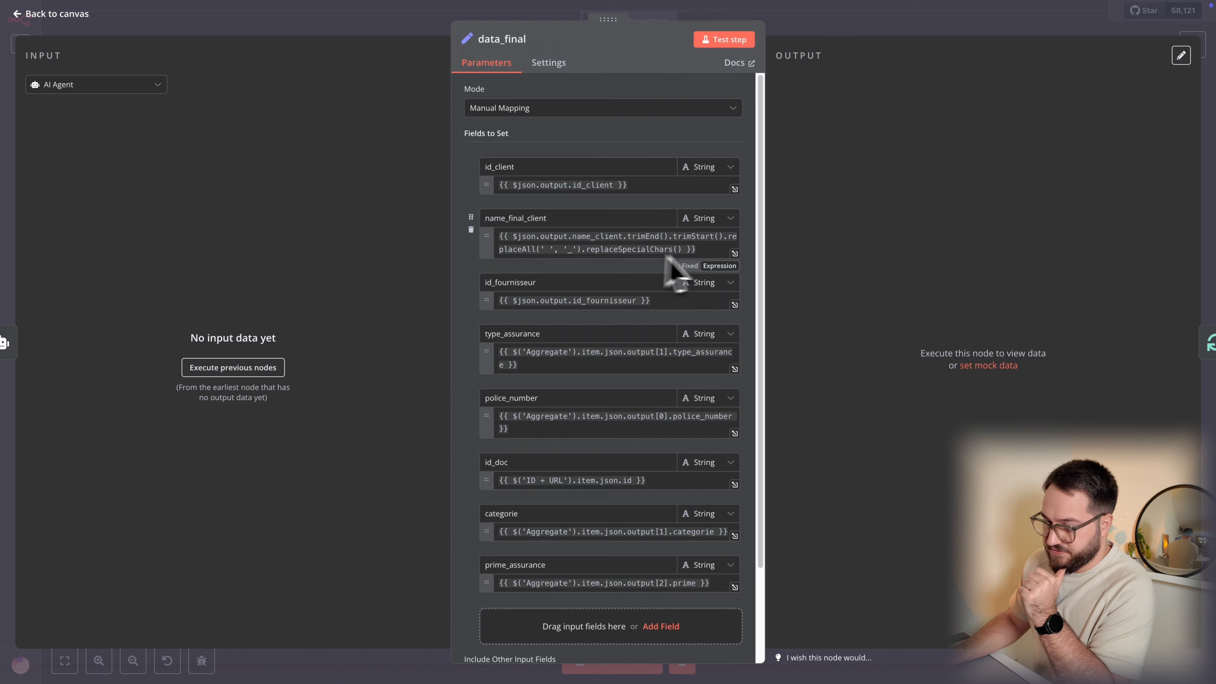
click(547, 250)
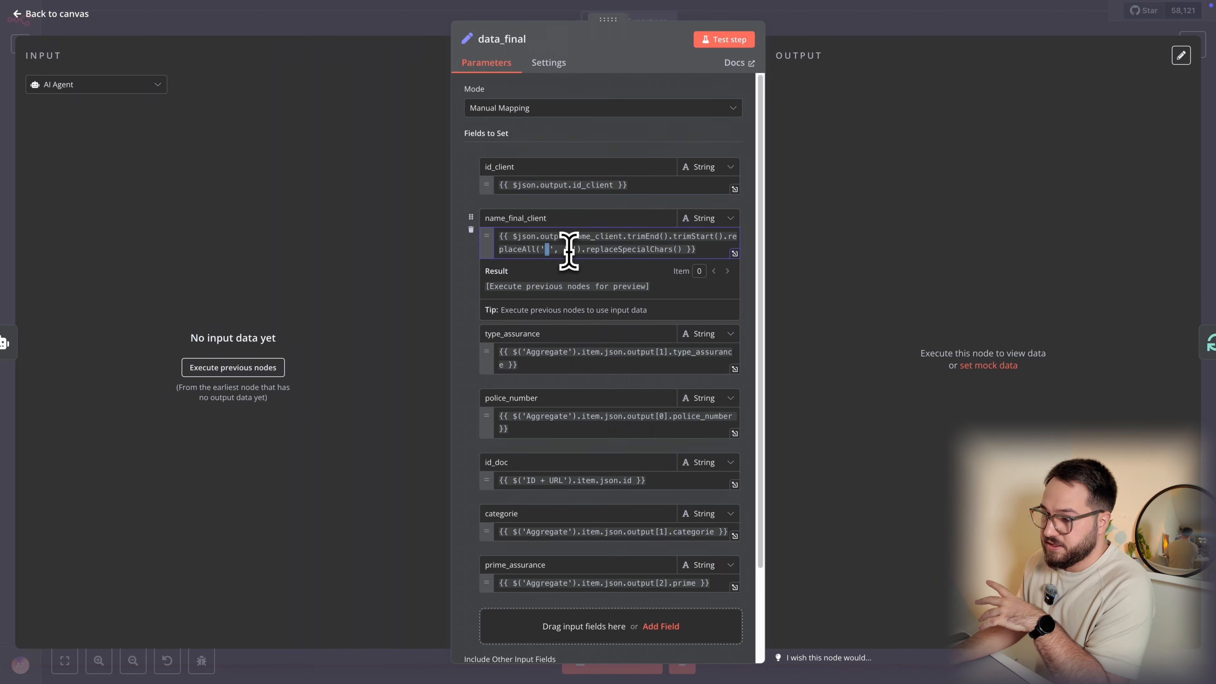
click(632, 249)
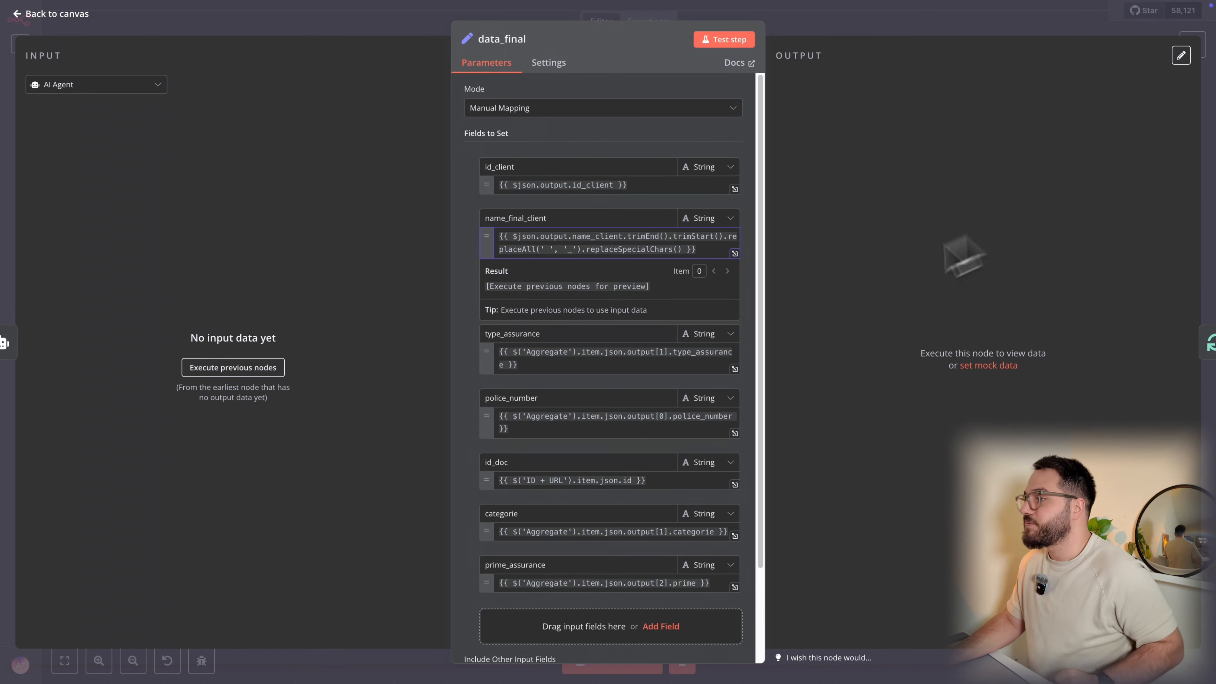
click(957, 230)
click(817, 31)
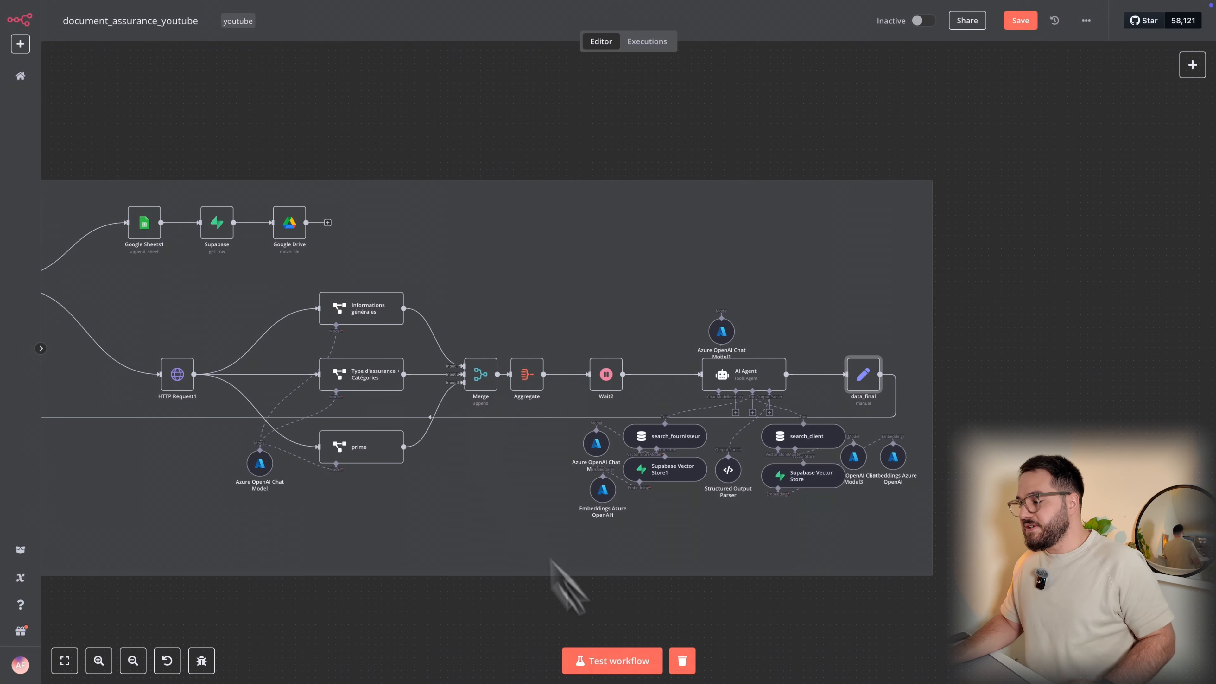
Look into the traitées folder in Google Drive, and re-examine the name_final_client expression in n8n's data_final node
scroll(659, 556, left, 3)
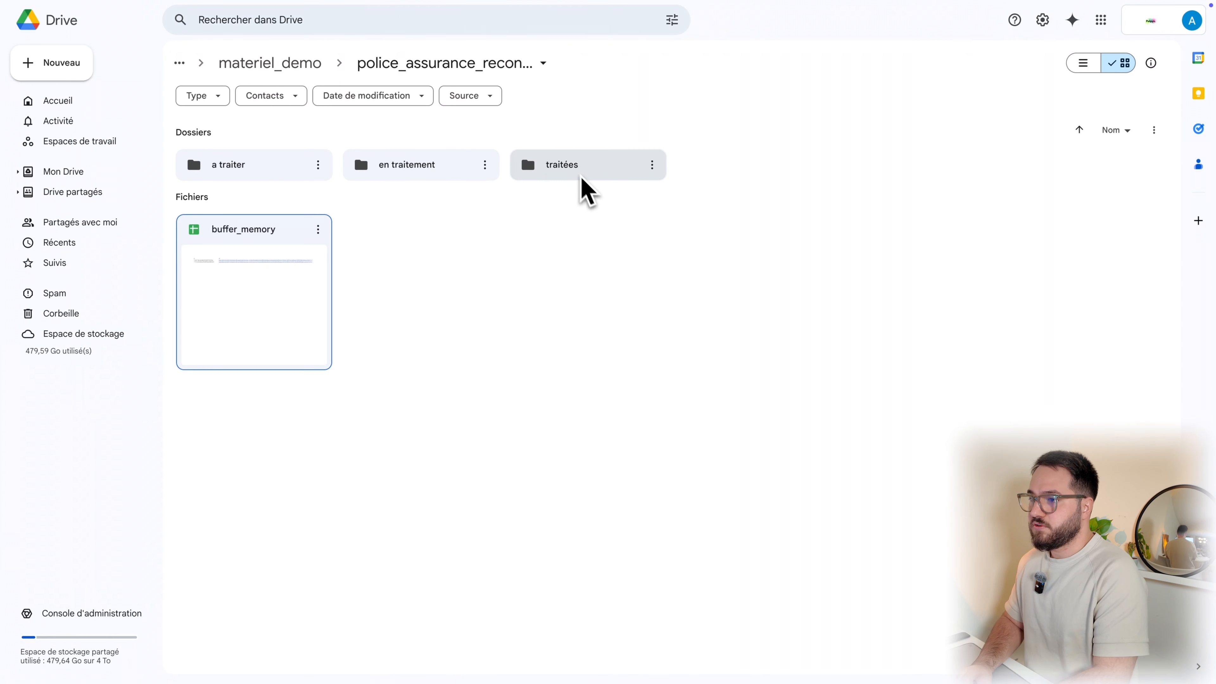
double_click(578, 173)
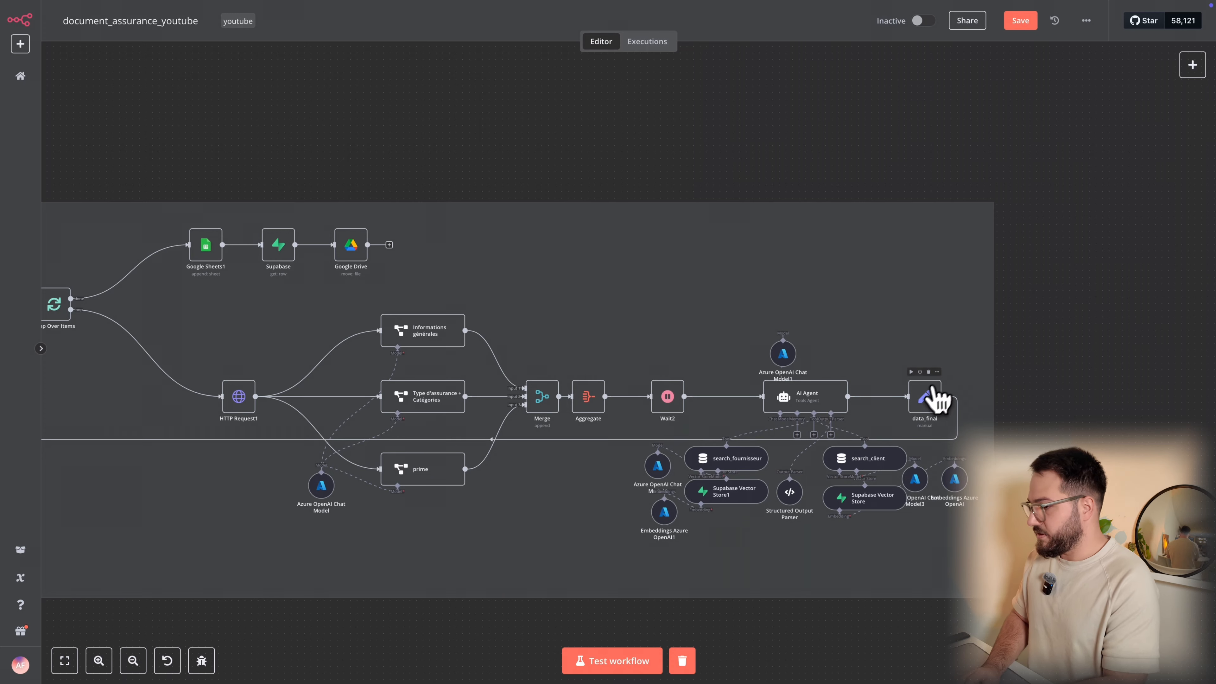
double_click(933, 392)
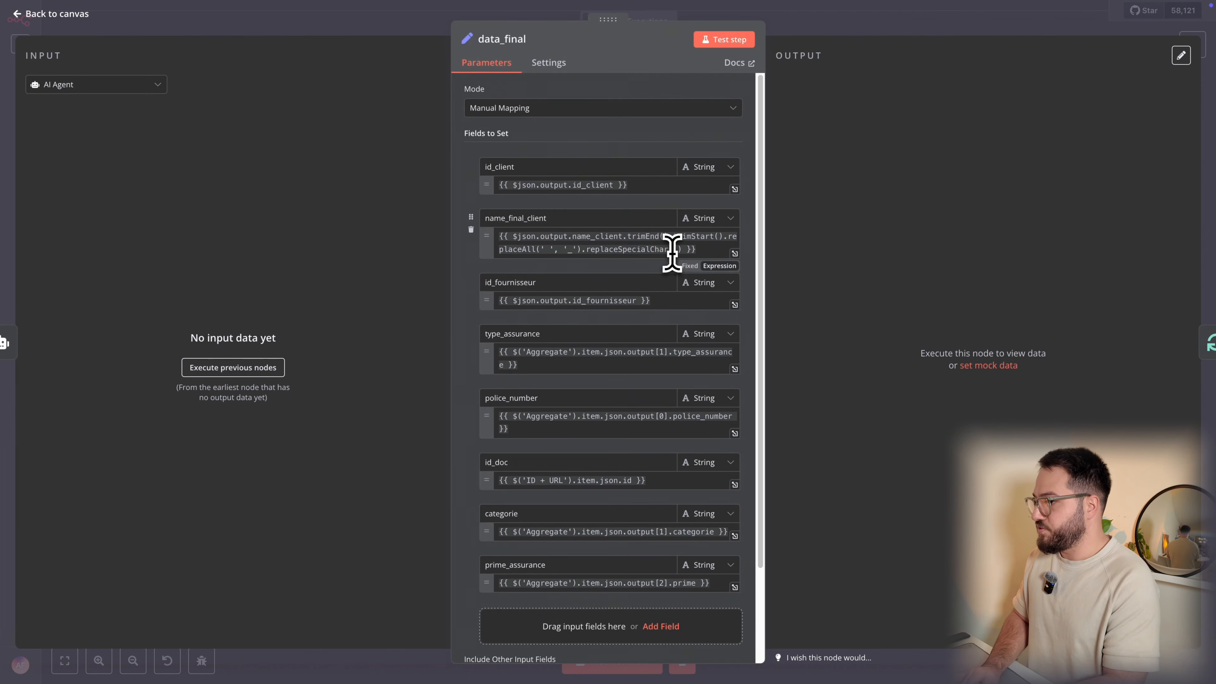
drag(681, 254, 624, 247)
click(678, 236)
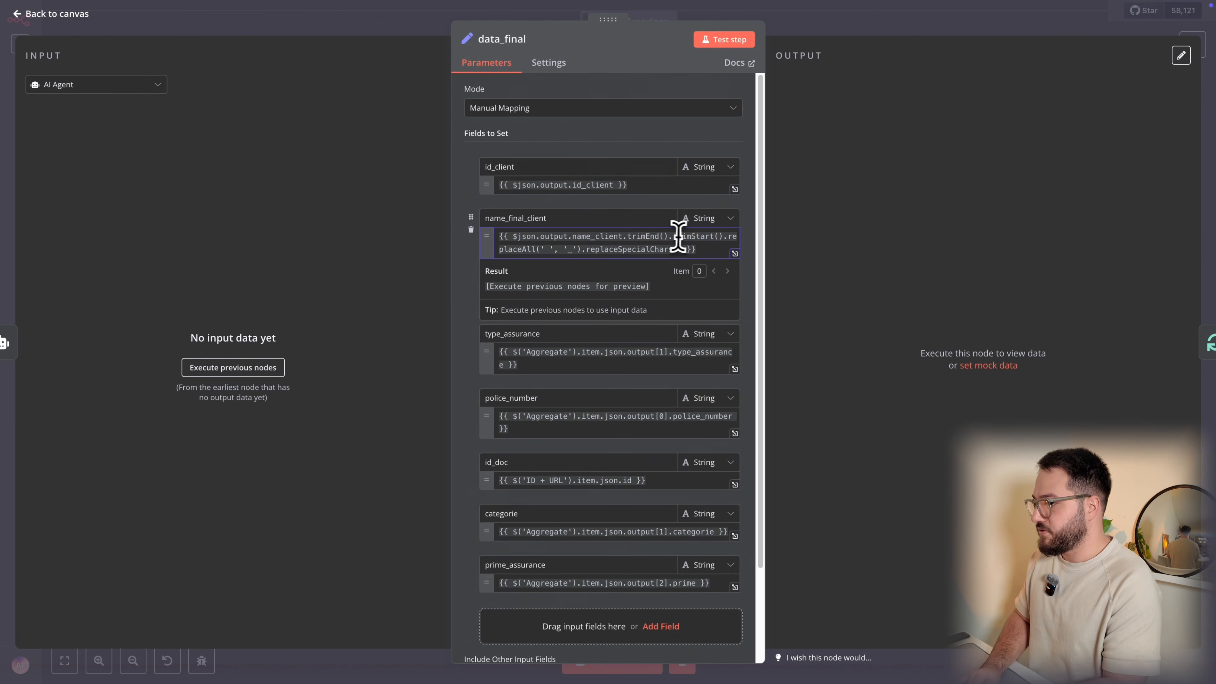
click(820, 212)
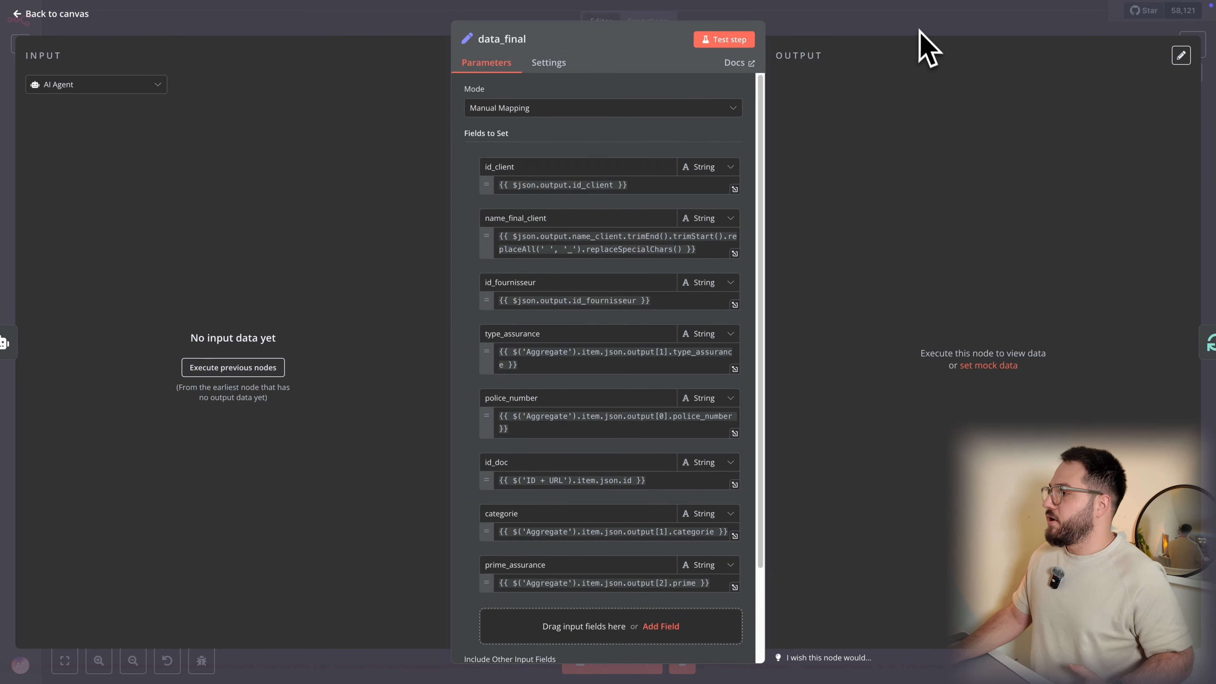
Review the Google Sheets1 node's target sheet infos in buffer_memory and the expressions mapped to each column
click(920, 17)
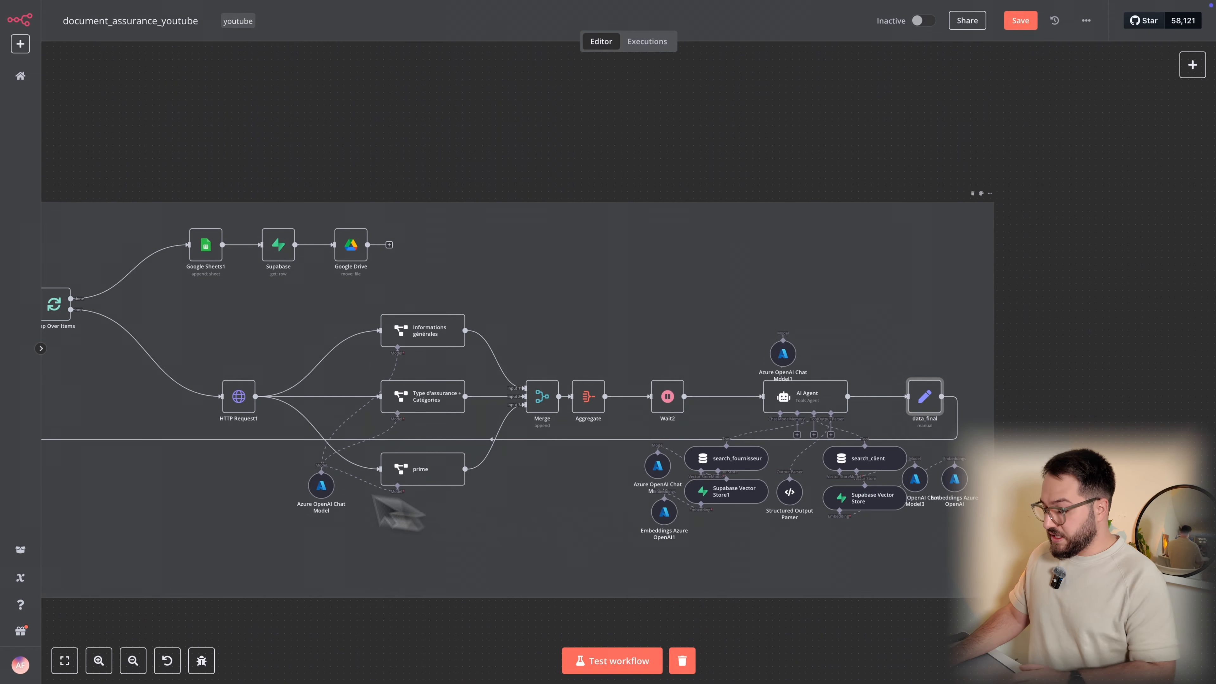
scroll(581, 428, down, 2)
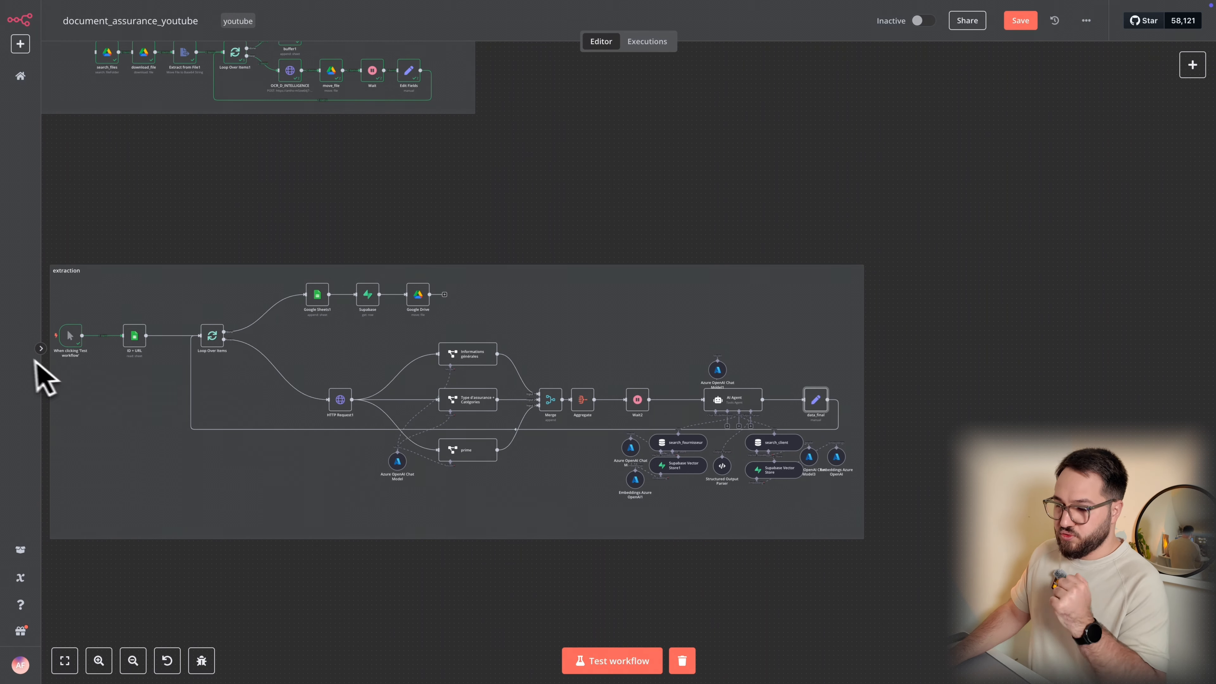
mouse_move(3, 374)
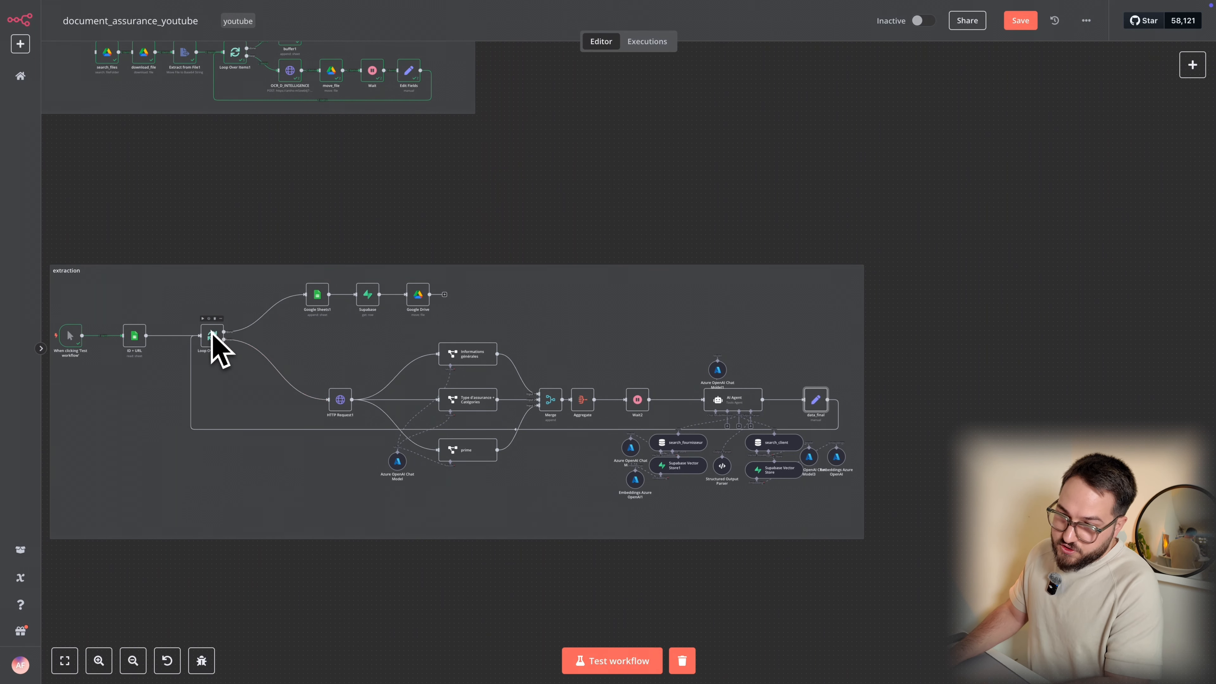
double_click(317, 298)
scroll(557, 362, down, 3)
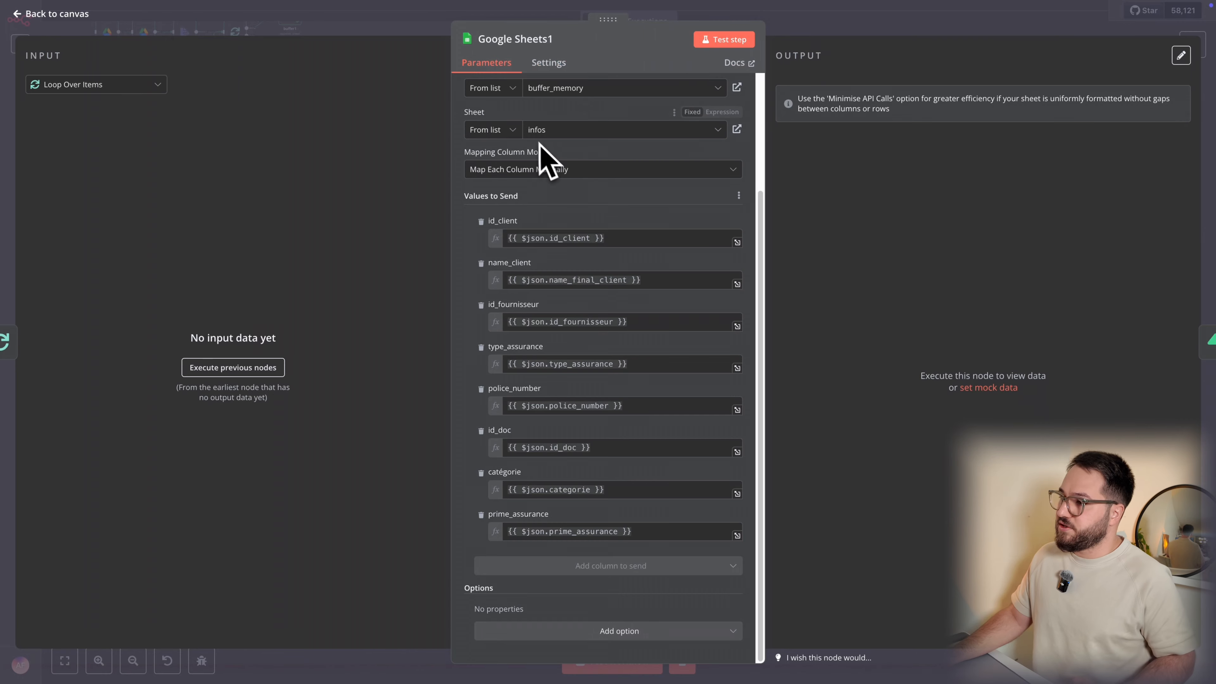
key(Escape)
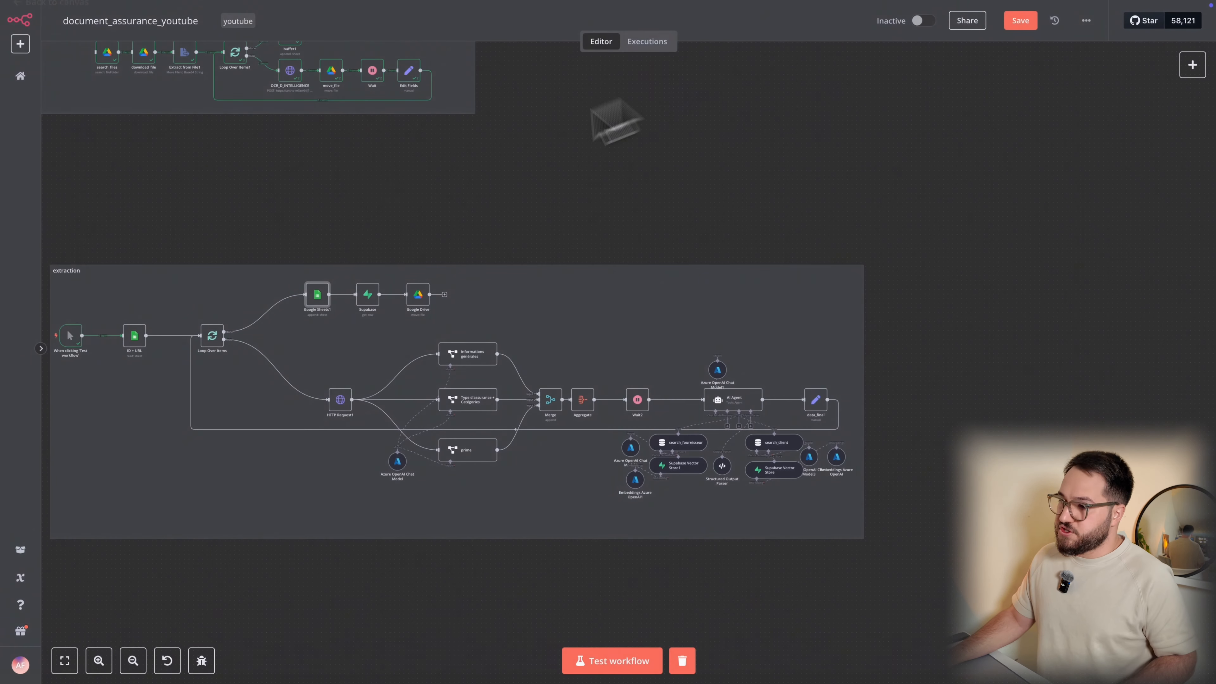
Review the Supabase node's name_folder lookup condition, and inspect the name_folder and id_folder entries of the dossiers_clients table in Supabase
double_click(370, 297)
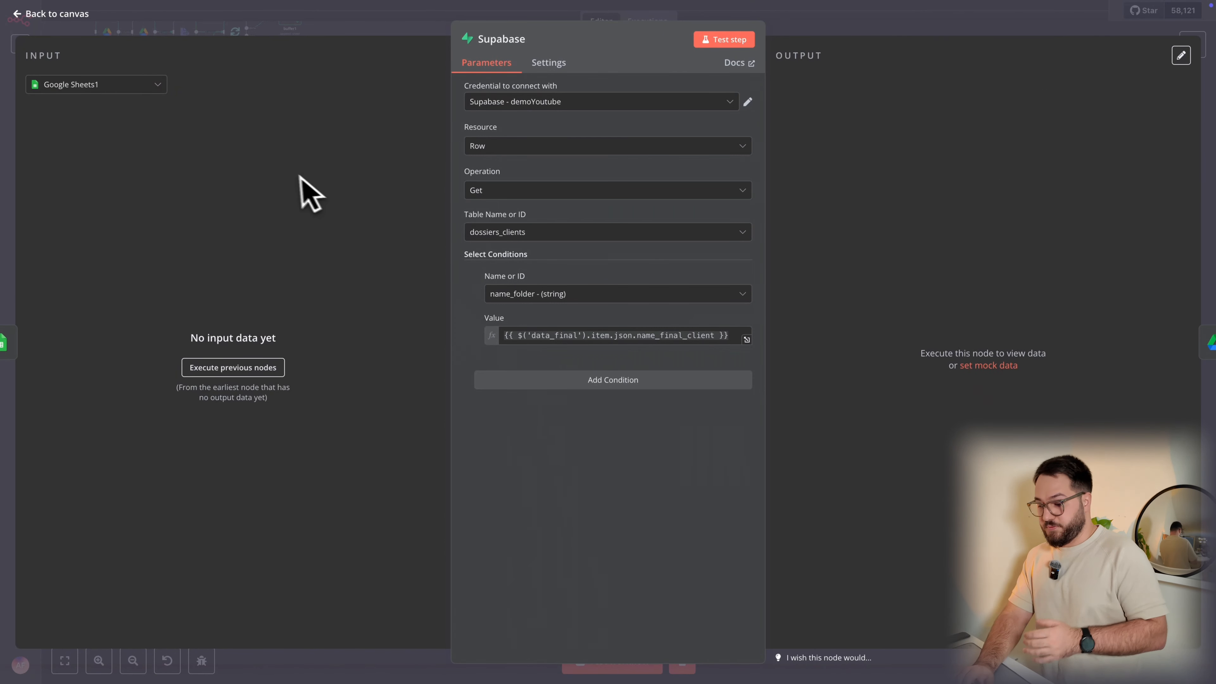
key(ctrl+Tab)
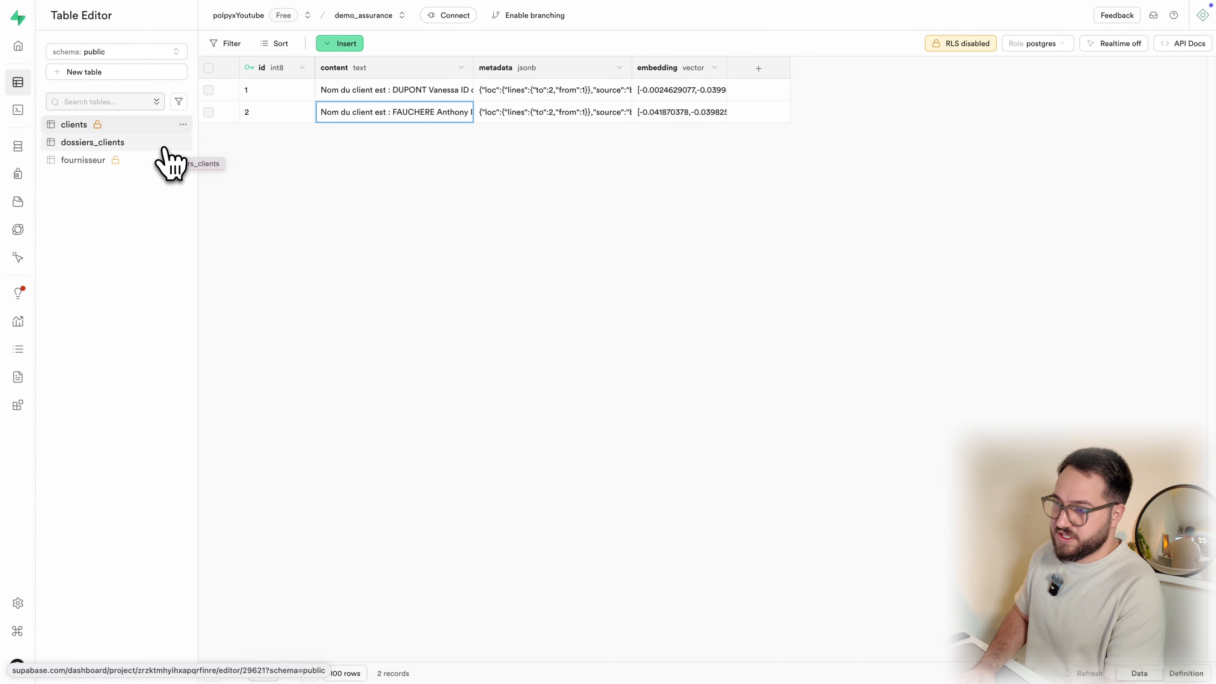
click(170, 164)
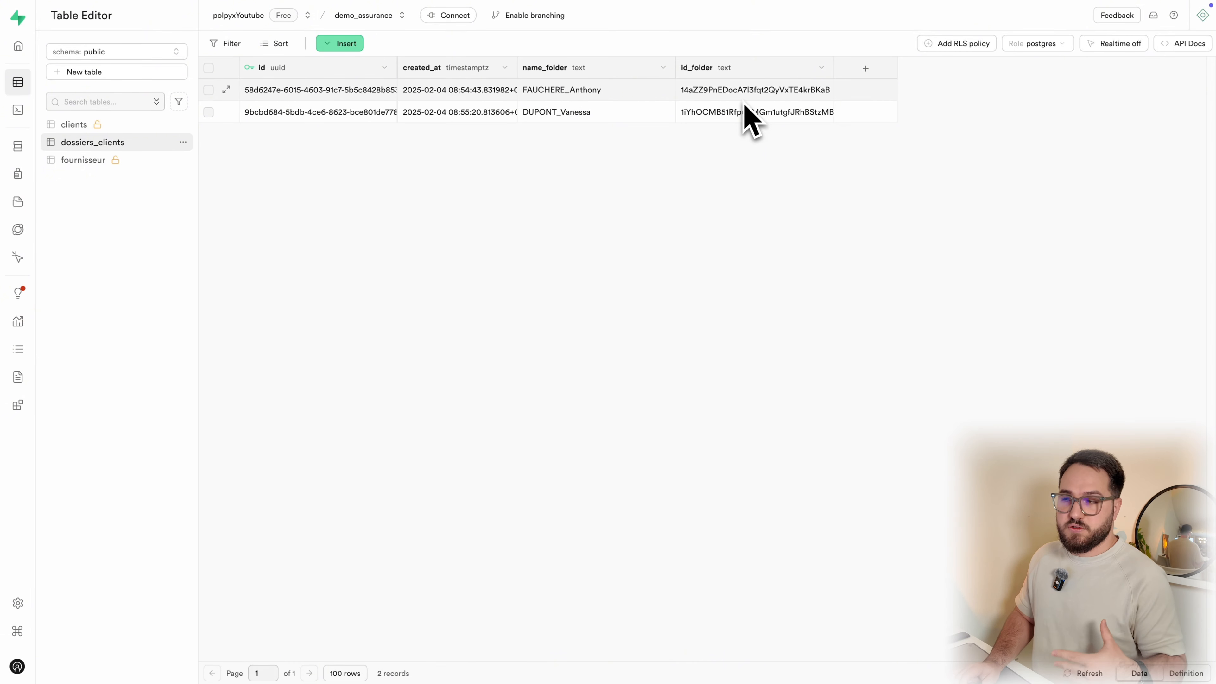
click(727, 114)
click(716, 97)
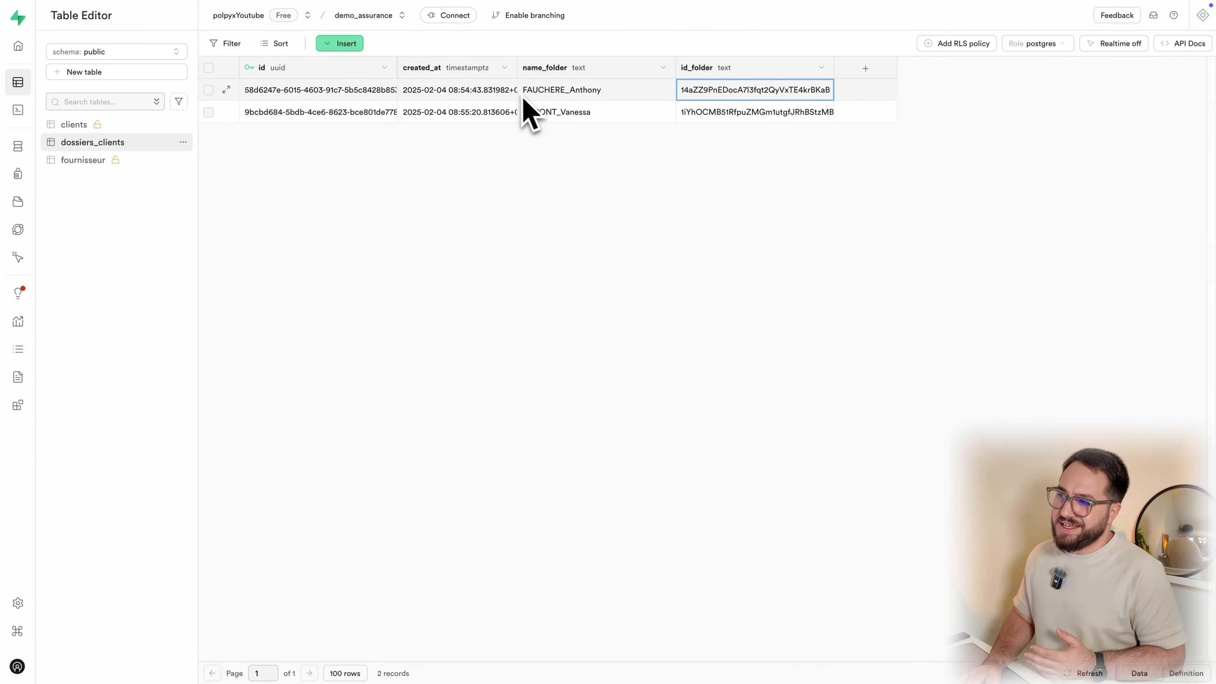
click(602, 97)
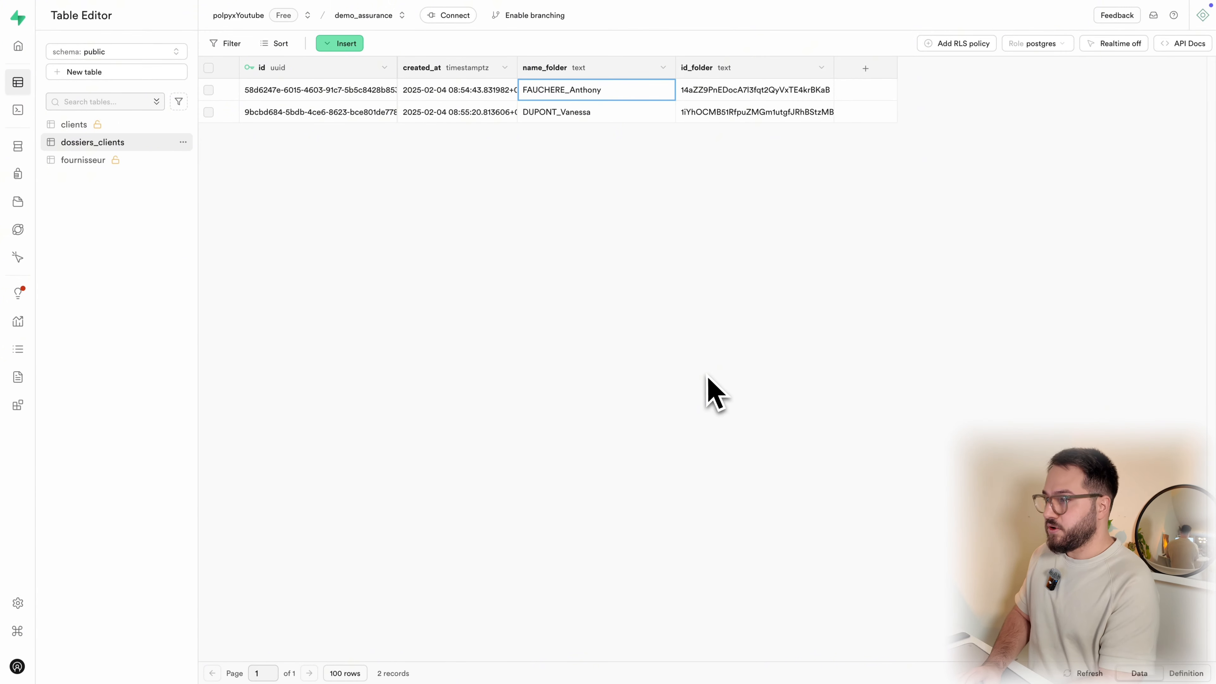
Back in n8n, review the Google Drive node's file move settings and recheck the Supabase node's lookup condition
key(ctrl+shift+Tab)
click(808, 24)
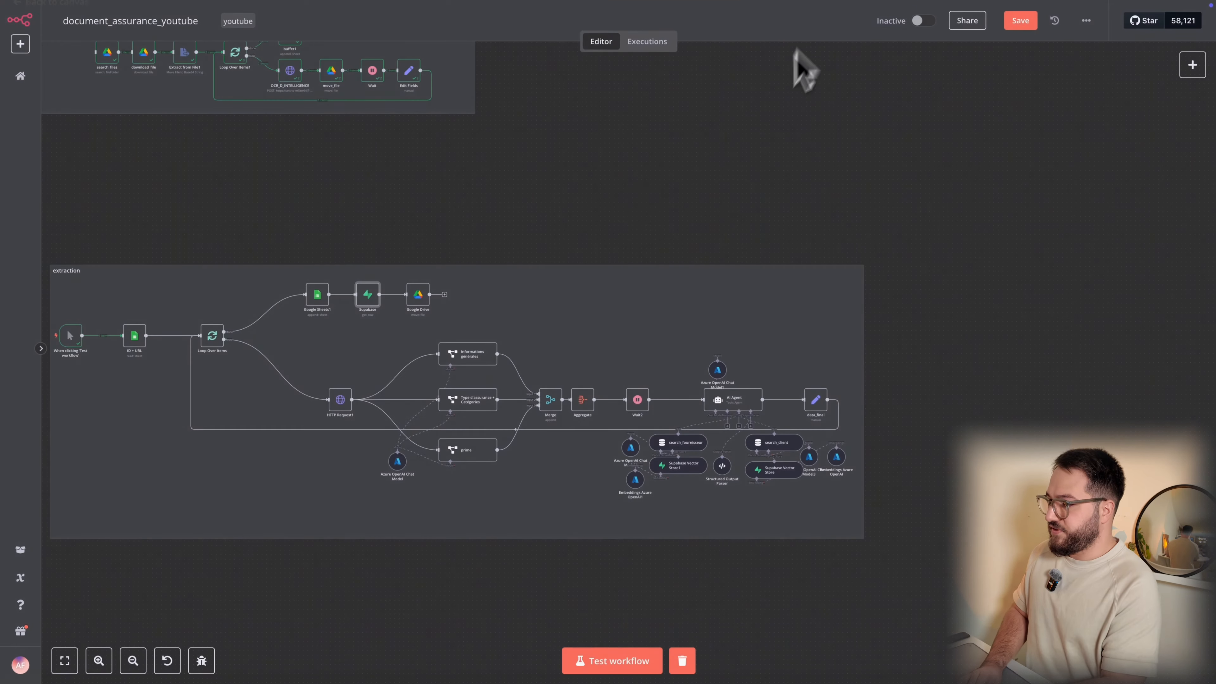
double_click(419, 297)
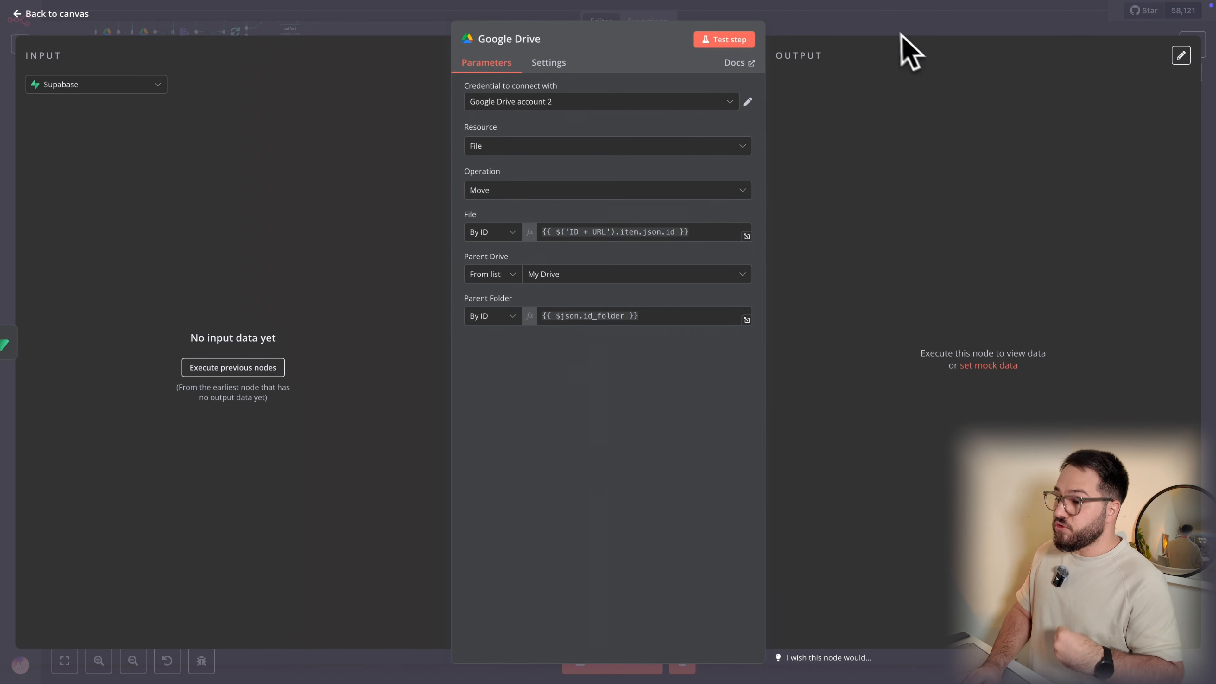
click(888, 28)
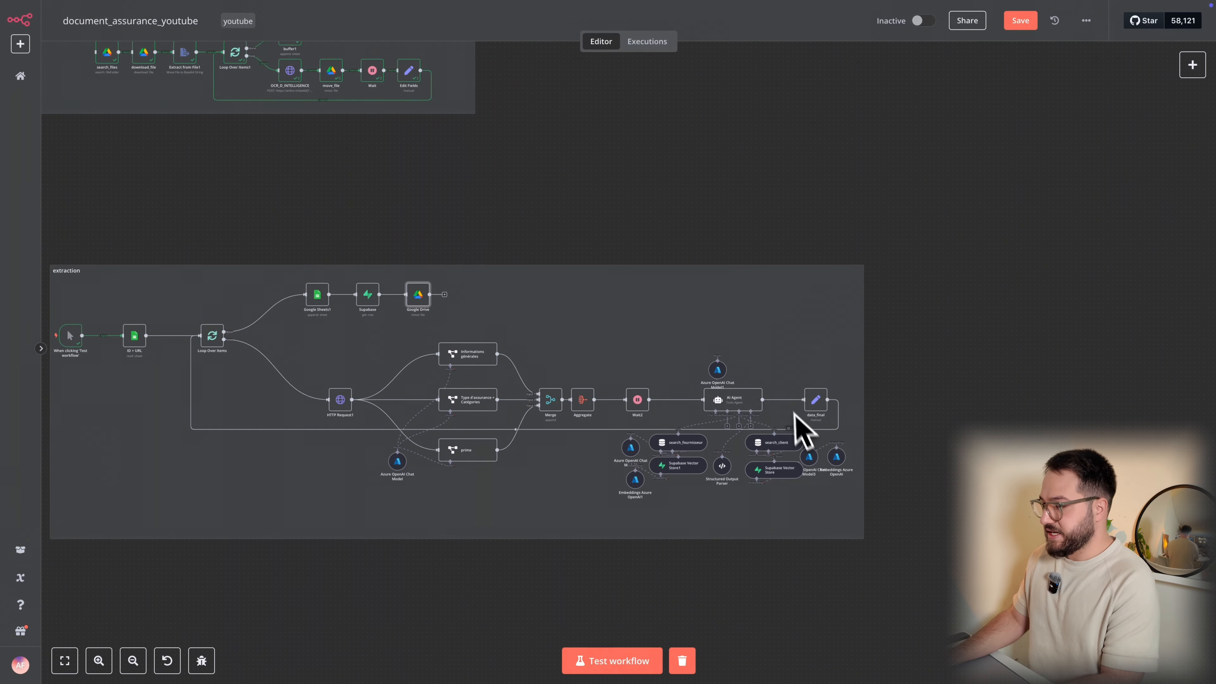
drag(379, 299, 384, 300)
double_click(374, 299)
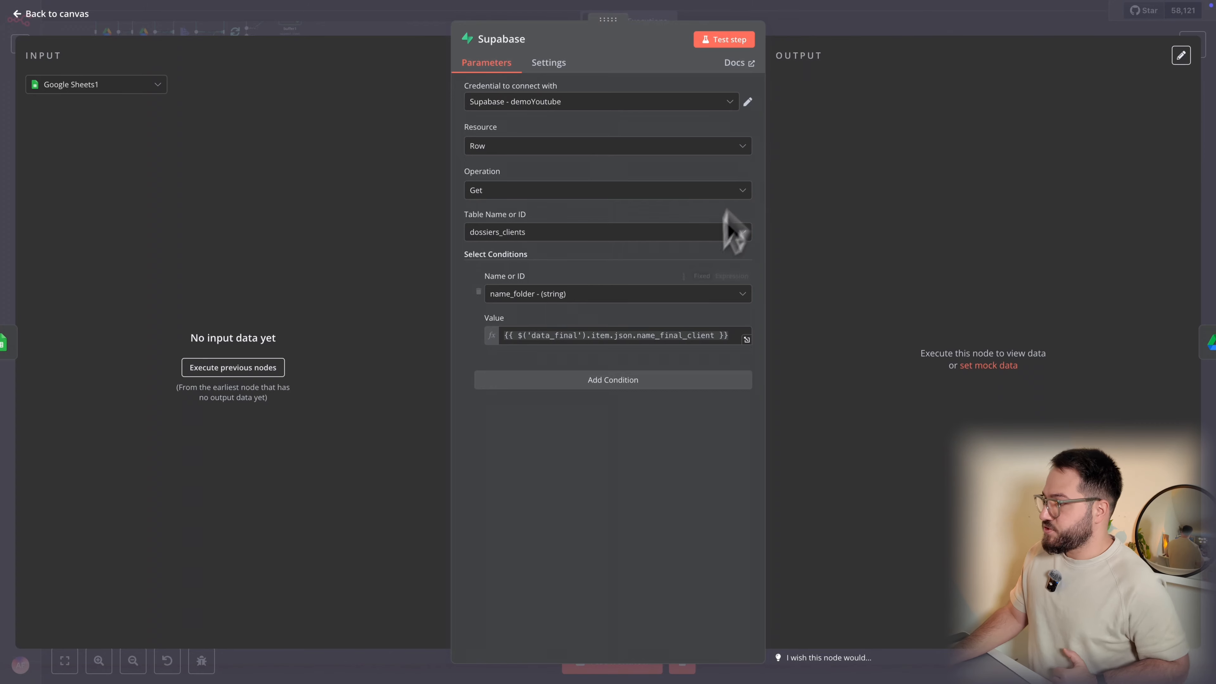
click(800, 29)
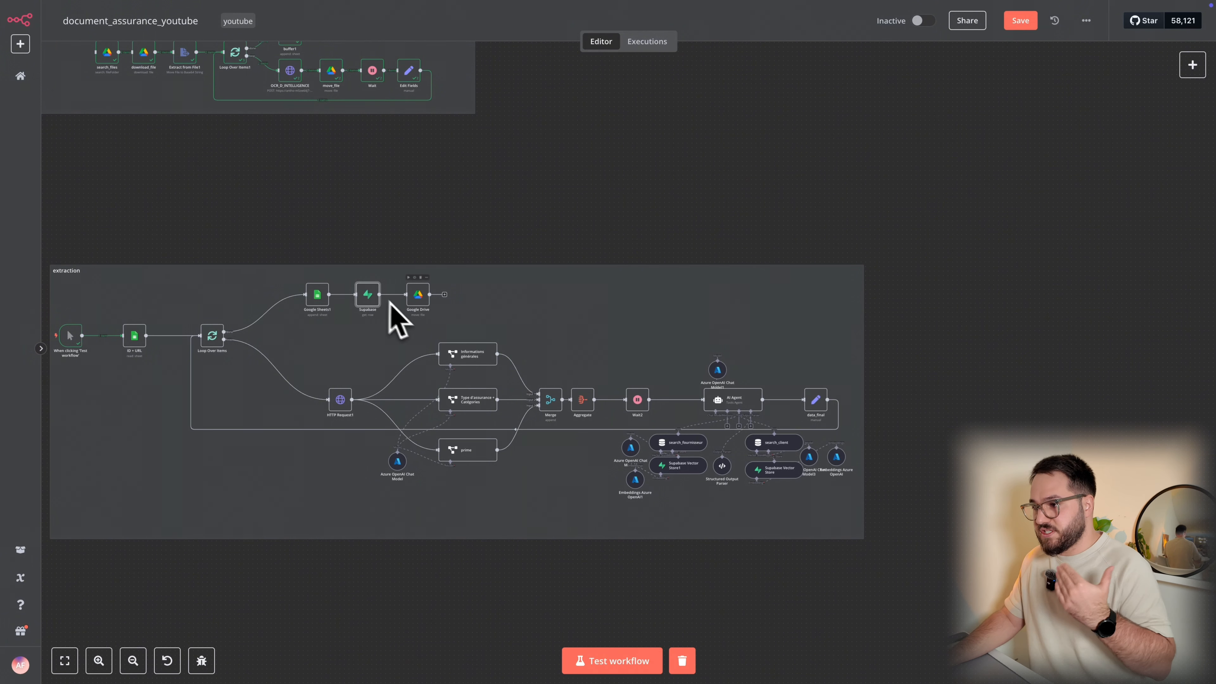
Run a test of the complete extraction workflow
drag(269, 207, 428, 284)
click(954, 380)
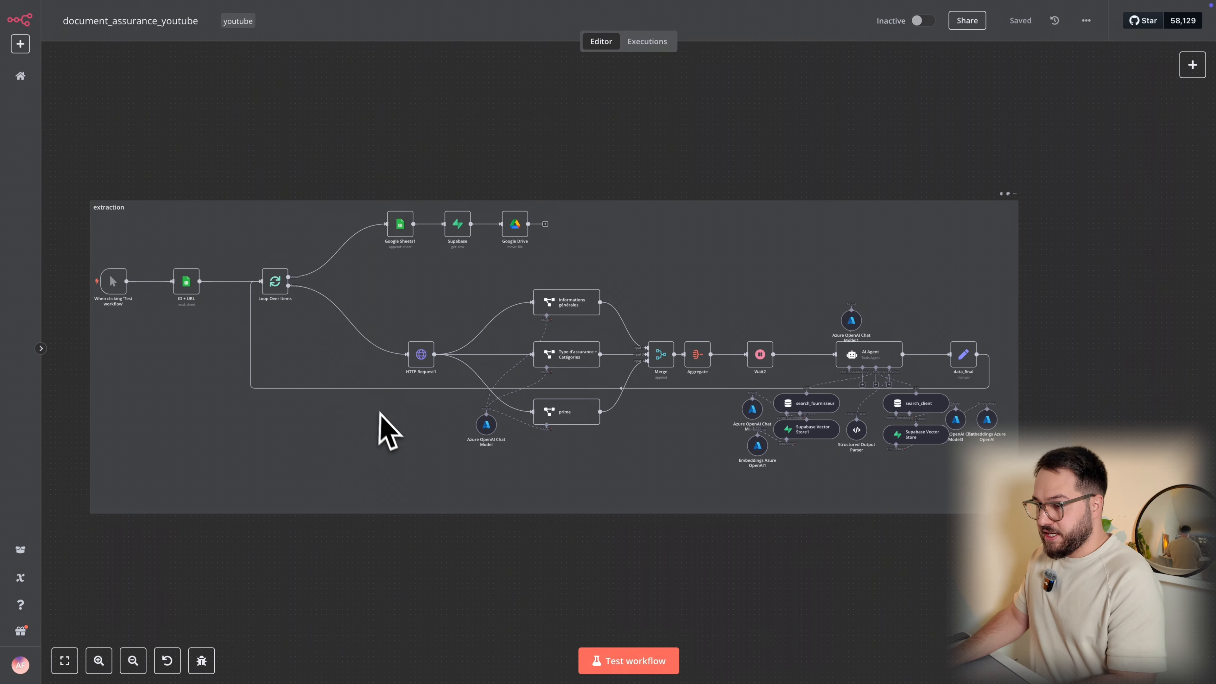
scroll(180, 300, up, 2)
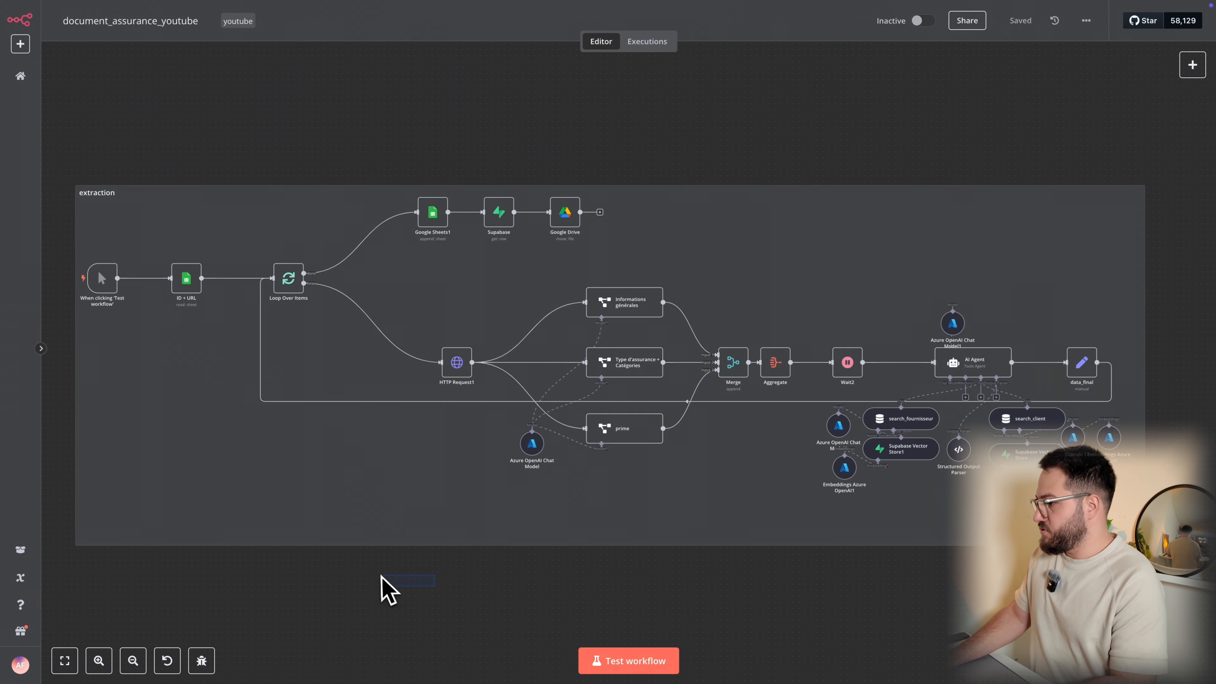
scroll(382, 589, down, 2)
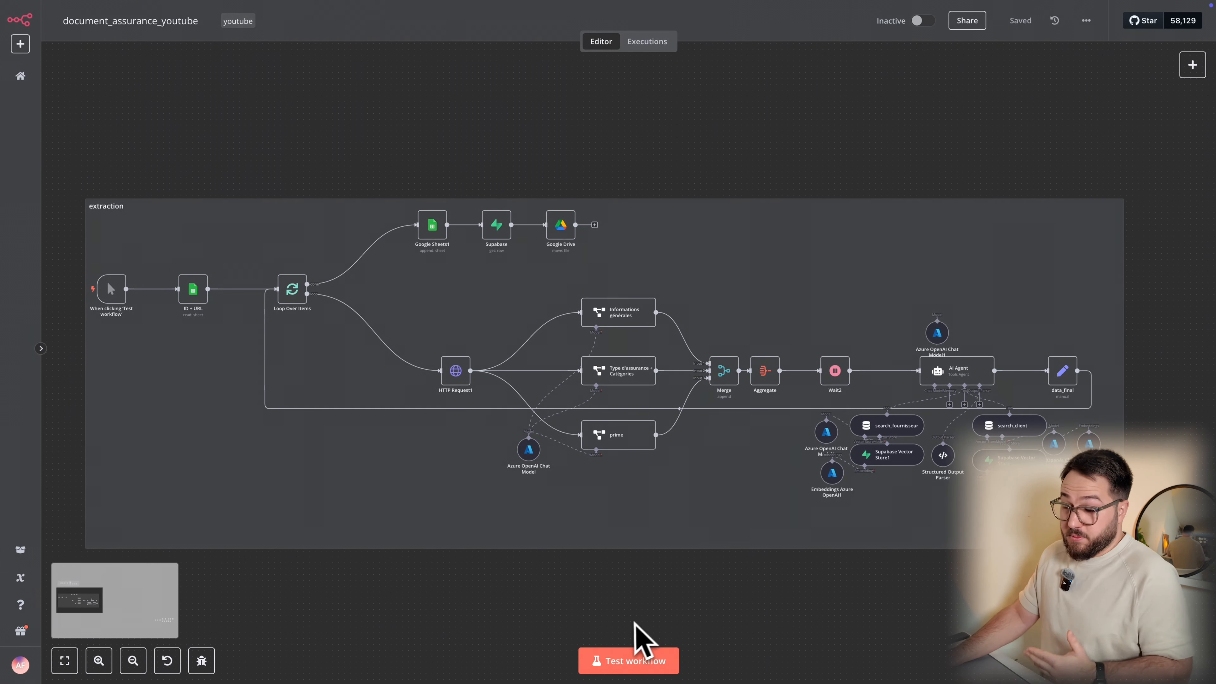
click(618, 661)
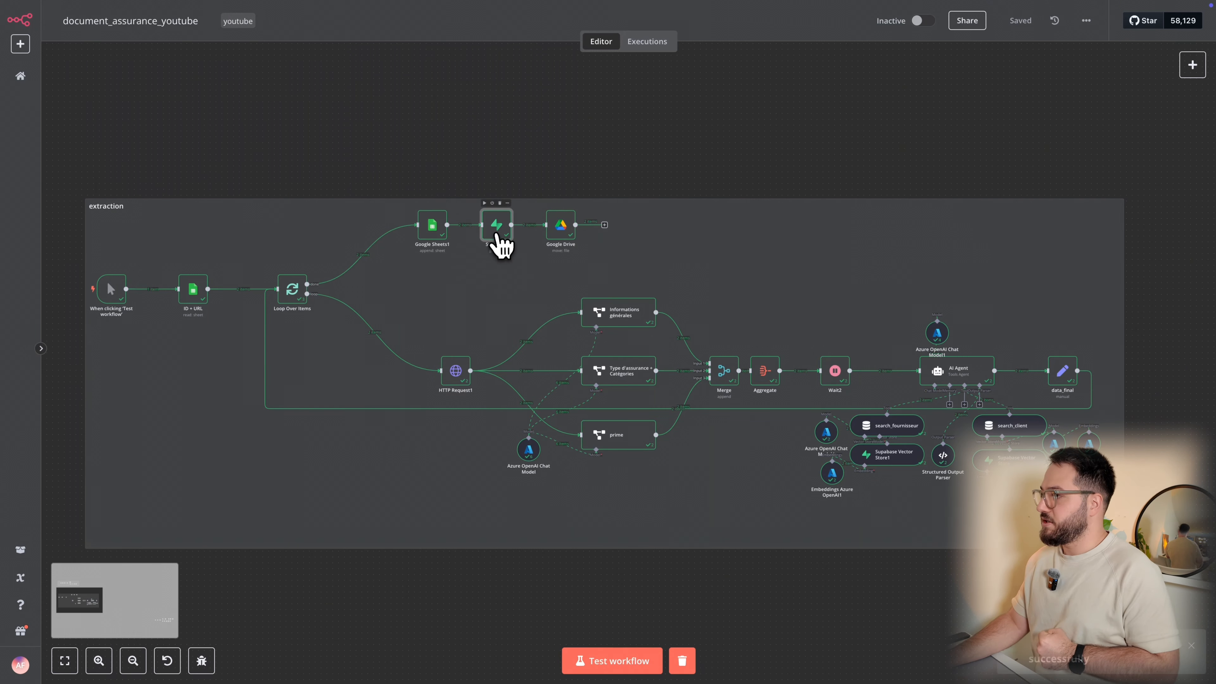
Check the Supabase node's resolved name_folder value and the data_final node's output from the test run
double_click(501, 245)
drag(501, 353, 549, 353)
click(404, 370)
click(354, 33)
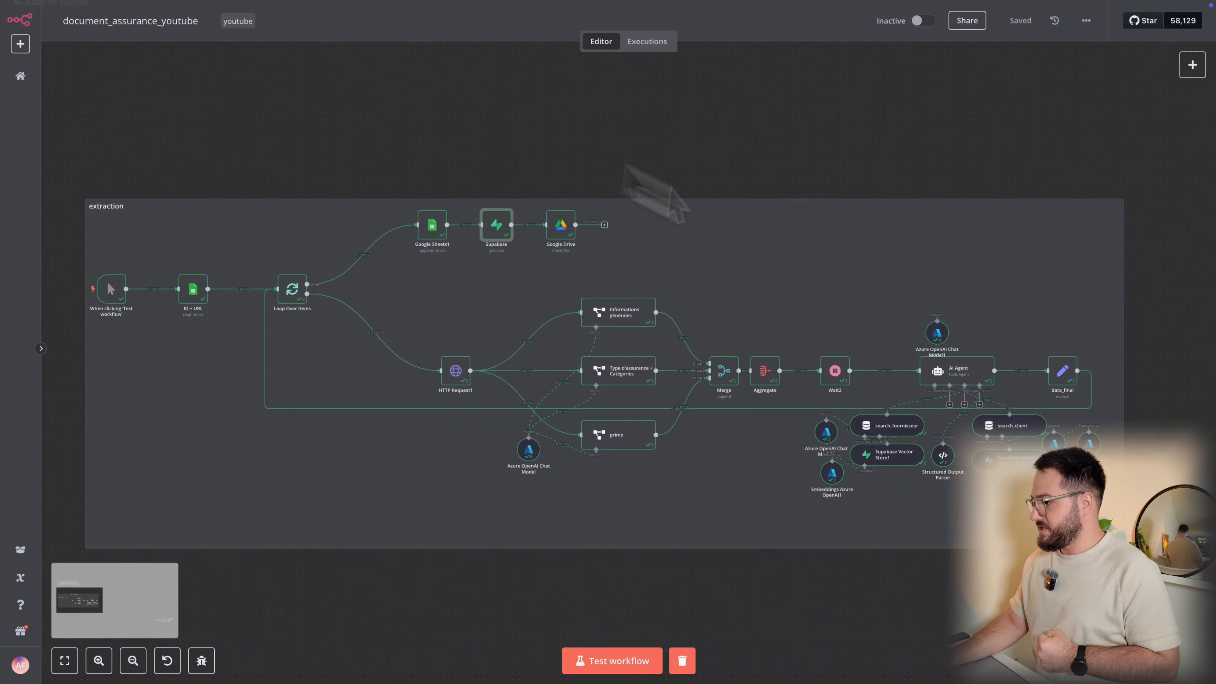
double_click(1053, 378)
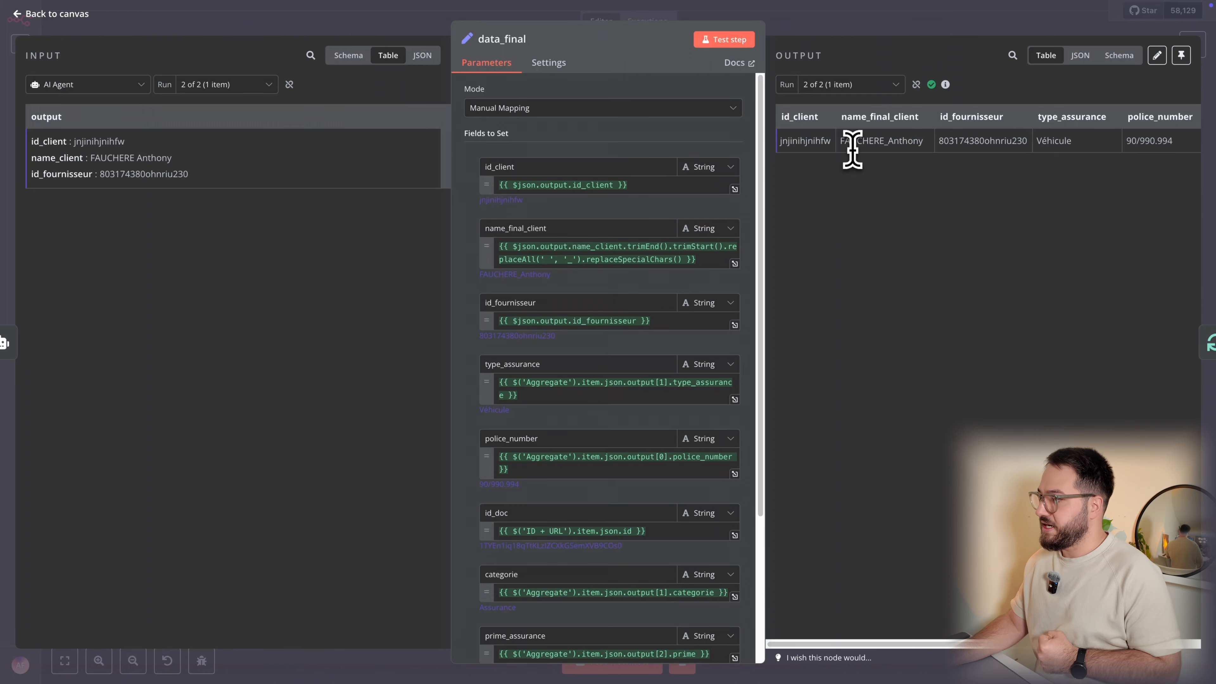
click(871, 30)
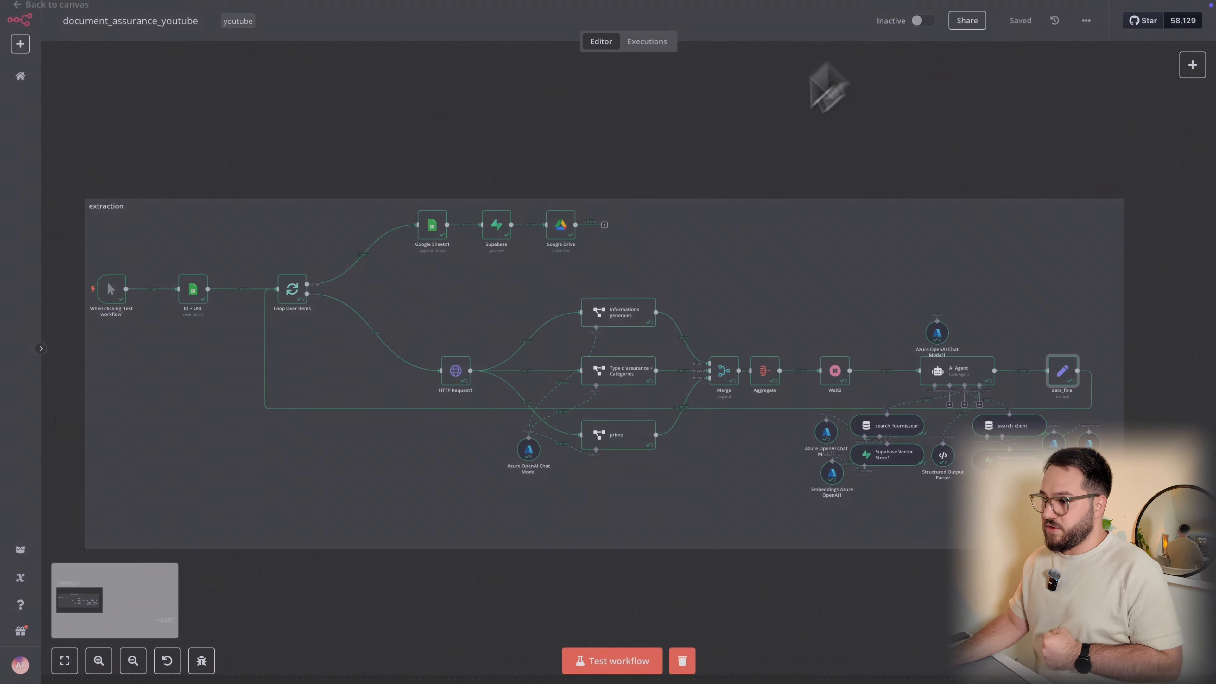
Inspect the folder rows returned by the Supabase node and the file output of the Google Drive node
click(428, 237)
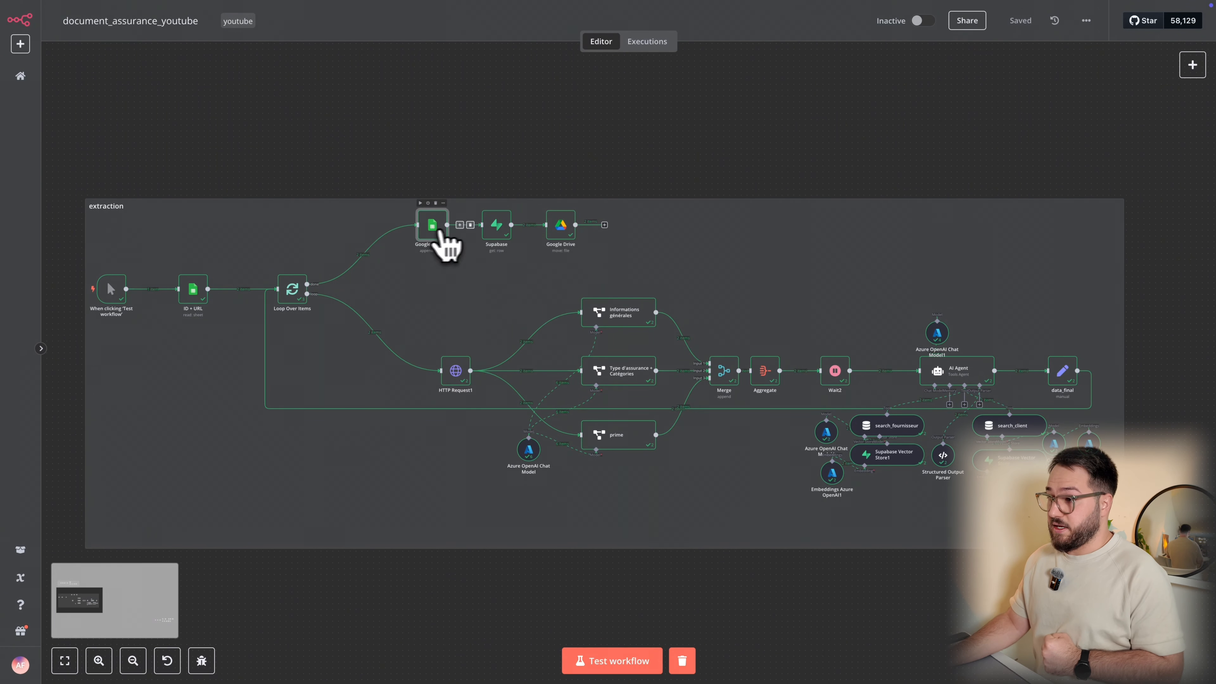
double_click(501, 228)
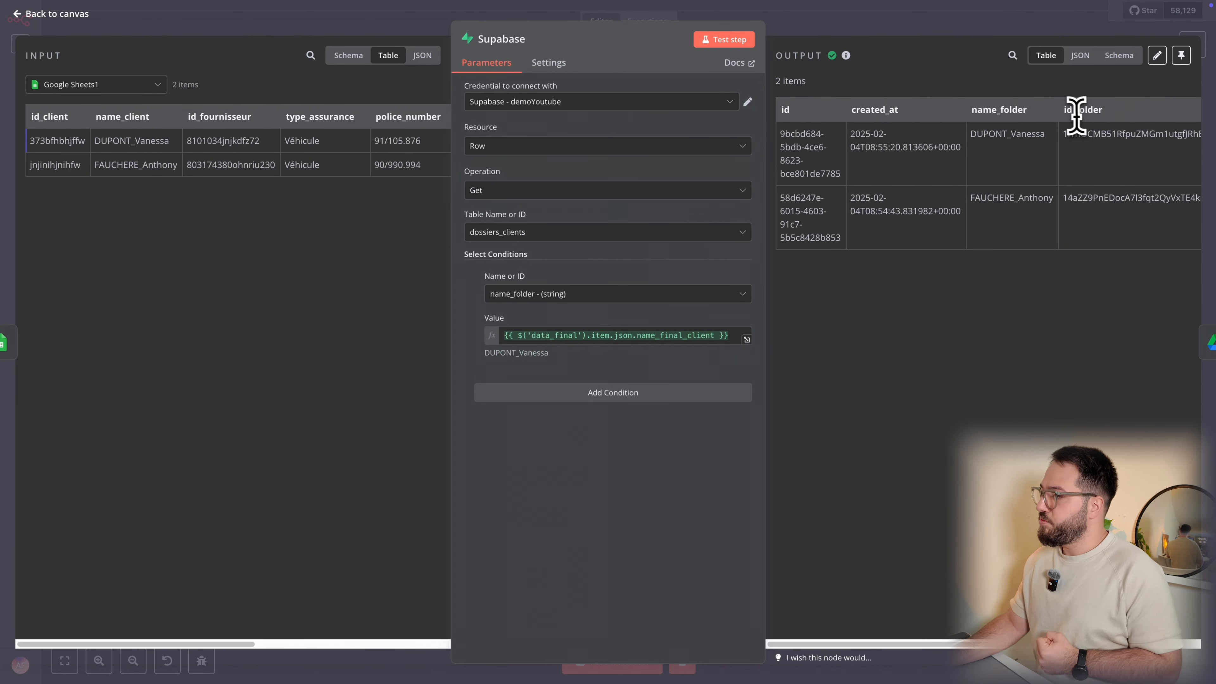
click(868, 34)
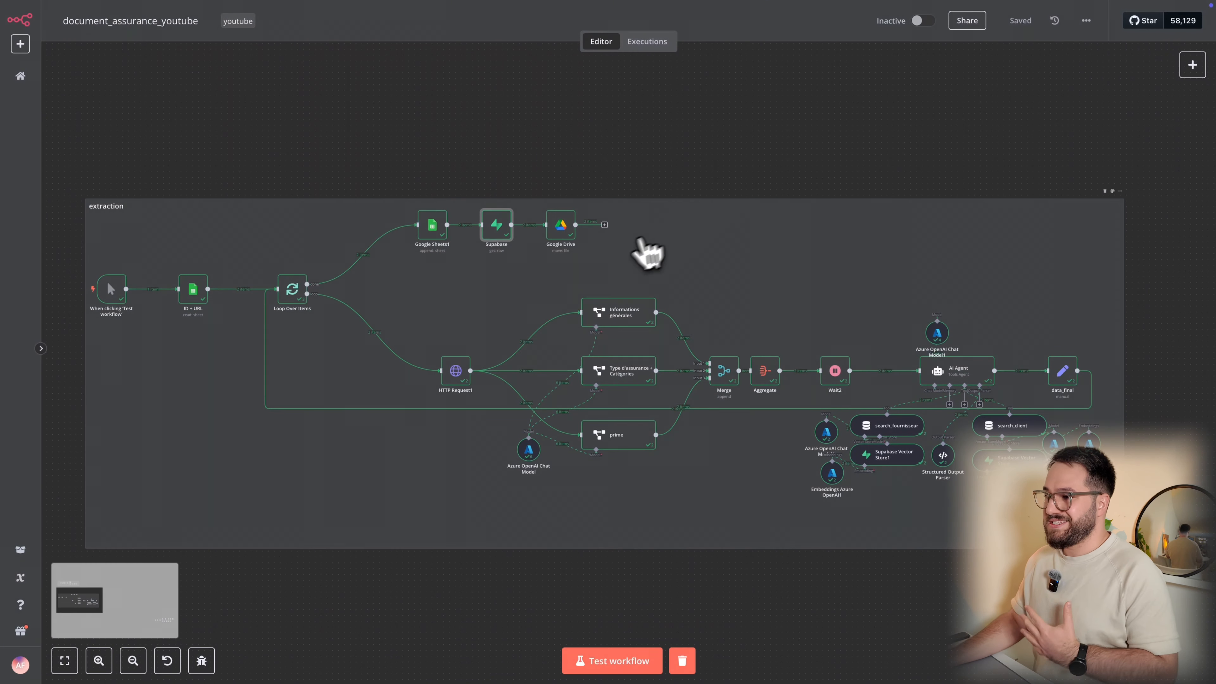
double_click(559, 227)
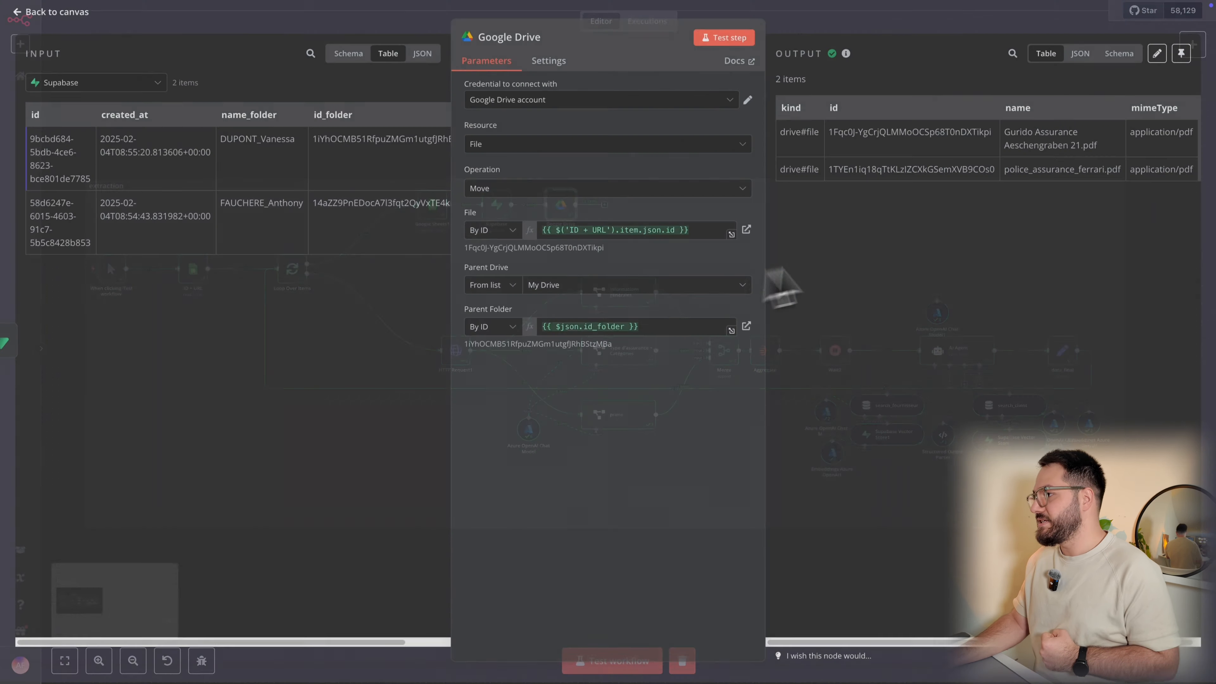
click(833, 34)
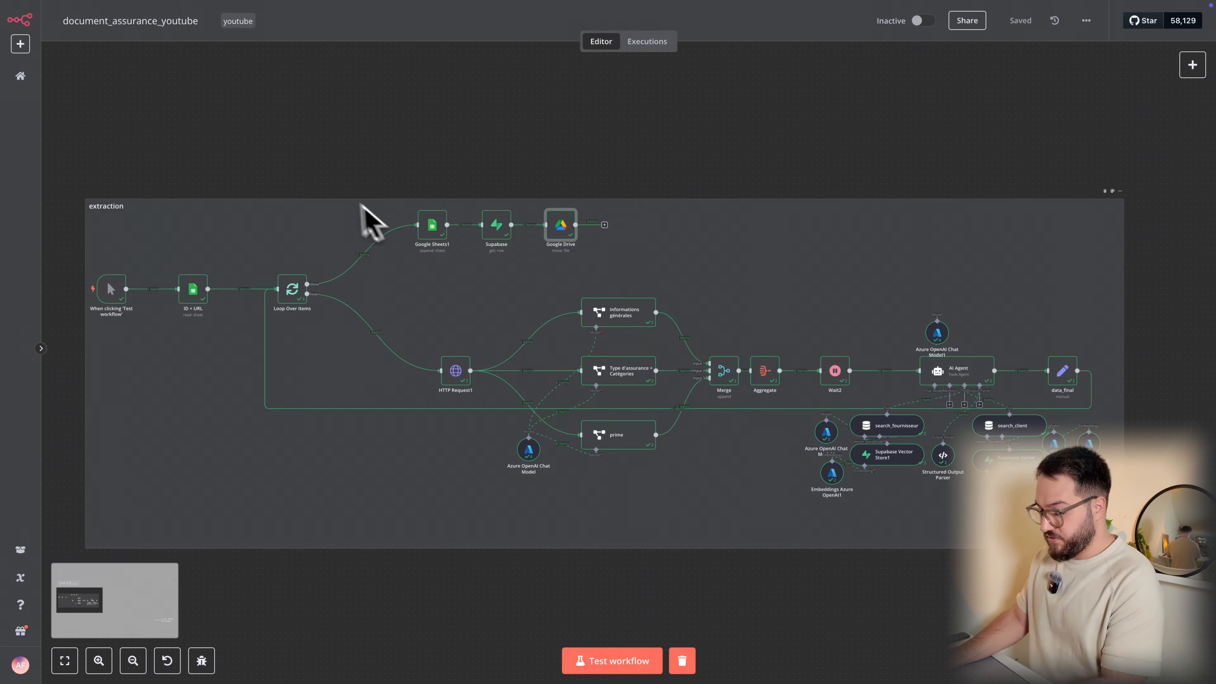
Switch to Google Drive and check the contents of the a traiter and en traitement folders
key(ctrl+Tab)
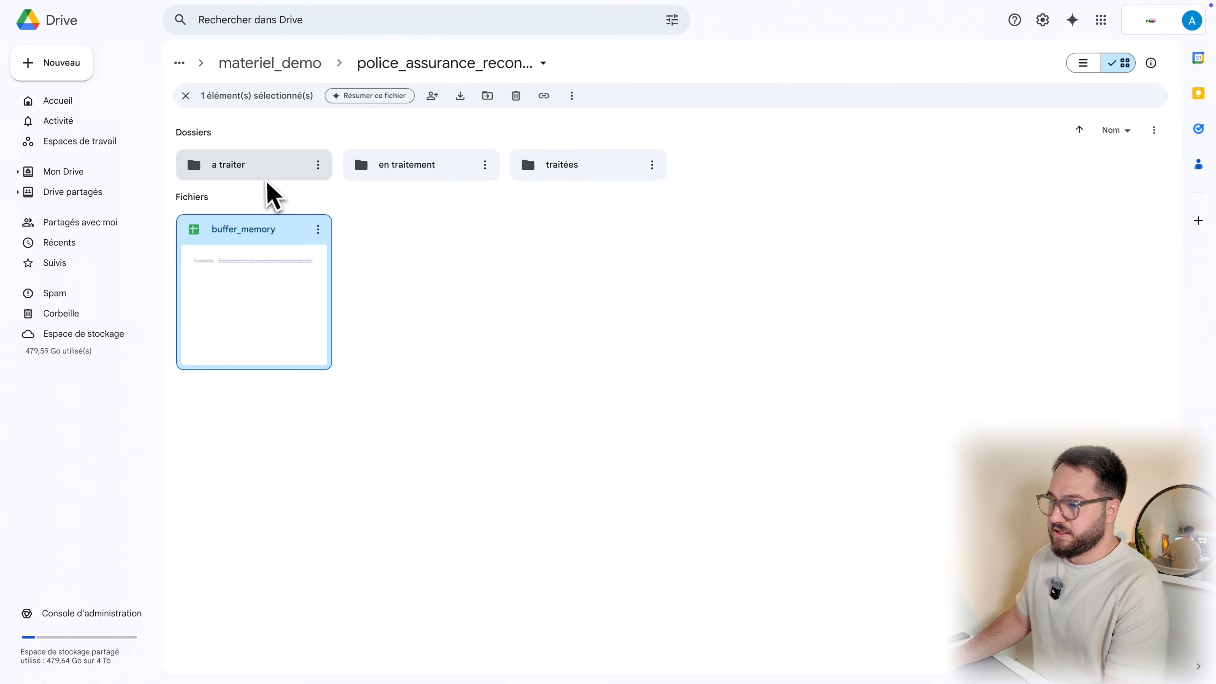
double_click(264, 177)
click(283, 64)
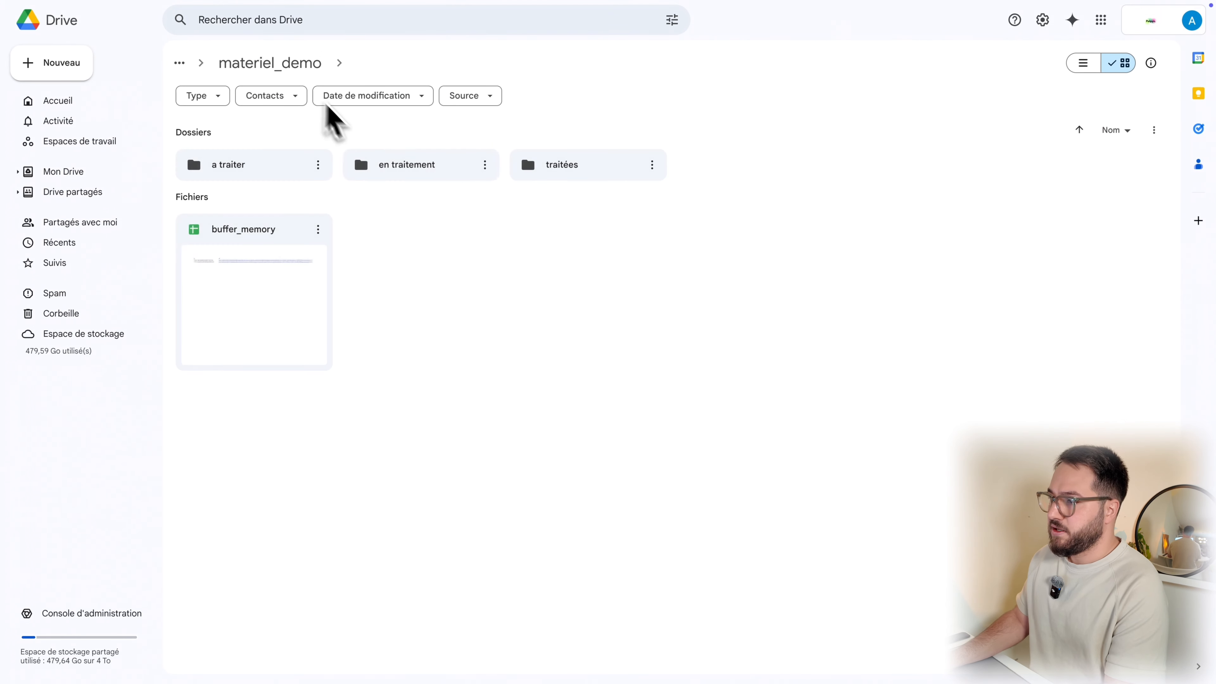
double_click(394, 176)
click(302, 63)
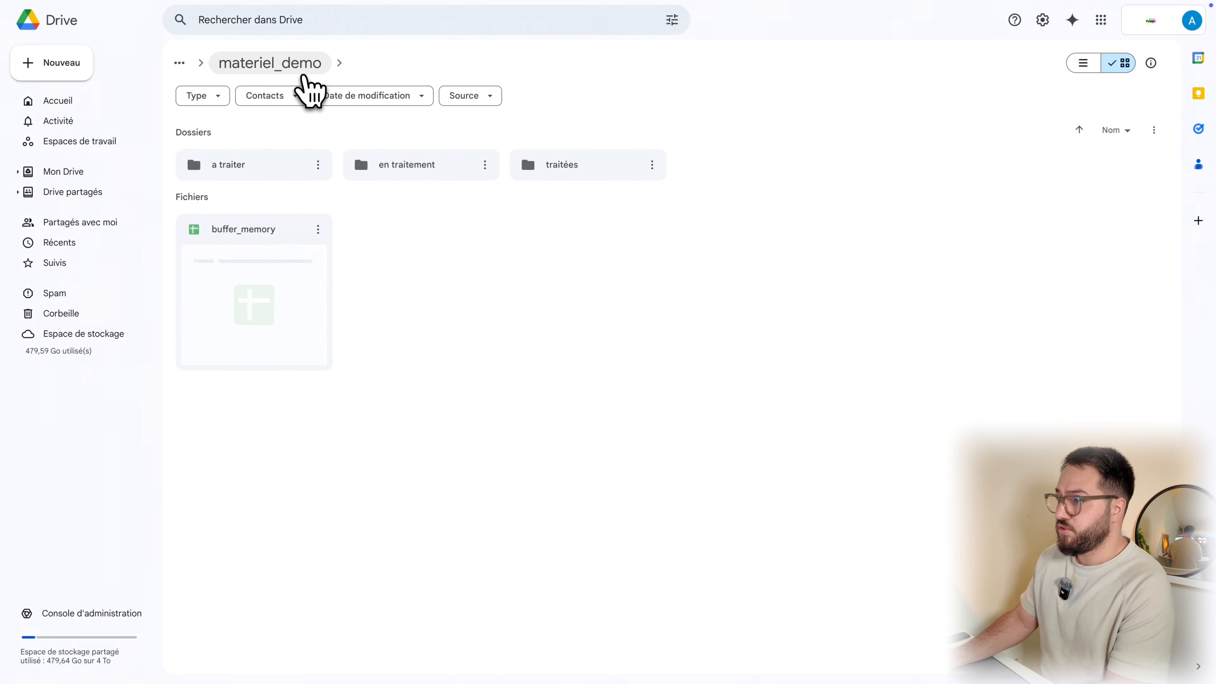
Open police_assurance_ferrari.pdf from its client folder in traitées and check the client name in the letter
double_click(556, 165)
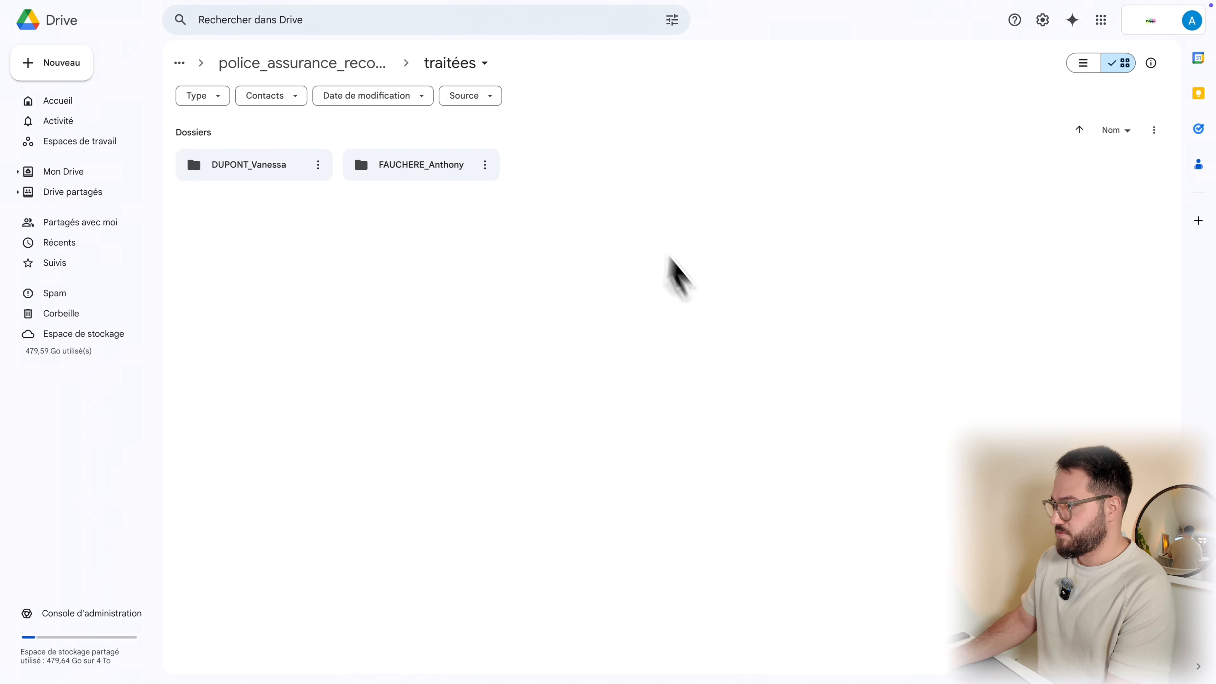
double_click(380, 175)
double_click(318, 278)
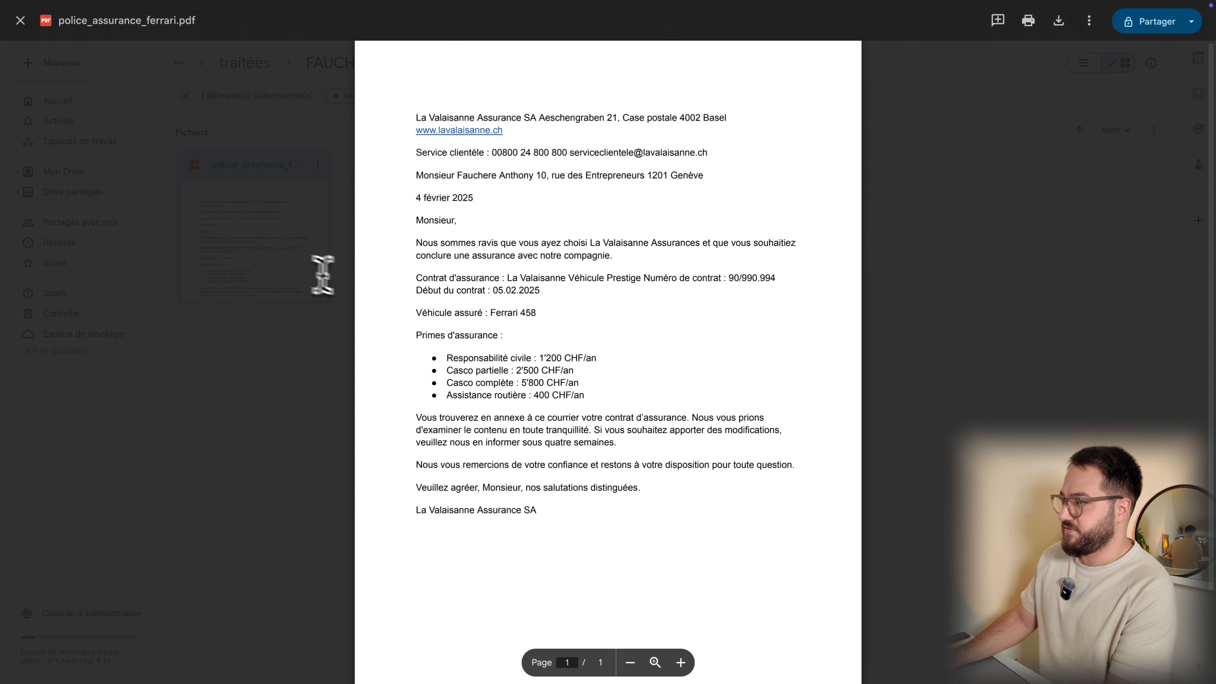
drag(457, 177, 549, 177)
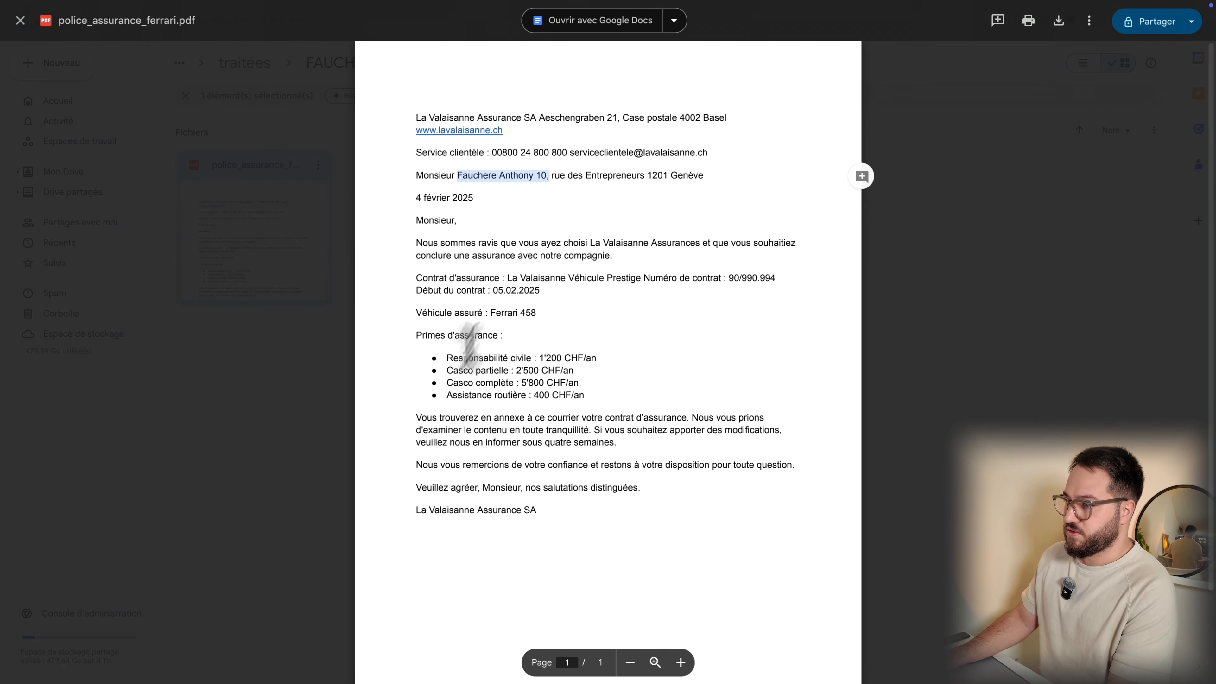
click(329, 451)
Return to the traitées folder and view Gurido Assurance Aeschengraben 21.pdf in the other client's folder
click(280, 67)
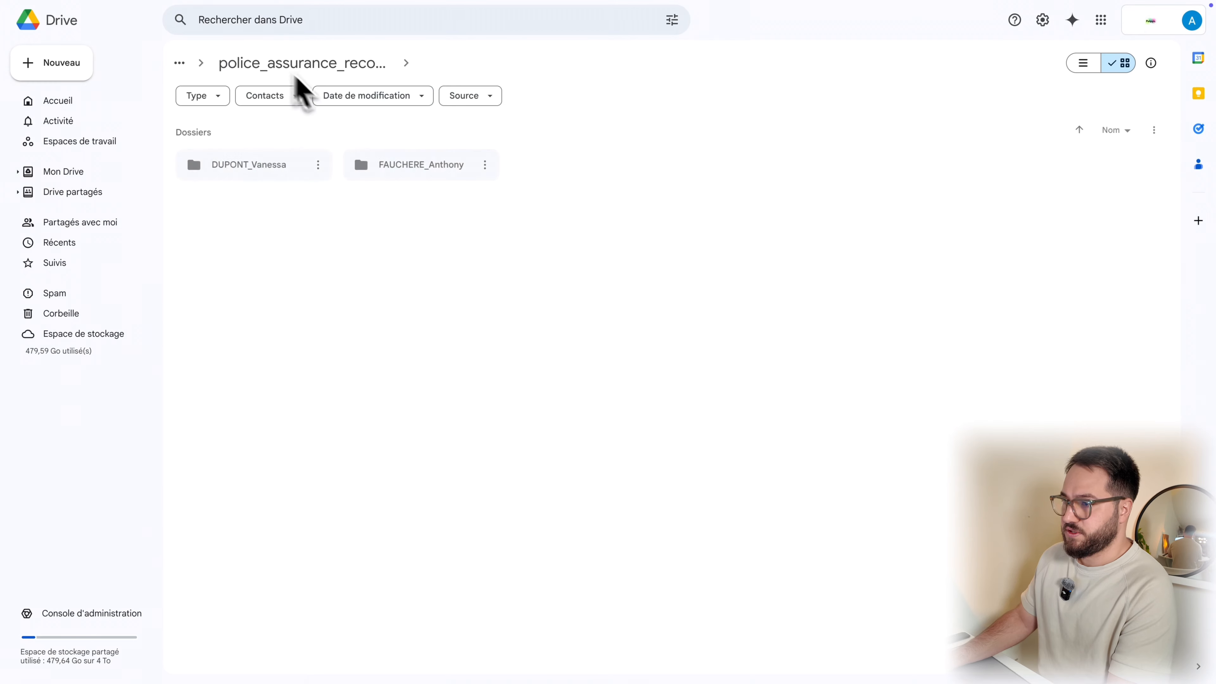
double_click(270, 168)
double_click(270, 246)
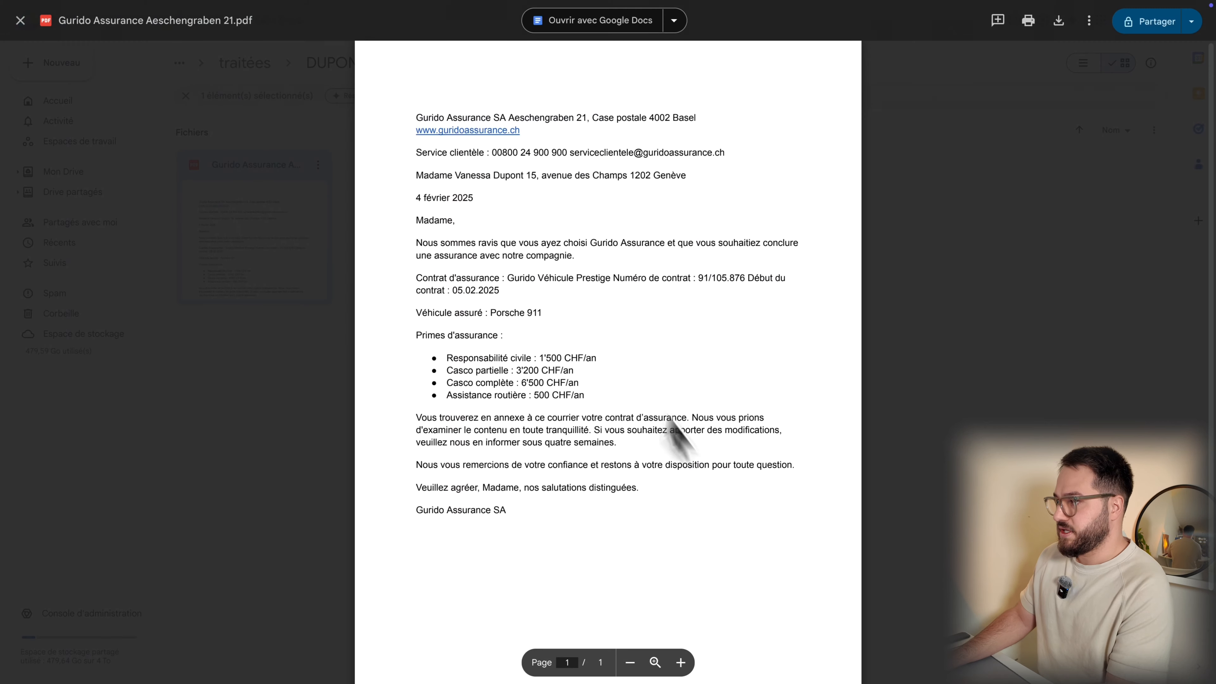
Highlight the client's name and address line in the insurance letter and close the PDF preview
drag(416, 175, 687, 176)
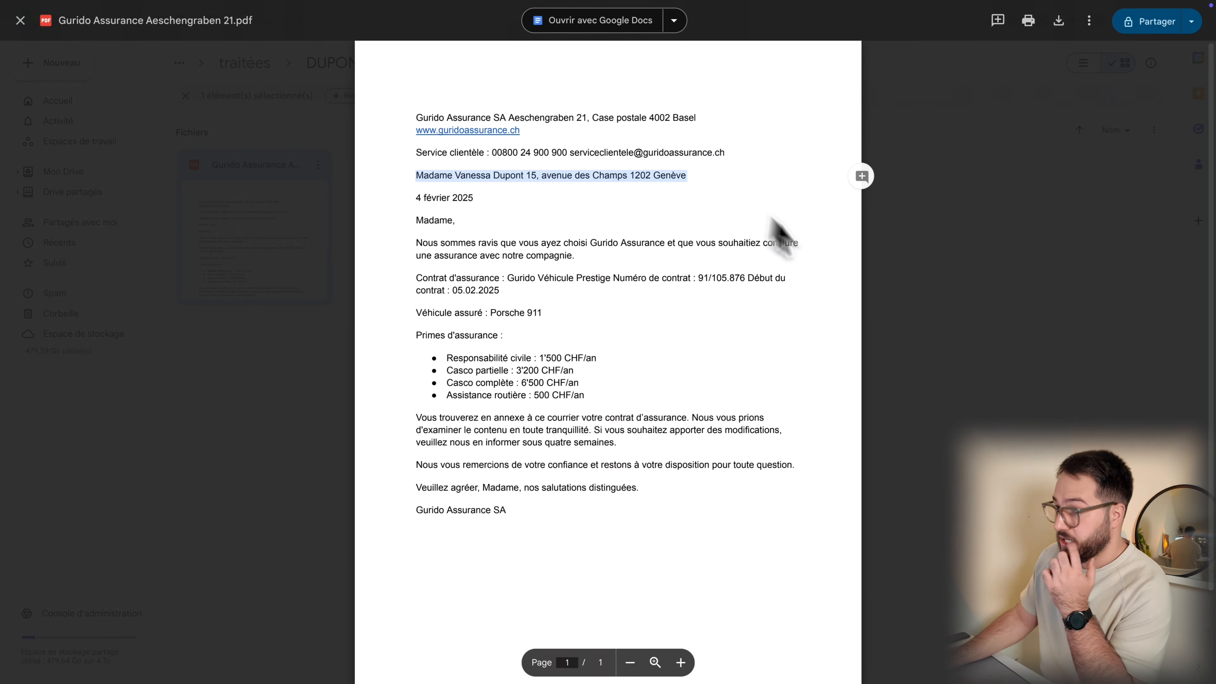
click(952, 374)
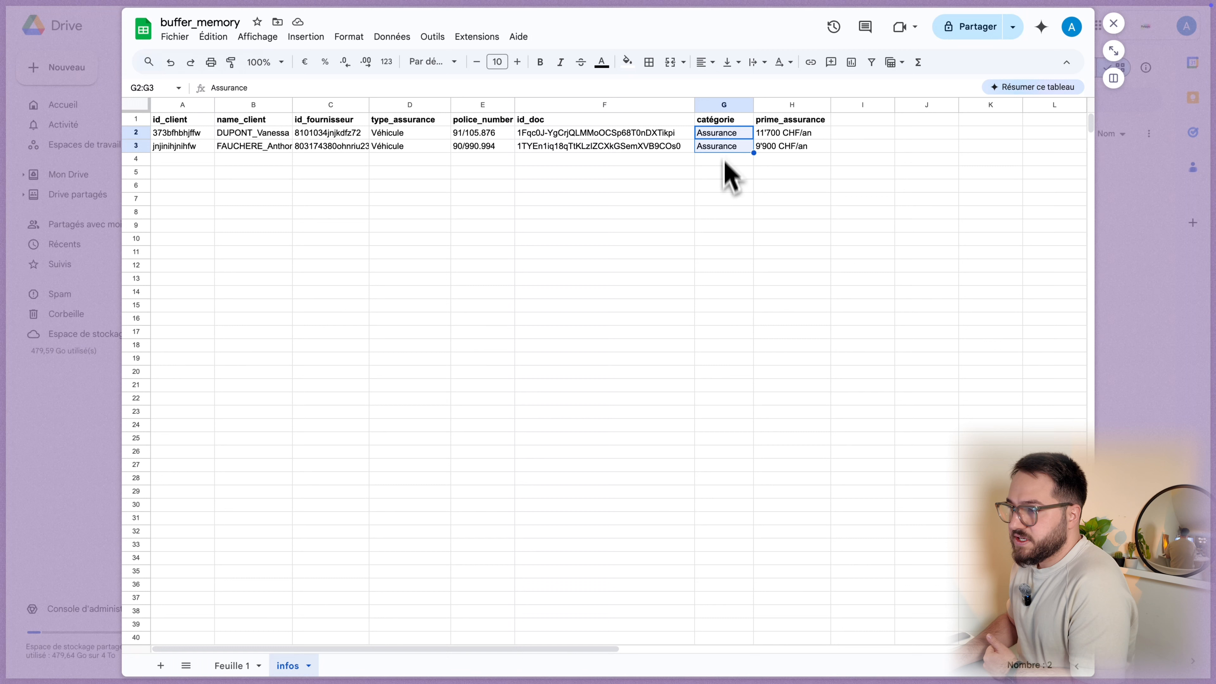
Check the catégorie and police_number columns for both clients in the infos sheet of buffer_memory, and close the spreadsheet
click(713, 239)
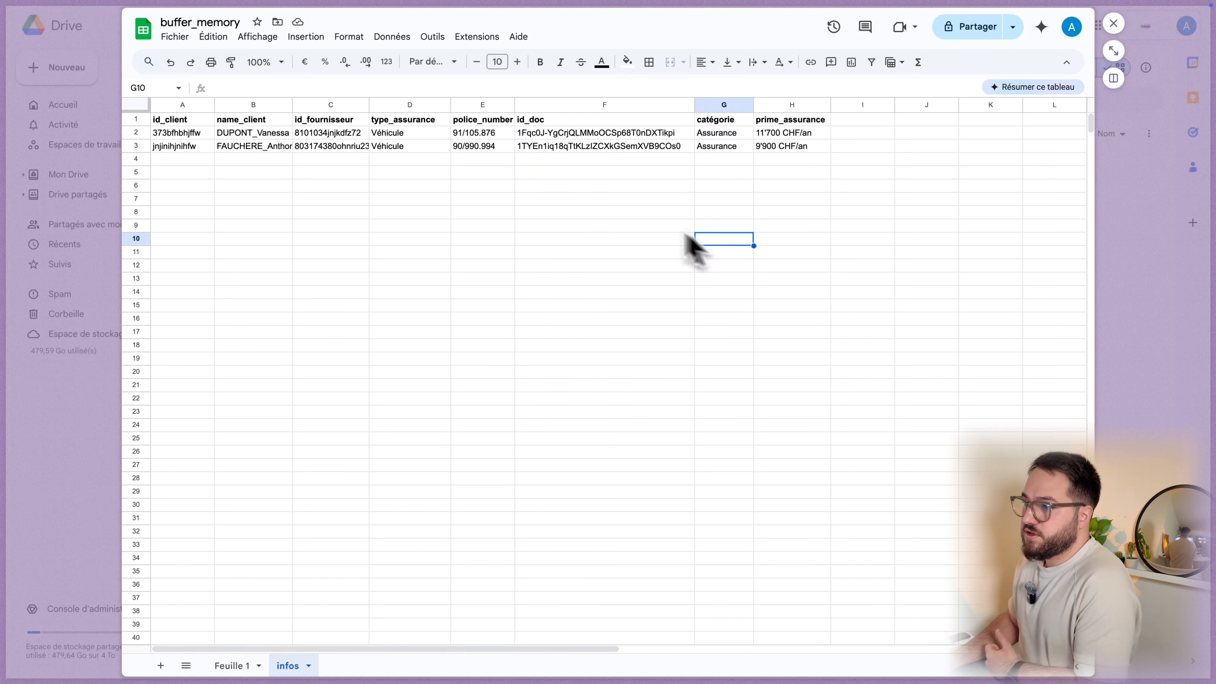
click(500, 135)
click(497, 146)
click(499, 137)
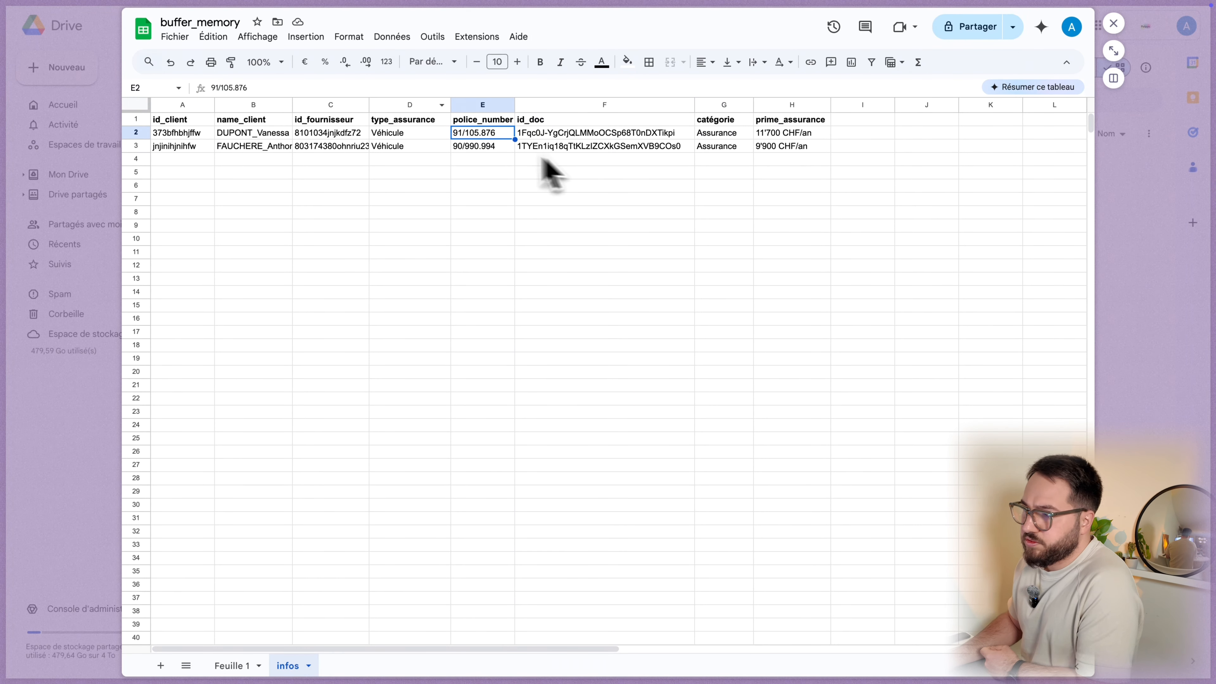
key(Escape)
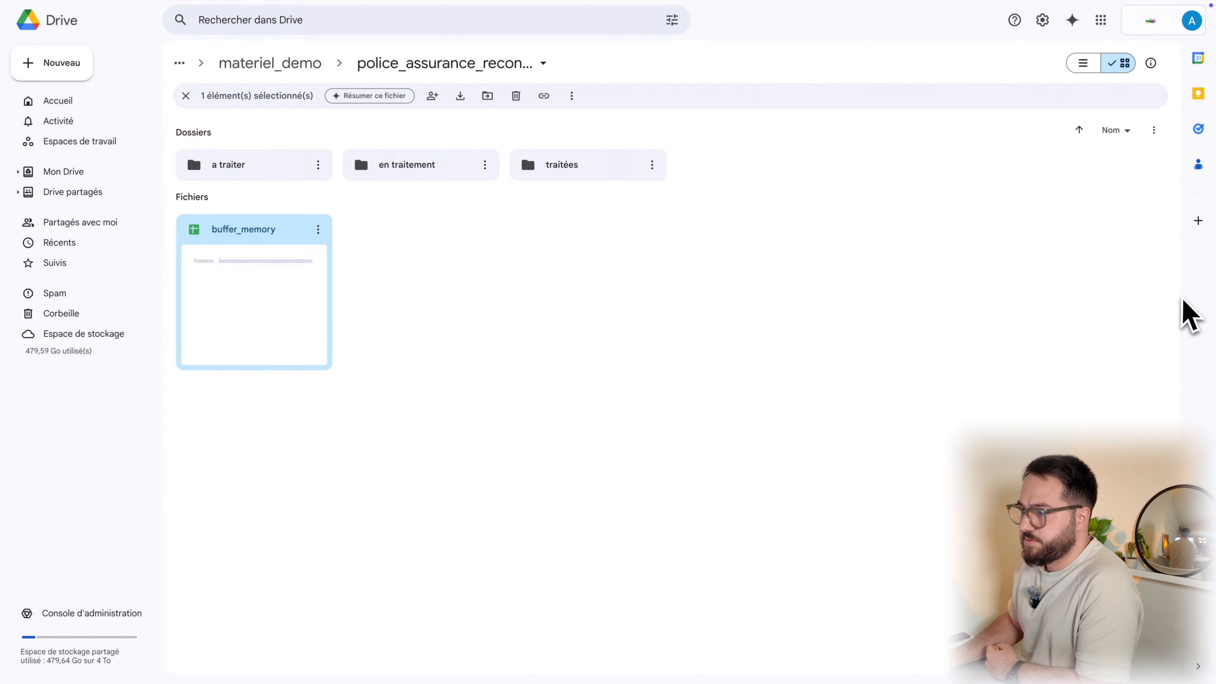
Open Gurido Assurance Aeschengraben 21.pdf from its client folder in traitées, check the contract number, and return to traitées
double_click(580, 175)
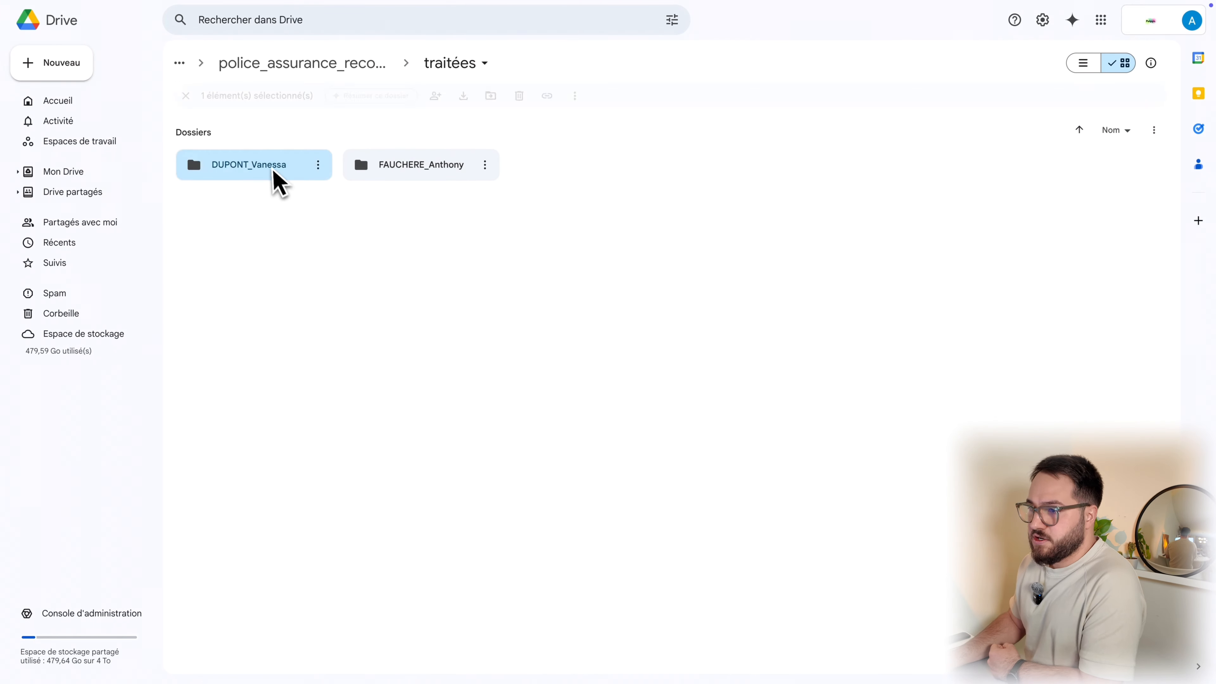
double_click(276, 174)
double_click(272, 239)
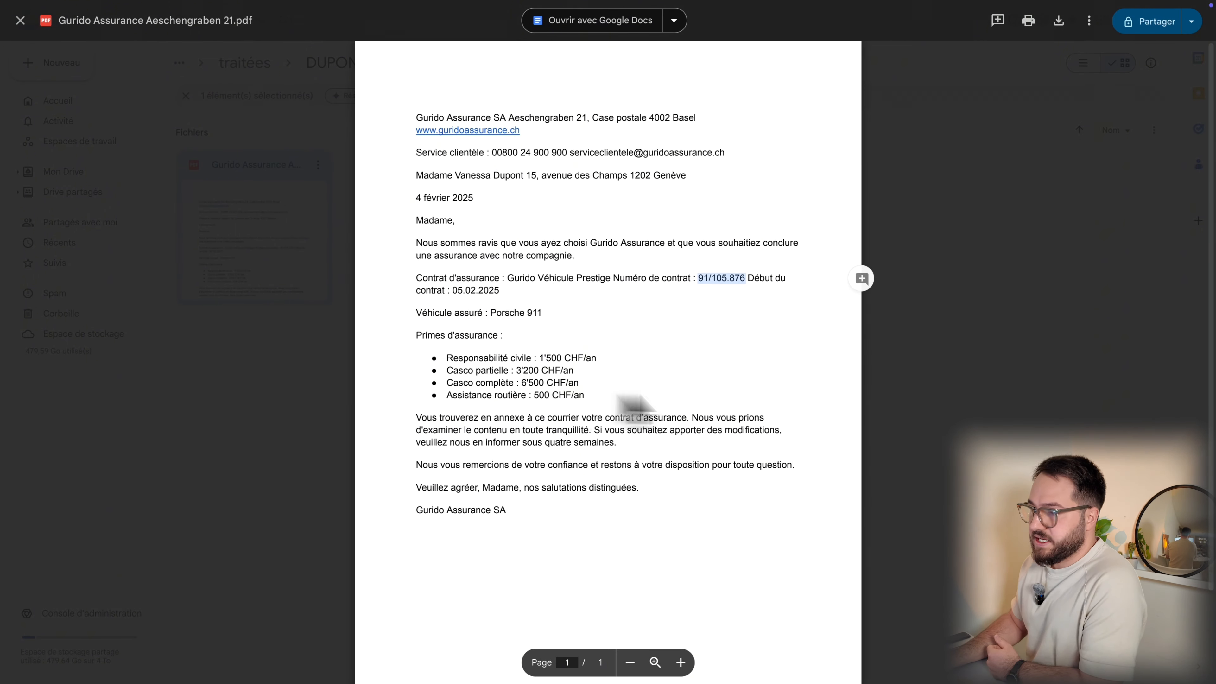
key(Escape)
click(245, 63)
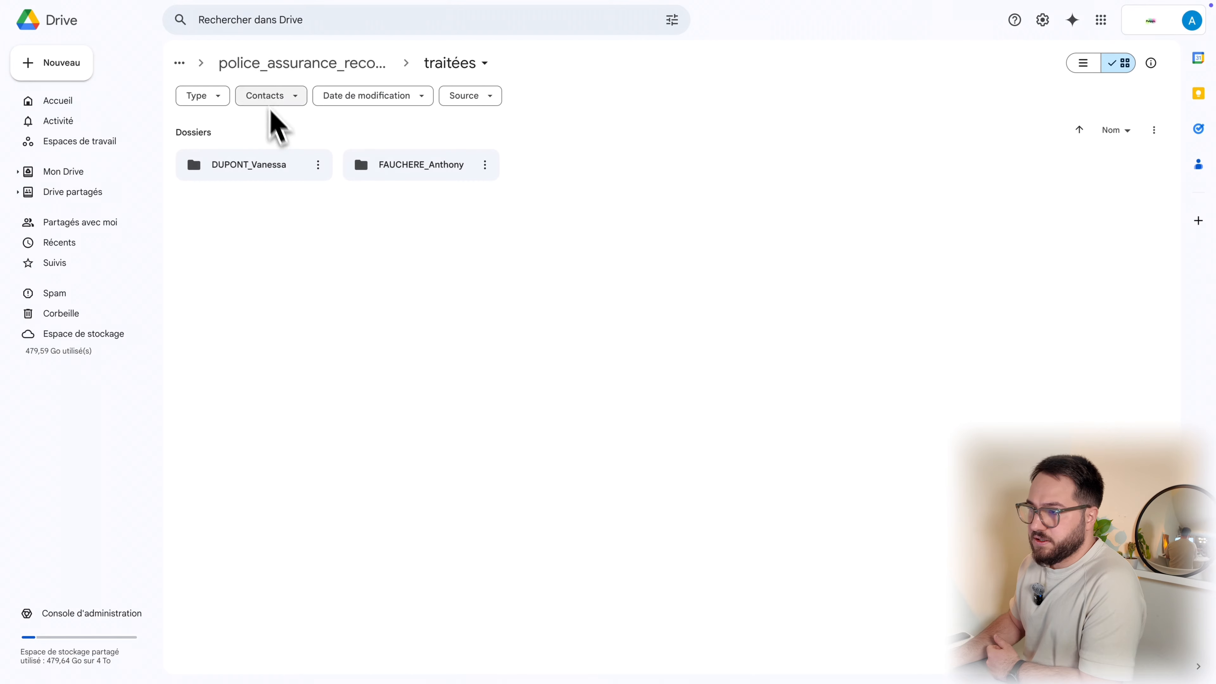
Reopen the infos sheet of buffer_memory and check the id_doc and prime_assurance values of the first record
click(266, 64)
double_click(292, 312)
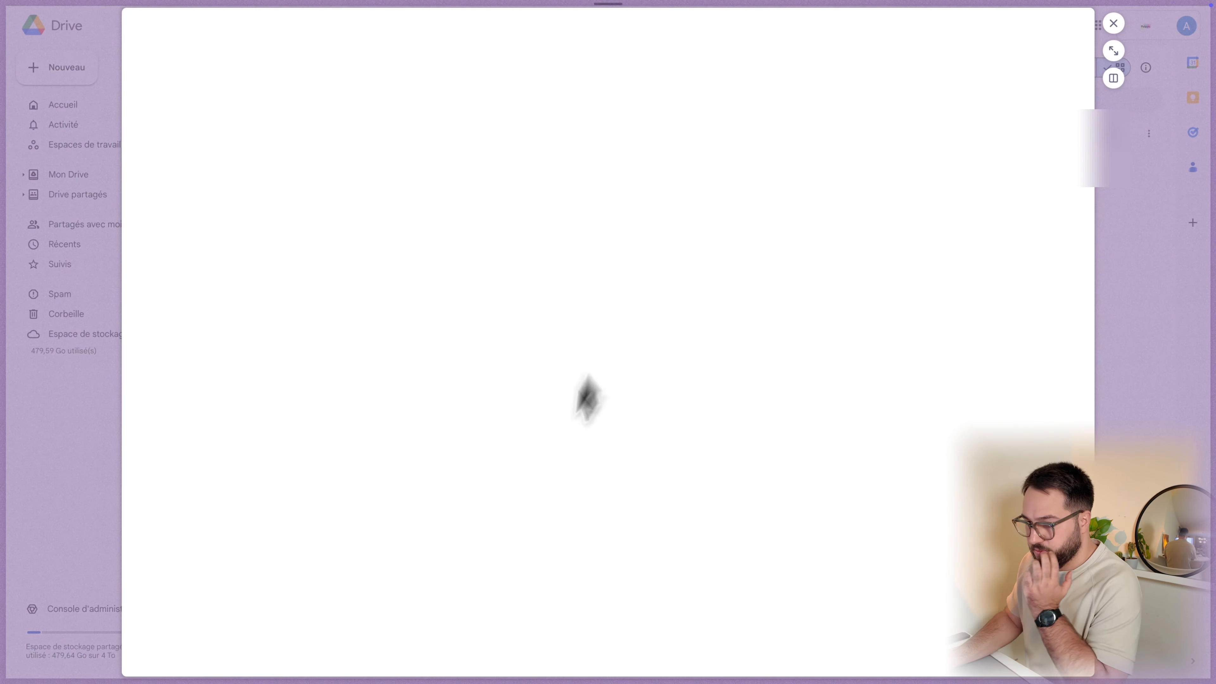
click(290, 665)
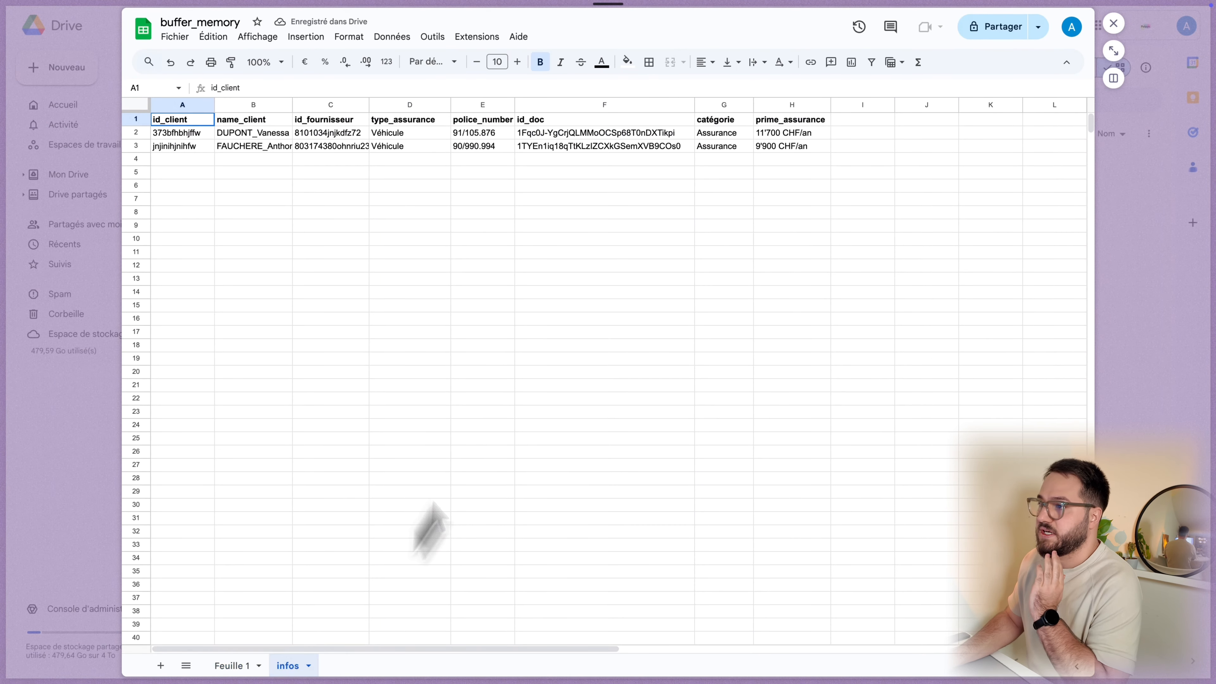
click(575, 138)
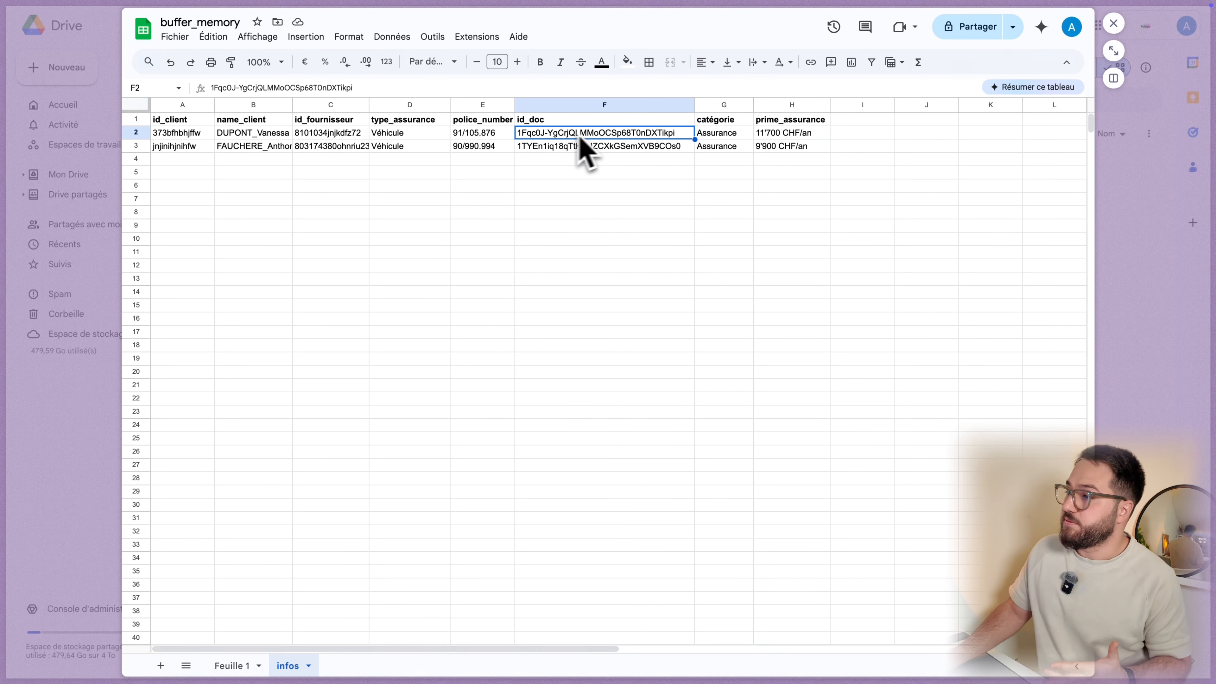
click(799, 134)
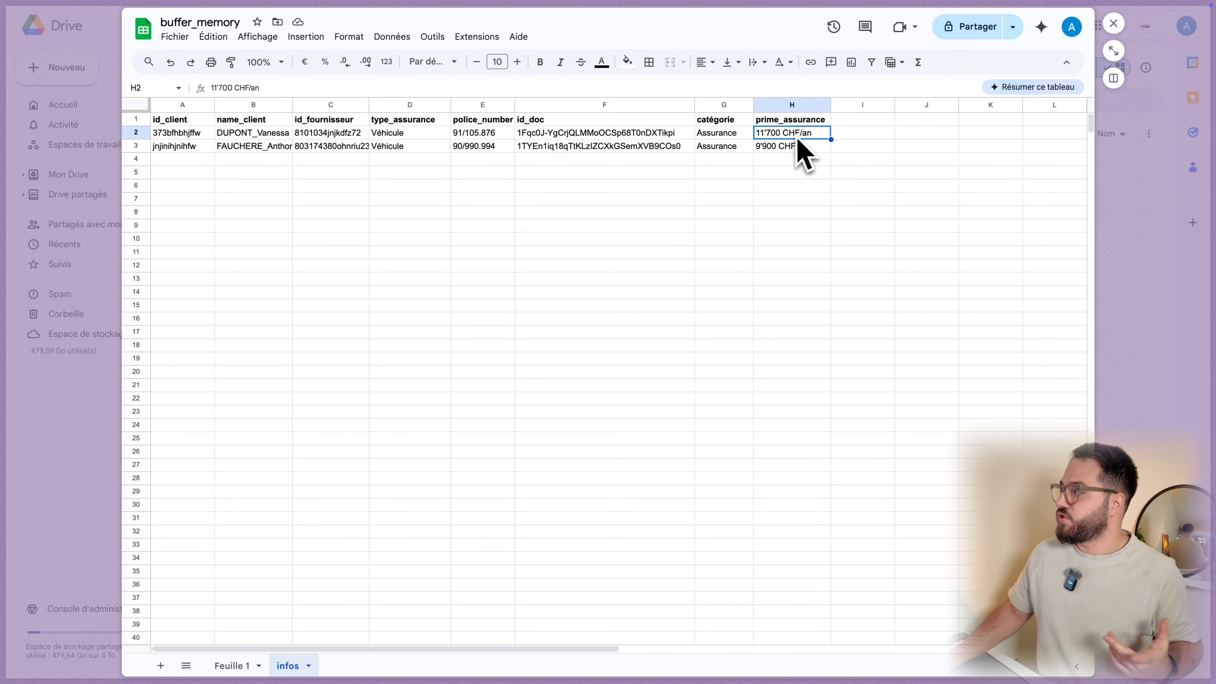
click(409, 225)
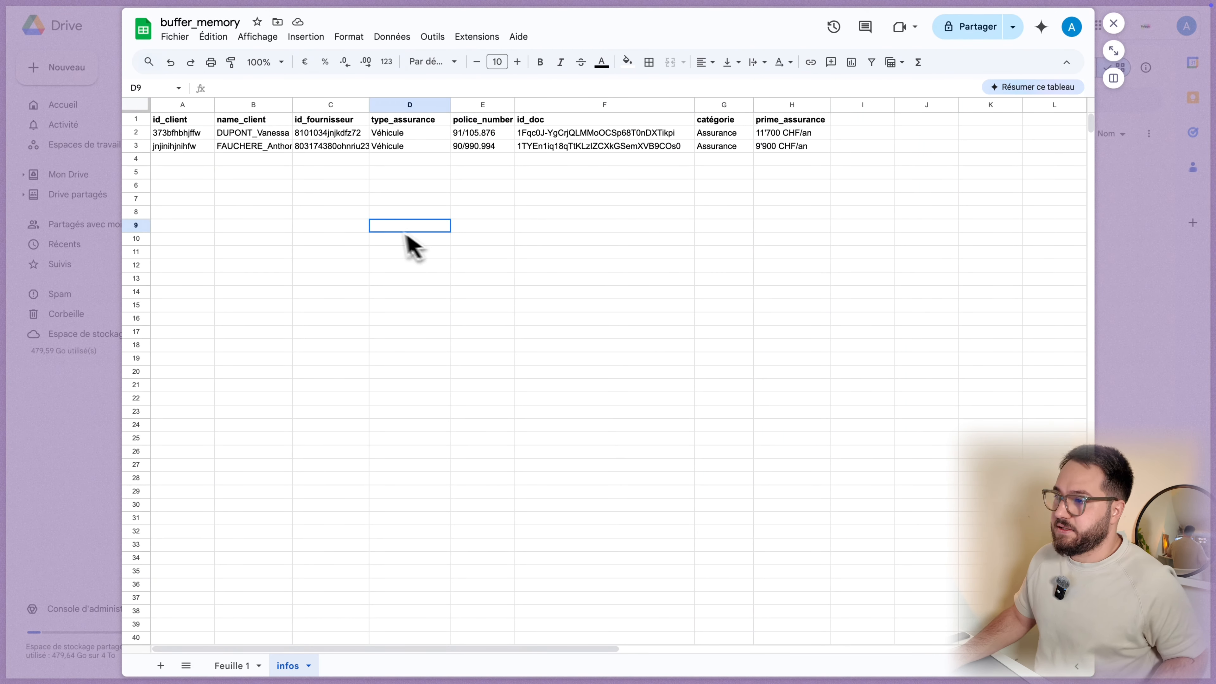
Review the type_assurance, id_fournisseur, name_client and id_client values extracted into the infos sheet
click(421, 135)
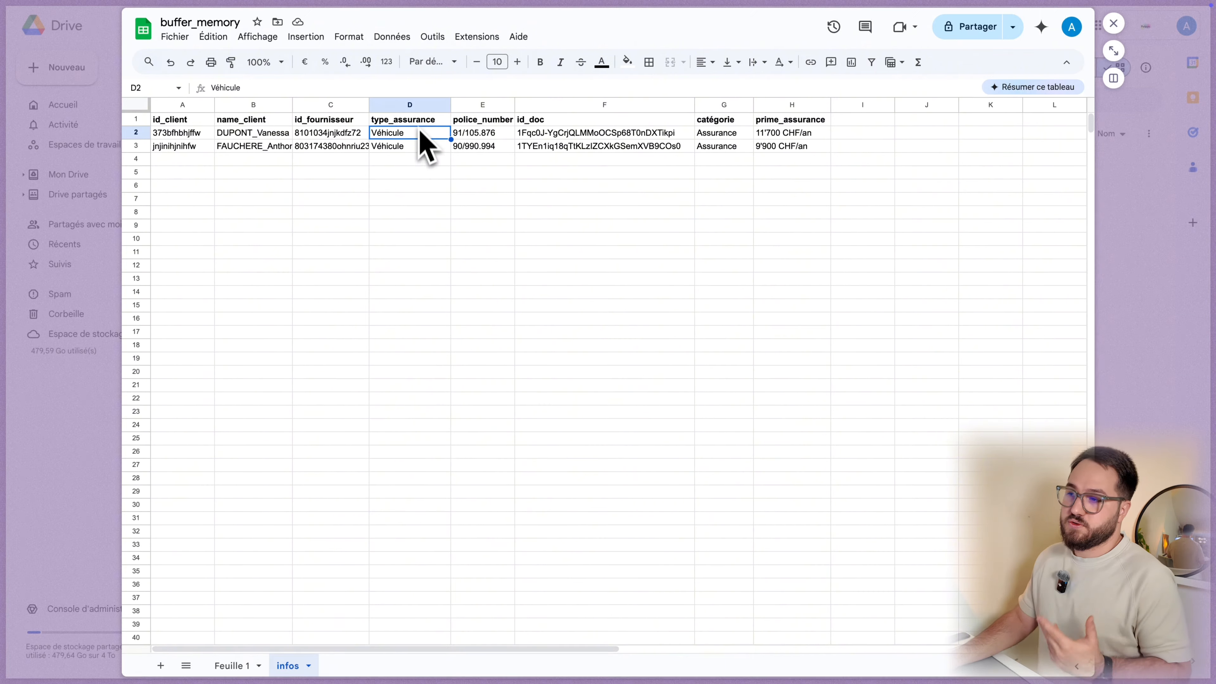
click(350, 136)
click(338, 147)
drag(252, 133, 252, 151)
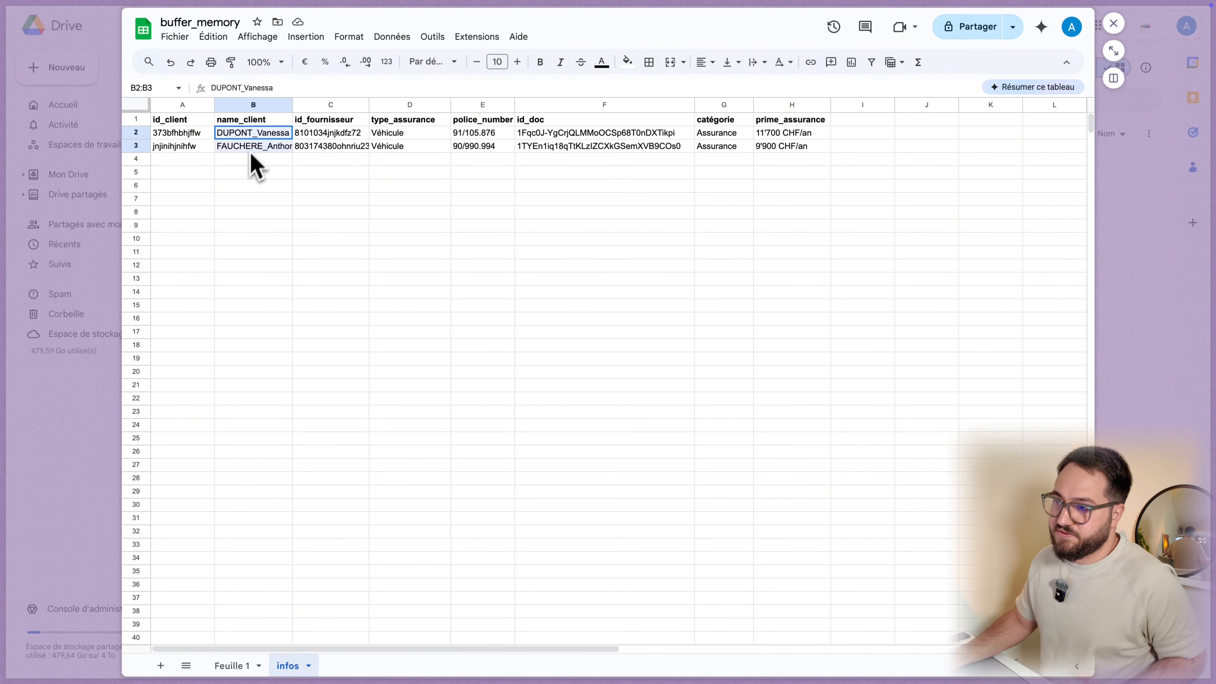
drag(177, 133, 176, 151)
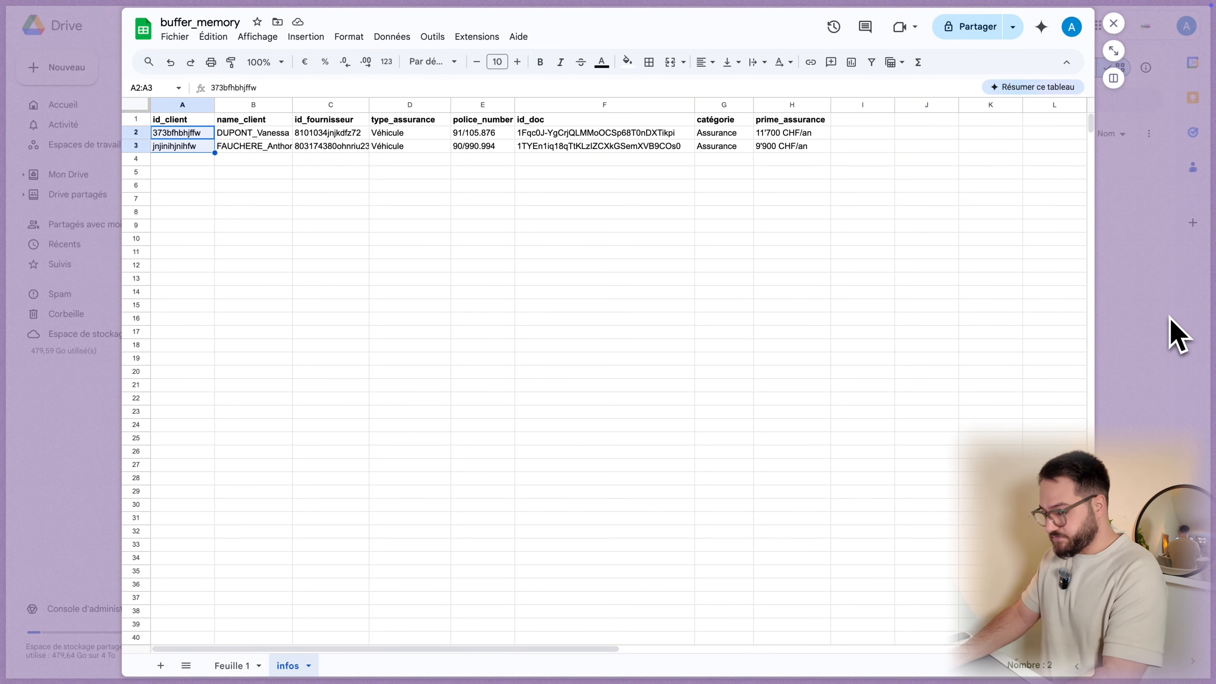
Switch past Supabase's dossiers_clients table to the n8n workflow and shift the Structured Output Parser node slightly closer to search_client
key(alt+o)
key(alt+Tab)
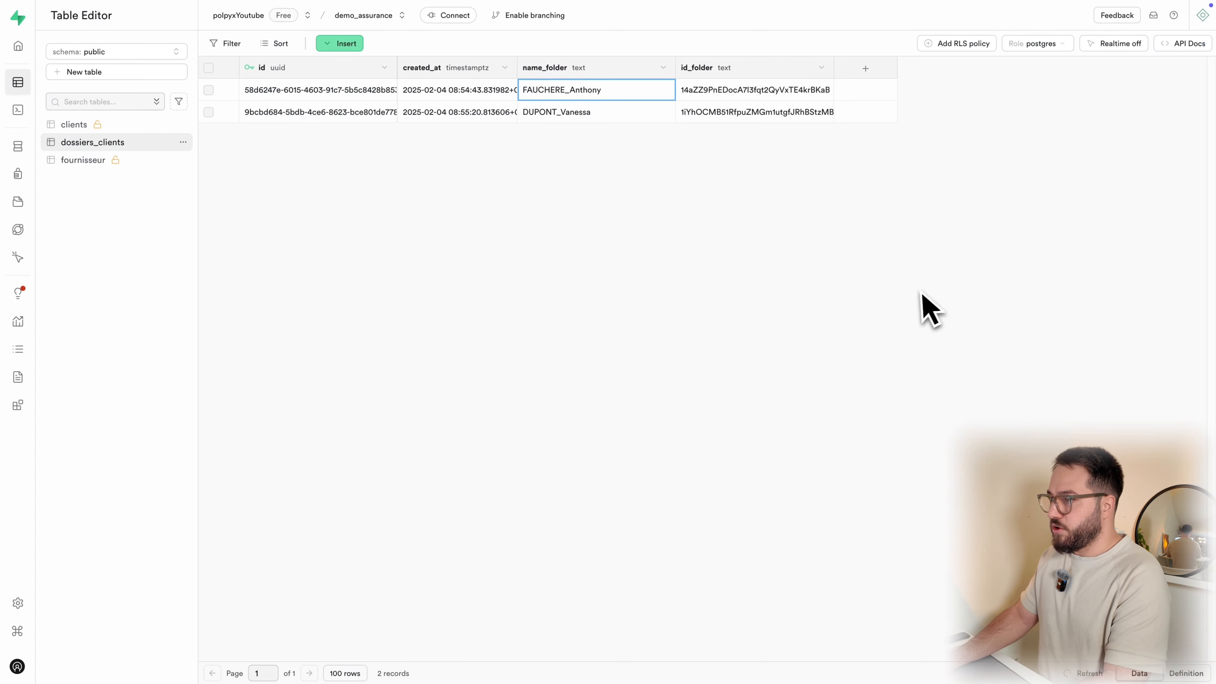
key(alt+Tab)
key(alt+Tab)
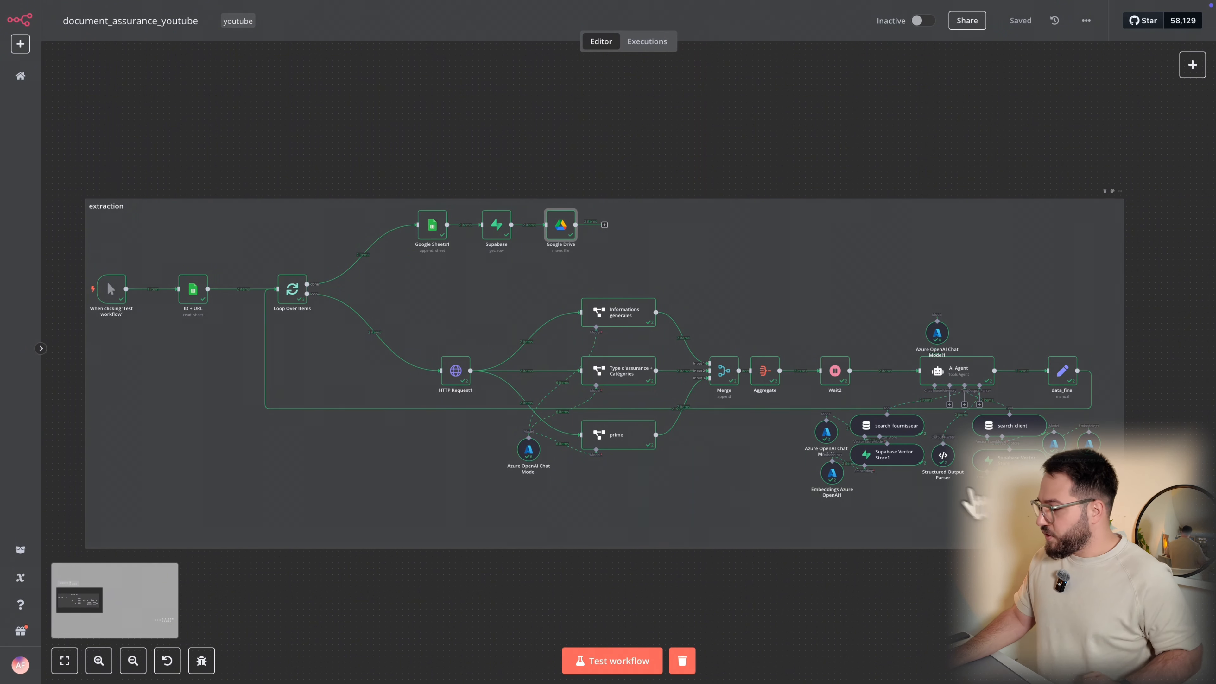
drag(940, 468, 953, 455)
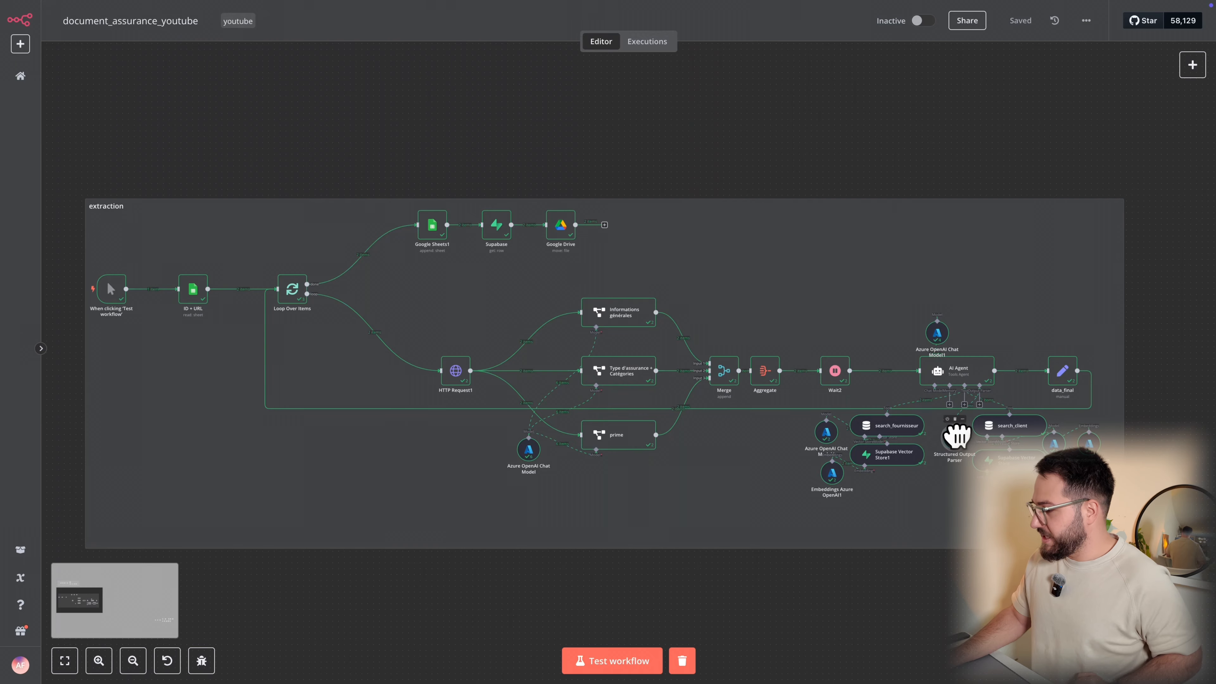